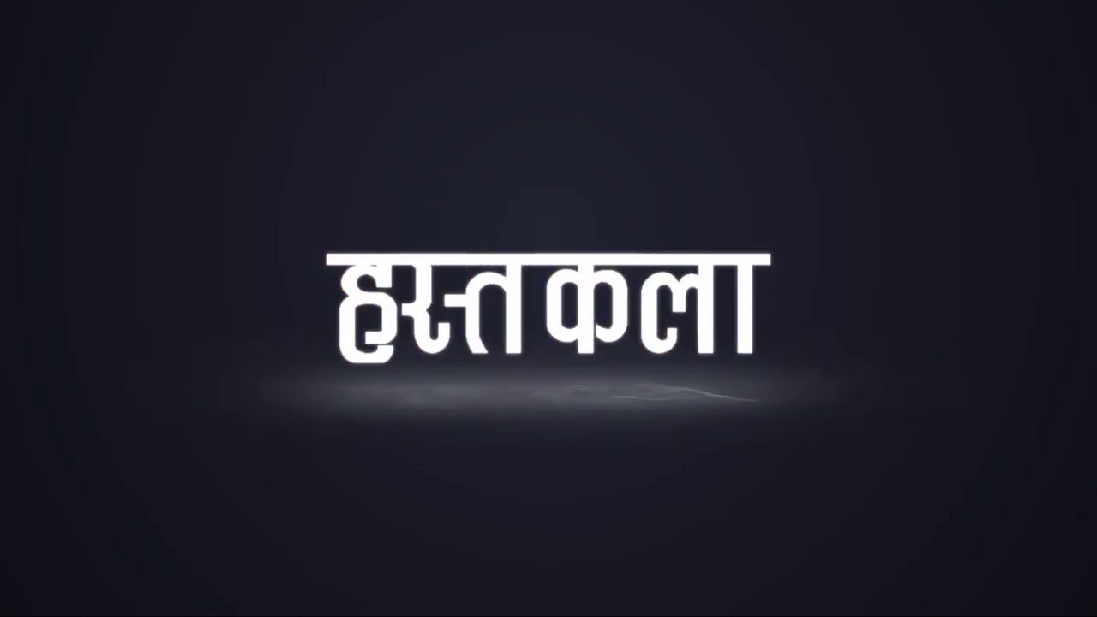
# Start a new project using lowpoly.obj from the cannon folder as the mesh.
pyautogui.hotkey('ctrl', 'n')
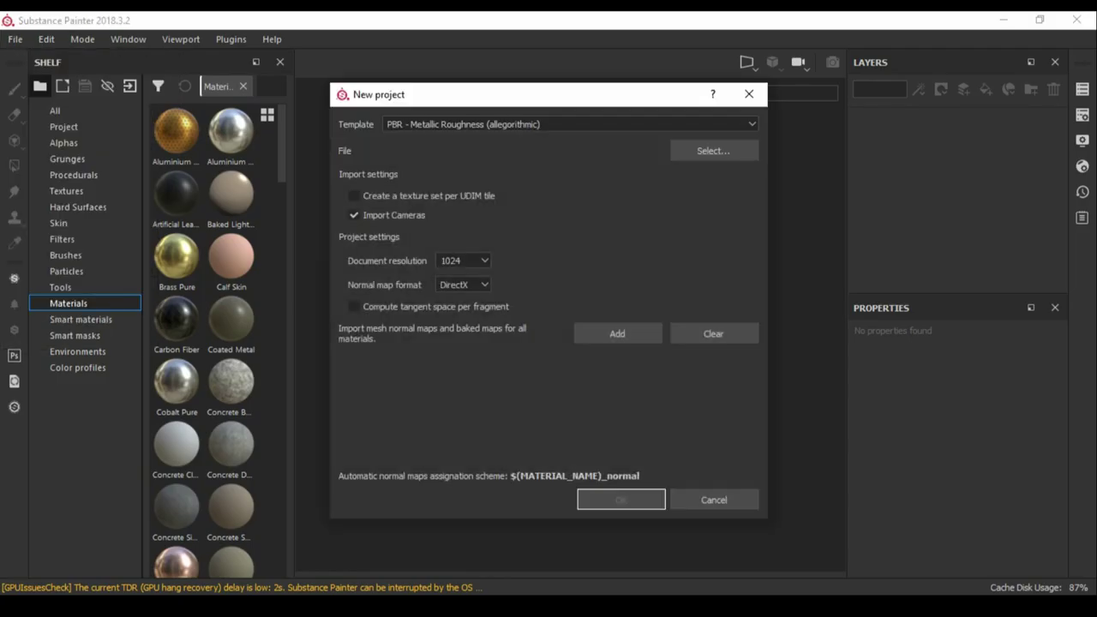
pyautogui.click(713, 150)
pyautogui.click(66, 136)
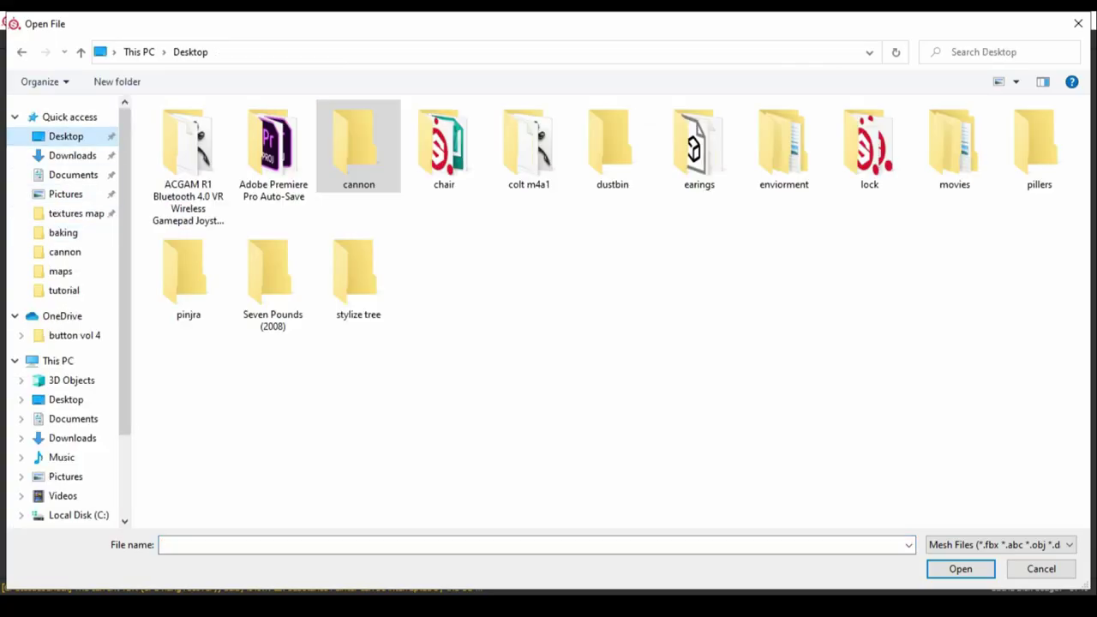
pyautogui.doubleClick(357, 142)
pyautogui.doubleClick(698, 144)
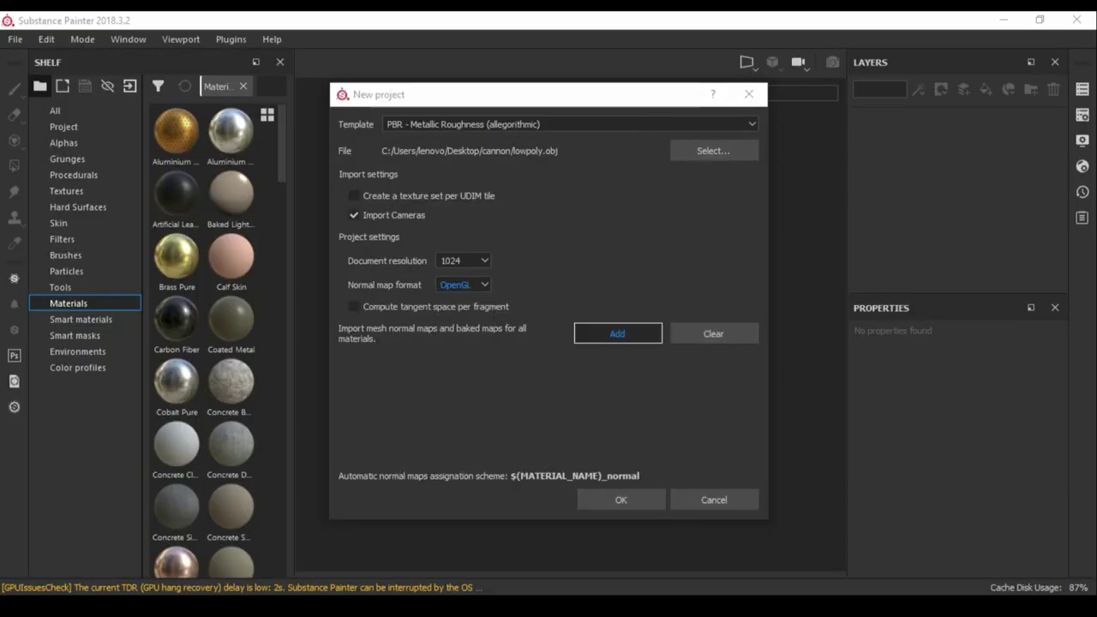
# Add final.tga from the baking maps folder as the normal map and create the project.
pyautogui.click(617, 333)
pyautogui.doubleClick(272, 146)
pyautogui.doubleClick(189, 146)
pyautogui.click(443, 147)
pyautogui.click(961, 568)
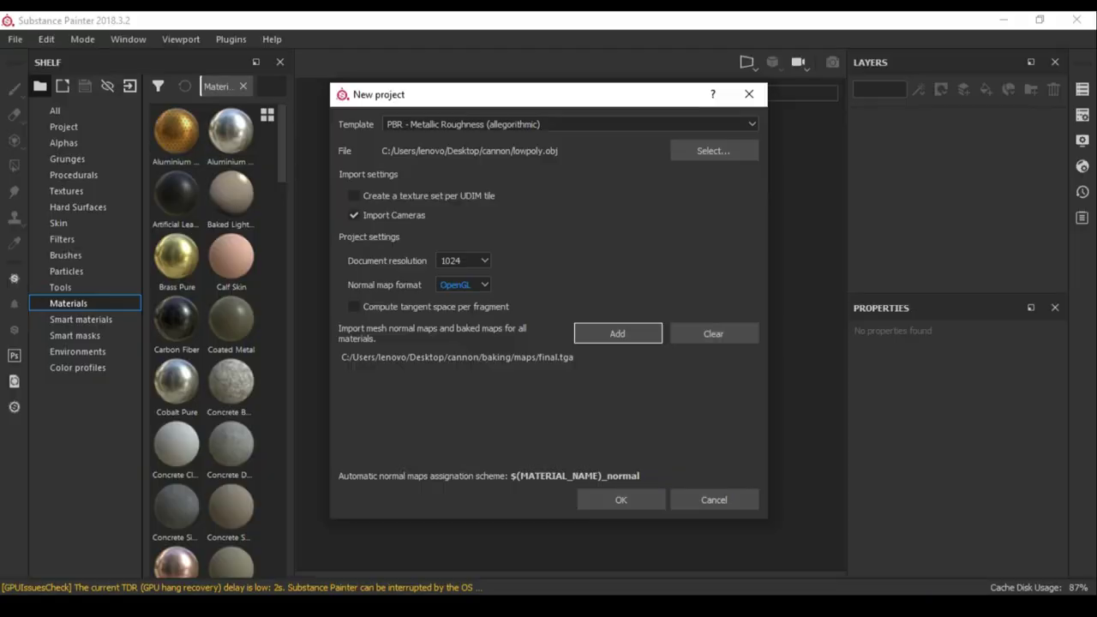
pyautogui.press('Return')
# Set the texture set resolution to 2048.
pyautogui.keyDown('alt'); pyautogui.moveTo(465, 171); pyautogui.dragTo(600, 180); pyautogui.keyUp('alt')
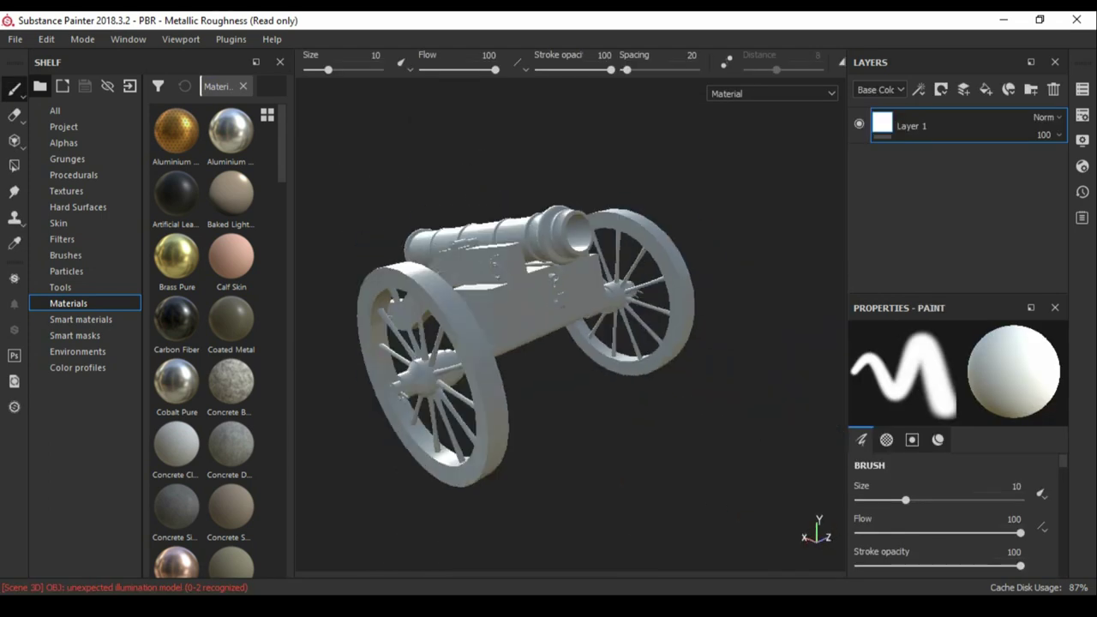
pyautogui.click(1082, 114)
pyautogui.click(910, 148)
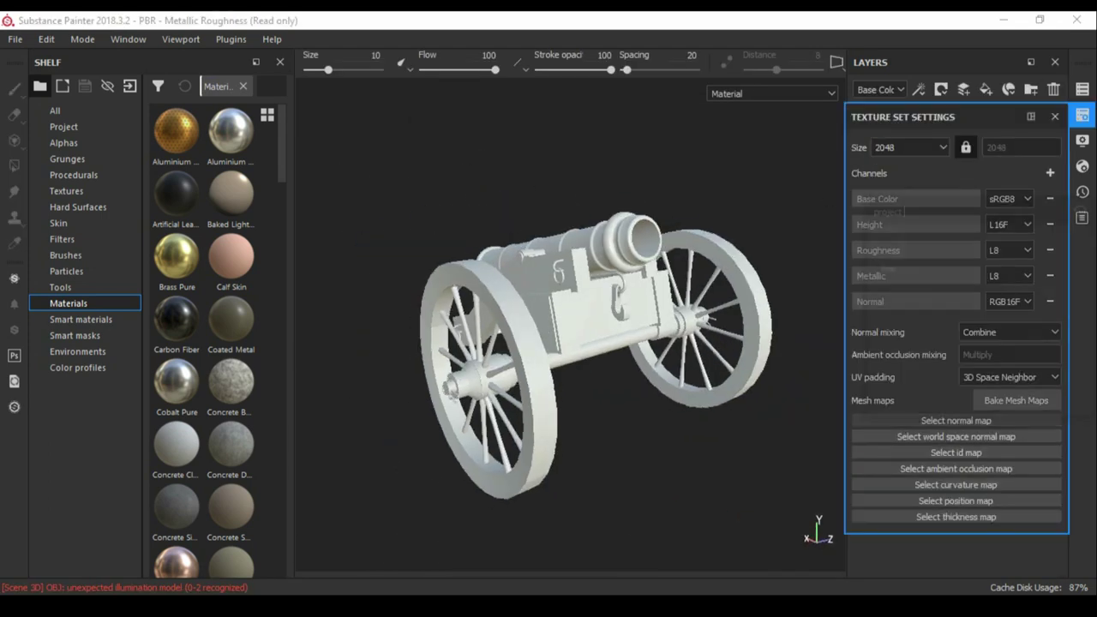
# Bake the mesh maps, then open the cannon's textures map folder in File Explorer.
pyautogui.click(1016, 401)
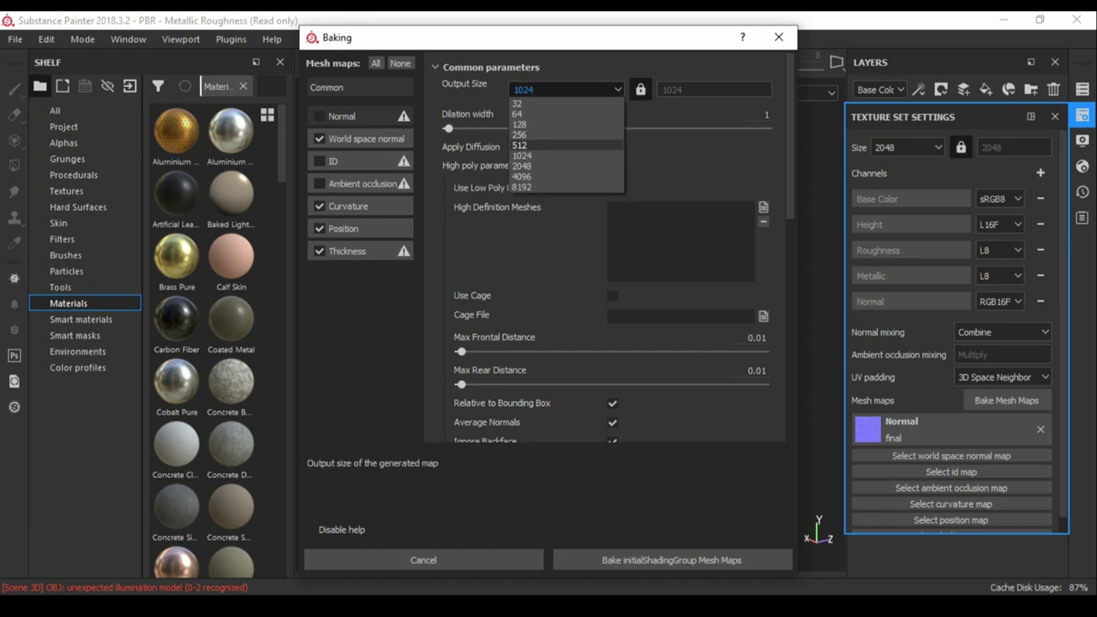
pyautogui.click(672, 560)
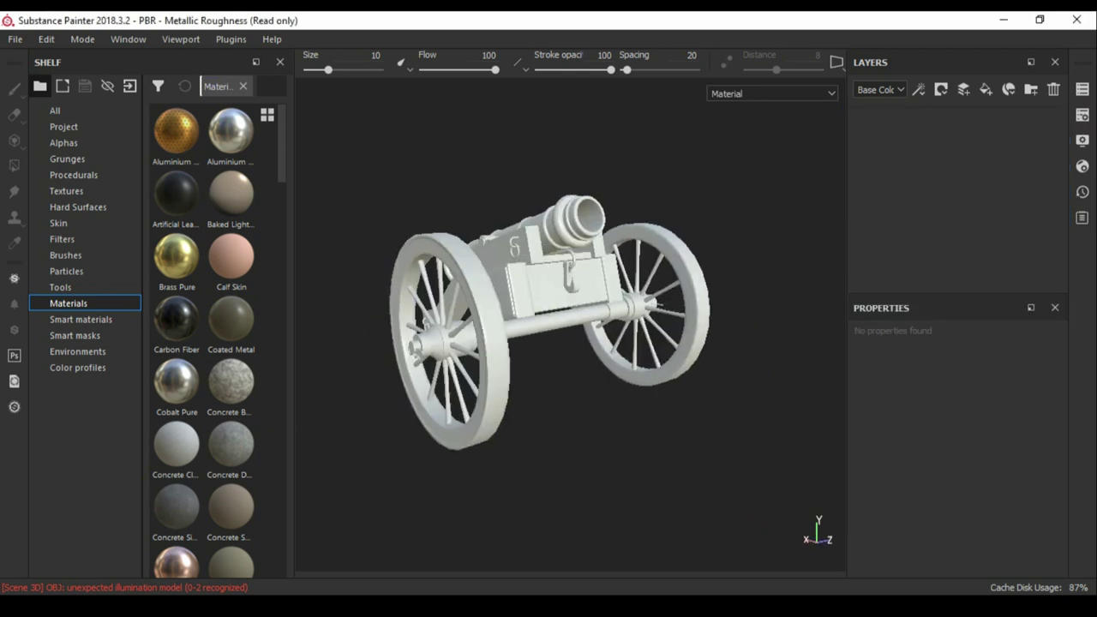
pyautogui.press('super+e')
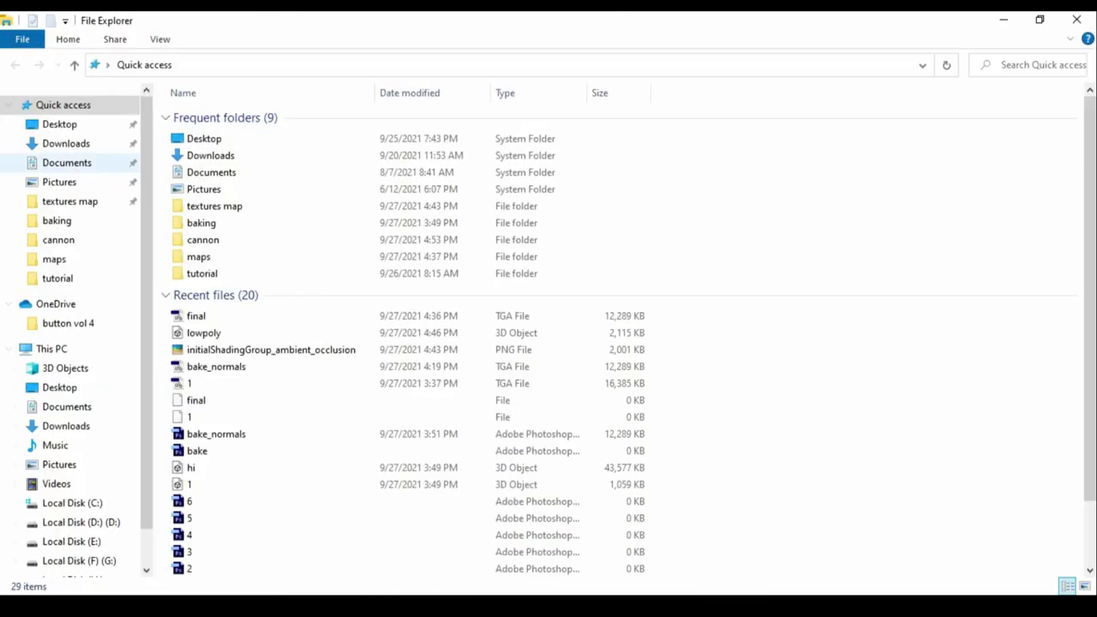
pyautogui.doubleClick(486, 136)
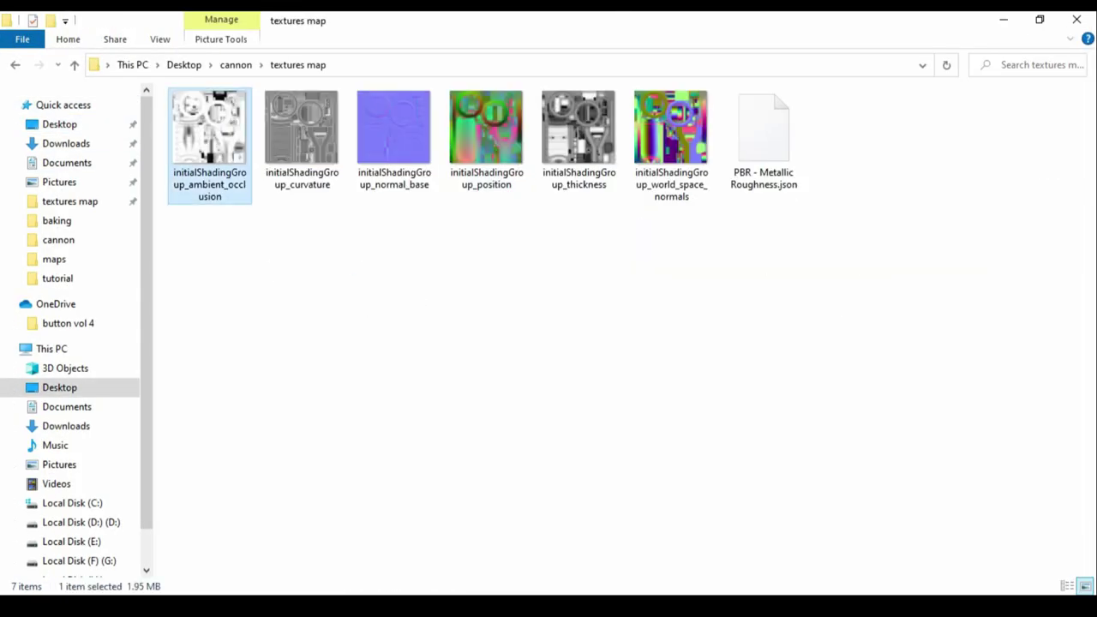
# Import the AO PNG and assign it to the texture set's ambient occlusion slot.
pyautogui.moveTo(504, 336); pyautogui.dragTo(686, 561)
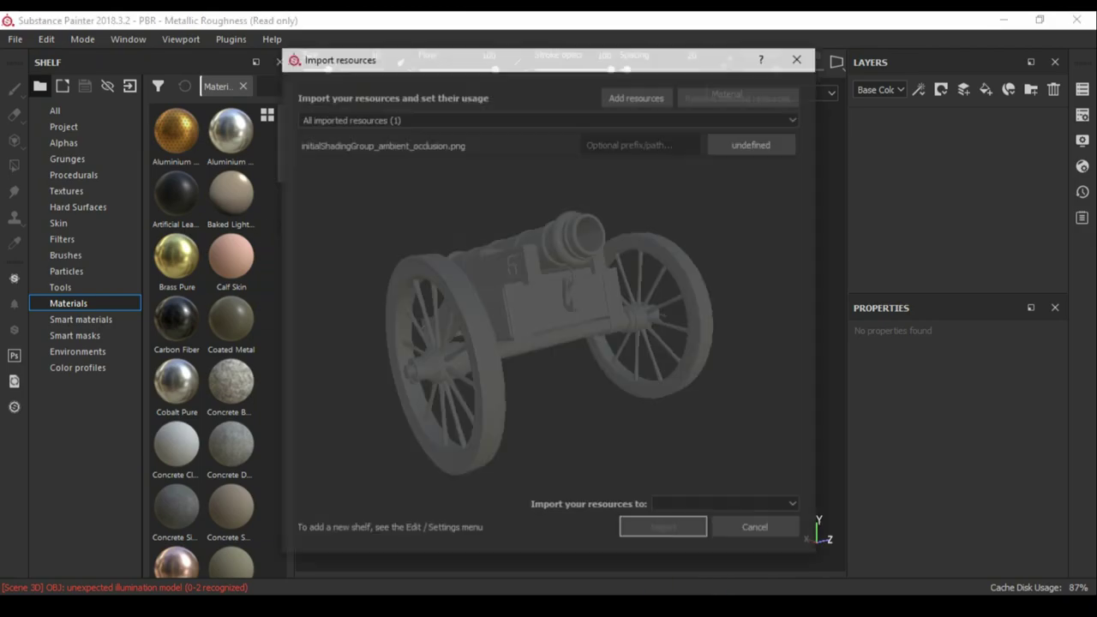
pyautogui.press('Return')
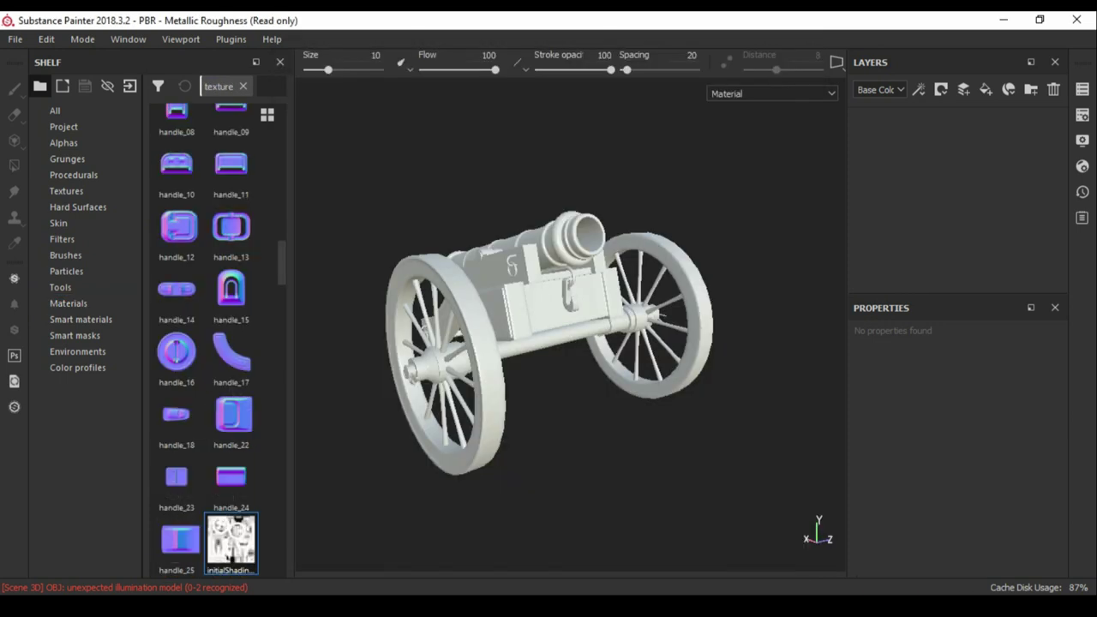
pyautogui.click(1082, 114)
pyautogui.scroll(-2, 951, 326)
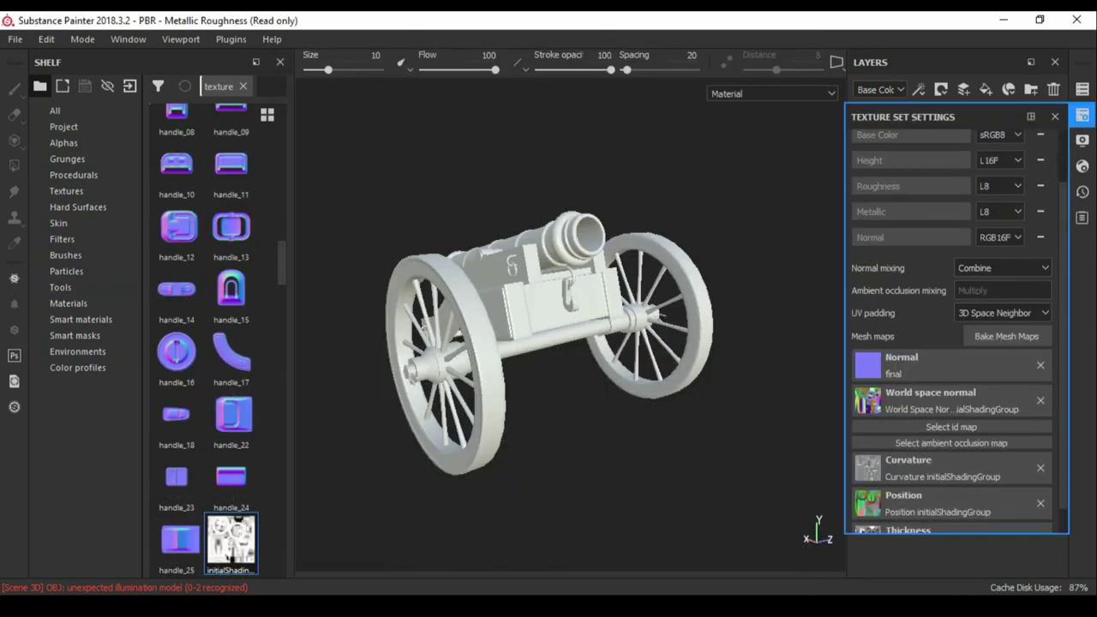
pyautogui.moveTo(230, 539); pyautogui.dragTo(951, 444)
pyautogui.keyDown('alt'); pyautogui.moveTo(557, 343); pyautogui.dragTo(480, 360); pyautogui.keyUp('alt')
pyautogui.moveTo(557, 343)
pyautogui.keyDown('alt'); pyautogui.mouseDown()
pyautogui.moveTo(480, 347)
pyautogui.moveTo(549, 338)
pyautogui.moveTo(488, 347)
pyautogui.moveTo(480, 360)
pyautogui.mouseUp(); pyautogui.keyUp('alt')
pyautogui.click(1082, 114)
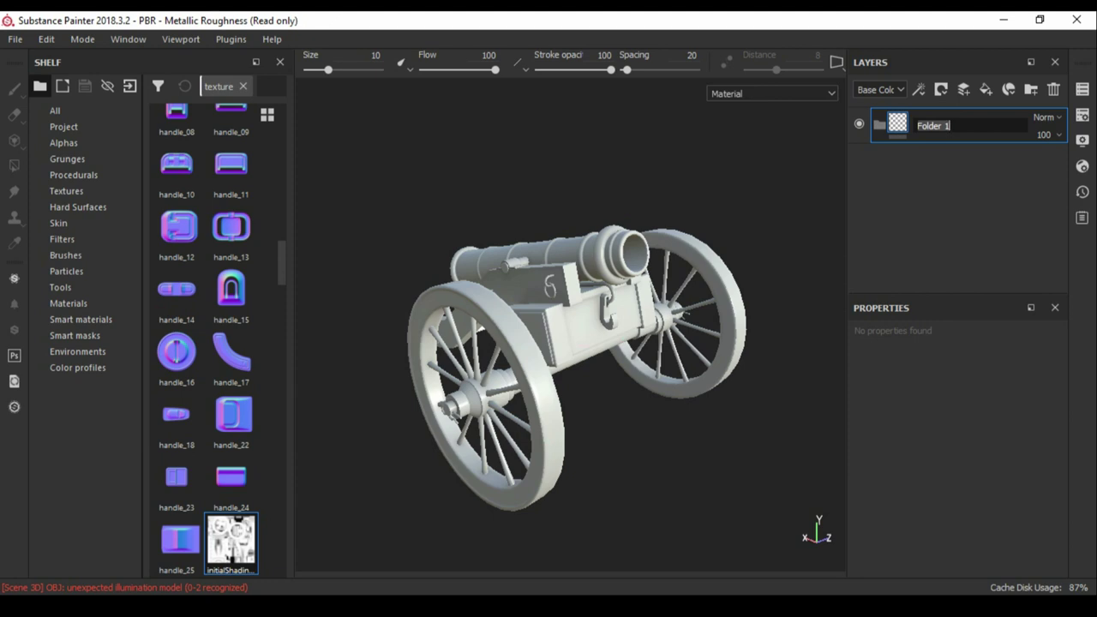
pyautogui.write('metal')
# Add a black mask to the metal folder and add a new fill layer.
pyautogui.rightClick(883, 131)
pyautogui.click(926, 139)
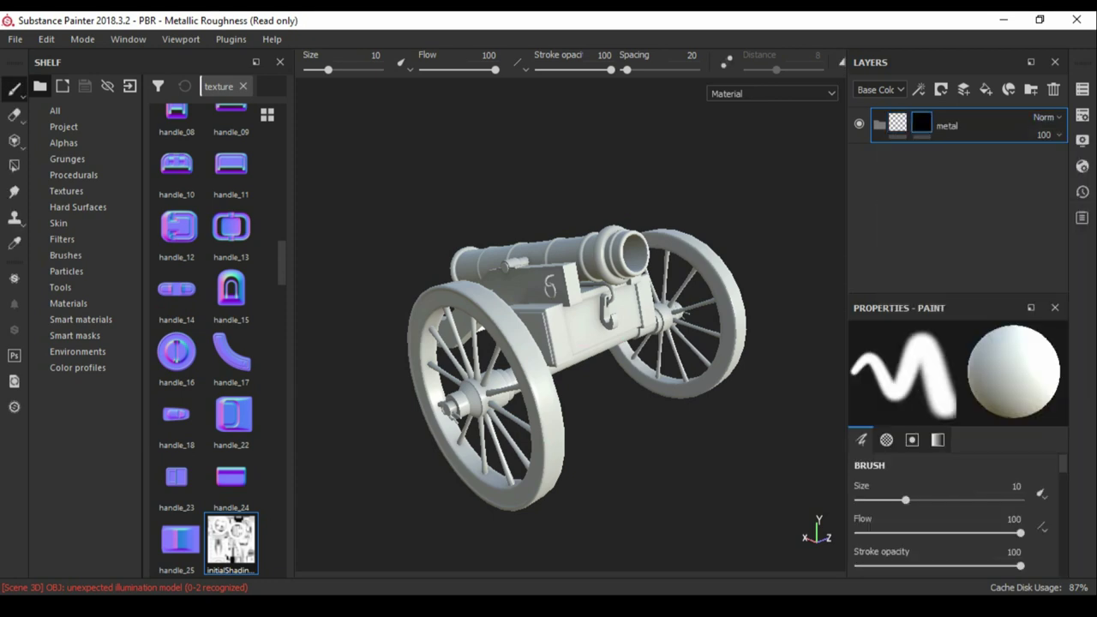
pyautogui.click(985, 89)
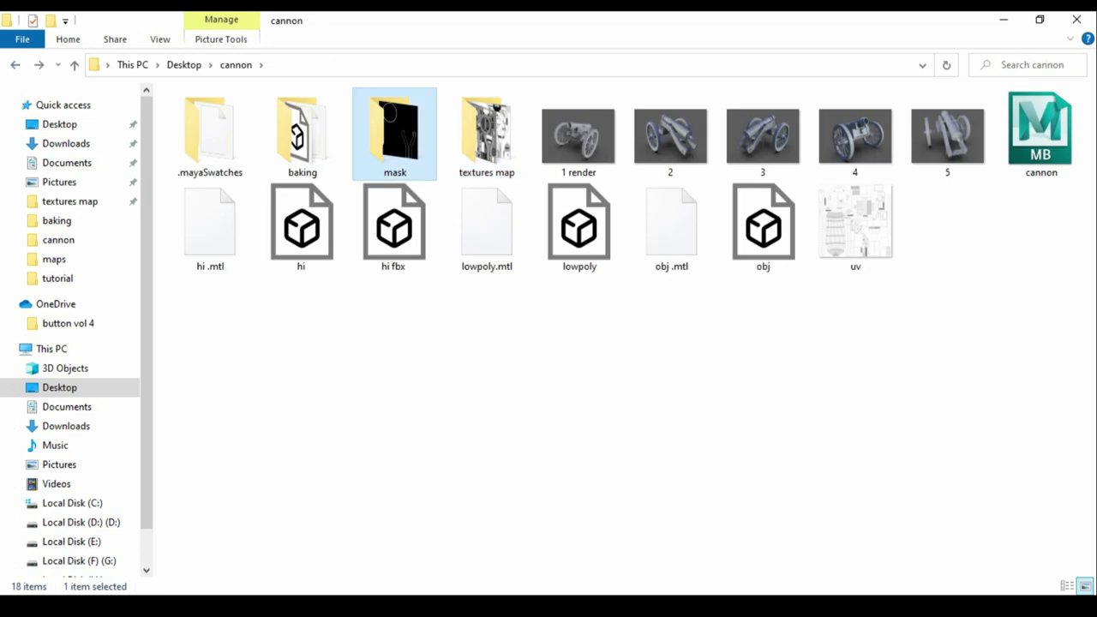
# Import the metal mask image from the mask folder as a texture.
pyautogui.doubleClick(394, 132)
pyautogui.moveTo(210, 129)
pyautogui.mouseDown()
pyautogui.moveTo(480, 330)
pyautogui.moveTo(337, 385)
pyautogui.mouseUp()
pyautogui.click(685, 144)
pyautogui.click(764, 198)
pyautogui.click(725, 504)
pyautogui.click(711, 531)
pyautogui.click(666, 526)
# Add a fill effect to the metal folder's mask using the metal image.
pyautogui.rightClick(913, 124)
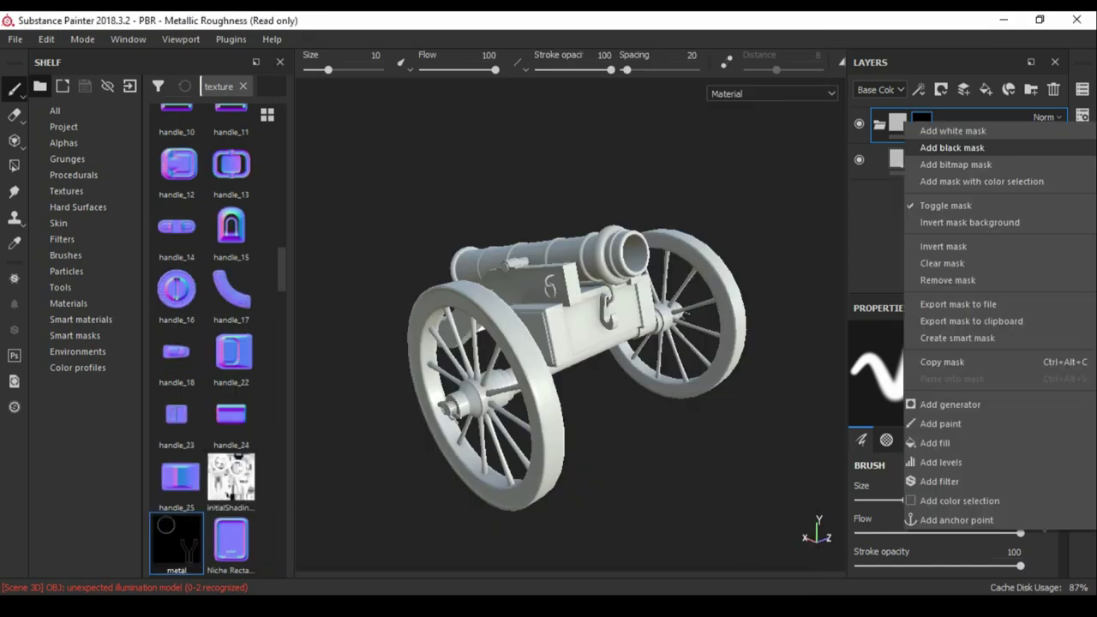
pyautogui.click(951, 155)
pyautogui.write('metal')
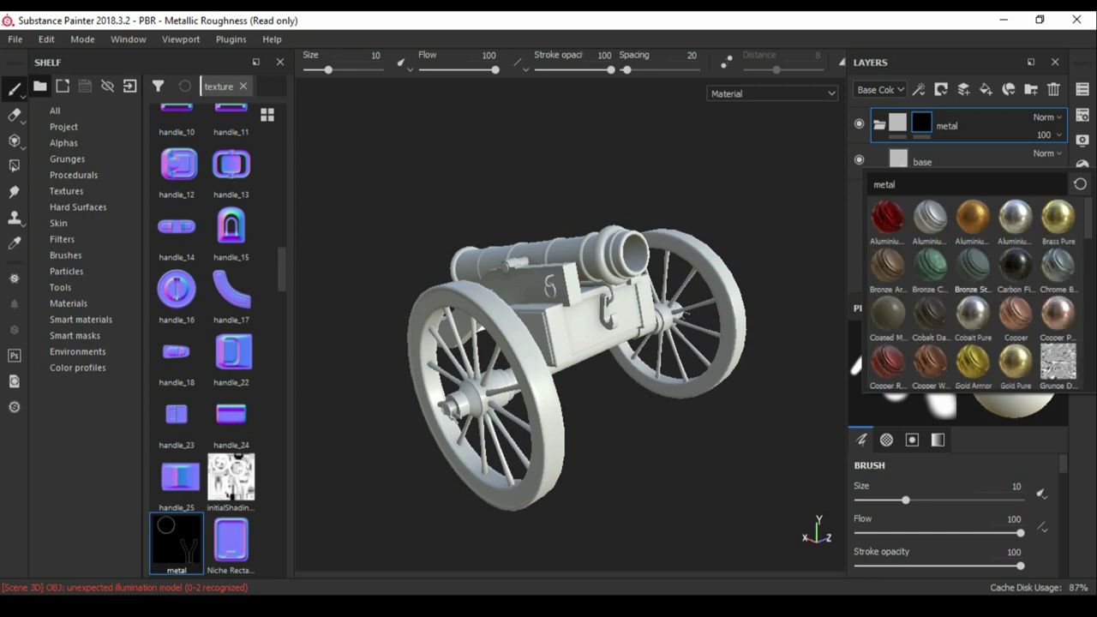
pyautogui.click(889, 360)
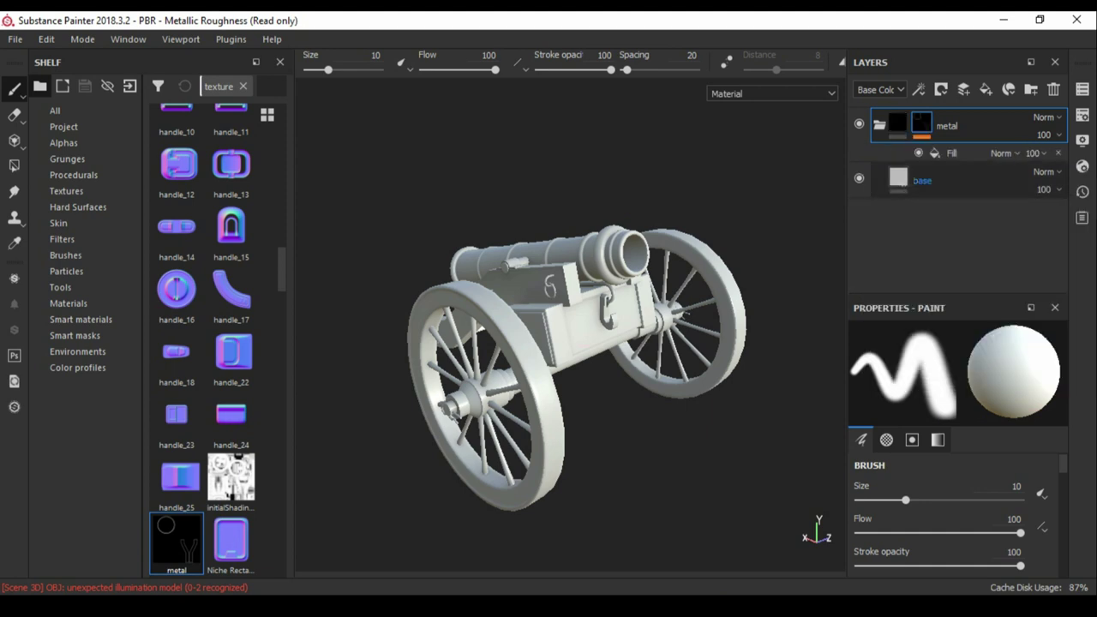
pyautogui.click(951, 153)
pyautogui.keyDown('alt'); pyautogui.moveTo(566, 360); pyautogui.dragTo(617, 352); pyautogui.keyUp('alt')
pyautogui.click(922, 180)
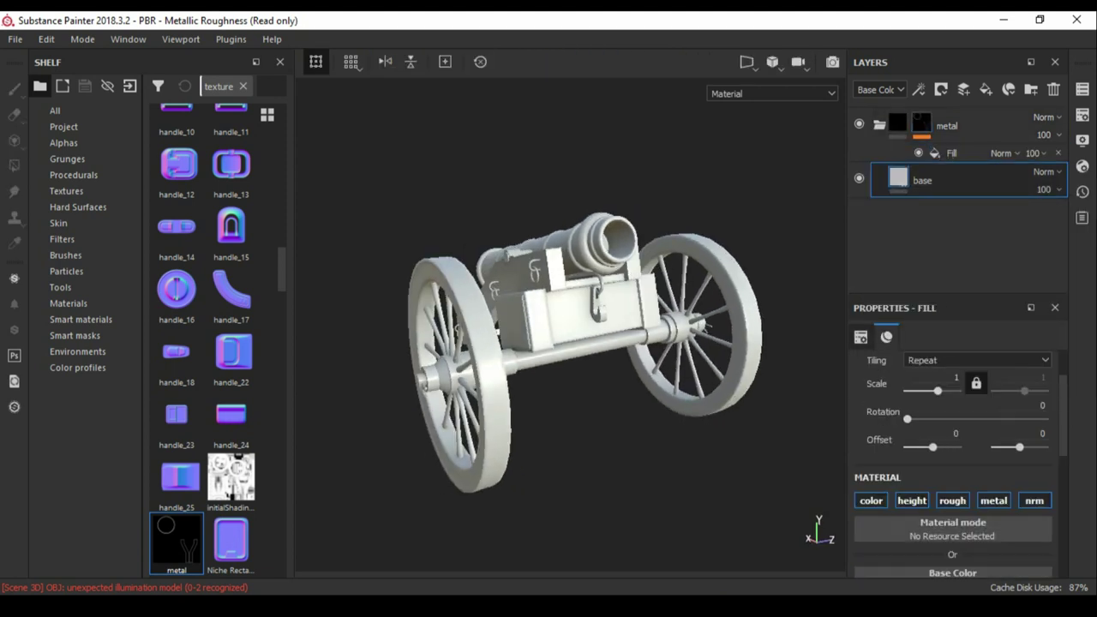
pyautogui.scroll(-5, 952, 463)
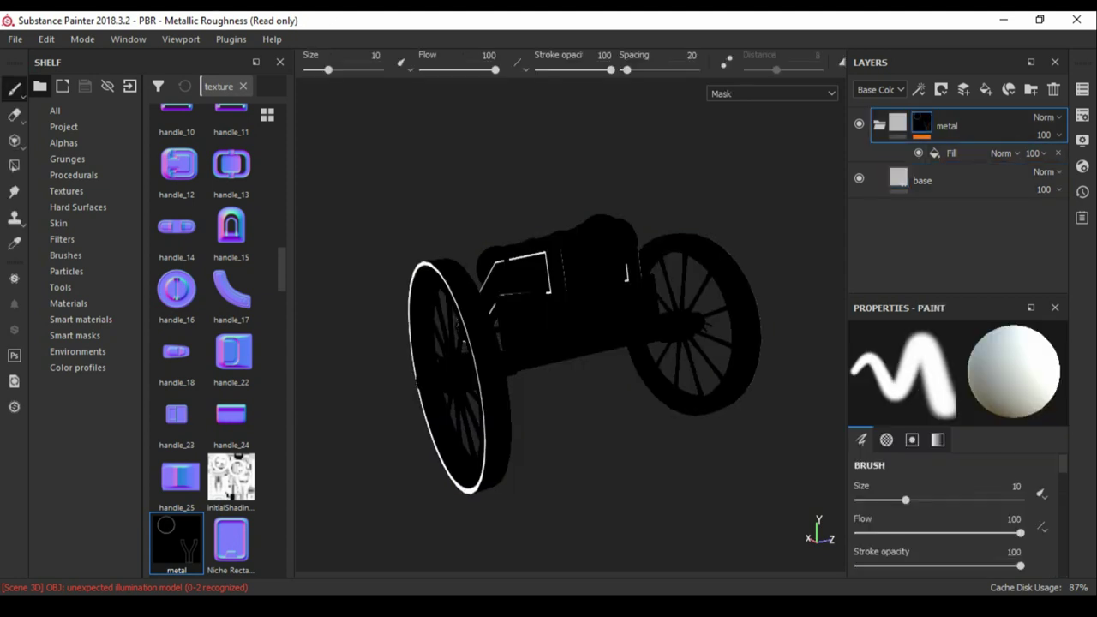
# Add a paint effect to the metal mask and polygon-fill the barrel into it.
pyautogui.click(921, 125)
pyautogui.click(941, 89)
pyautogui.click(942, 149)
pyautogui.click(368, 62)
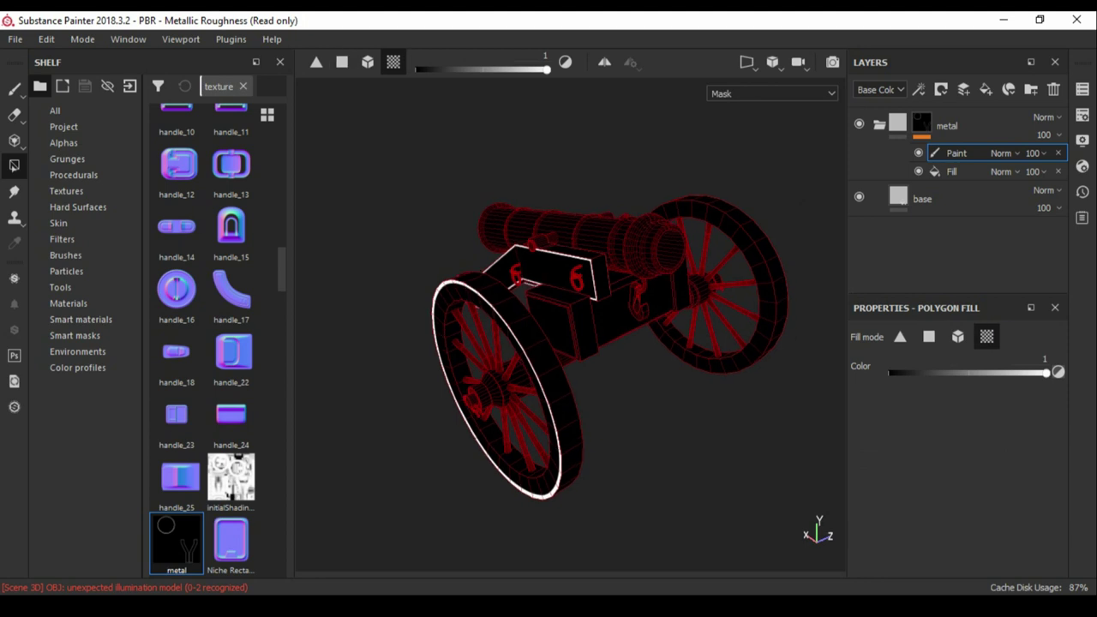
pyautogui.click(583, 205)
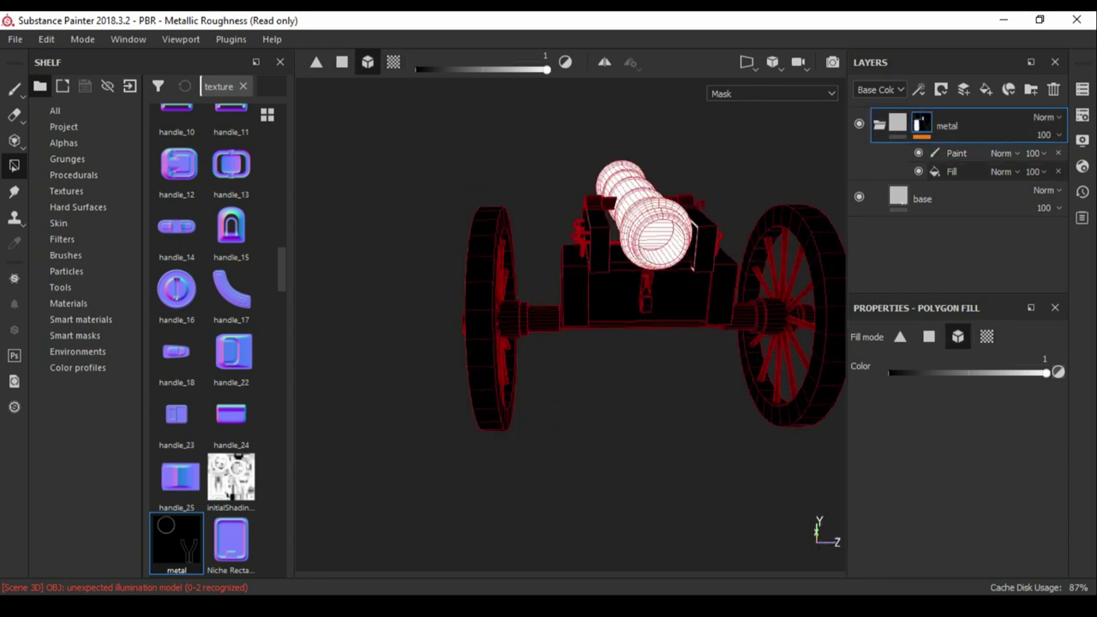
pyautogui.click(897, 122)
pyautogui.click(921, 161)
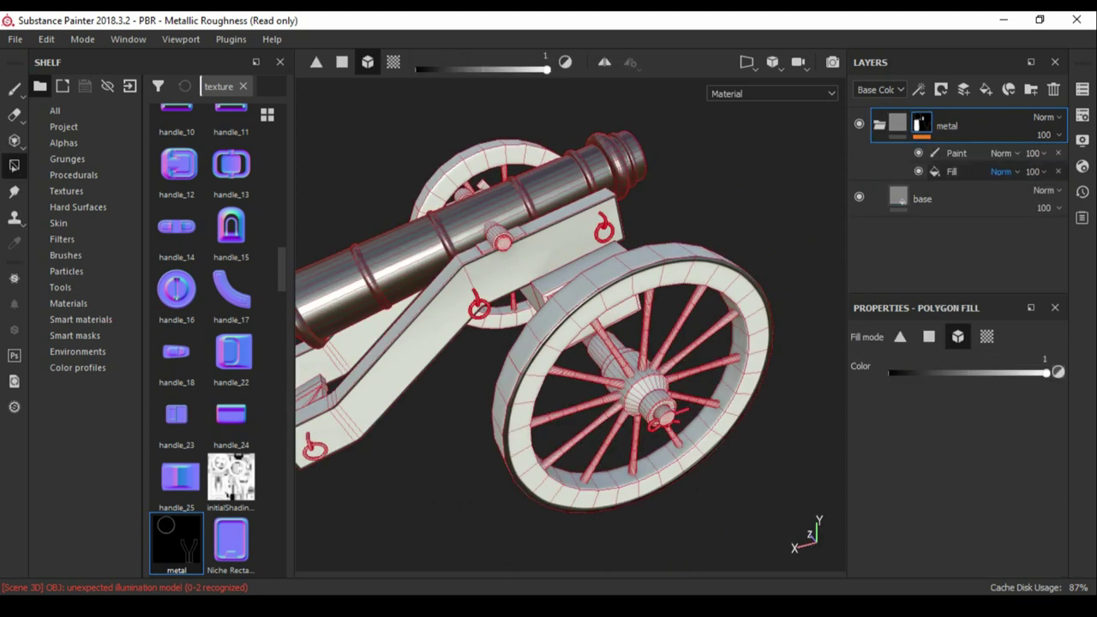
# Polygon-fill more iron fittings, switching between UV-island and mesh-part fill modes.
pyautogui.click(986, 336)
pyautogui.keyDown('alt'); pyautogui.moveTo(565, 342); pyautogui.dragTo(651, 326); pyautogui.keyUp('alt')
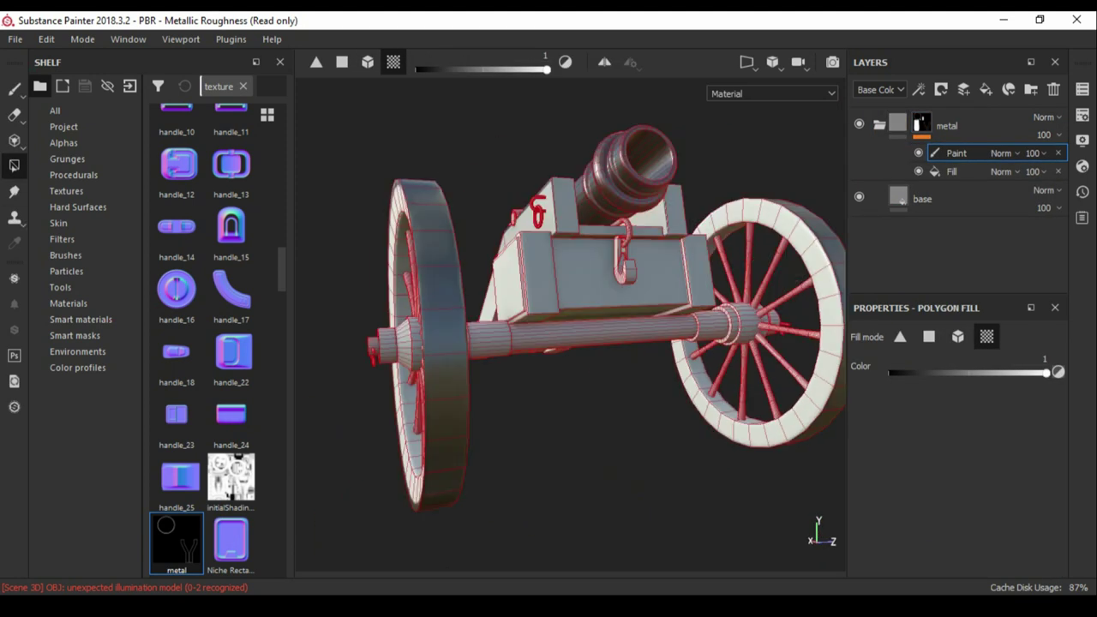
pyautogui.moveTo(566, 343)
pyautogui.keyDown('alt'); pyautogui.mouseDown()
pyautogui.moveTo(480, 359)
pyautogui.moveTo(686, 360)
pyautogui.moveTo(651, 377)
pyautogui.moveTo(617, 369)
pyautogui.moveTo(634, 360)
pyautogui.moveTo(651, 360)
pyautogui.moveTo(565, 386)
pyautogui.moveTo(531, 368)
pyautogui.moveTo(565, 360)
pyautogui.moveTo(557, 377)
pyautogui.moveTo(557, 343)
pyautogui.moveTo(548, 377)
pyautogui.mouseUp(); pyautogui.keyUp('alt')
pyautogui.click(957, 336)
pyautogui.press('4')
pyautogui.scroll(-3, 570, 326)
pyautogui.scroll(3, 570, 326)
pyautogui.scroll(-3, 570, 326)
pyautogui.scroll(3, 570, 326)
pyautogui.scroll(2, 570, 326)
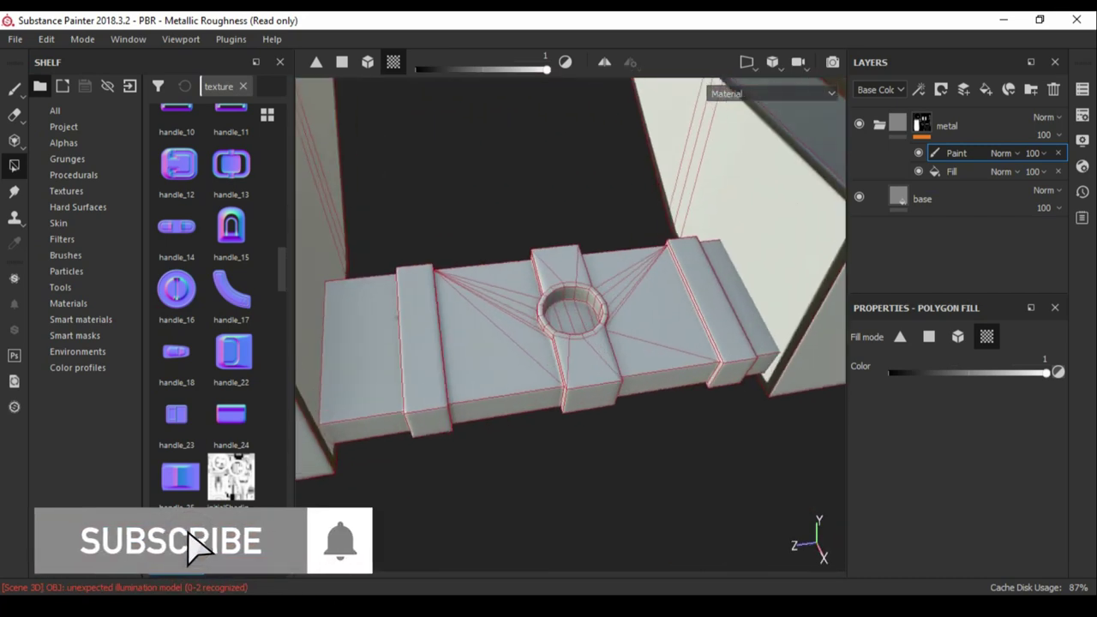
pyautogui.moveTo(570, 325)
pyautogui.keyDown('alt'); pyautogui.mouseDown()
pyautogui.moveTo(553, 330)
pyautogui.moveTo(600, 330)
pyautogui.moveTo(531, 343)
pyautogui.moveTo(557, 330)
pyautogui.moveTo(510, 308)
pyautogui.mouseUp(); pyautogui.keyUp('alt')
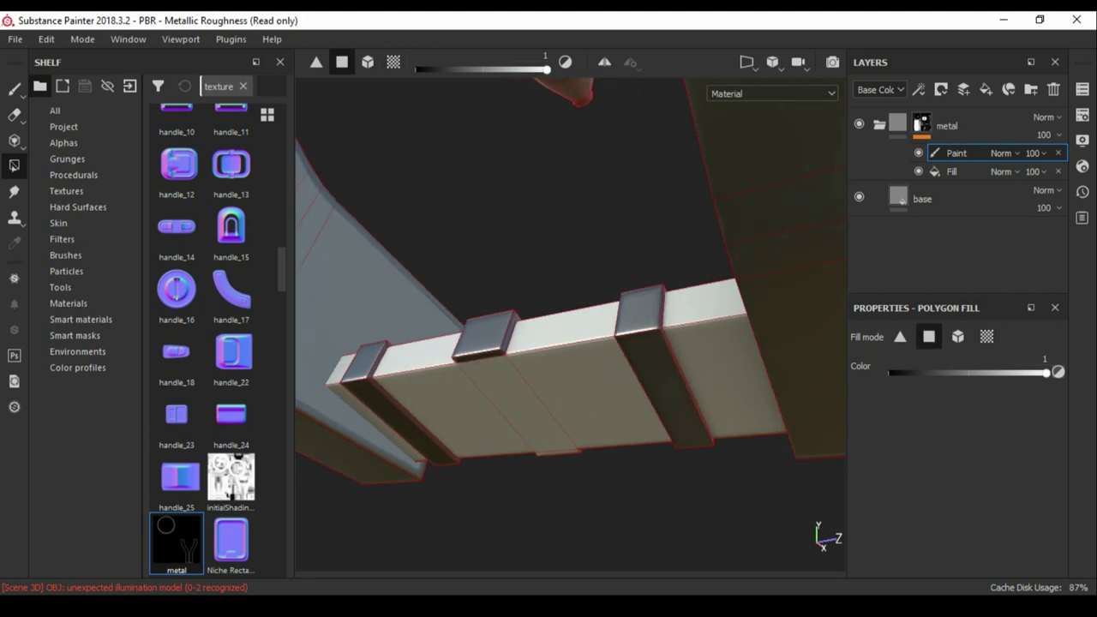
pyautogui.press('f')
# Fill the wheel ironwork into the metal mask, then collapse the metal folder.
pyautogui.keyDown('alt'); pyautogui.moveTo(570, 325); pyautogui.dragTo(480, 300); pyautogui.keyUp('alt')
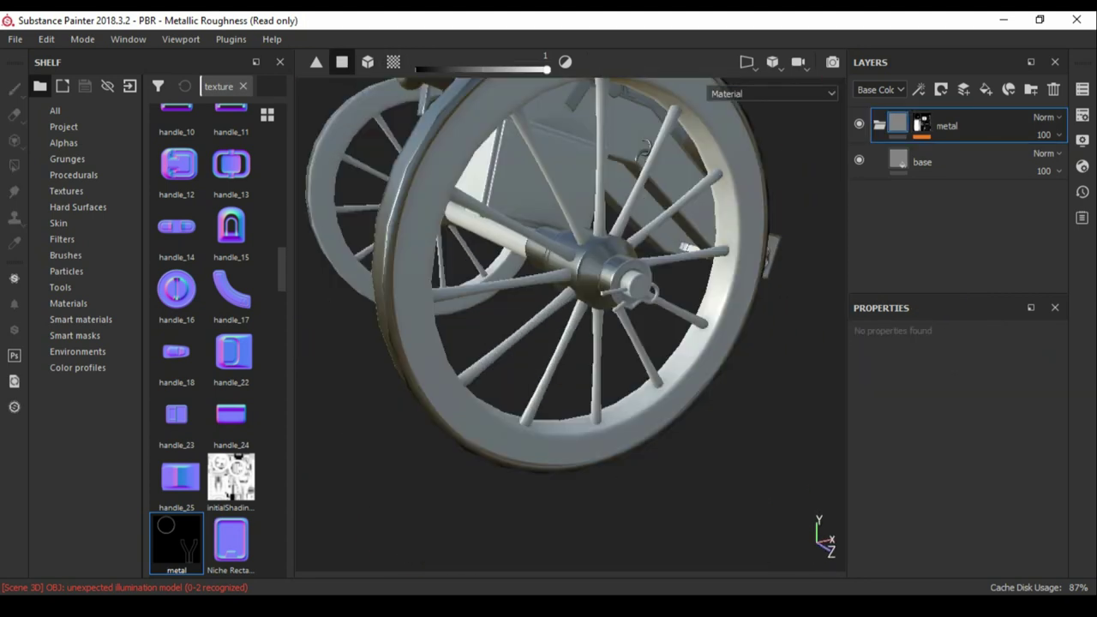
pyautogui.press('4')
pyautogui.press('f')
pyautogui.keyDown('alt'); pyautogui.moveTo(570, 325); pyautogui.dragTo(472, 304); pyautogui.keyUp('alt')
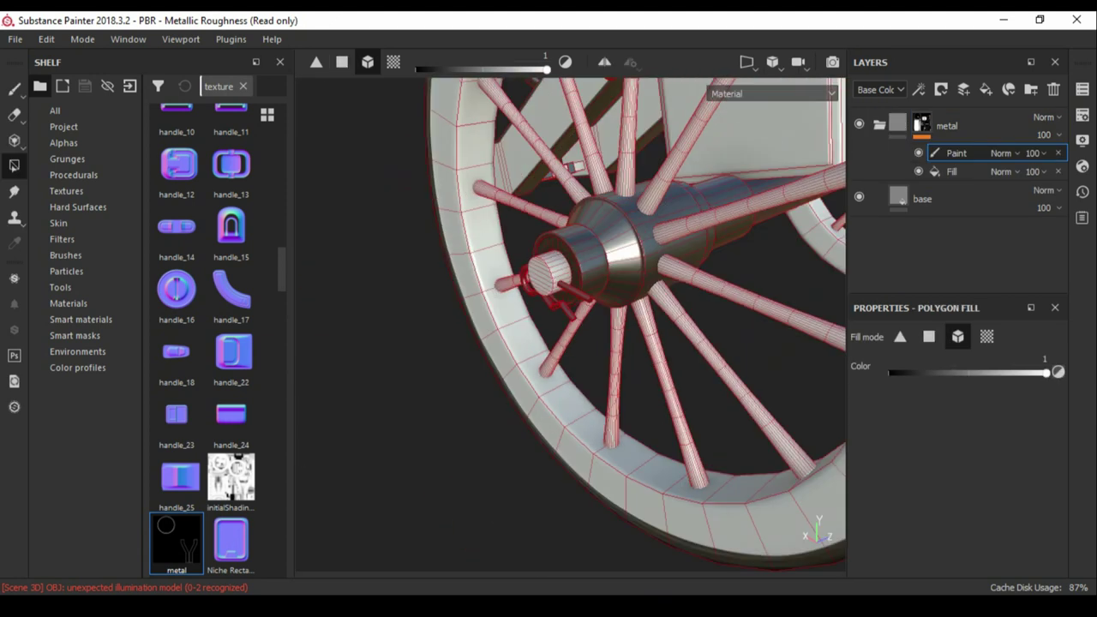
pyautogui.press('f')
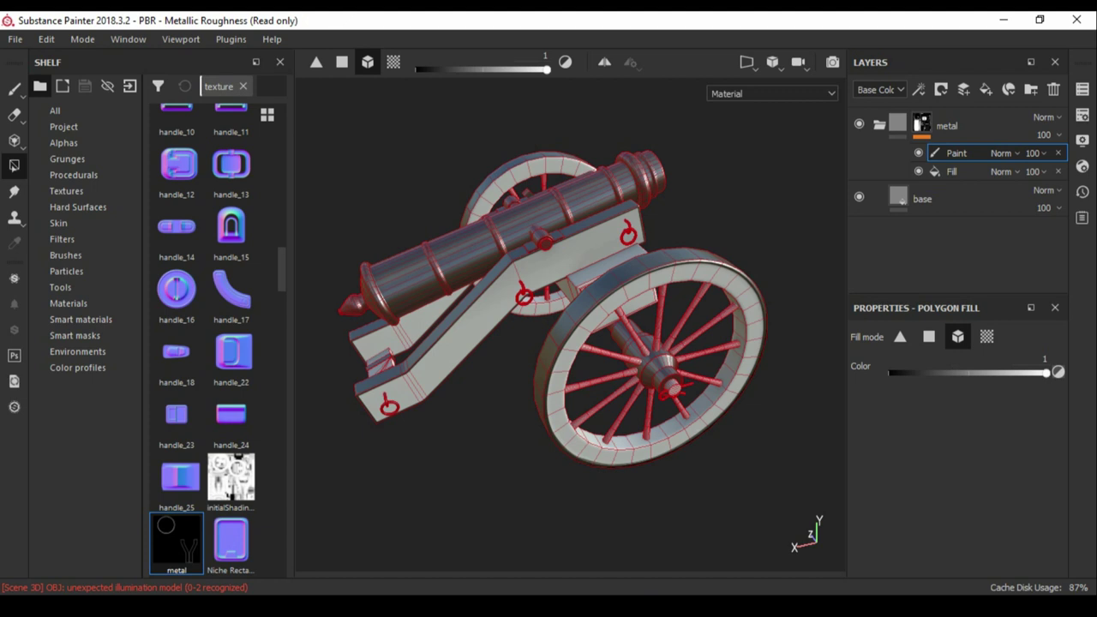
pyautogui.click(879, 125)
pyautogui.keyDown('alt'); pyautogui.moveTo(570, 326); pyautogui.dragTo(463, 304); pyautogui.keyUp('alt')
pyautogui.click(879, 126)
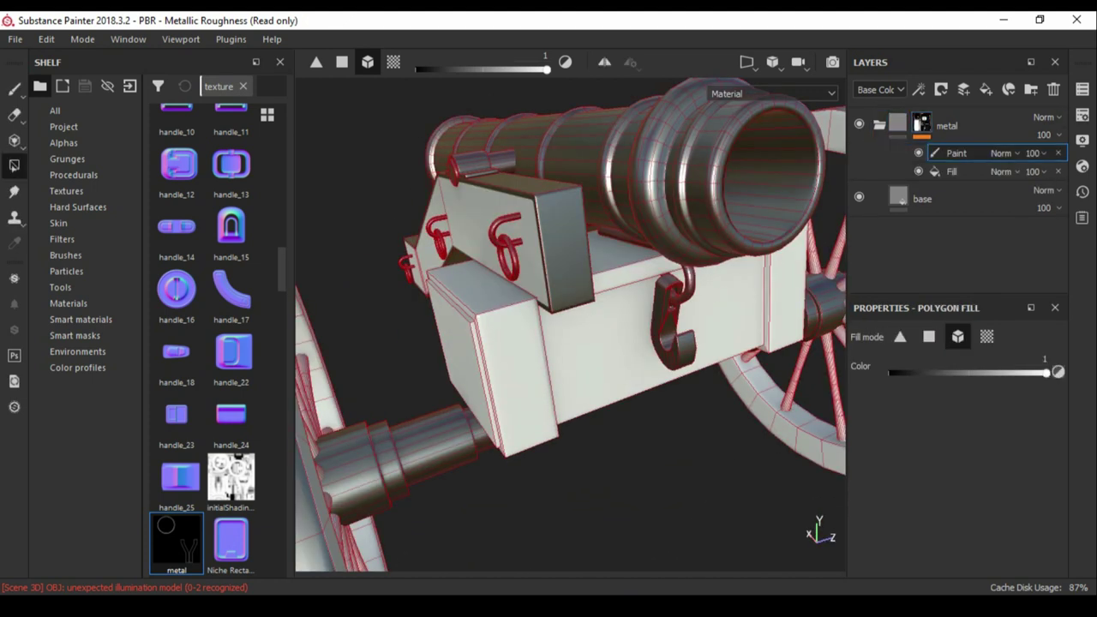
pyautogui.moveTo(570, 326)
pyautogui.keyDown('alt'); pyautogui.mouseDown()
pyautogui.moveTo(428, 313)
pyautogui.moveTo(566, 326)
pyautogui.moveTo(497, 317)
pyautogui.moveTo(531, 308)
pyautogui.moveTo(557, 312)
pyautogui.moveTo(480, 325)
pyautogui.moveTo(514, 334)
pyautogui.moveTo(480, 330)
pyautogui.moveTo(531, 325)
pyautogui.mouseUp(); pyautogui.keyUp('alt')
pyautogui.click(946, 125)
# Delete the base layer, give the wood folder a black mask, and add a fill layer.
pyautogui.click(922, 161)
pyautogui.press('Delete')
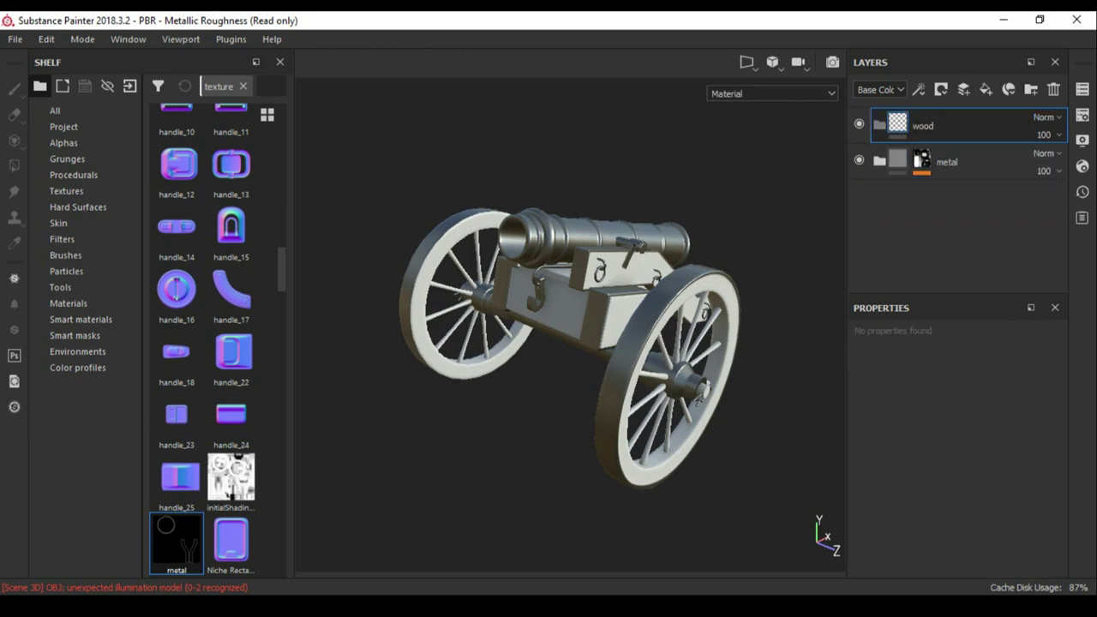
pyautogui.press('4')
pyautogui.click(985, 89)
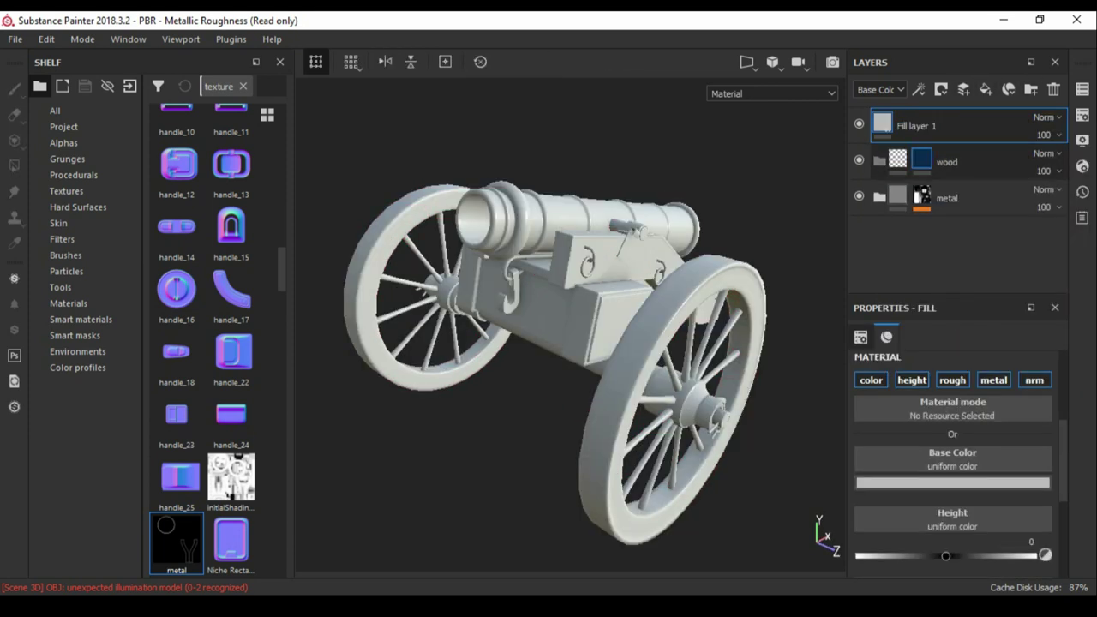
# Copy the metal folder's mask and paste it into the wood folder's mask.
pyautogui.click(921, 125)
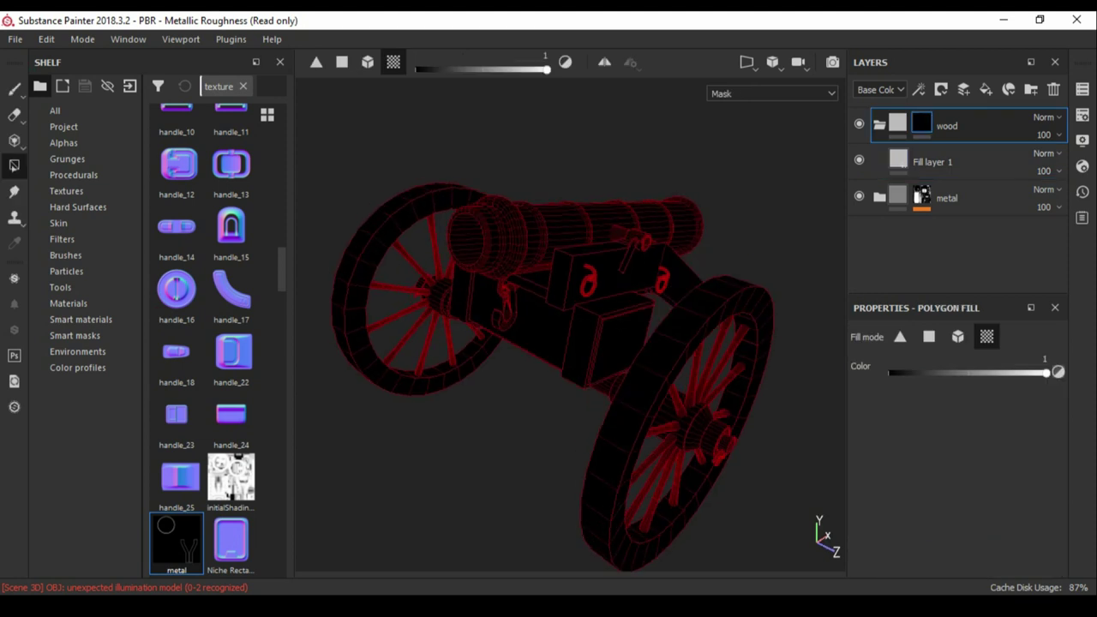
pyautogui.click(932, 162)
pyautogui.rightClick(922, 195)
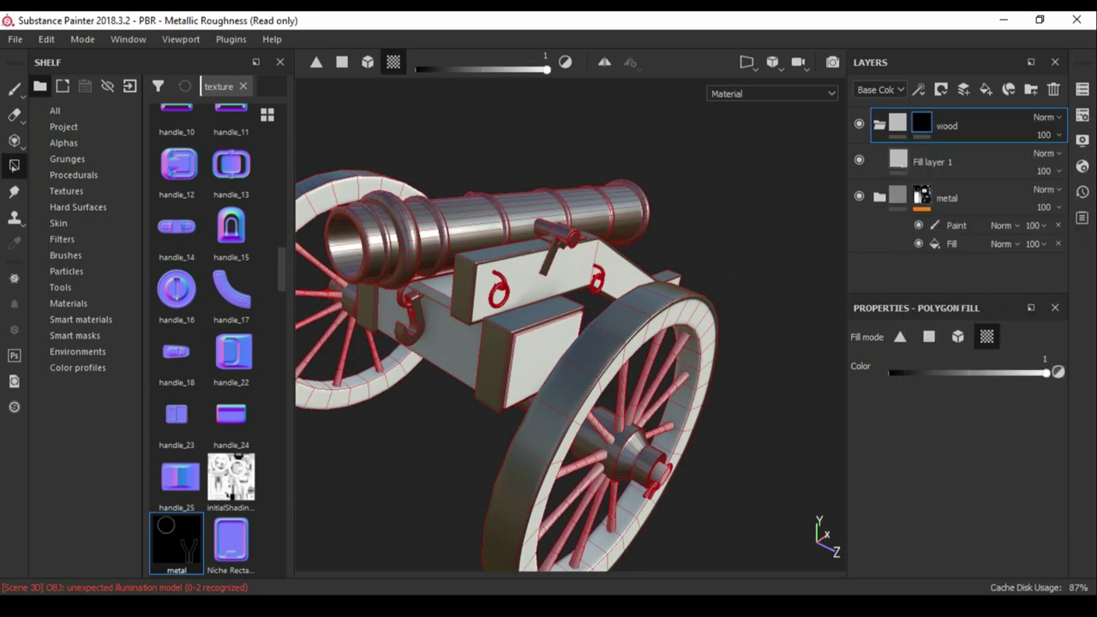
pyautogui.rightClick(921, 125)
pyautogui.click(955, 374)
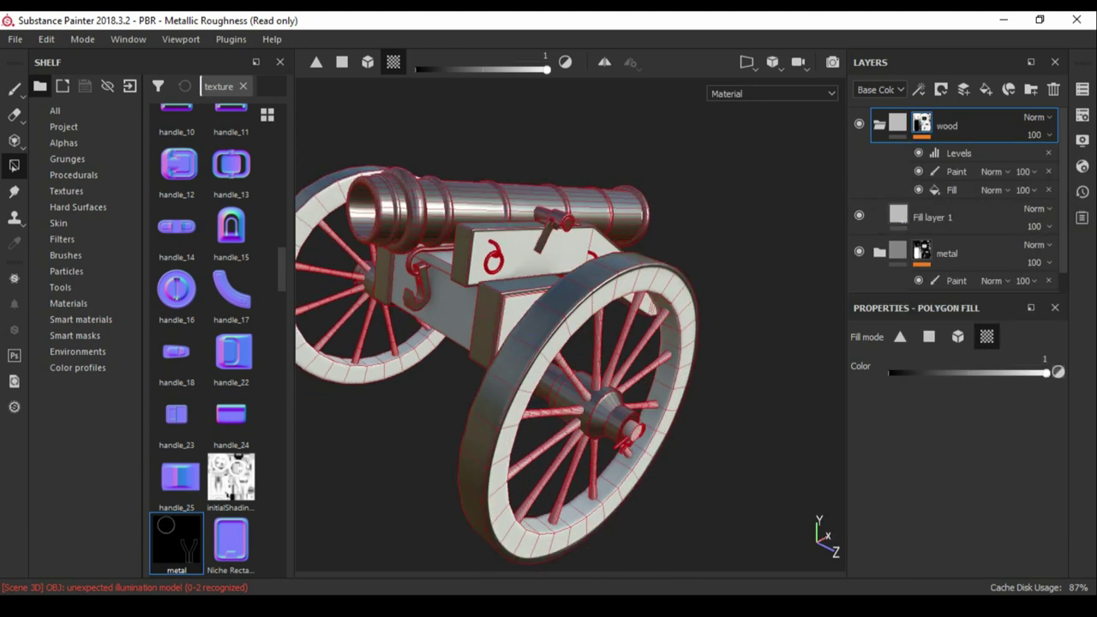
pyautogui.click(933, 217)
# Give Fill layer 1 a dark orange-brown wood base colour.
pyautogui.click(951, 437)
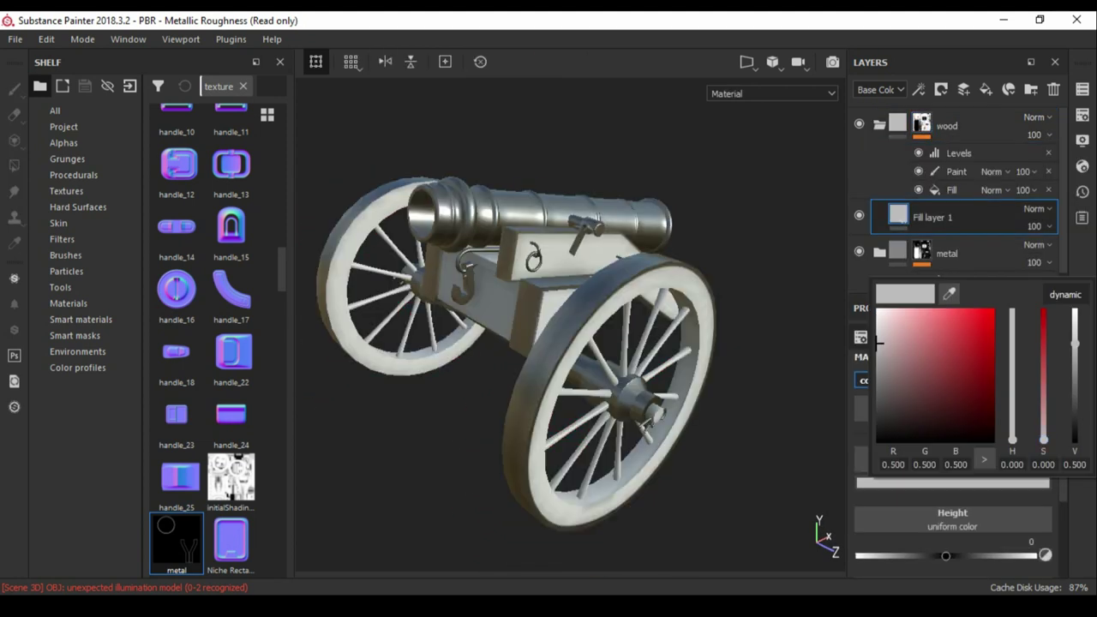
pyautogui.moveTo(878, 342)
pyautogui.mouseDown()
pyautogui.moveTo(938, 362)
pyautogui.moveTo(930, 369)
pyautogui.mouseUp()
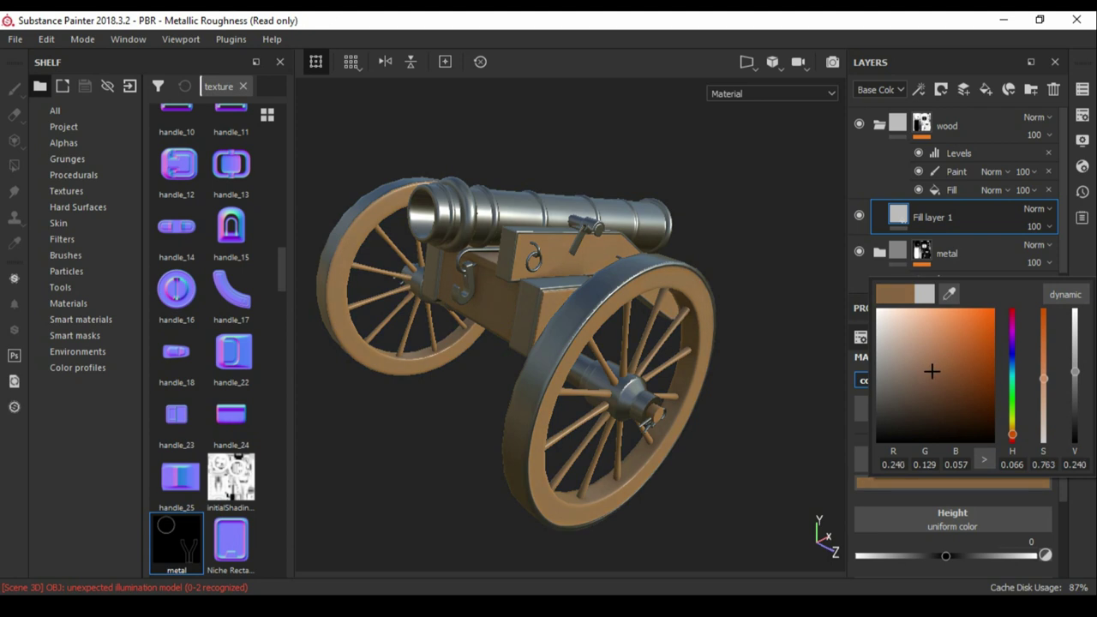
pyautogui.click(951, 483)
pyautogui.click(1013, 442)
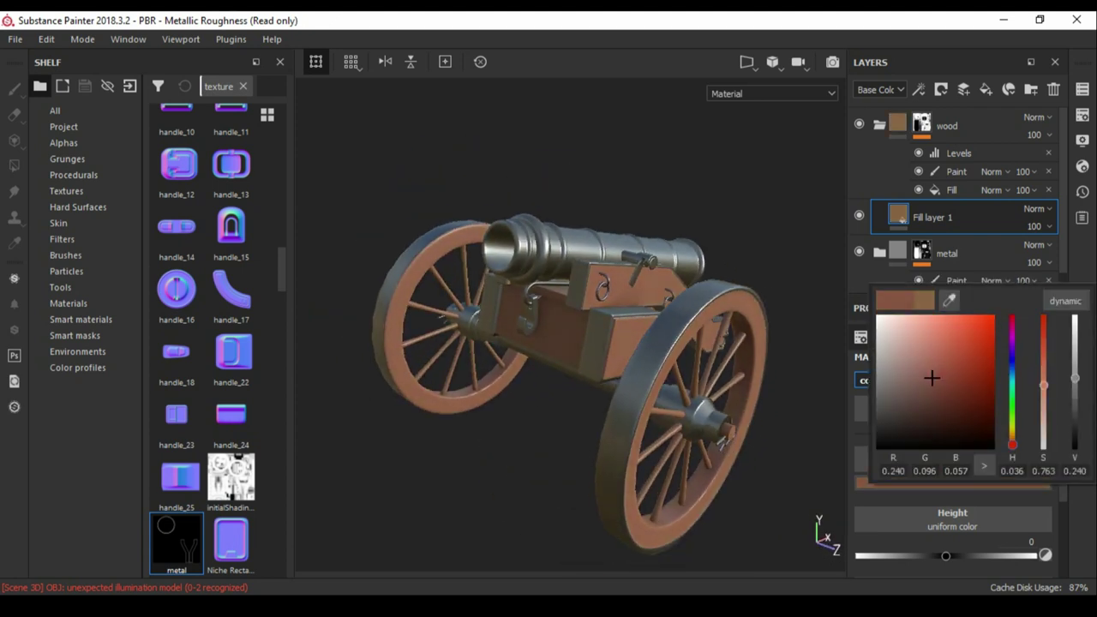
pyautogui.moveTo(930, 372); pyautogui.dragTo(922, 375)
pyautogui.moveTo(1013, 446); pyautogui.dragTo(1012, 440)
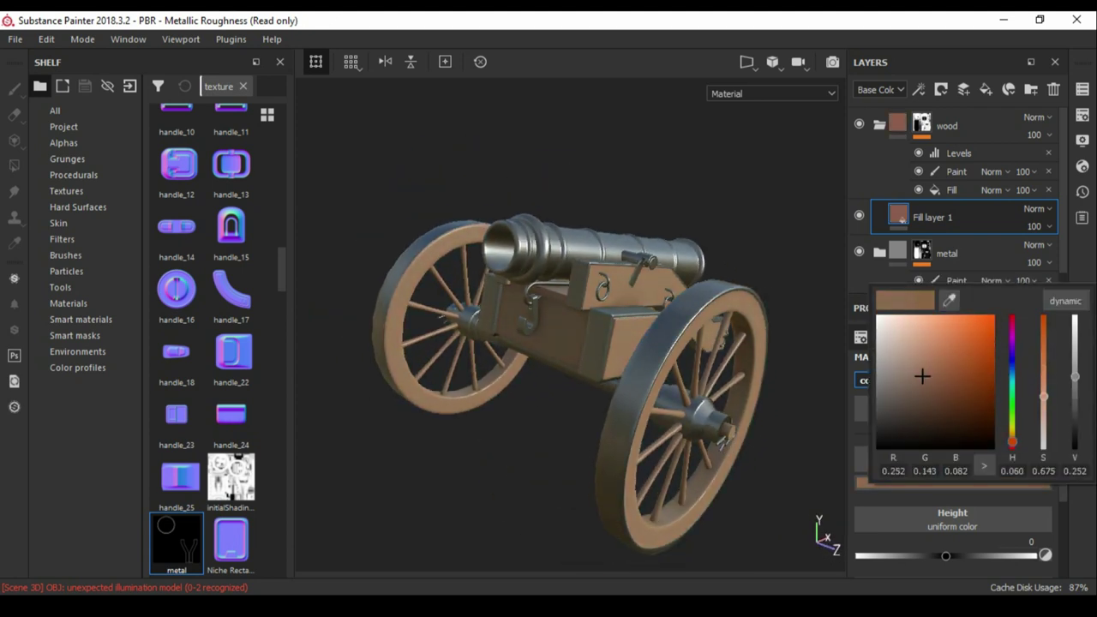
pyautogui.keyDown('alt'); pyautogui.moveTo(565, 385); pyautogui.dragTo(377, 385); pyautogui.keyUp('alt')
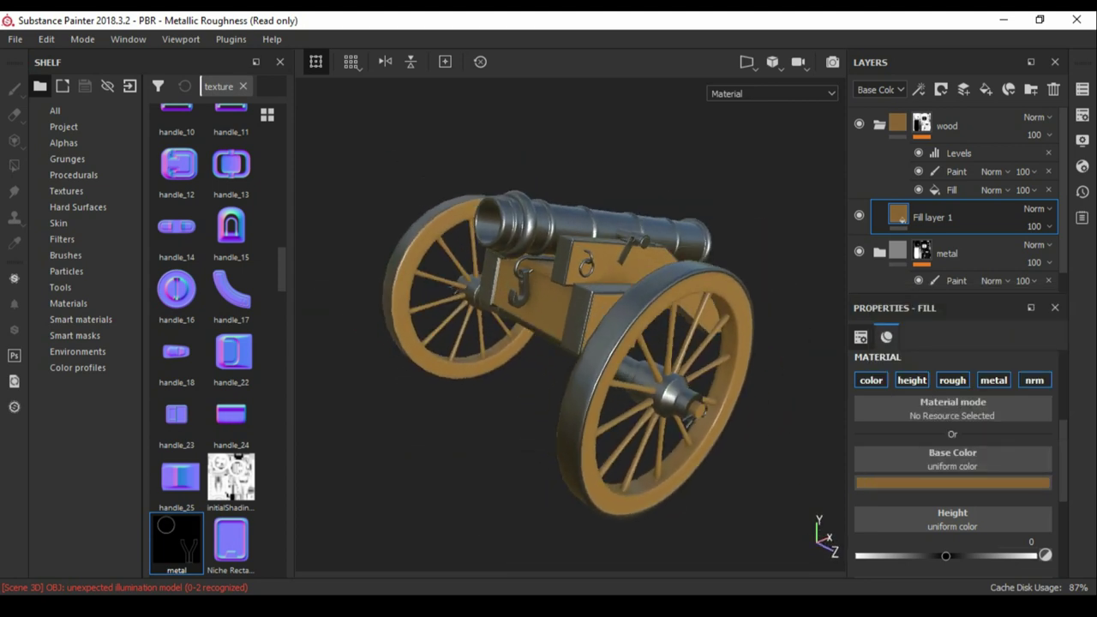
pyautogui.click(952, 482)
pyautogui.keyDown('alt'); pyautogui.moveTo(515, 386); pyautogui.dragTo(497, 386); pyautogui.keyUp('alt')
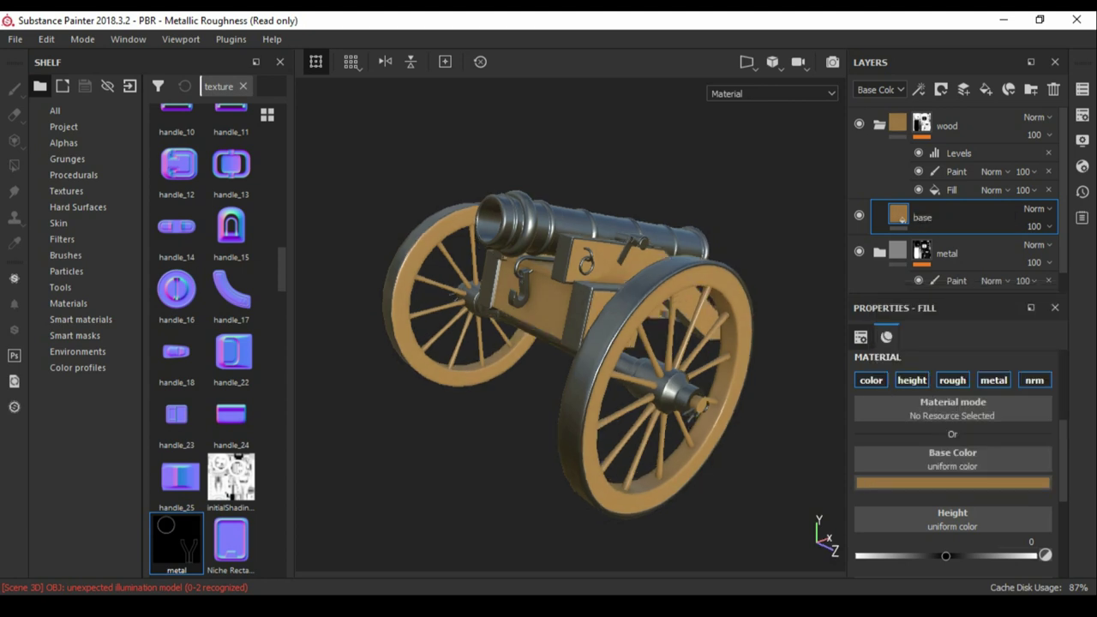
pyautogui.keyDown('alt'); pyautogui.moveTo(514, 385); pyautogui.dragTo(480, 386); pyautogui.keyUp('alt')
pyautogui.click(952, 483)
pyautogui.moveTo(942, 368)
pyautogui.mouseDown()
pyautogui.moveTo(943, 390)
pyautogui.moveTo(950, 375)
pyautogui.mouseUp()
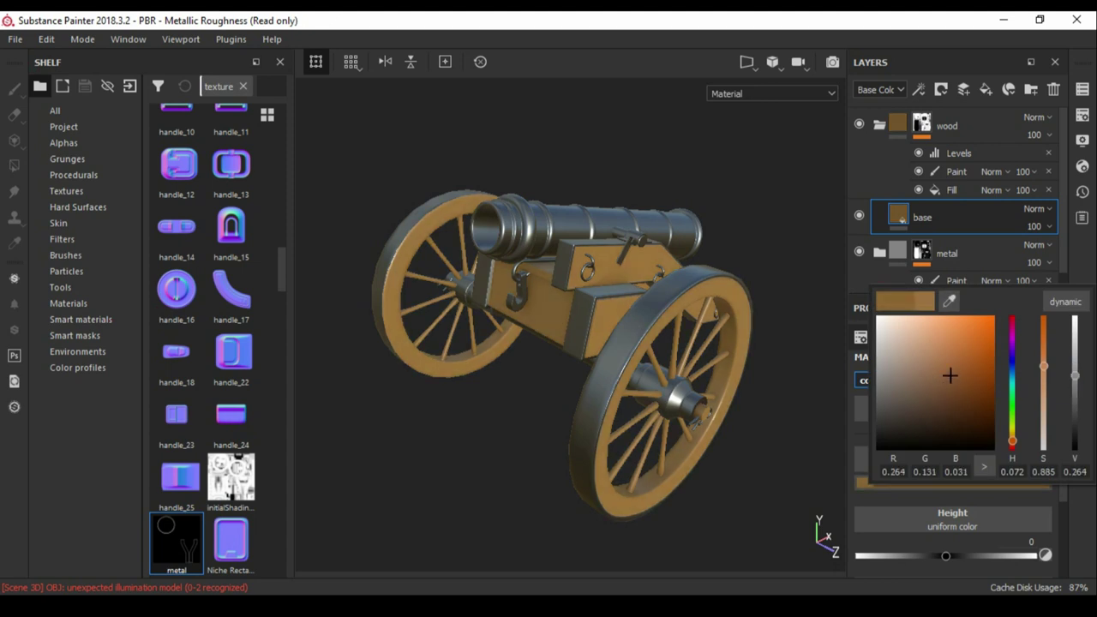
pyautogui.press('Escape')
# Enable the roughness channel and set Roughness to about 0.64.
pyautogui.click(953, 385)
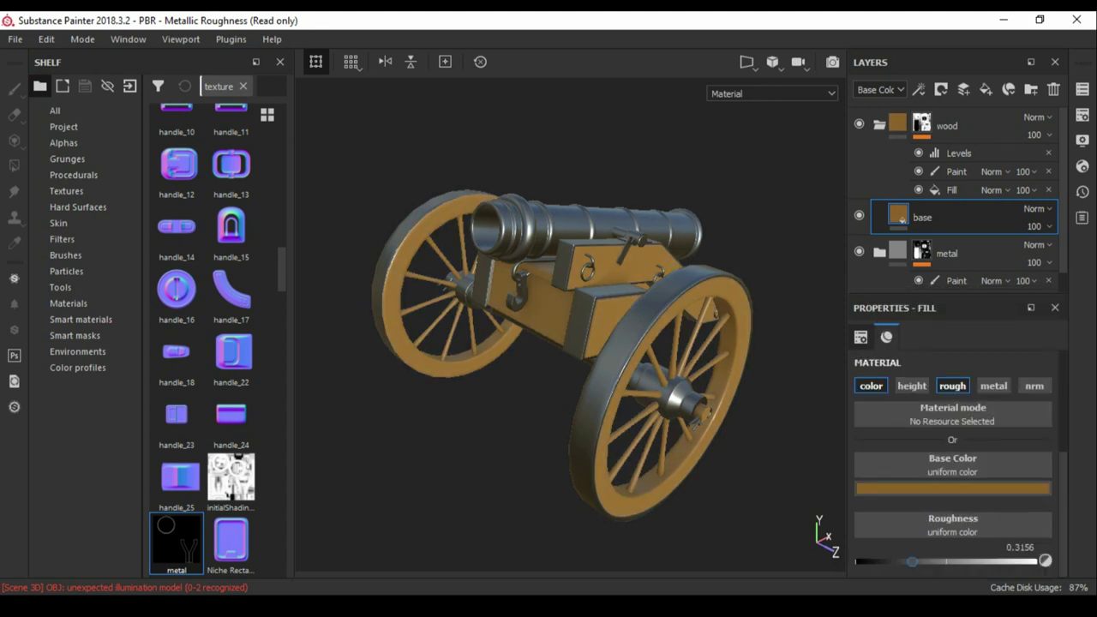
pyautogui.moveTo(557, 343)
pyautogui.keyDown('alt'); pyautogui.mouseDown()
pyautogui.moveTo(591, 343)
pyautogui.moveTo(570, 342)
pyautogui.mouseUp(); pyautogui.keyUp('alt')
pyautogui.press('Delete')
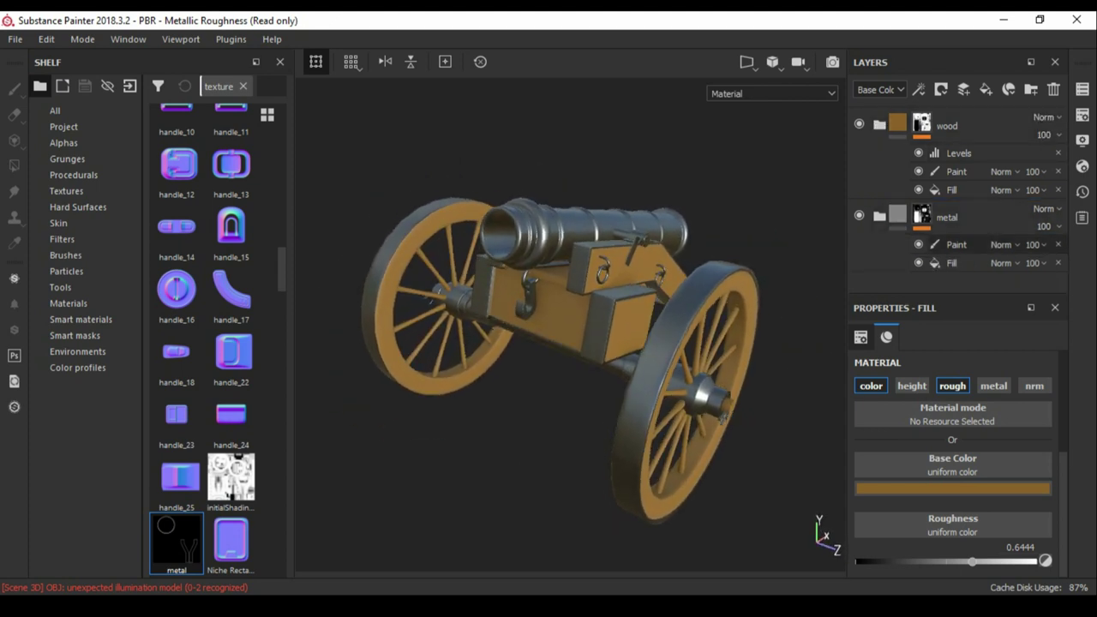
# Add a fill layer named 'rough' below metal with a black mask.
pyautogui.click(986, 89)
pyautogui.rightClick(942, 270)
pyautogui.doubleClick(942, 270)
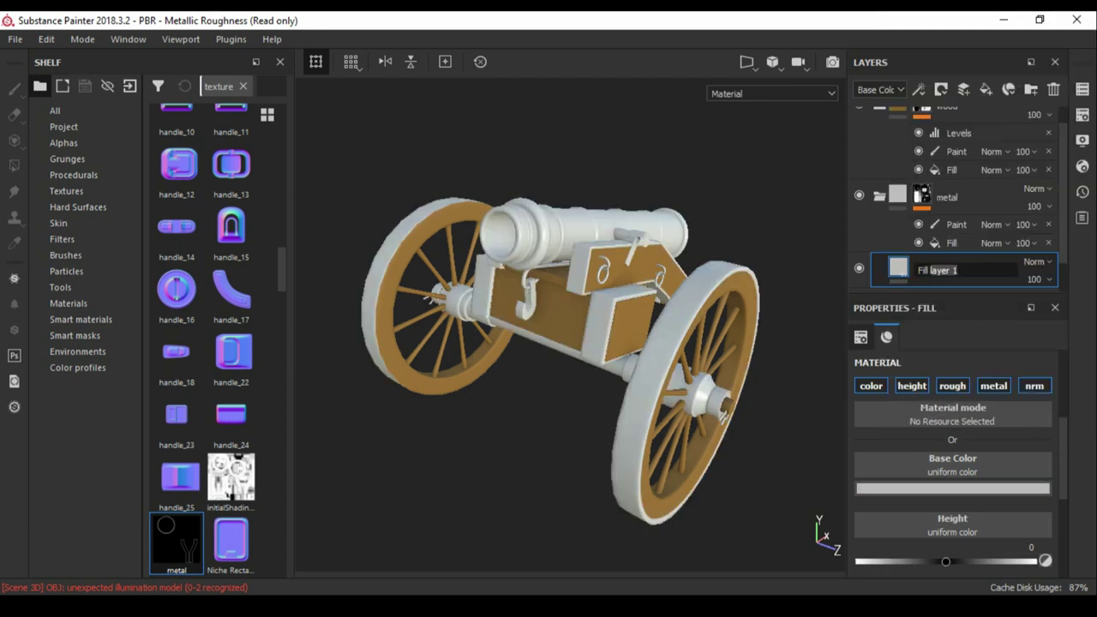
pyautogui.write('rough')
pyautogui.rightClick(883, 270)
pyautogui.click(925, 32)
pyautogui.keyDown('alt'); pyautogui.moveTo(557, 343); pyautogui.dragTo(574, 343); pyautogui.keyUp('alt')
pyautogui.scroll(-2, 951, 471)
# Fill the rough layer's mask with the Grunge Concrete Dirty pattern at balance 0.4.
pyautogui.click(922, 266)
pyautogui.click(13, 165)
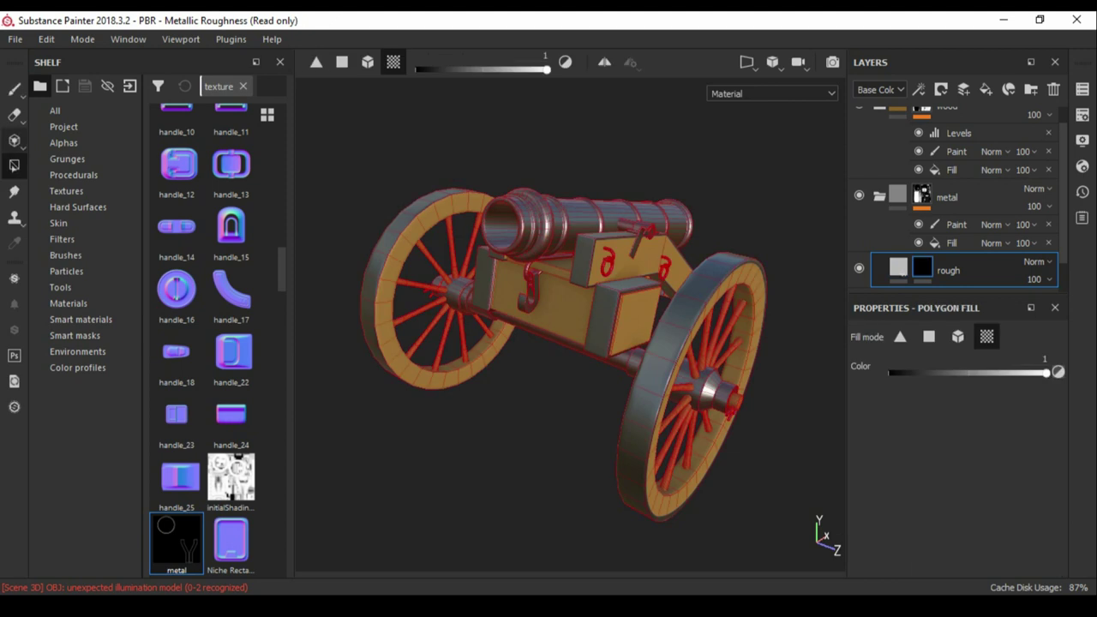
pyautogui.write('grunge')
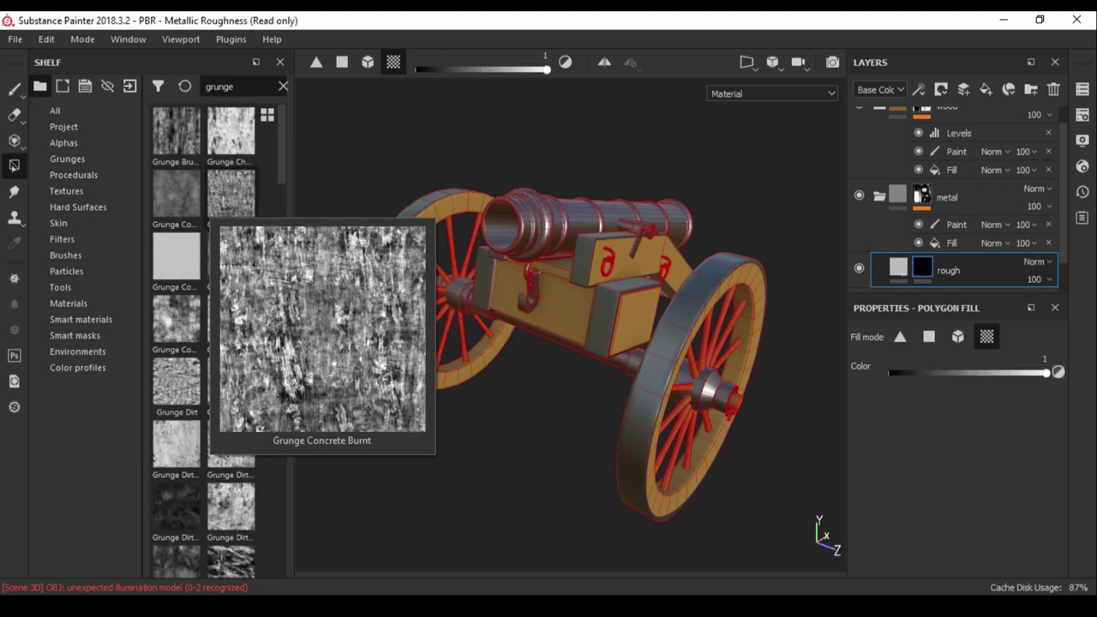
pyautogui.click(231, 257)
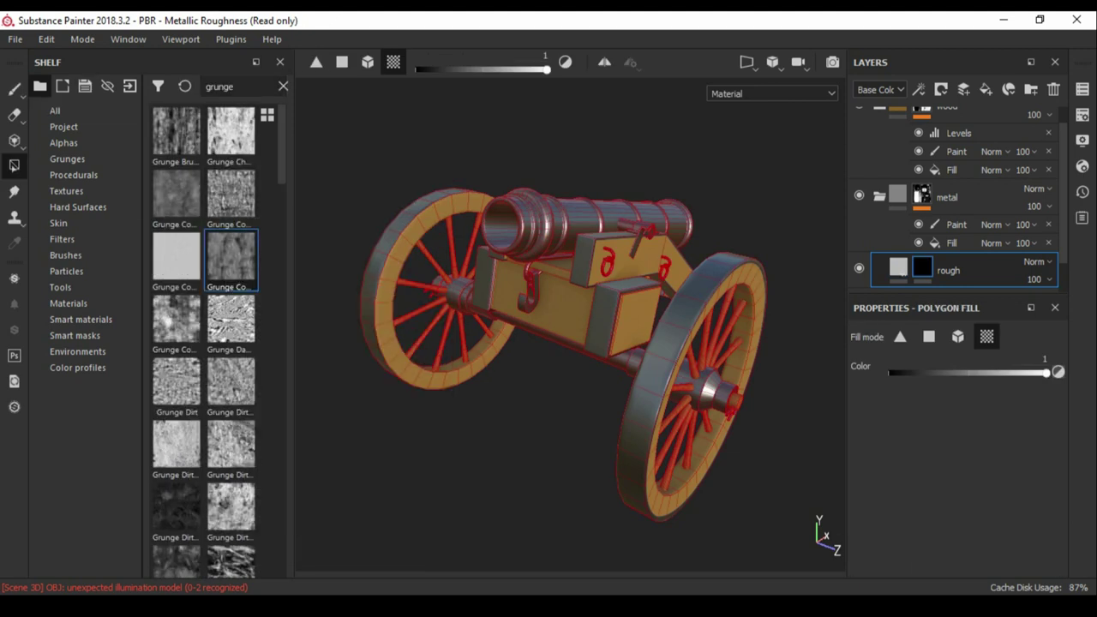
pyautogui.click(919, 89)
pyautogui.click(952, 149)
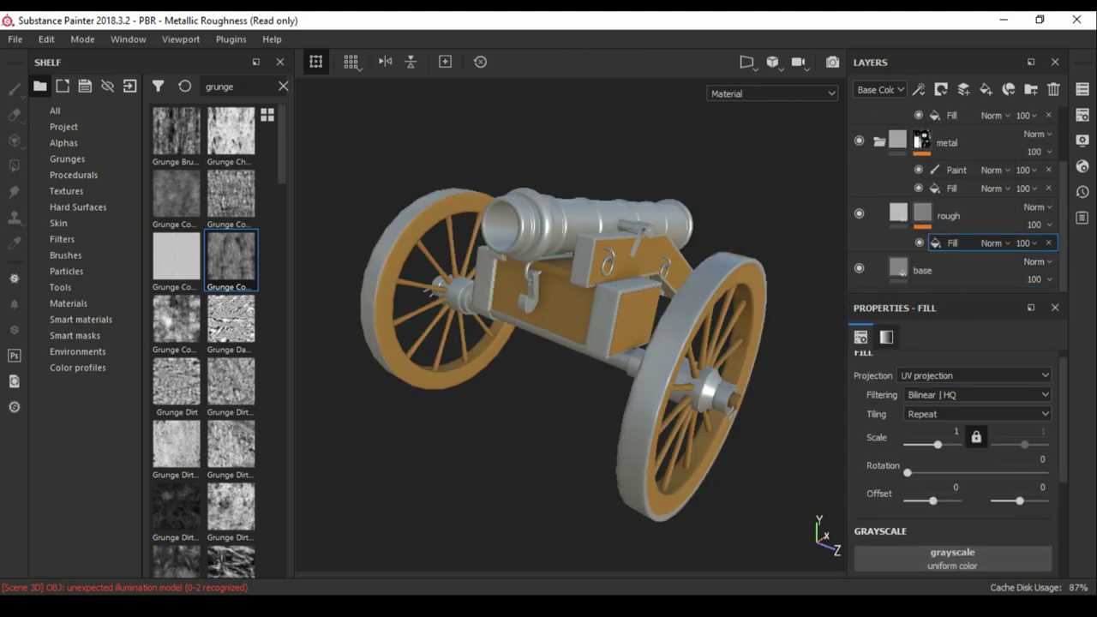
pyautogui.keyDown('alt'); pyautogui.moveTo(565, 342); pyautogui.dragTo(600, 351); pyautogui.keyUp('alt')
pyautogui.press('f')
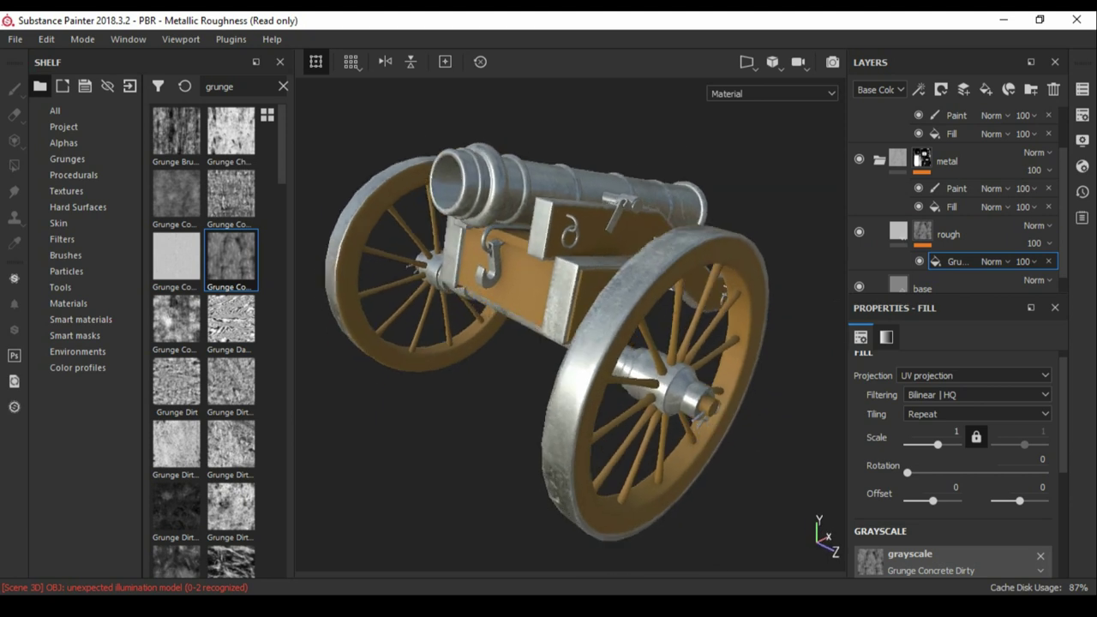
pyautogui.click(948, 234)
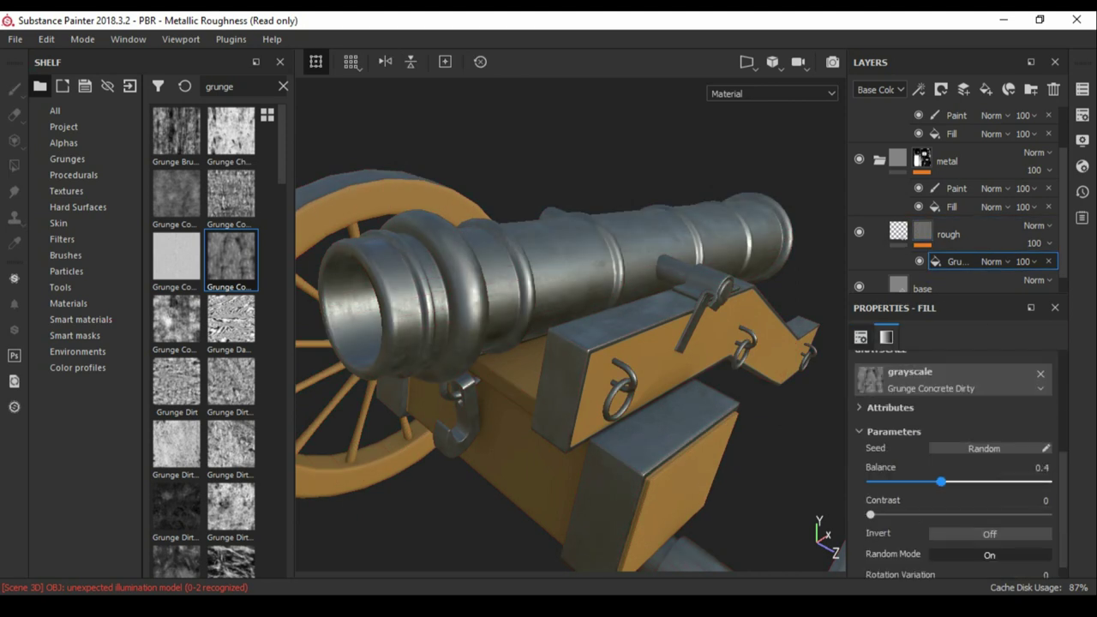
# Raise the base layer's roughness, with 0.5244 as the final value.
pyautogui.click(922, 270)
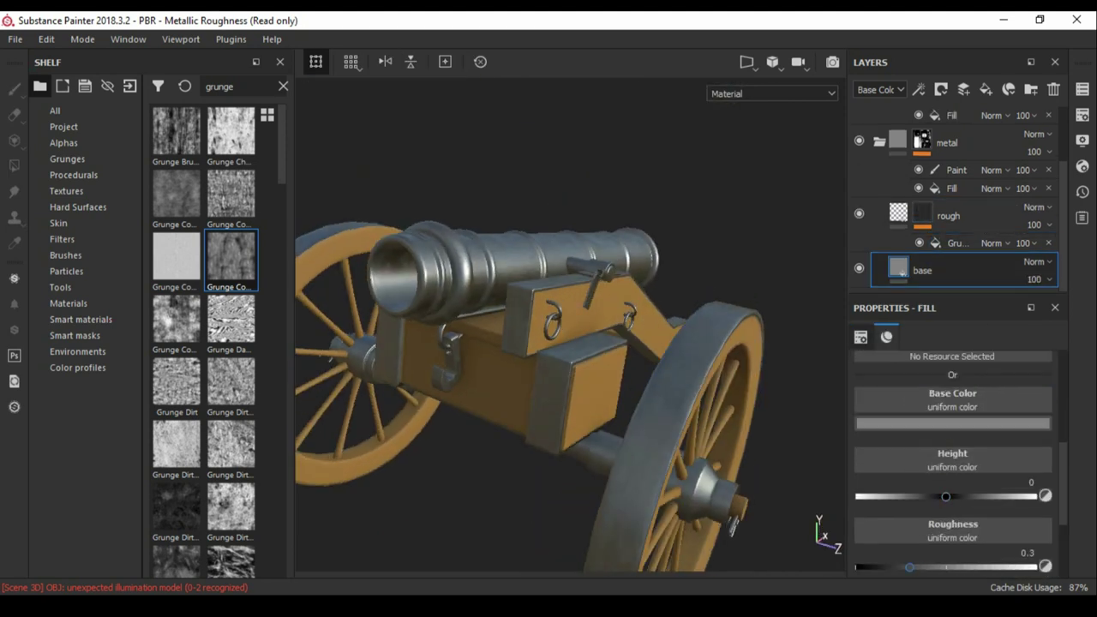
pyautogui.moveTo(909, 567); pyautogui.dragTo(928, 567)
pyautogui.keyDown('alt'); pyautogui.moveTo(514, 343); pyautogui.dragTo(600, 326); pyautogui.keyUp('alt')
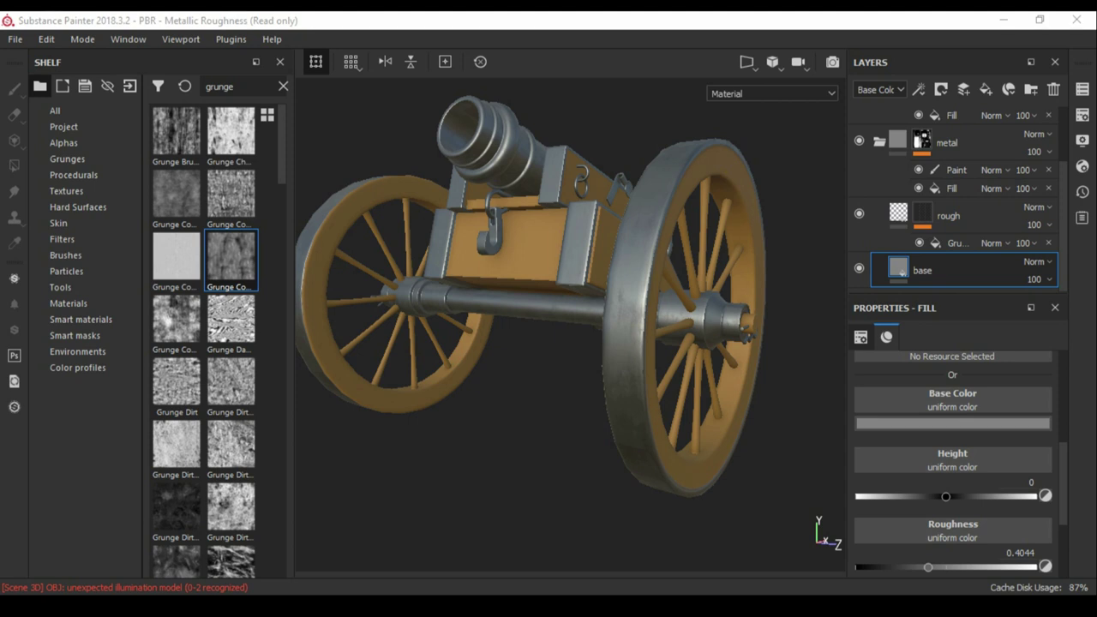
pyautogui.keyDown('alt'); pyautogui.moveTo(514, 343); pyautogui.dragTo(548, 334); pyautogui.keyUp('alt')
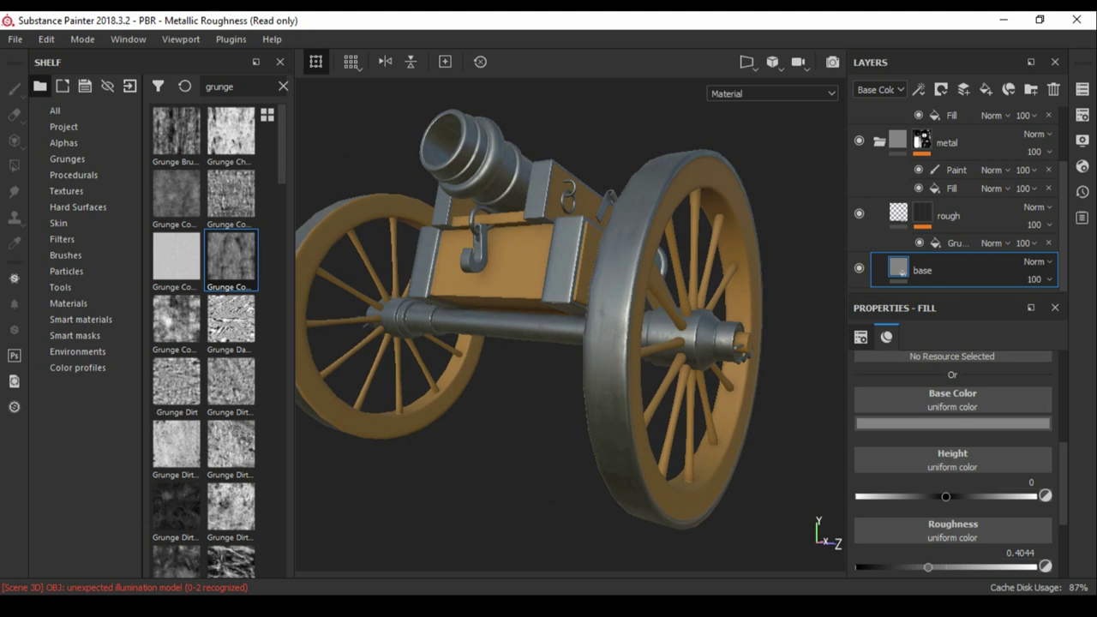
# Strengthen the grunge contrast in the rough layer's mask while viewing the mask on its own.
pyautogui.click(948, 216)
pyautogui.click(955, 242)
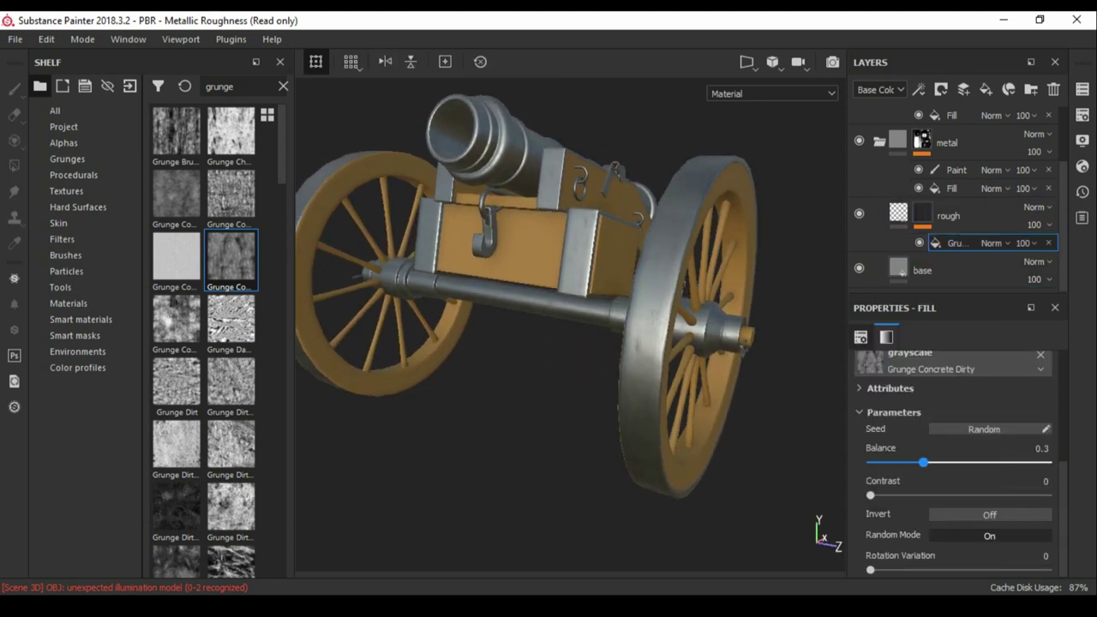
pyautogui.click(922, 215)
pyautogui.keyDown('alt'); pyautogui.moveTo(514, 325); pyautogui.dragTo(583, 283); pyautogui.keyUp('alt')
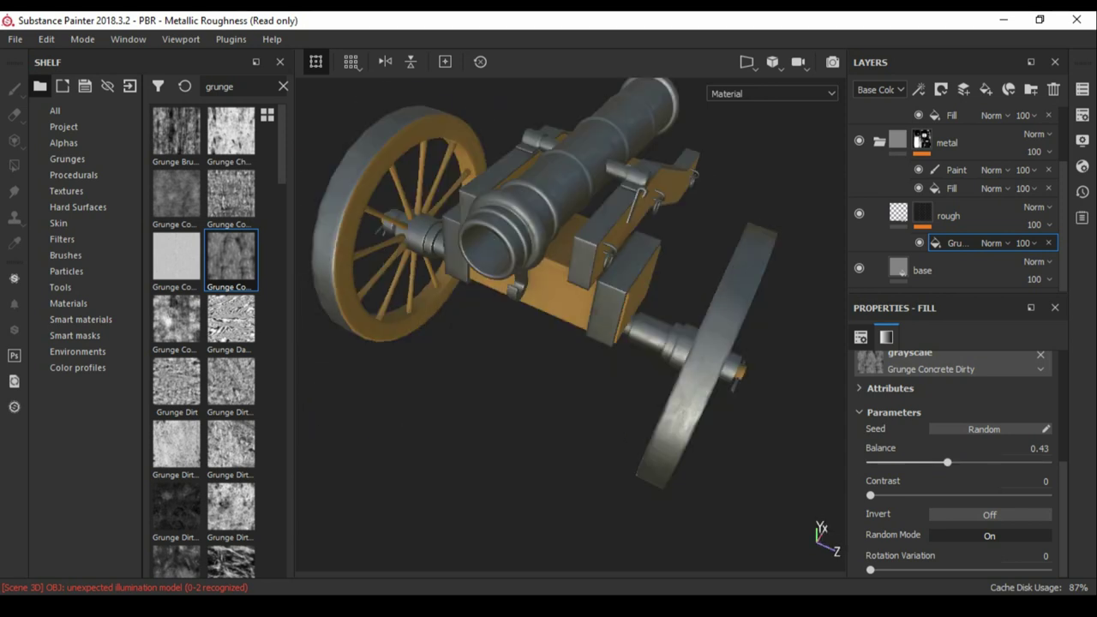
pyautogui.press('4')
pyautogui.keyDown('alt'); pyautogui.moveTo(549, 326); pyautogui.dragTo(514, 343); pyautogui.keyUp('alt')
pyautogui.click(954, 243)
pyautogui.moveTo(905, 495)
pyautogui.mouseDown()
pyautogui.moveTo(948, 495)
pyautogui.moveTo(937, 462)
pyautogui.mouseUp()
pyautogui.click(947, 216)
pyautogui.keyDown('alt'); pyautogui.moveTo(549, 343); pyautogui.dragTo(548, 274); pyautogui.keyUp('alt')
pyautogui.moveTo(548, 342)
pyautogui.keyDown('alt'); pyautogui.mouseDown()
pyautogui.moveTo(566, 308)
pyautogui.moveTo(617, 282)
pyautogui.mouseUp(); pyautogui.keyUp('alt')
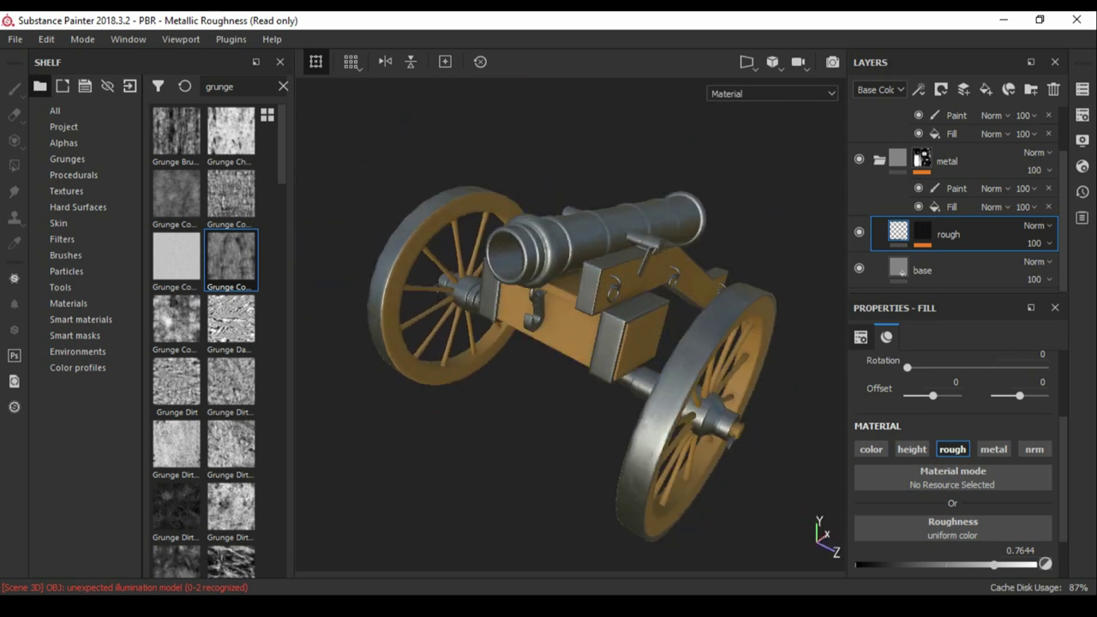
pyautogui.moveTo(548, 343)
pyautogui.keyDown('alt'); pyautogui.mouseDown()
pyautogui.moveTo(699, 353)
pyautogui.moveTo(712, 377)
pyautogui.mouseUp(); pyautogui.keyUp('alt')
# Check the rough layer's fill content at roughness 0.7644.
pyautogui.press('4')
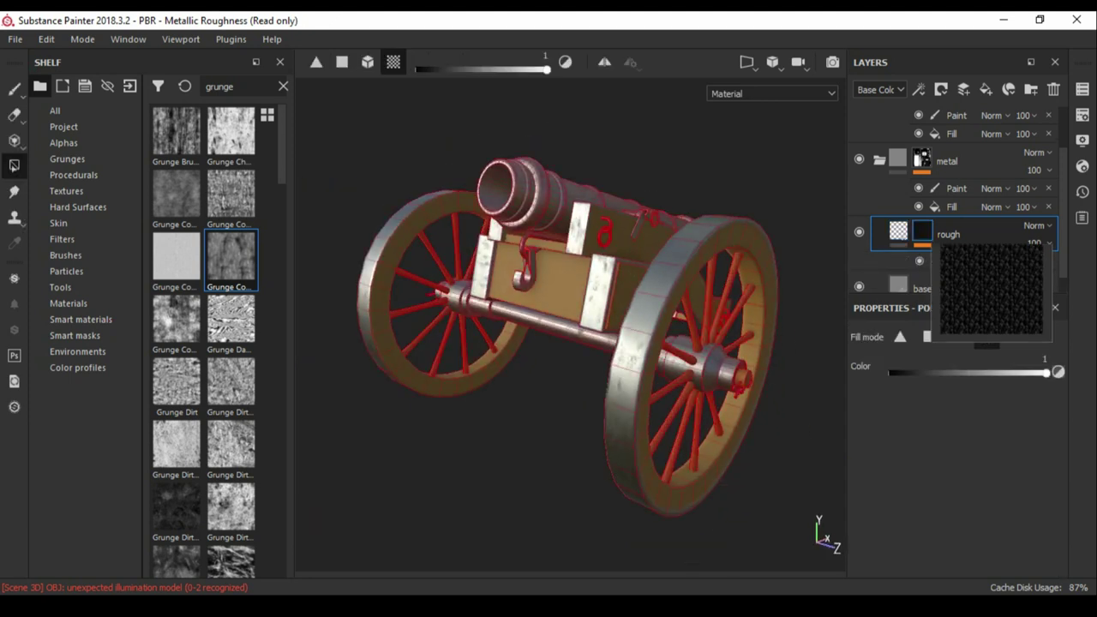
pyautogui.click(898, 230)
pyautogui.moveTo(566, 326)
pyautogui.keyDown('alt'); pyautogui.mouseDown()
pyautogui.moveTo(565, 300)
pyautogui.moveTo(479, 326)
pyautogui.mouseUp(); pyautogui.keyUp('alt')
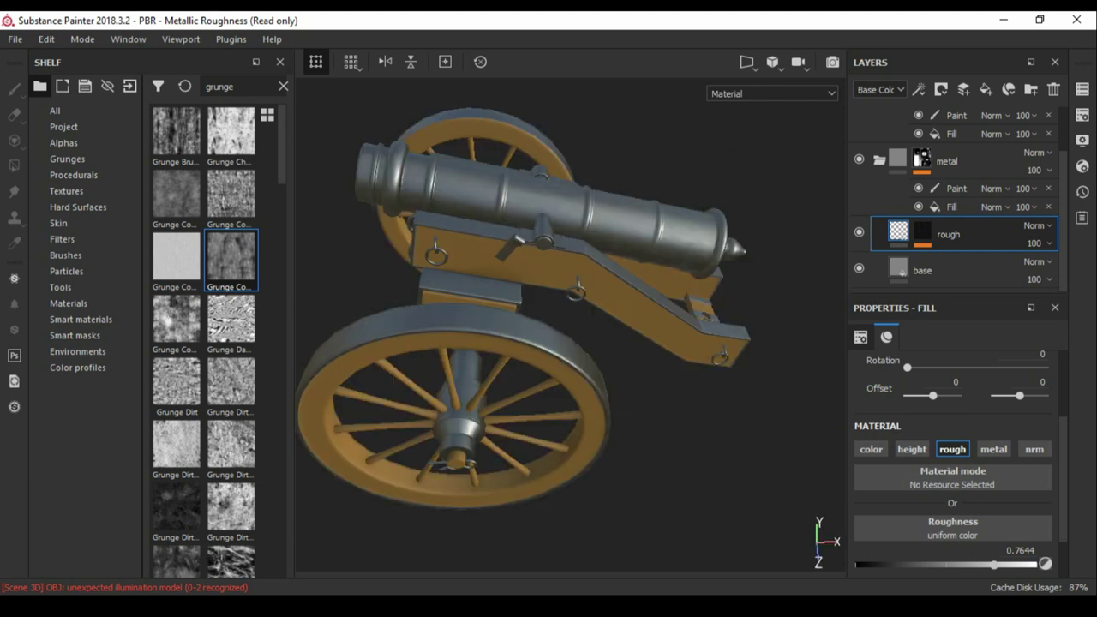
# Inspect the base layer's colour and metallic 1, then open the rough mask's options.
pyautogui.click(942, 270)
pyautogui.click(952, 488)
pyautogui.moveTo(622, 445)
pyautogui.keyDown('alt'); pyautogui.mouseDown()
pyautogui.moveTo(704, 447)
pyautogui.moveTo(651, 437)
pyautogui.mouseUp(); pyautogui.keyUp('alt')
pyautogui.scroll(-3, 952, 445)
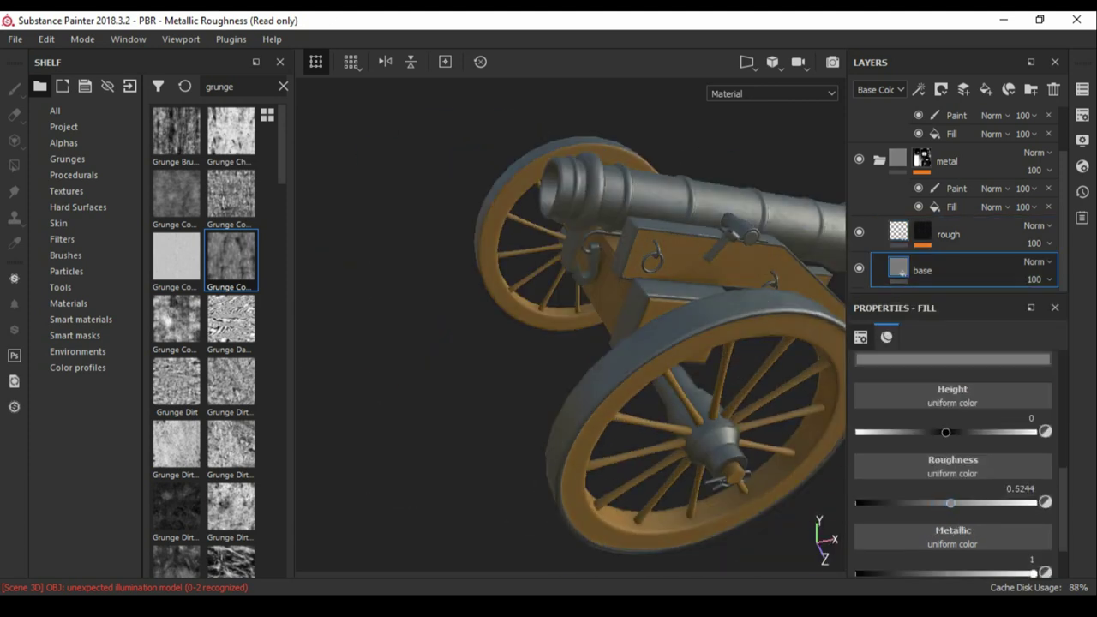
pyautogui.click(879, 467)
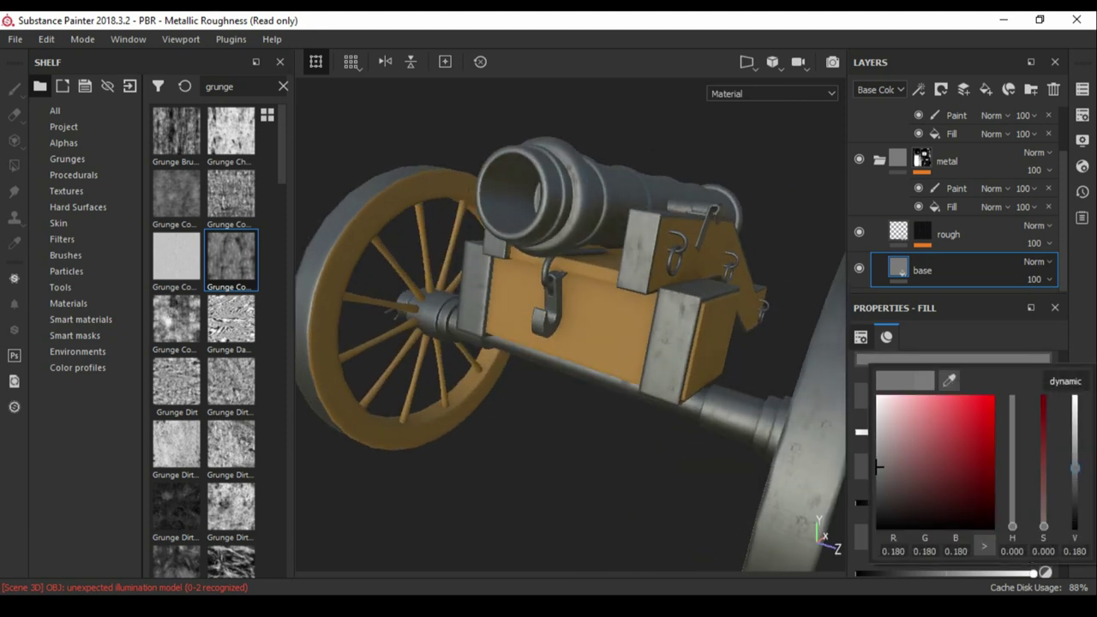
pyautogui.keyDown('alt'); pyautogui.moveTo(651, 411); pyautogui.dragTo(531, 402); pyautogui.keyUp('alt')
pyautogui.click(896, 229)
pyautogui.rightClick(896, 230)
# Fill the rough mask with black and add a Grunge Concrete Old fill effect.
pyautogui.click(952, 38)
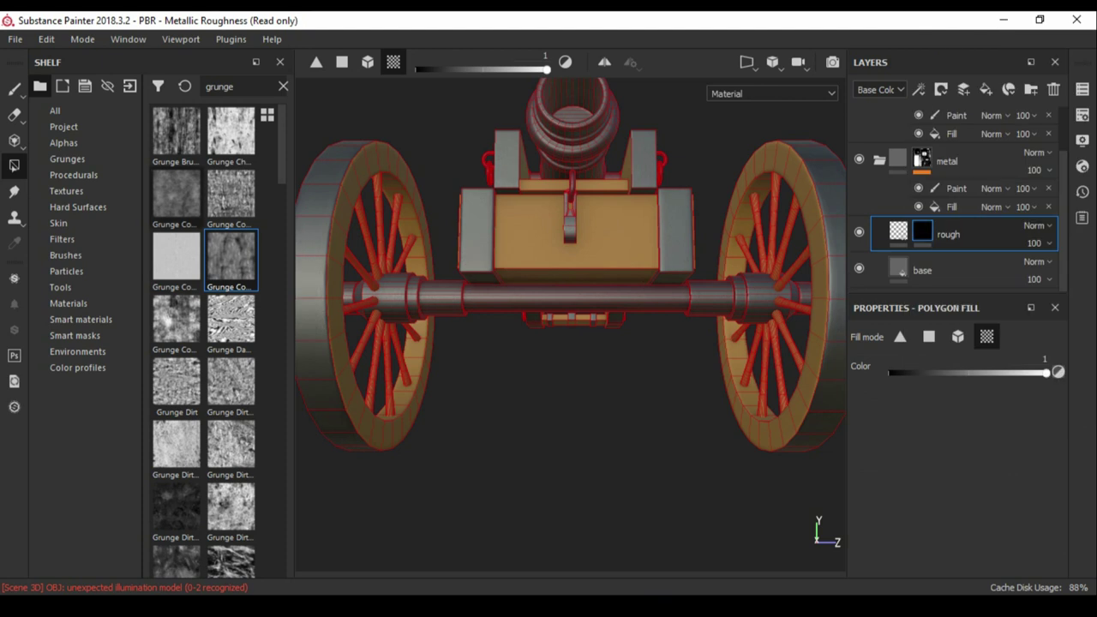
pyautogui.click(985, 89)
pyautogui.click(937, 187)
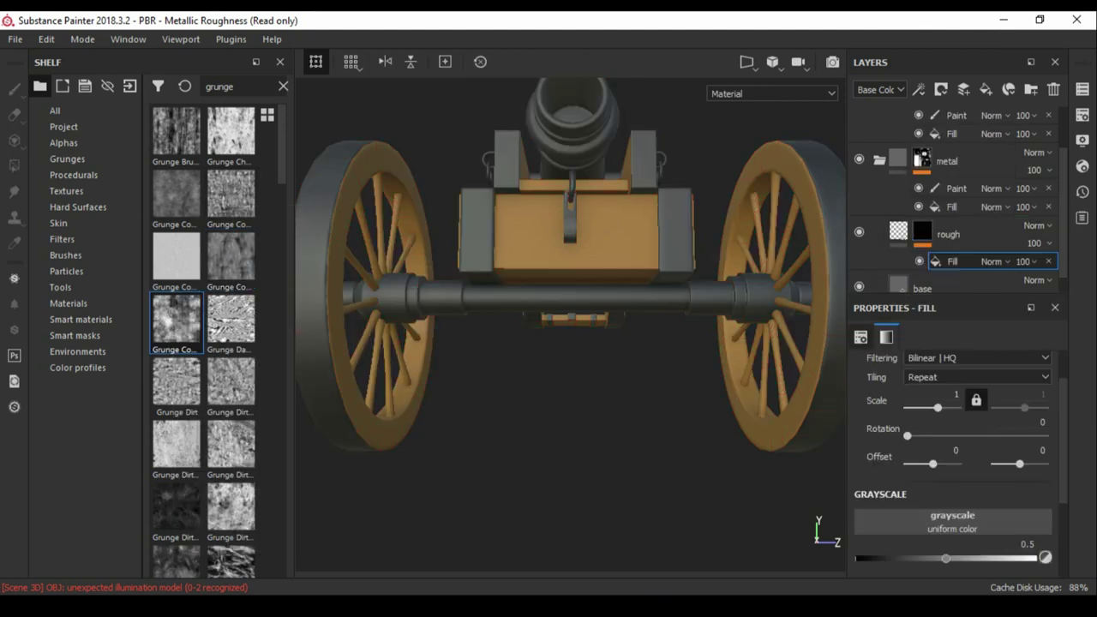
pyautogui.moveTo(175, 323); pyautogui.dragTo(952, 523)
pyautogui.keyDown('alt'); pyautogui.moveTo(514, 342); pyautogui.dragTo(660, 343); pyautogui.keyUp('alt')
# Set the rough layer's roughness to 0.7378 and add a new fill layer above it.
pyautogui.click(948, 234)
pyautogui.moveTo(514, 343)
pyautogui.keyDown('alt'); pyautogui.mouseDown()
pyautogui.moveTo(583, 308)
pyautogui.moveTo(625, 326)
pyautogui.mouseUp(); pyautogui.keyUp('alt')
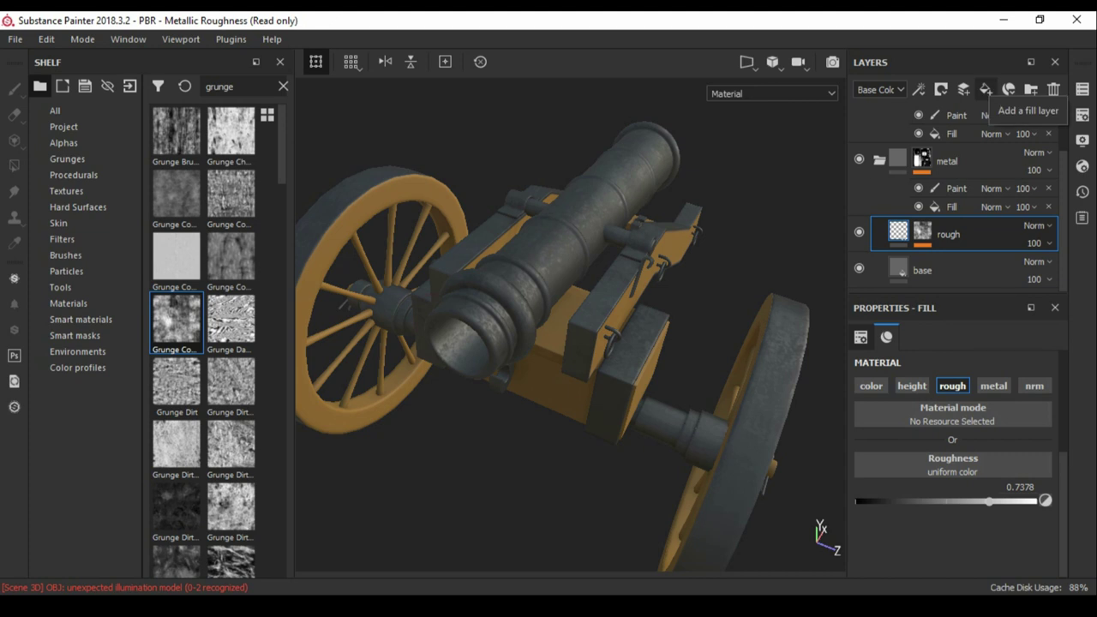
pyautogui.click(985, 89)
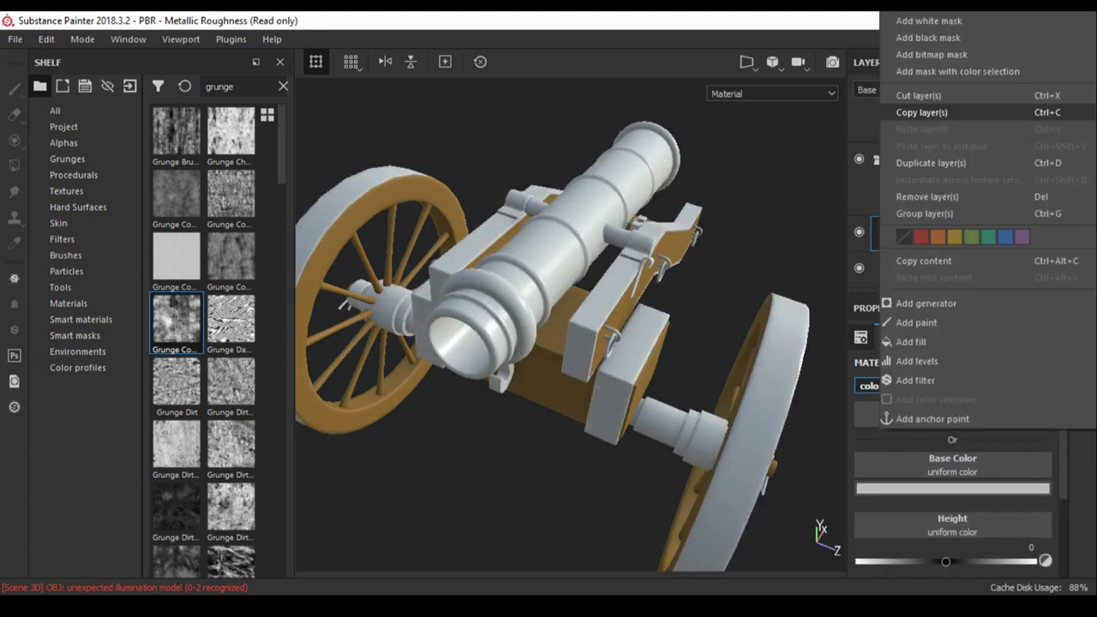
# Rename the new fill layer to 'scratch'.
pyautogui.doubleClick(962, 234)
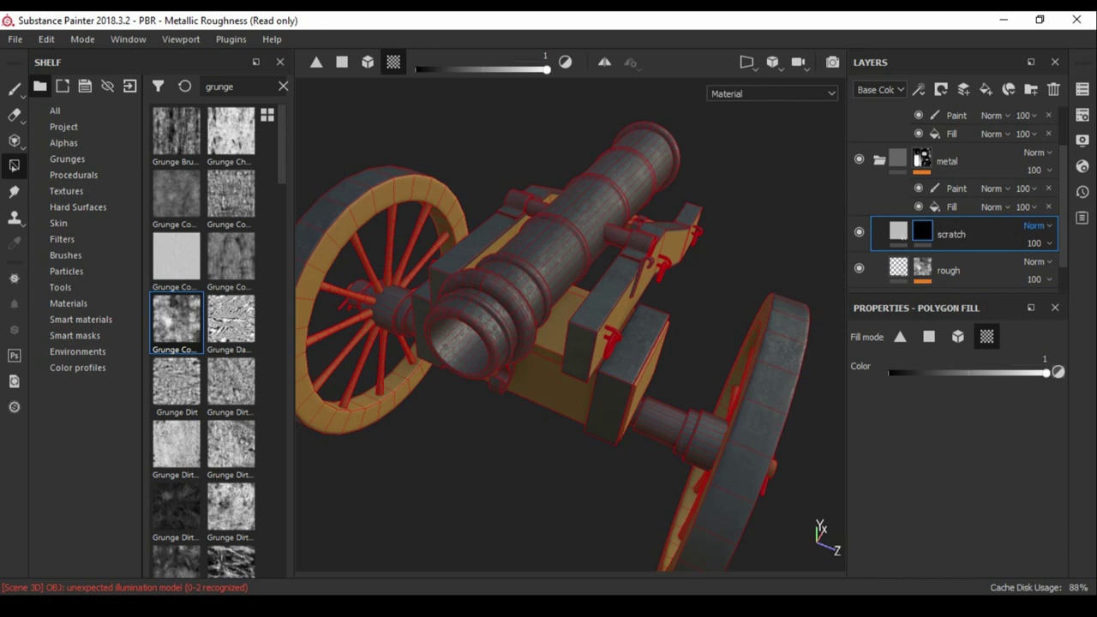
pyautogui.click(897, 231)
pyautogui.moveTo(557, 343)
pyautogui.keyDown('alt'); pyautogui.mouseDown()
pyautogui.moveTo(659, 292)
pyautogui.moveTo(540, 369)
pyautogui.moveTo(523, 395)
pyautogui.mouseUp(); pyautogui.keyUp('alt')
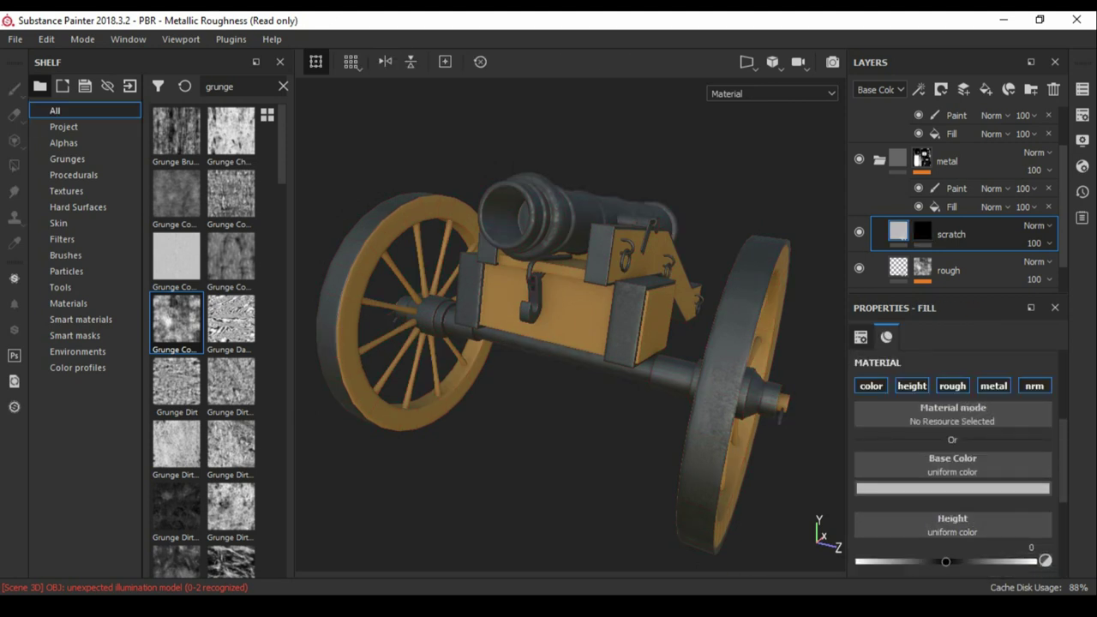
pyautogui.write('scra')
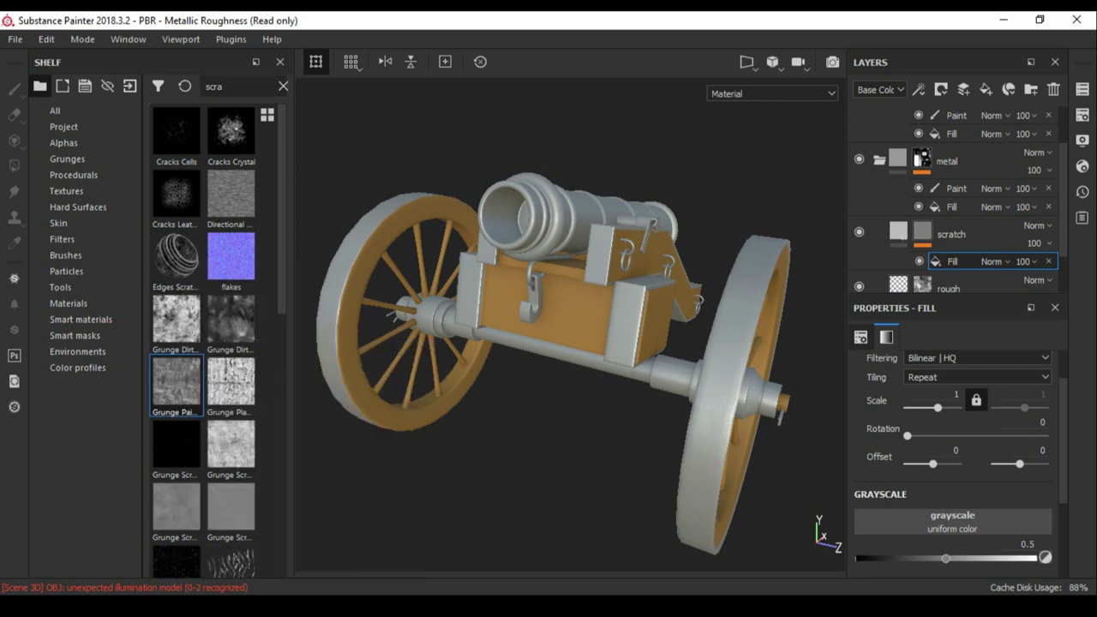
# Adjust the mask texture's scale and offset and set scratch roughness to 0.5778.
pyautogui.click(952, 234)
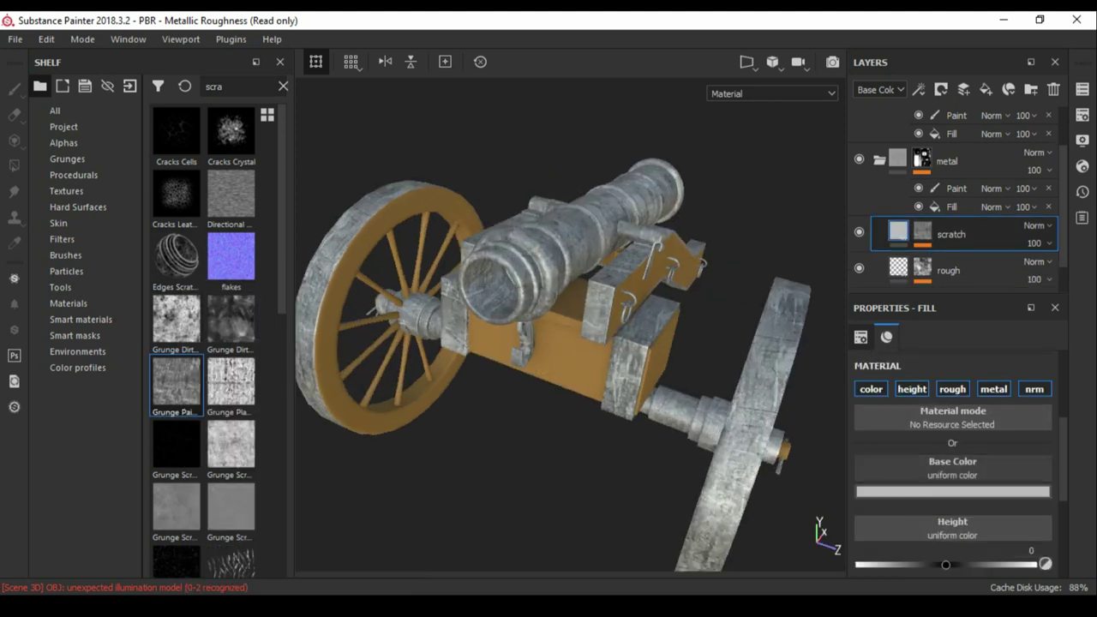
pyautogui.keyDown('alt'); pyautogui.moveTo(514, 343); pyautogui.dragTo(600, 326); pyautogui.keyUp('alt')
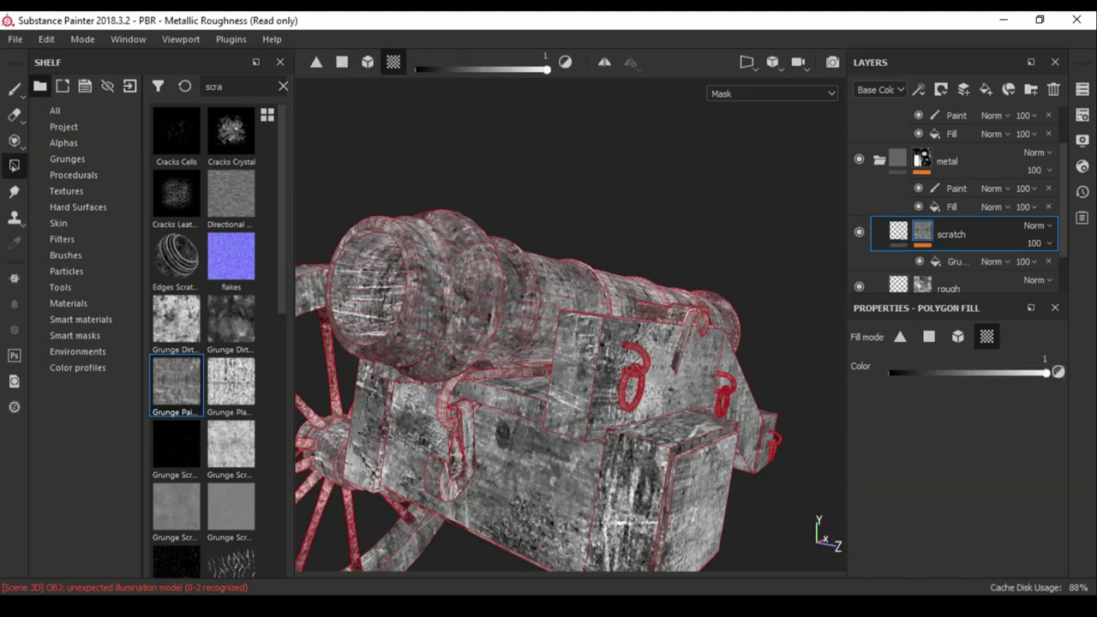
pyautogui.moveTo(938, 456); pyautogui.dragTo(931, 456)
pyautogui.moveTo(938, 401); pyautogui.dragTo(943, 400)
pyautogui.click(952, 234)
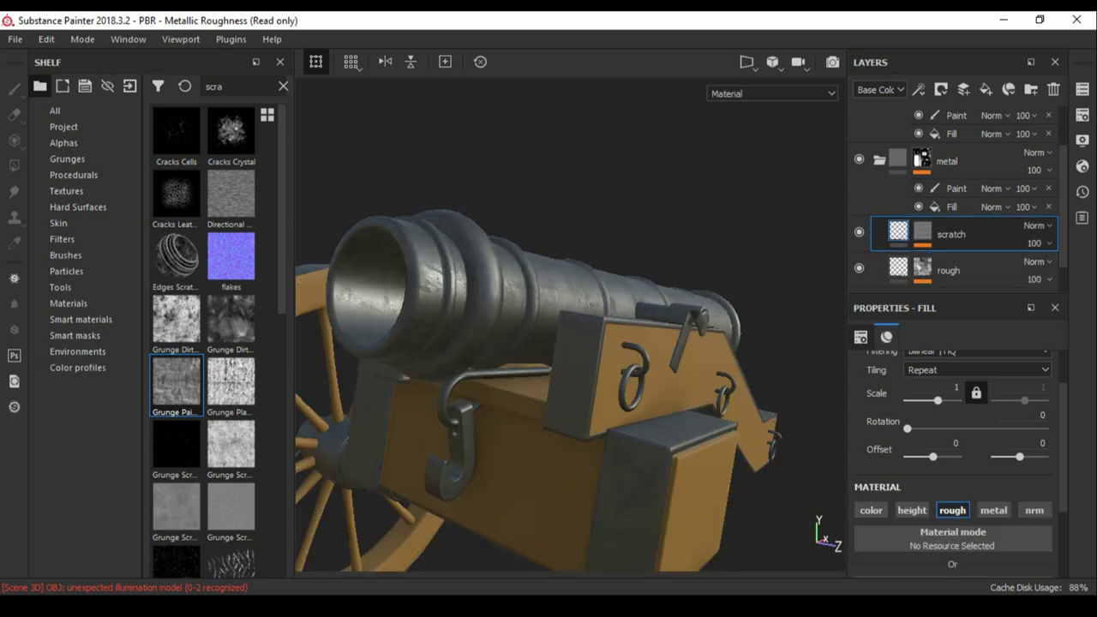
pyautogui.moveTo(946, 514); pyautogui.dragTo(960, 514)
pyautogui.keyDown('alt'); pyautogui.moveTo(570, 326); pyautogui.dragTo(514, 258); pyautogui.keyUp('alt')
pyautogui.keyDown('alt'); pyautogui.moveTo(570, 326); pyautogui.dragTo(548, 308); pyautogui.keyUp('alt')
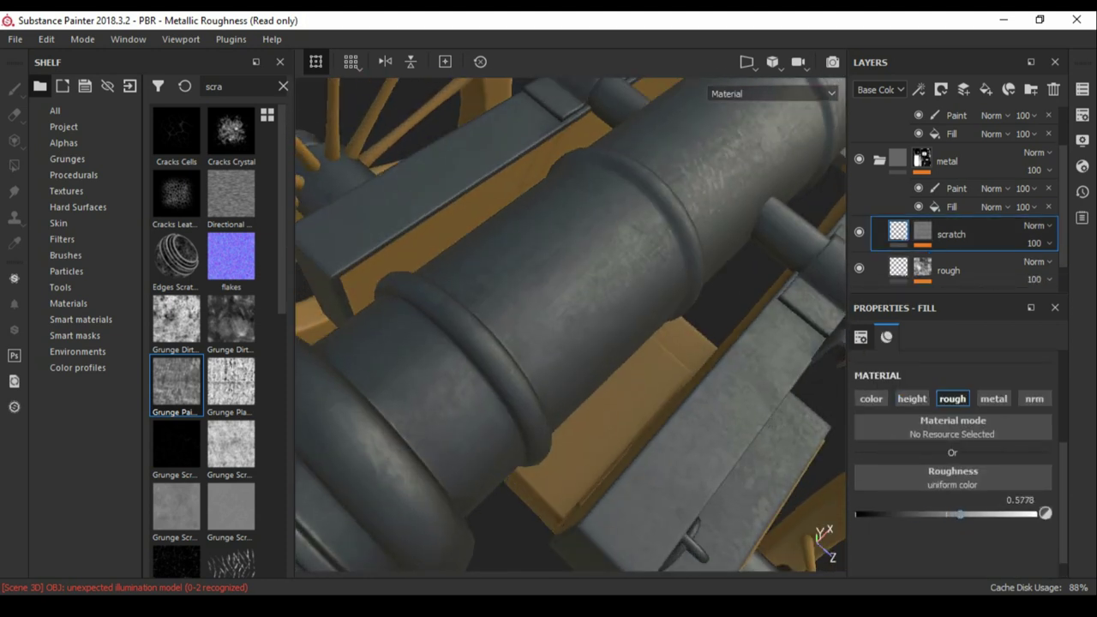
# Enable dark grey scratch colour and mask it with Grunge Paint Scratched at balance 0.26.
pyautogui.click(871, 398)
pyautogui.click(952, 501)
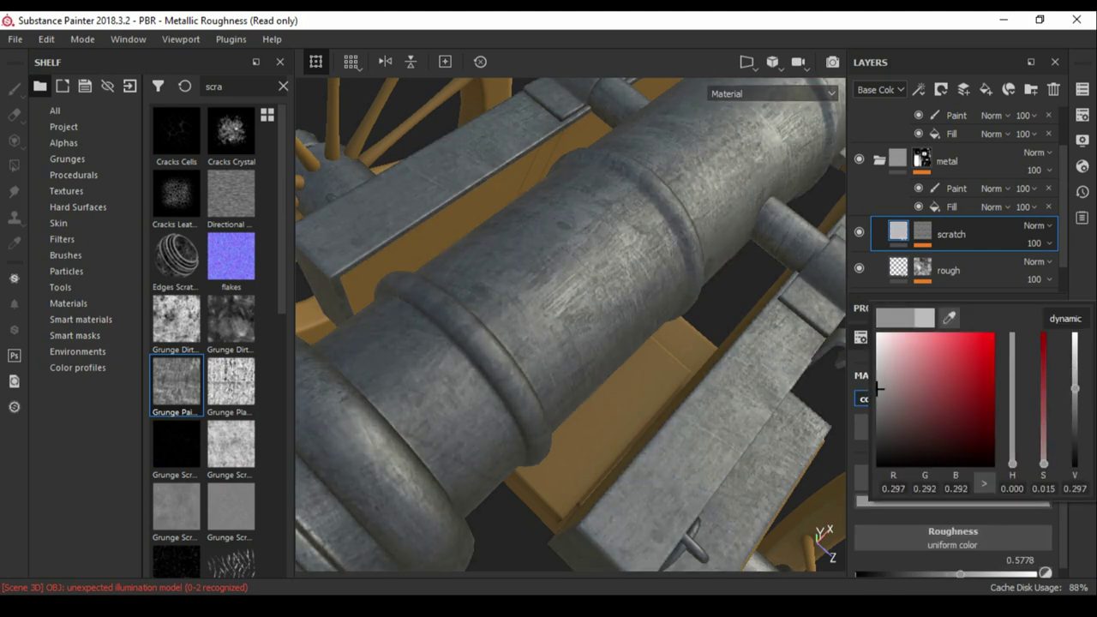
pyautogui.moveTo(1012, 360); pyautogui.dragTo(1012, 412)
pyautogui.moveTo(175, 381); pyautogui.dragTo(898, 232)
pyautogui.moveTo(961, 462); pyautogui.dragTo(915, 462)
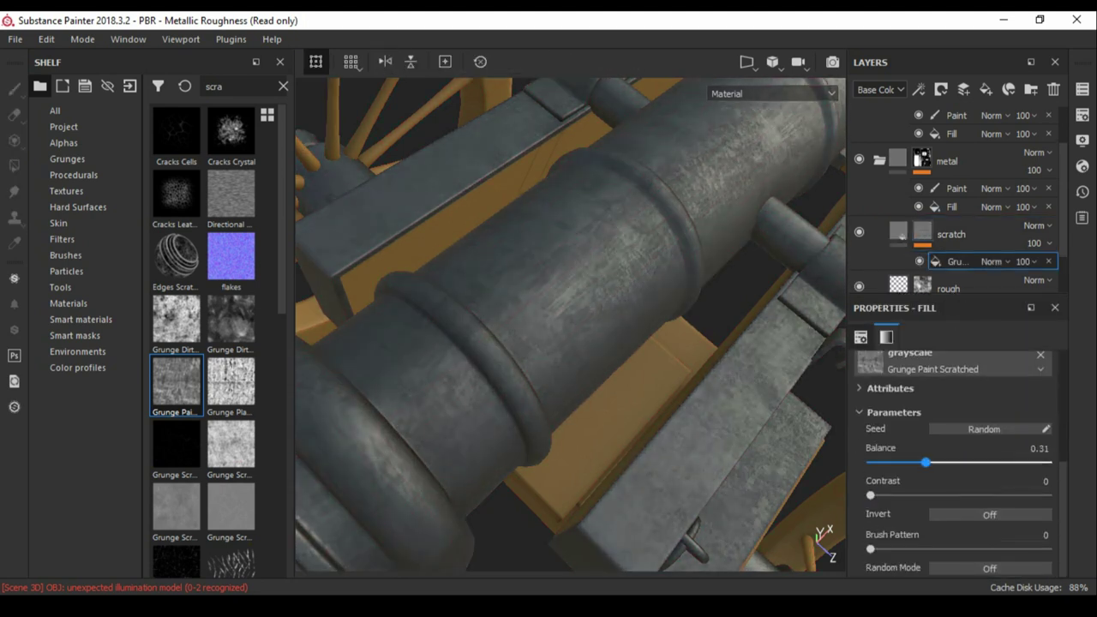
pyautogui.press('f')
pyautogui.moveTo(570, 325)
pyautogui.keyDown('alt'); pyautogui.mouseDown()
pyautogui.moveTo(531, 308)
pyautogui.moveTo(600, 386)
pyautogui.mouseUp(); pyautogui.keyUp('alt')
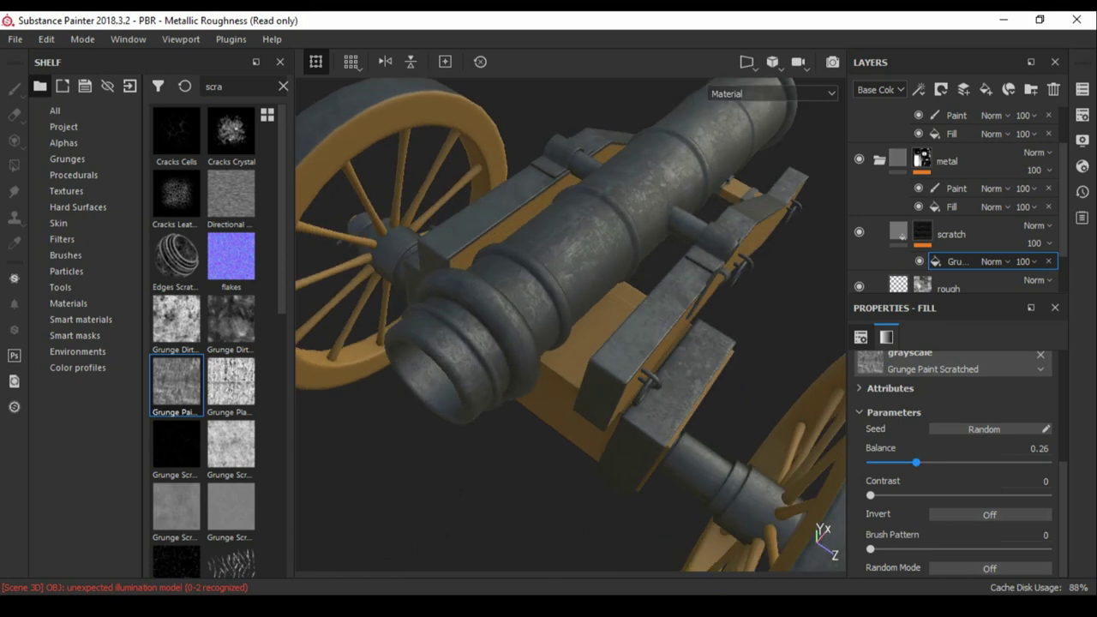
pyautogui.moveTo(566, 326)
pyautogui.keyDown('alt'); pyautogui.mouseDown()
pyautogui.moveTo(428, 352)
pyautogui.moveTo(600, 343)
pyautogui.moveTo(497, 343)
pyautogui.mouseUp(); pyautogui.keyUp('alt')
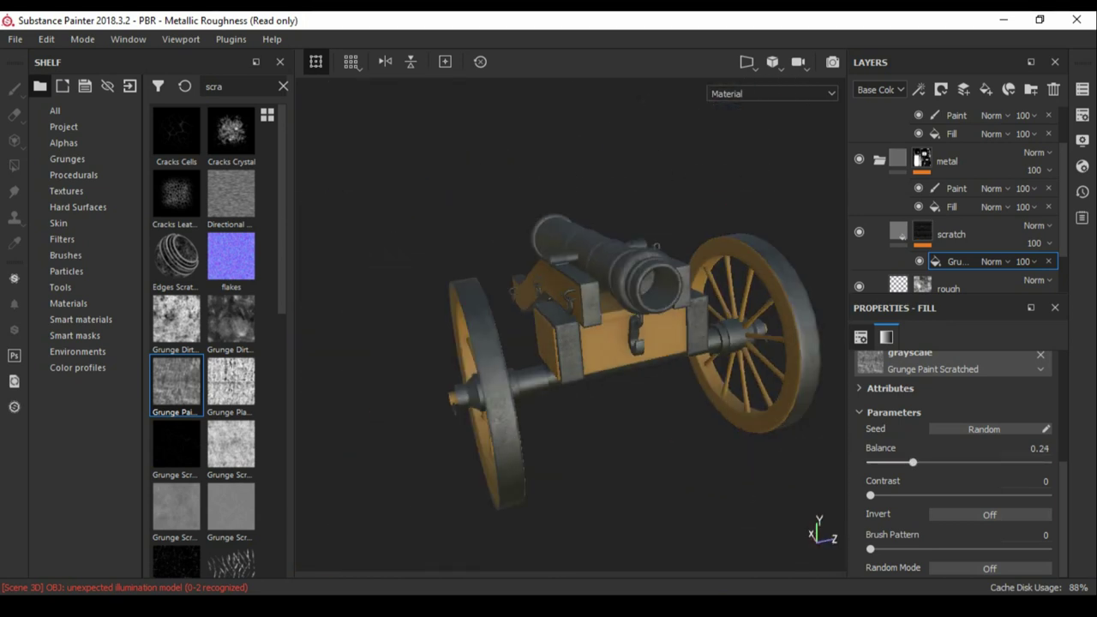
pyautogui.scroll(-2, 960, 200)
pyautogui.click(960, 270)
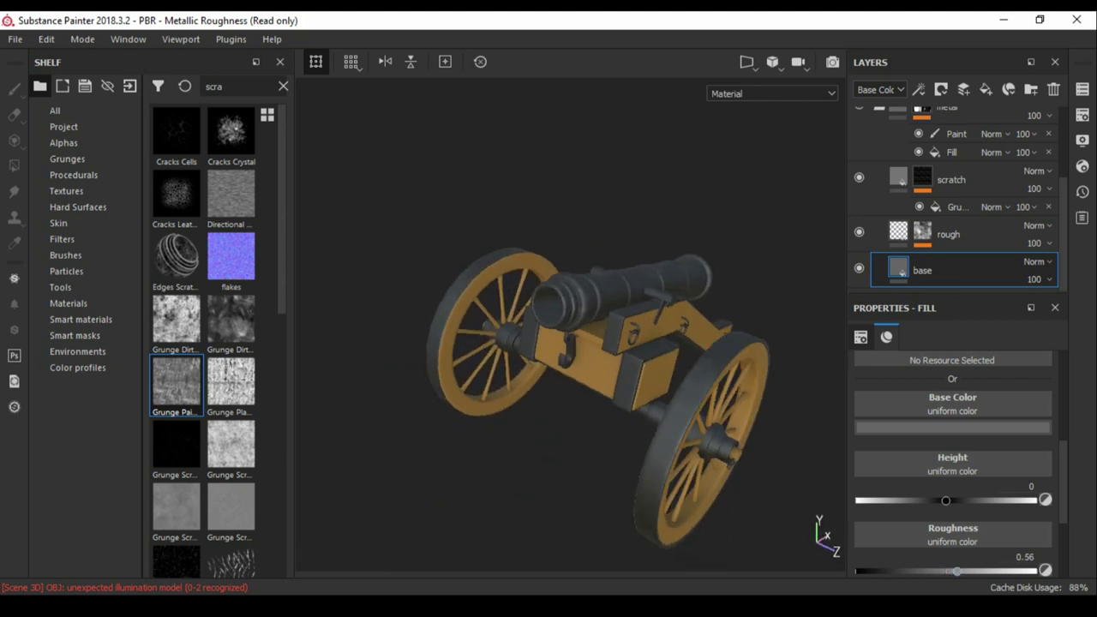
pyautogui.press('F10')
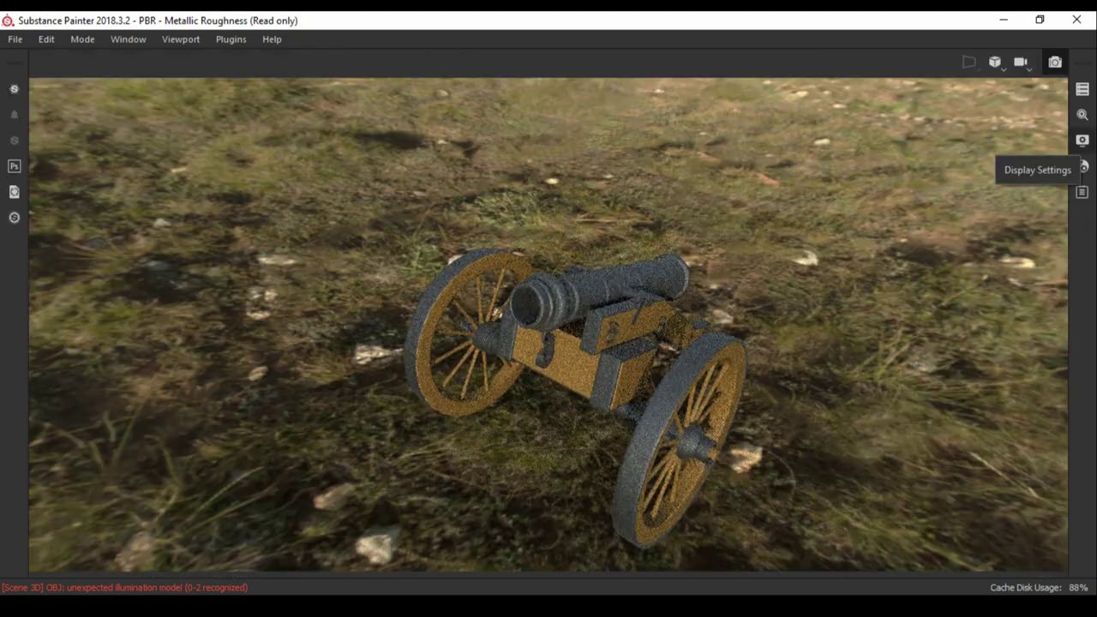
pyautogui.click(1082, 140)
pyautogui.scroll(-3, 912, 360)
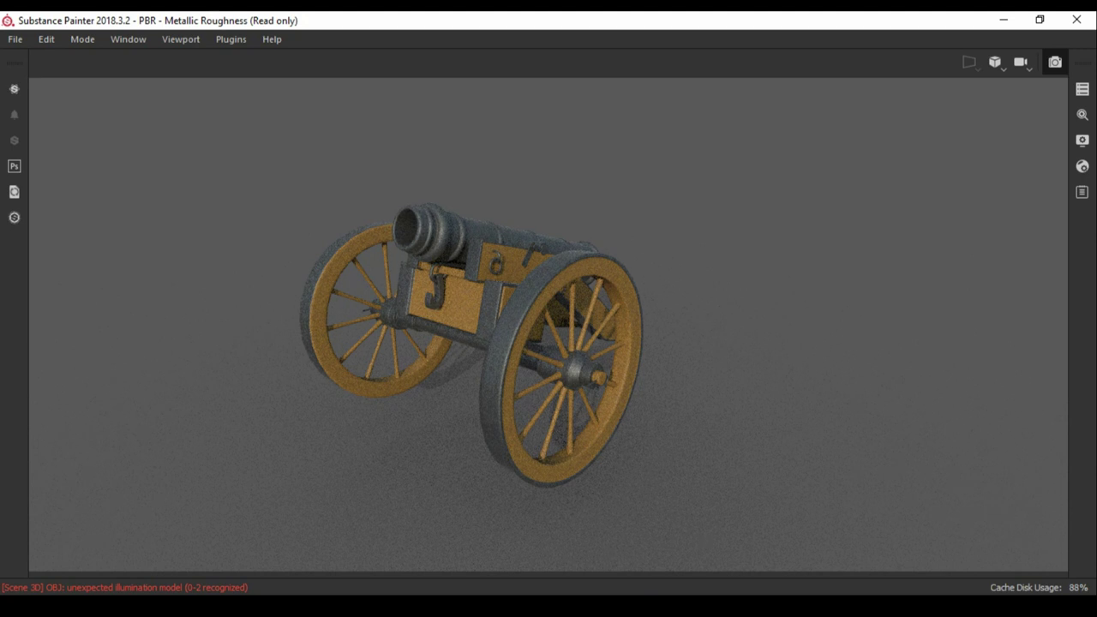
pyautogui.press('F11')
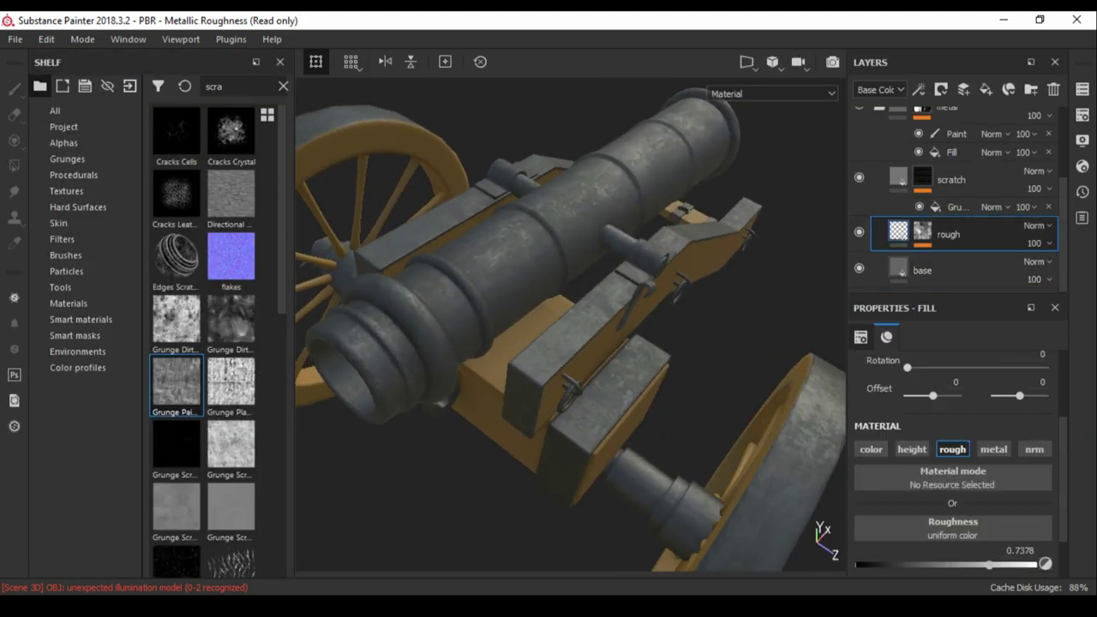
# Add a black-masked noise fill layer above scratch and undo the trial Fill effect on its mask.
pyautogui.press('4')
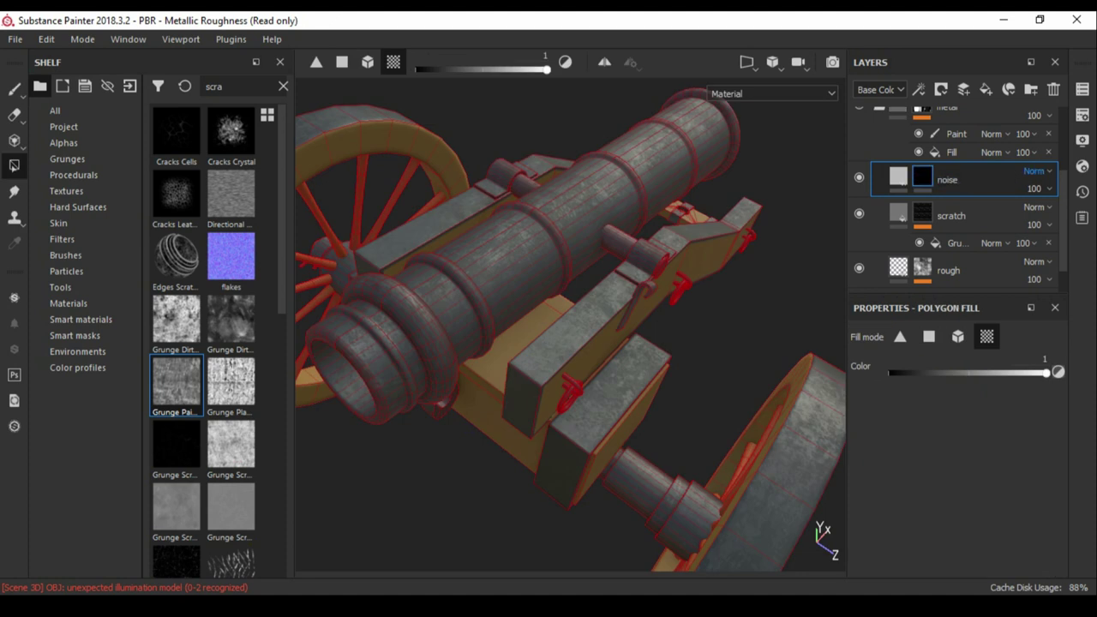
pyautogui.click(898, 176)
pyautogui.keyDown('alt'); pyautogui.moveTo(600, 343); pyautogui.dragTo(480, 360); pyautogui.keyUp('alt')
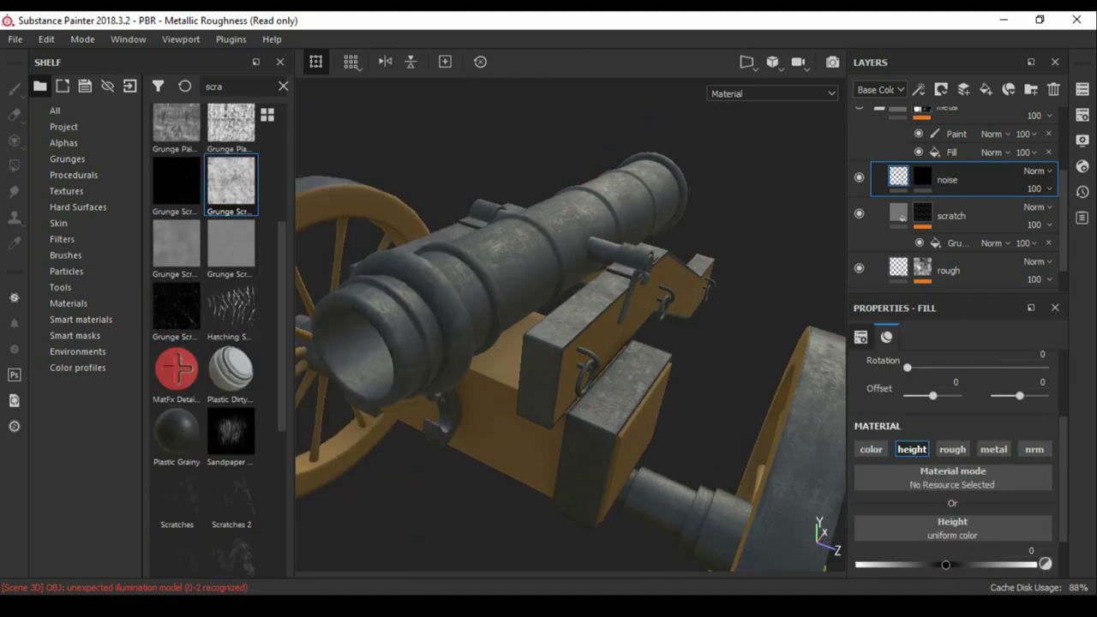
pyautogui.press('4')
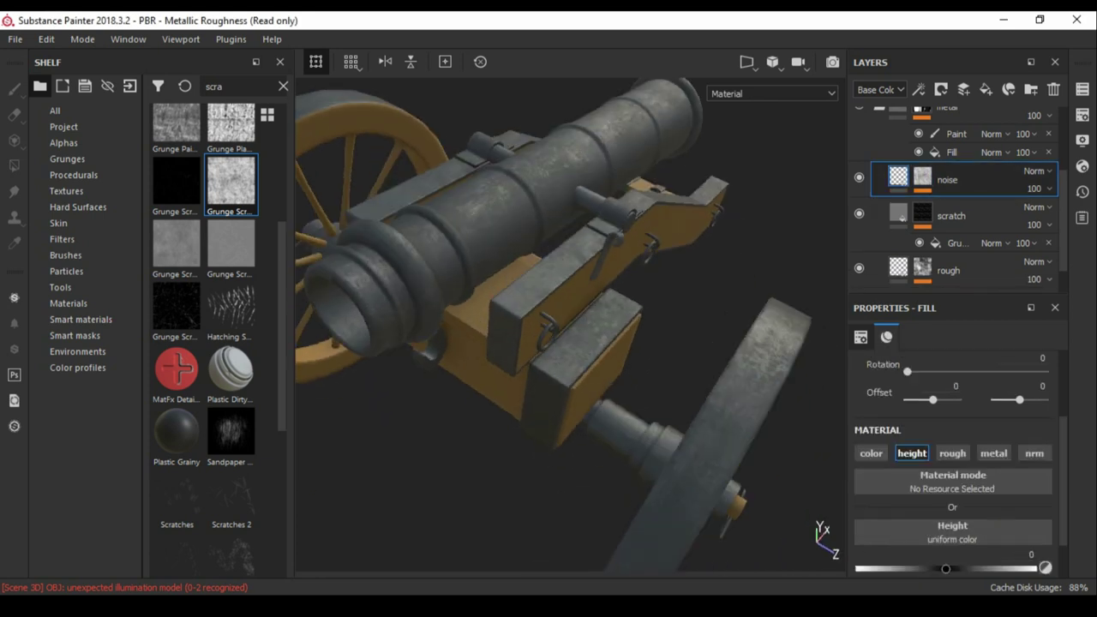
pyautogui.hotkey('ctrl', 'z')
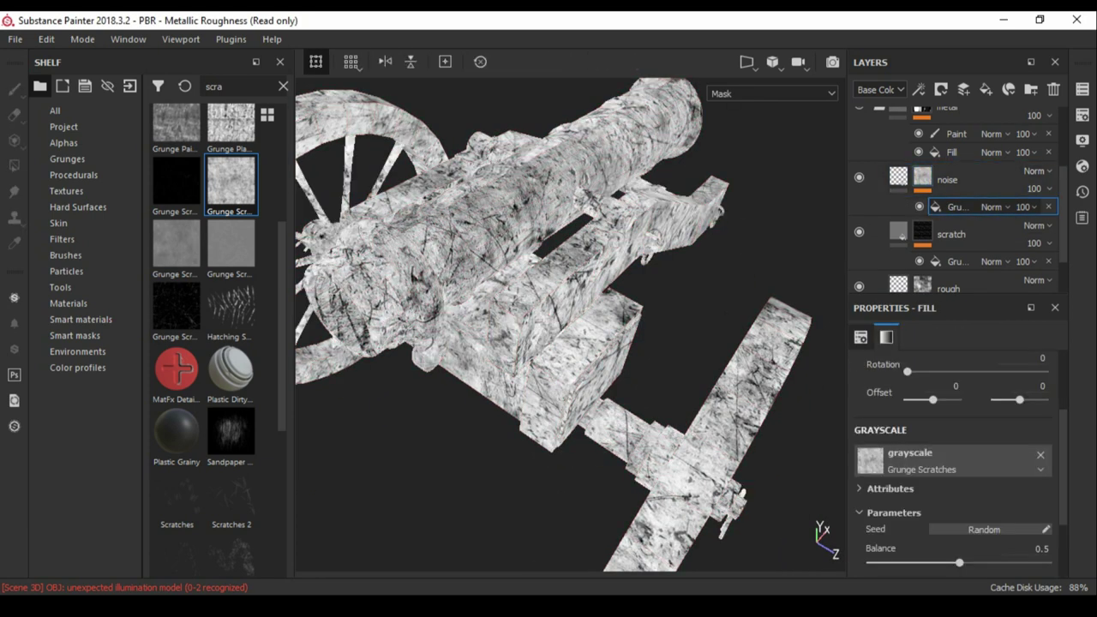
# Name the layer 'noise', add a mask fill effect, and set its height to about 0.1.
pyautogui.write('noise')
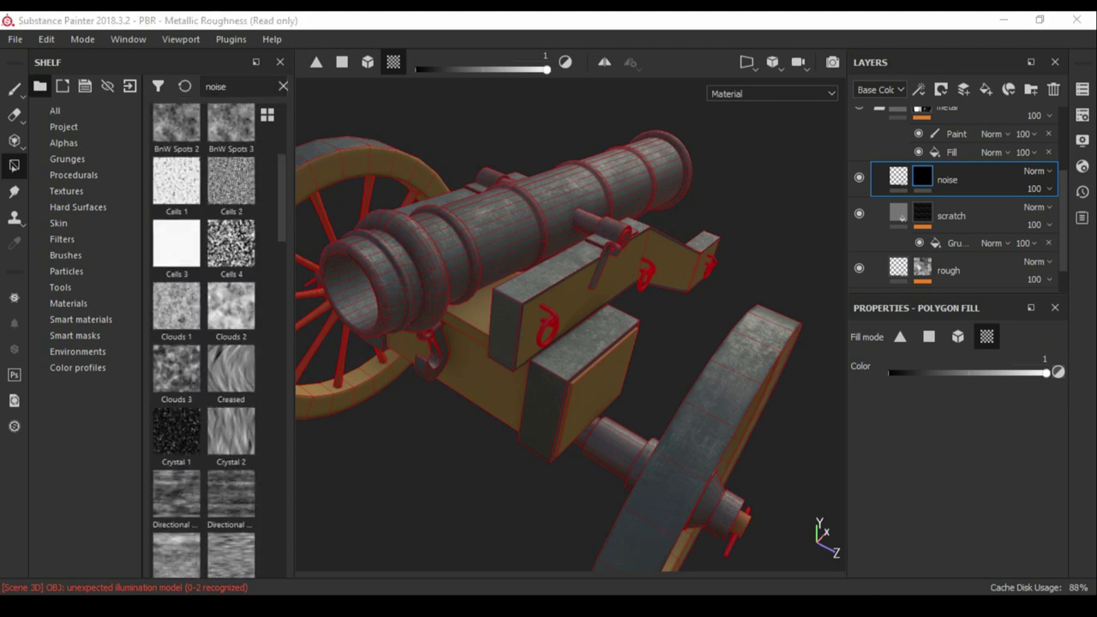
pyautogui.scroll(3, 230, 384)
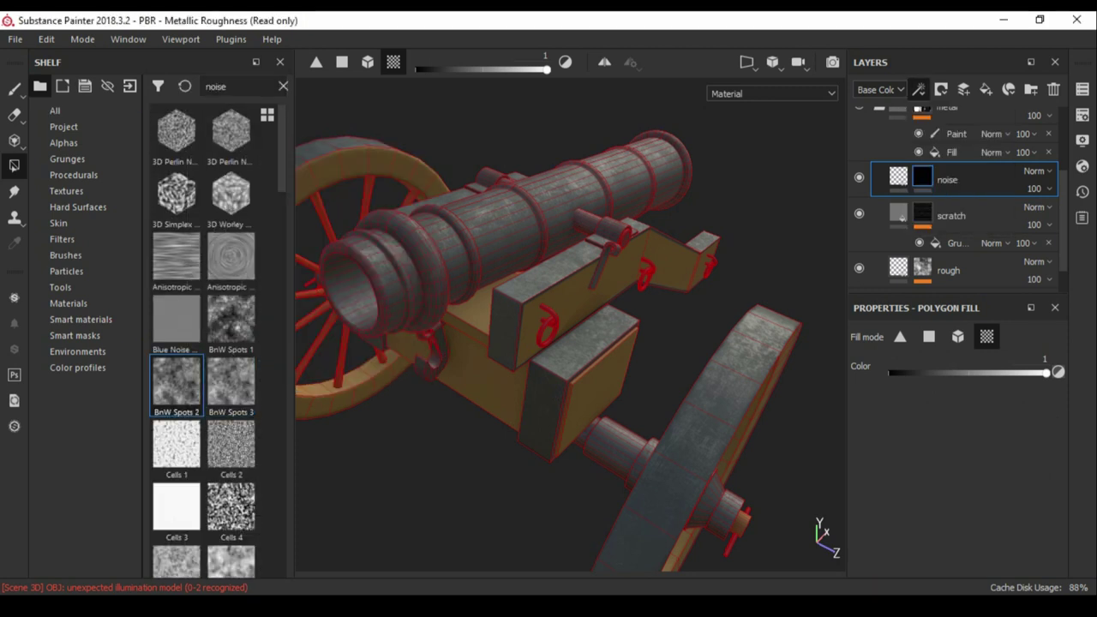
pyautogui.click(939, 150)
pyautogui.scroll(-2, 951, 463)
pyautogui.scroll(-2, 951, 463)
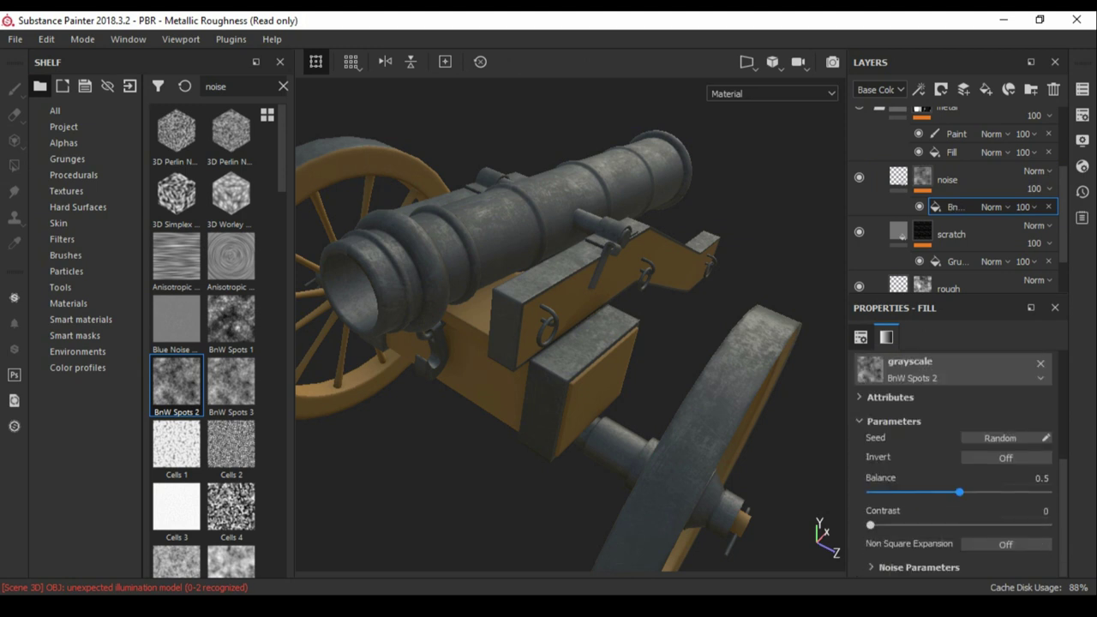
pyautogui.click(947, 179)
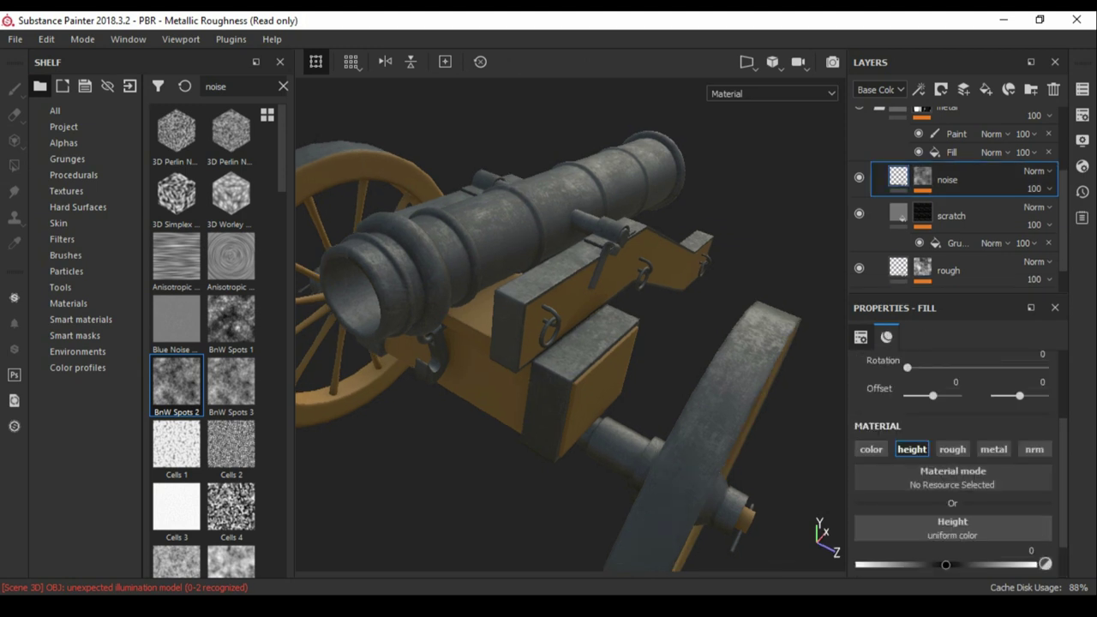
pyautogui.keyDown('alt'); pyautogui.moveTo(566, 326); pyautogui.dragTo(480, 325); pyautogui.keyUp('alt')
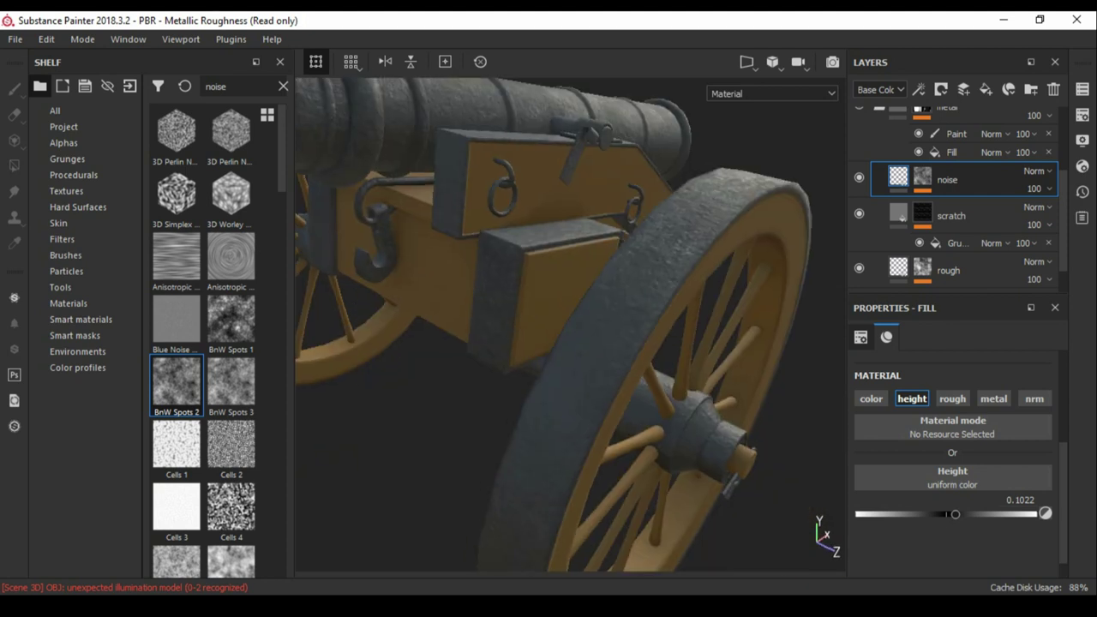
# Add a Levels effect above BnW Spots 2 with levels 0.256–0.598, then save the project.
pyautogui.click(951, 207)
pyautogui.click(919, 89)
pyautogui.click(951, 158)
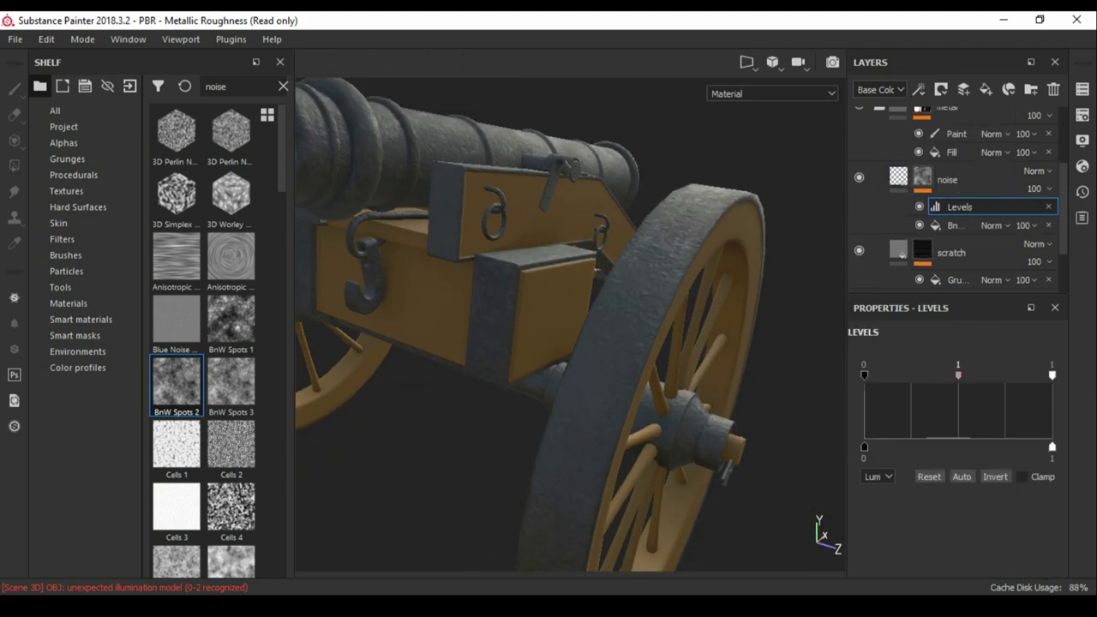
pyautogui.keyDown('alt'); pyautogui.moveTo(565, 326); pyautogui.dragTo(394, 326); pyautogui.keyUp('alt')
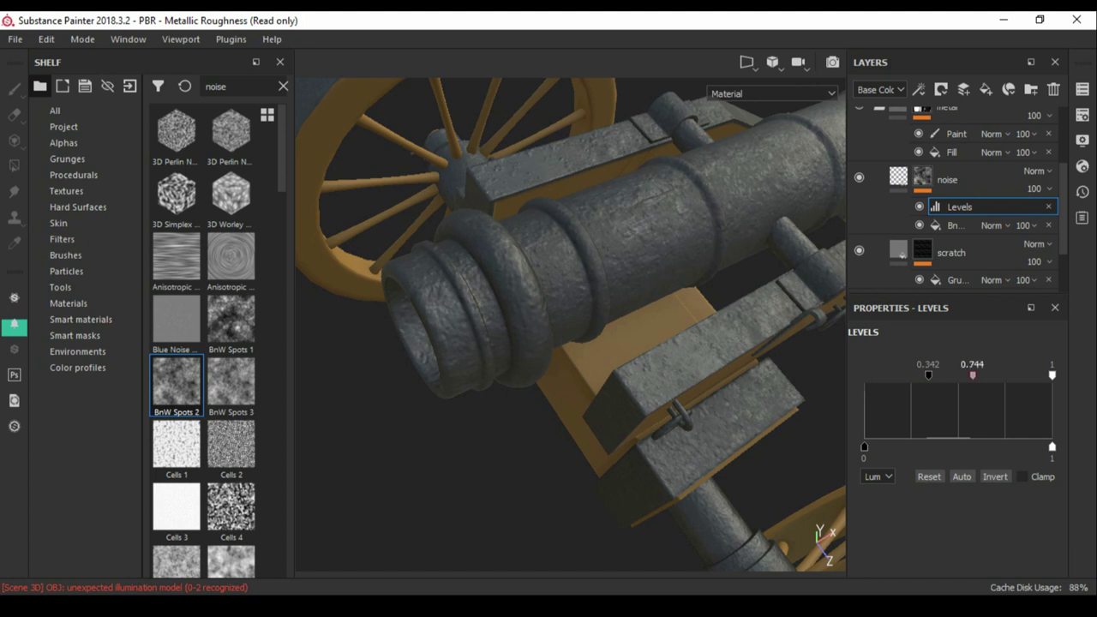
pyautogui.moveTo(915, 375); pyautogui.dragTo(912, 375)
pyautogui.keyDown('alt'); pyautogui.moveTo(565, 326); pyautogui.dragTo(395, 326); pyautogui.keyUp('alt')
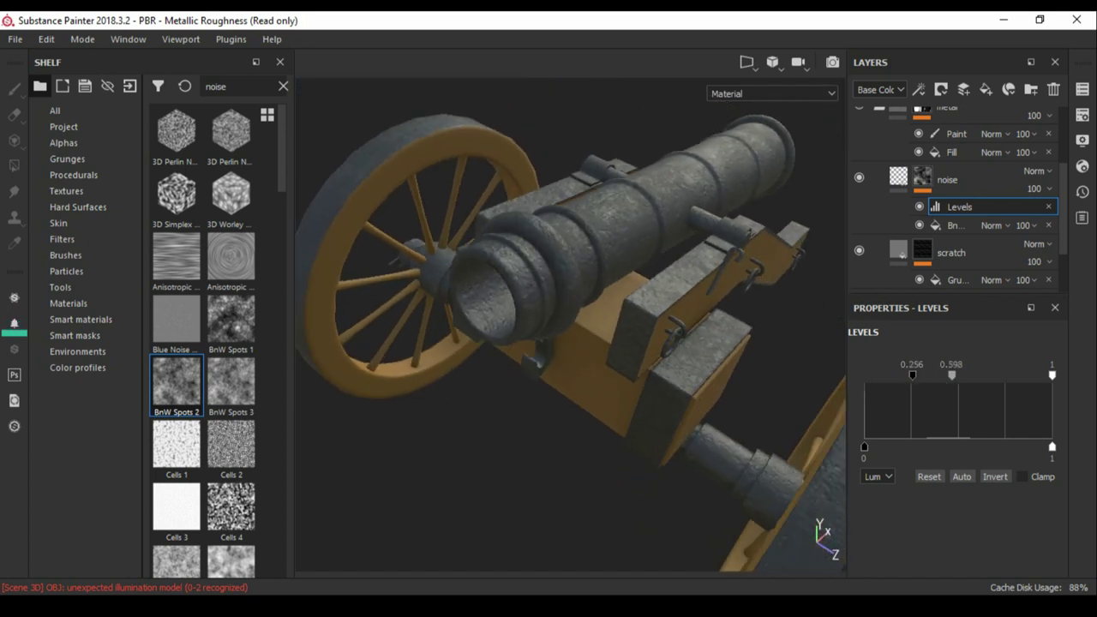
pyautogui.keyDown('alt'); pyautogui.moveTo(566, 325); pyautogui.dragTo(480, 325); pyautogui.keyUp('alt')
pyautogui.hotkey('ctrl', 's')
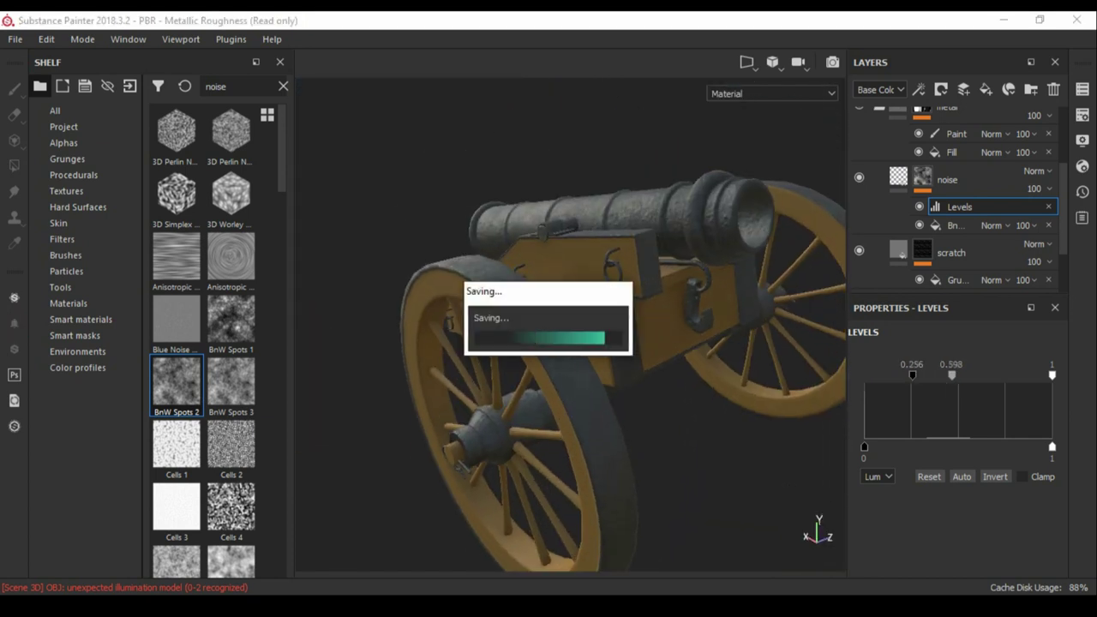
pyautogui.keyDown('alt'); pyautogui.moveTo(565, 325); pyautogui.dragTo(480, 326); pyautogui.keyUp('alt')
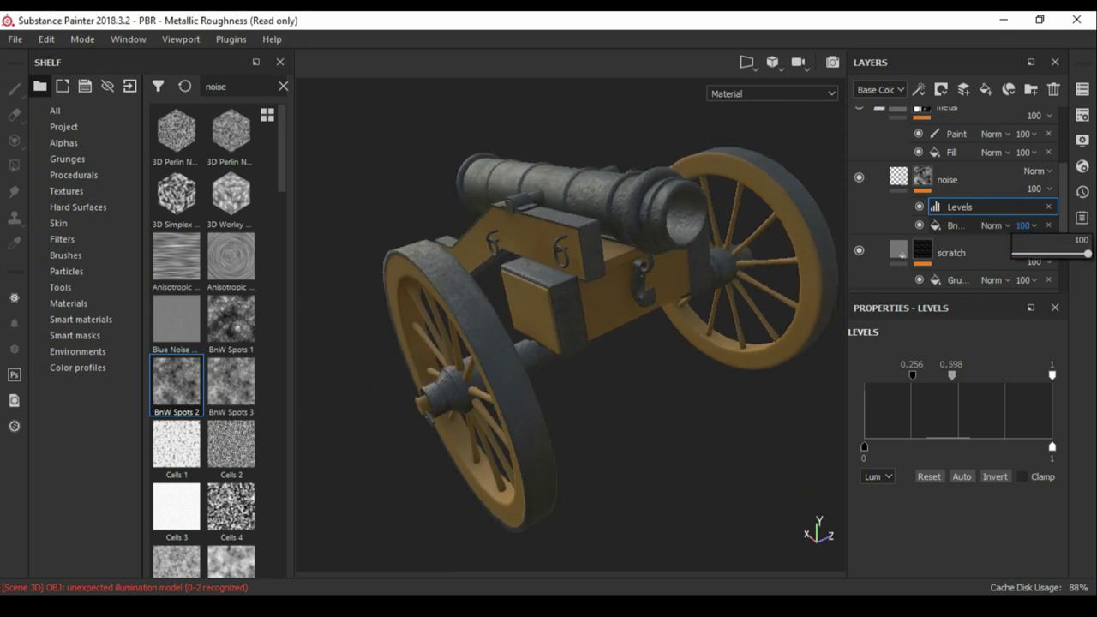
# Preview the cannon in the path-traced render and check the base layer and scratch mask.
pyautogui.click(947, 179)
pyautogui.keyDown('alt'); pyautogui.moveTo(617, 325); pyautogui.dragTo(420, 326); pyautogui.keyUp('alt')
pyautogui.press('F10')
pyautogui.press('F10')
pyautogui.scroll(-1, 952, 205)
pyautogui.click(922, 270)
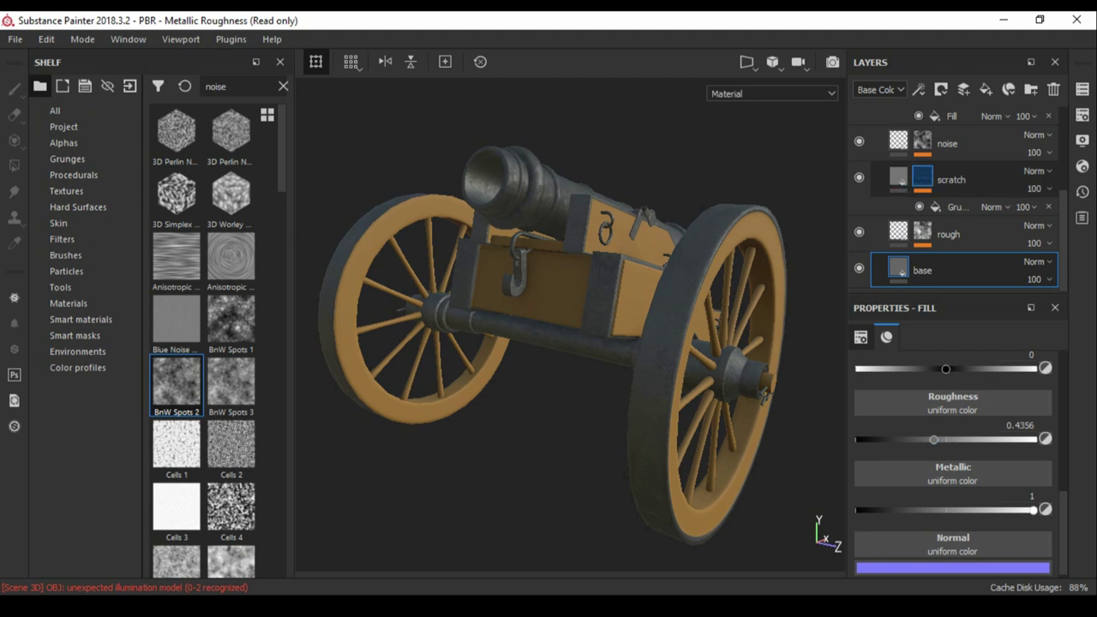
pyautogui.keyDown('alt'); pyautogui.click(922, 180); pyautogui.keyUp('alt')
pyautogui.press('4')
# Lower noise height to 0.04, recheck the rough and scratch layers, and add a fill layer.
pyautogui.click(947, 143)
pyautogui.scroll(5, 570, 325)
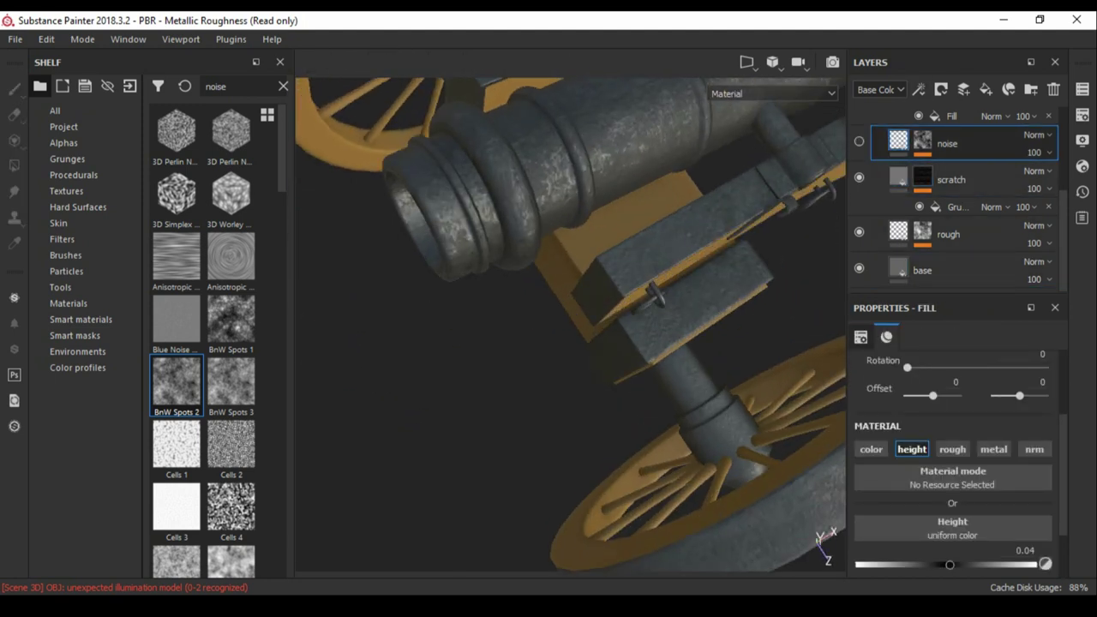
pyautogui.click(948, 233)
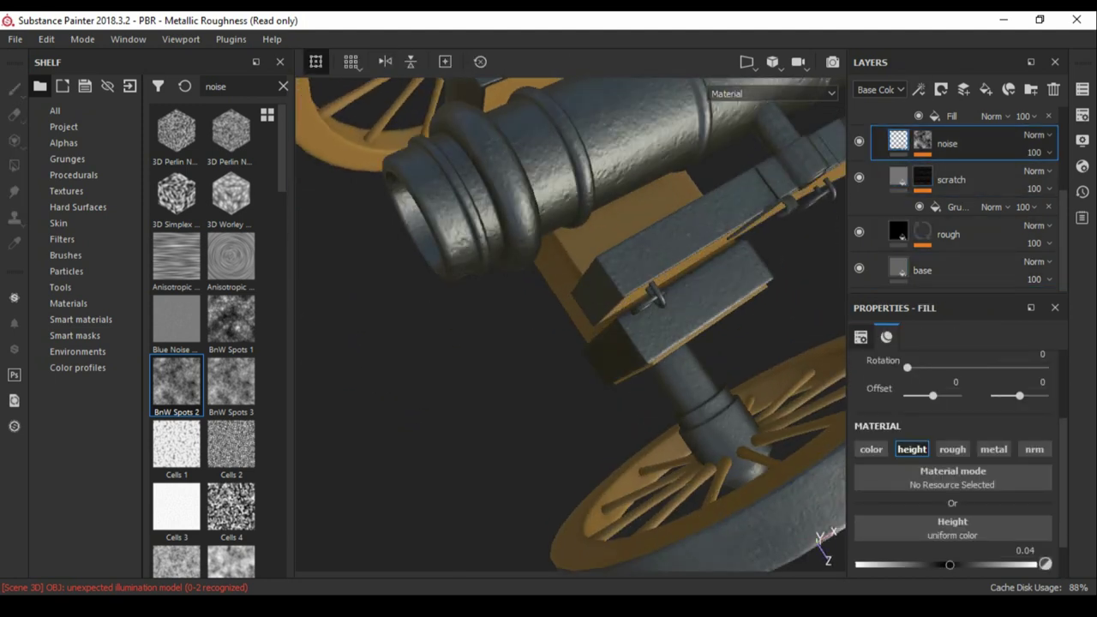
pyautogui.keyDown('alt'); pyautogui.moveTo(570, 326); pyautogui.dragTo(479, 334); pyautogui.keyUp('alt')
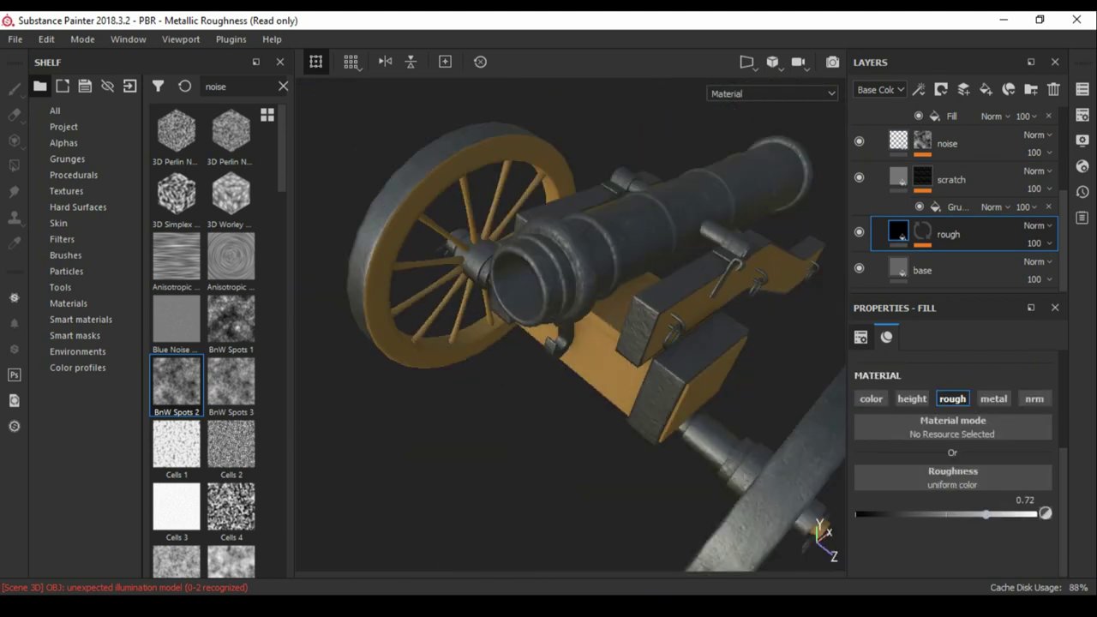
pyautogui.keyDown('alt'); pyautogui.moveTo(570, 326); pyautogui.dragTo(480, 334); pyautogui.keyUp('alt')
pyautogui.click(922, 179)
pyautogui.press('4')
pyautogui.click(953, 225)
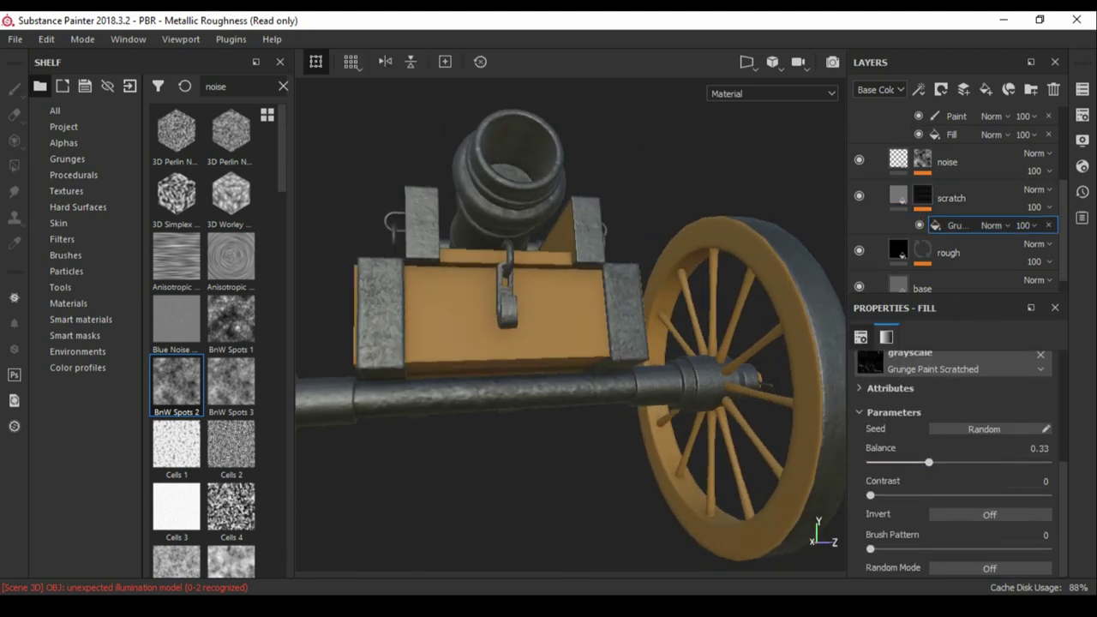
pyautogui.click(986, 89)
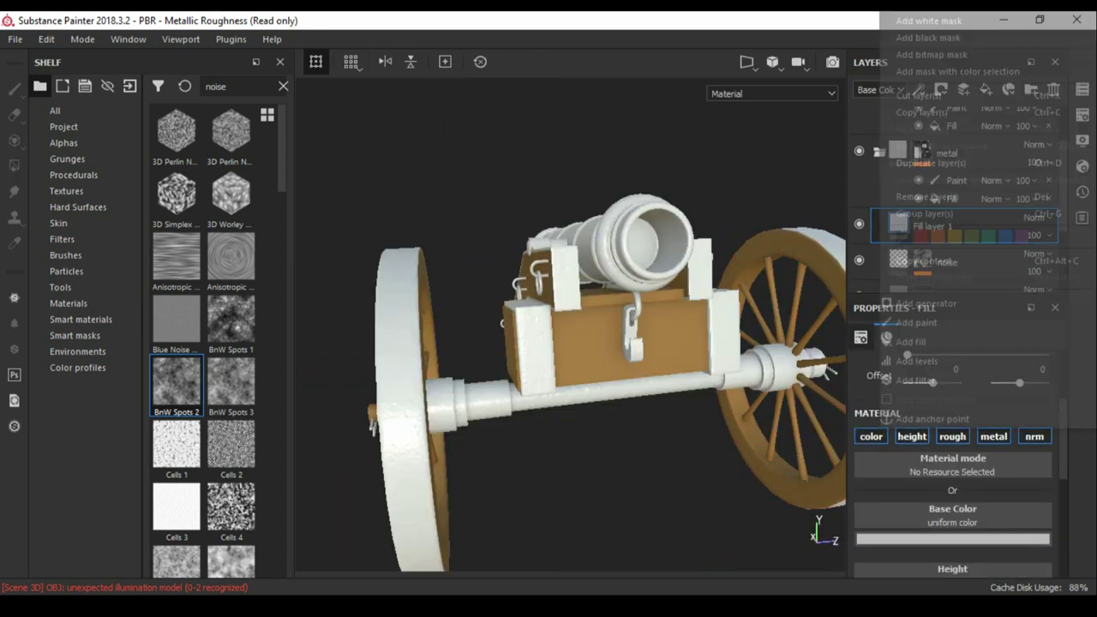
# Give the new fill layer a black mask and a dark brown base colour.
pyautogui.click(941, 89)
pyautogui.press('4')
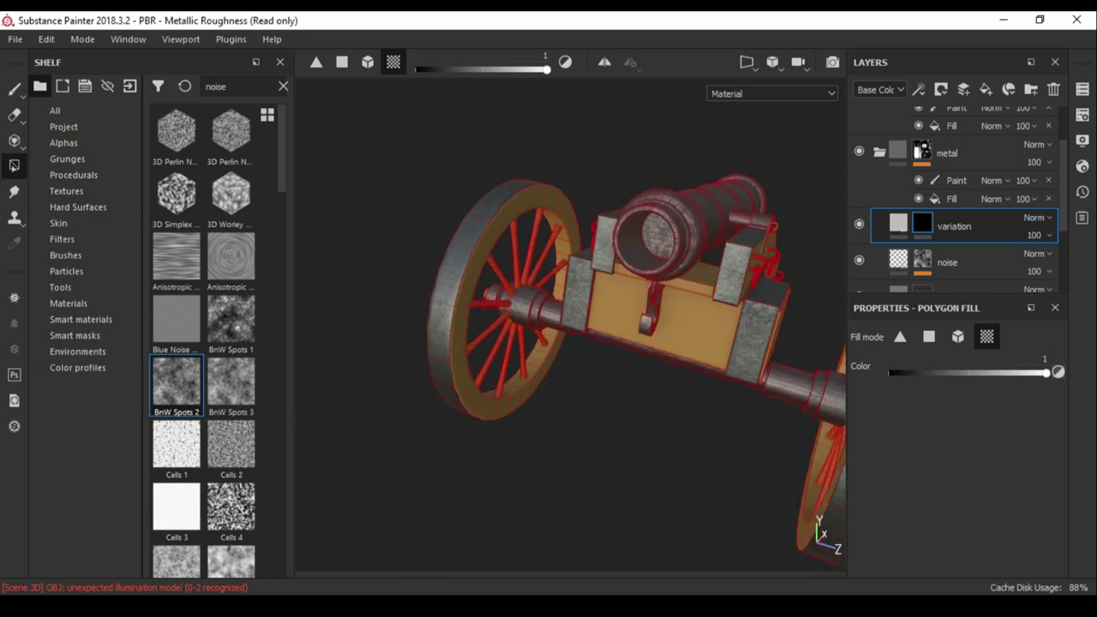
pyautogui.keyDown('alt'); pyautogui.moveTo(600, 359); pyautogui.dragTo(479, 360); pyautogui.keyUp('alt')
pyautogui.click(897, 222)
pyautogui.click(952, 450)
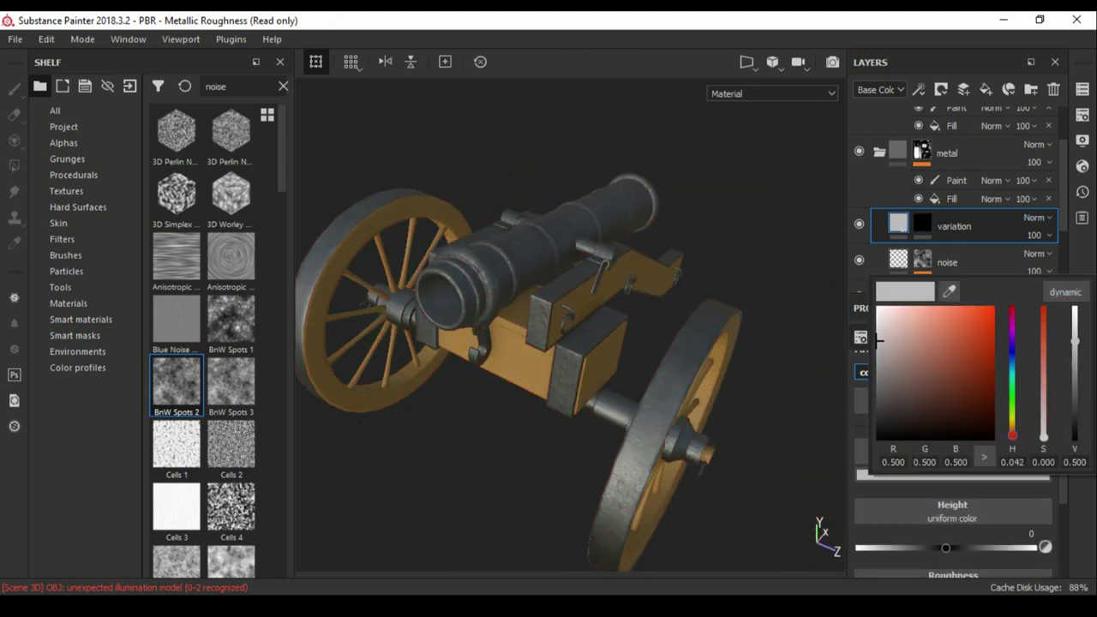
pyautogui.keyDown('alt'); pyautogui.moveTo(514, 360); pyautogui.dragTo(600, 359); pyautogui.keyUp('alt')
# Search the shelf for 'grunge' textures and browse the results for the variation mask.
pyautogui.doubleClick(216, 85)
pyautogui.write('grunge')
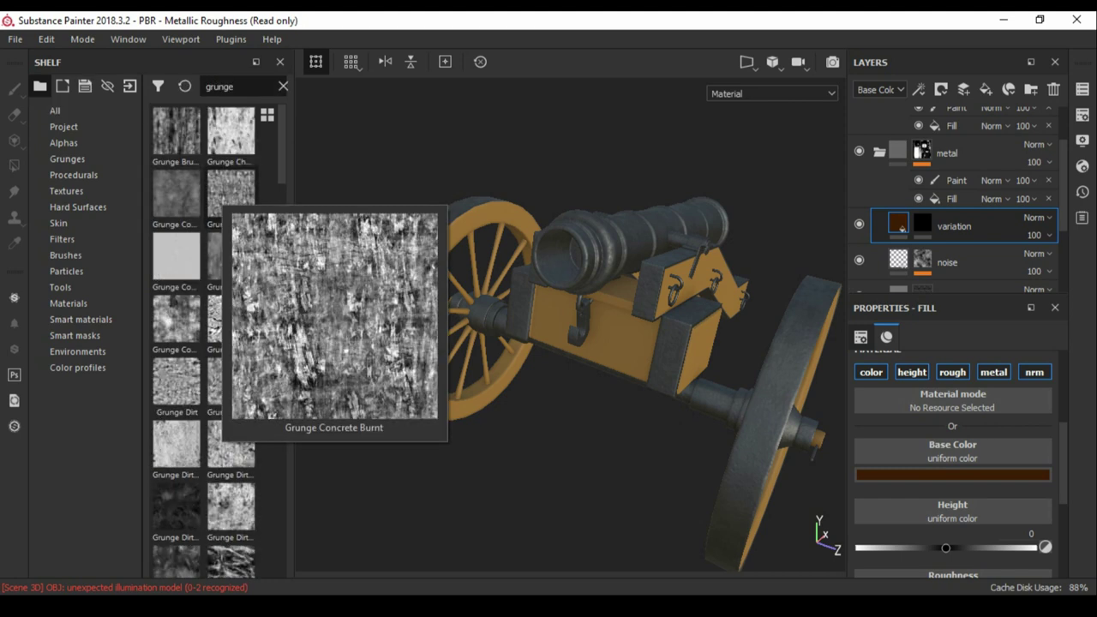
pyautogui.scroll(-2, 214, 411)
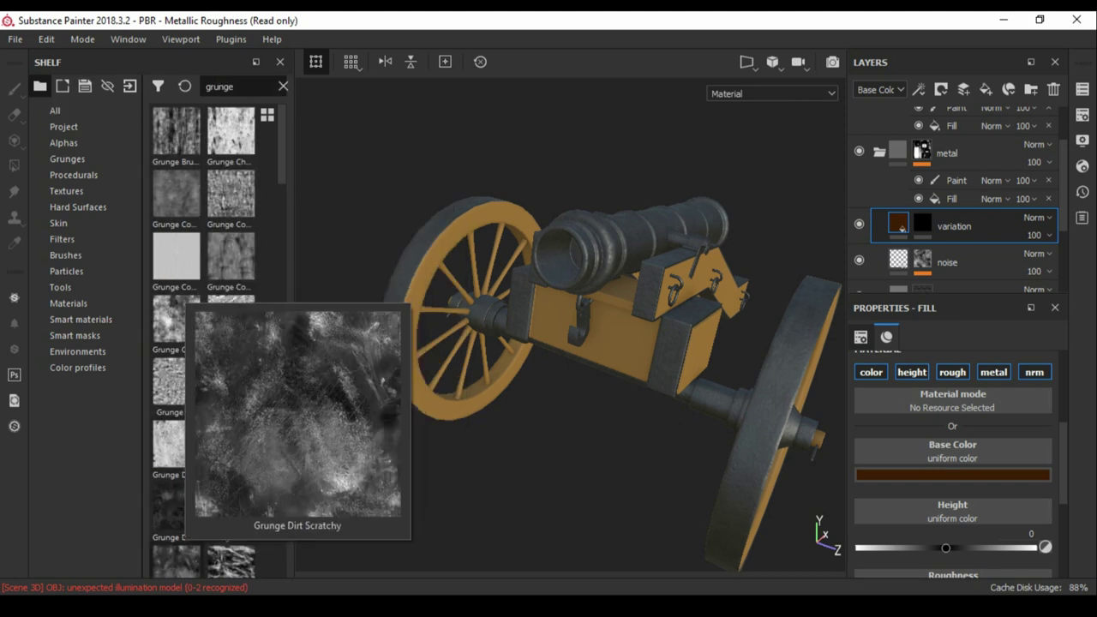
pyautogui.scroll(-3, 214, 411)
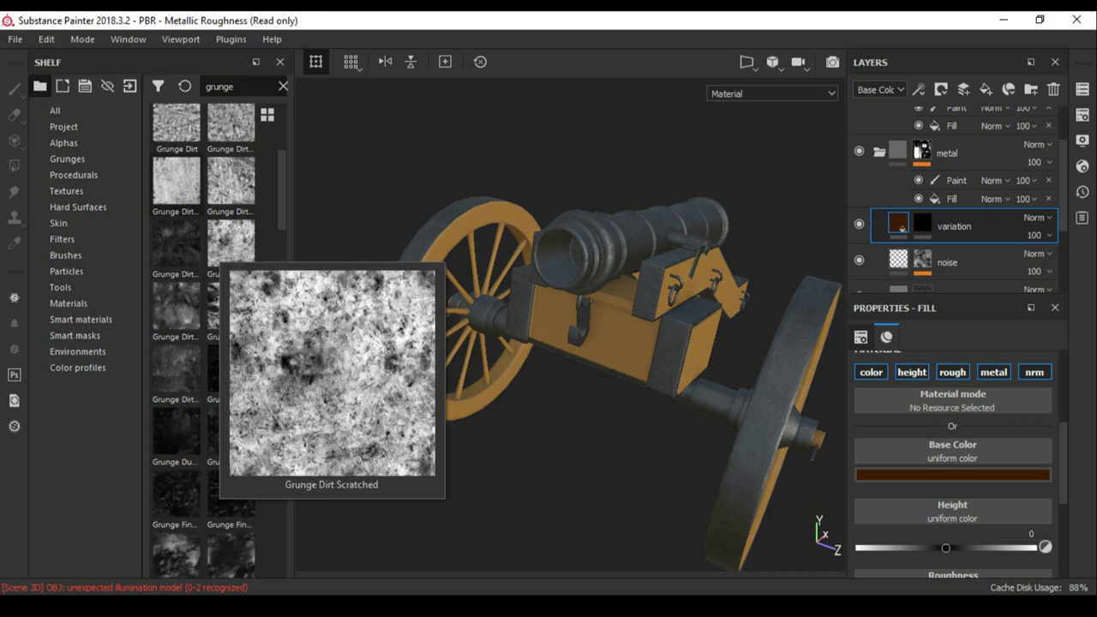
pyautogui.scroll(2, 210, 257)
pyautogui.scroll(3, 210, 258)
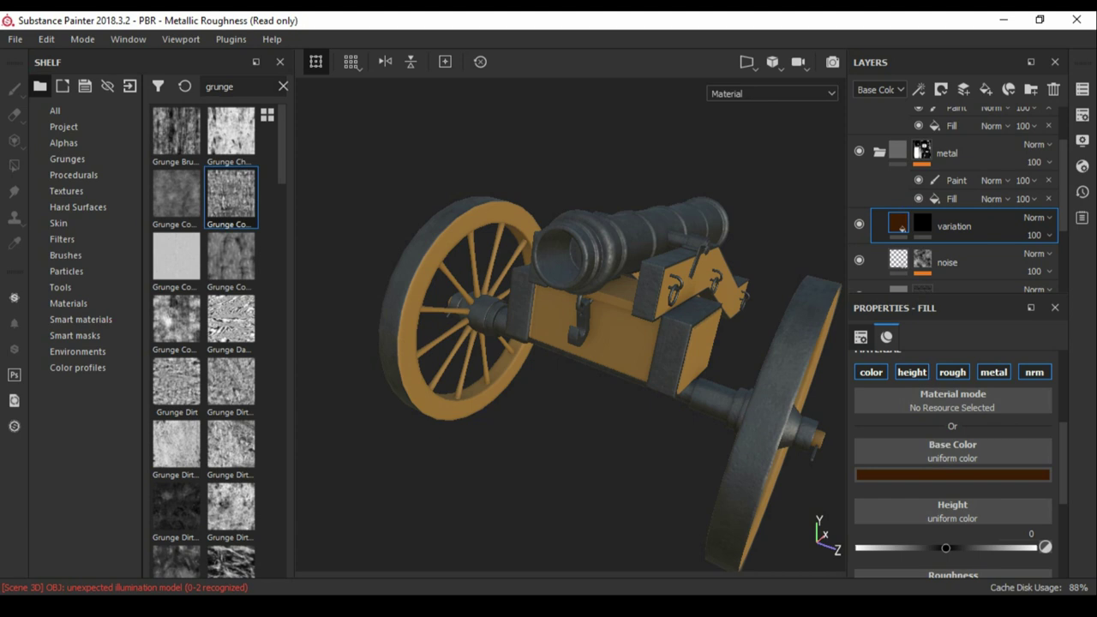
pyautogui.scroll(-4, 230, 197)
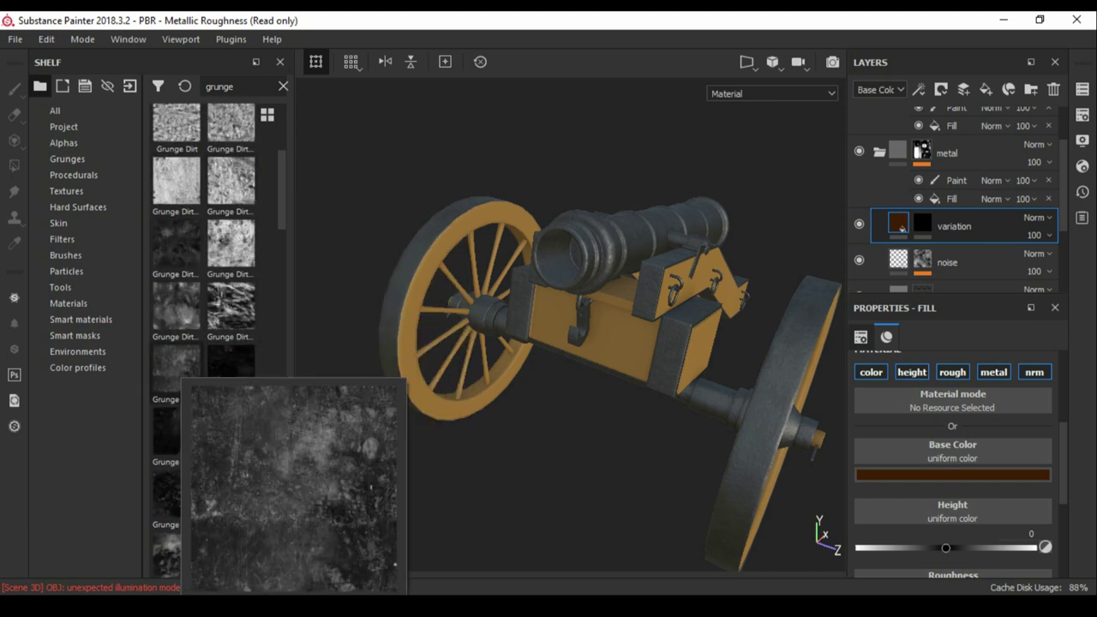
pyautogui.scroll(-2, 176, 433)
pyautogui.scroll(-5, 176, 432)
pyautogui.scroll(-1, 175, 433)
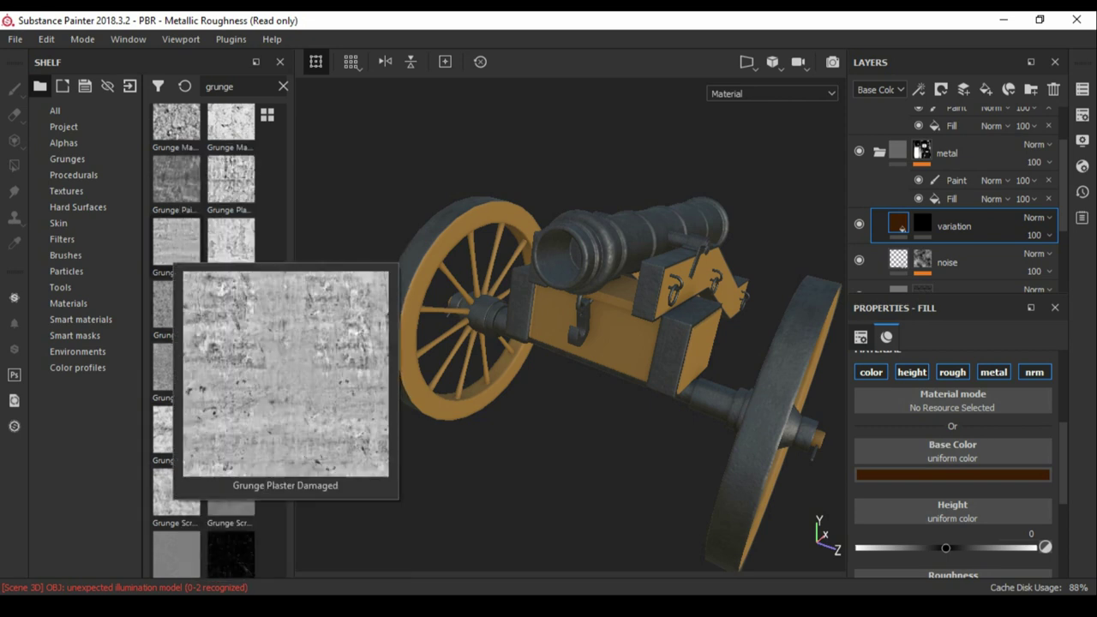
pyautogui.click(922, 225)
pyautogui.click(919, 89)
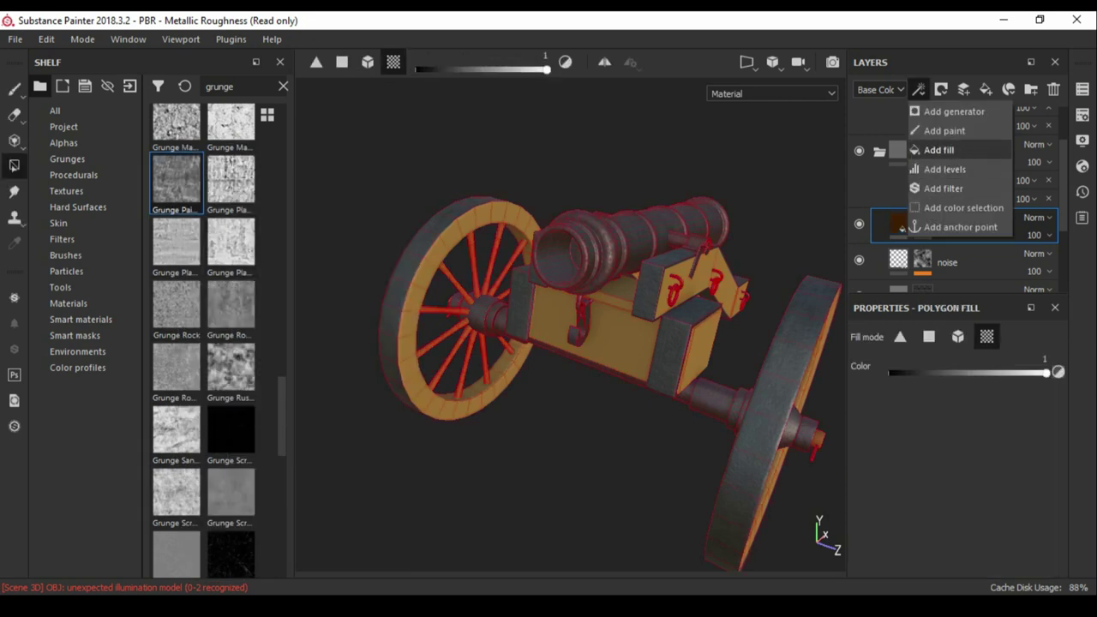
# Fill the variation mask with Grunge Paint Scratched and raise the layer's roughness from 0.3.
pyautogui.click(939, 150)
pyautogui.moveTo(177, 180); pyautogui.dragTo(952, 521)
pyautogui.keyDown('alt'); pyautogui.moveTo(565, 343); pyautogui.dragTo(480, 283); pyautogui.keyUp('alt')
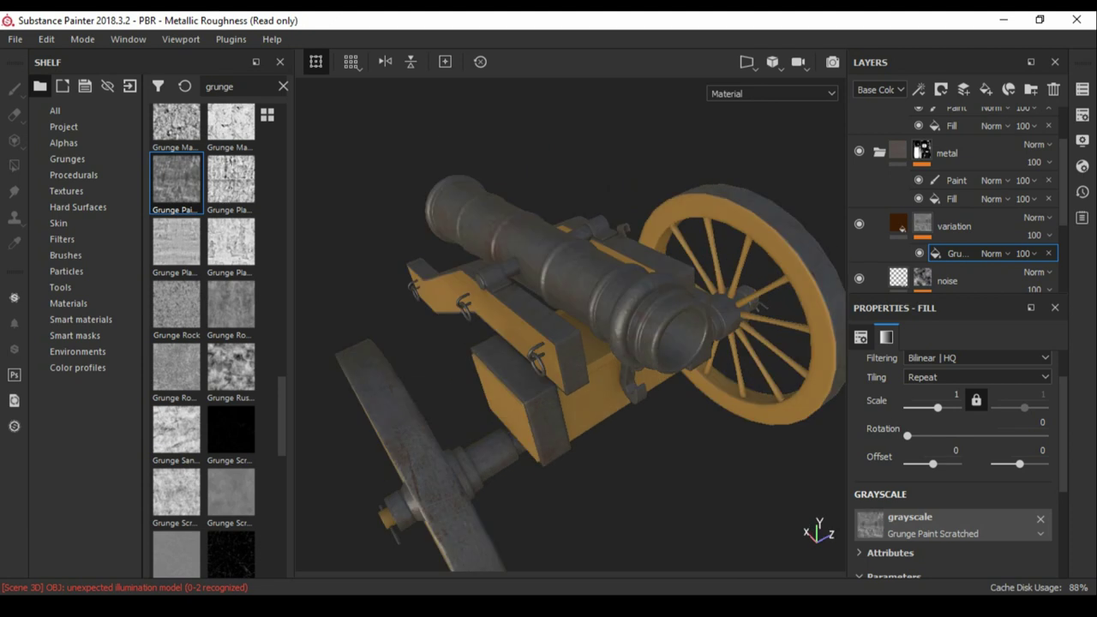
pyautogui.click(953, 226)
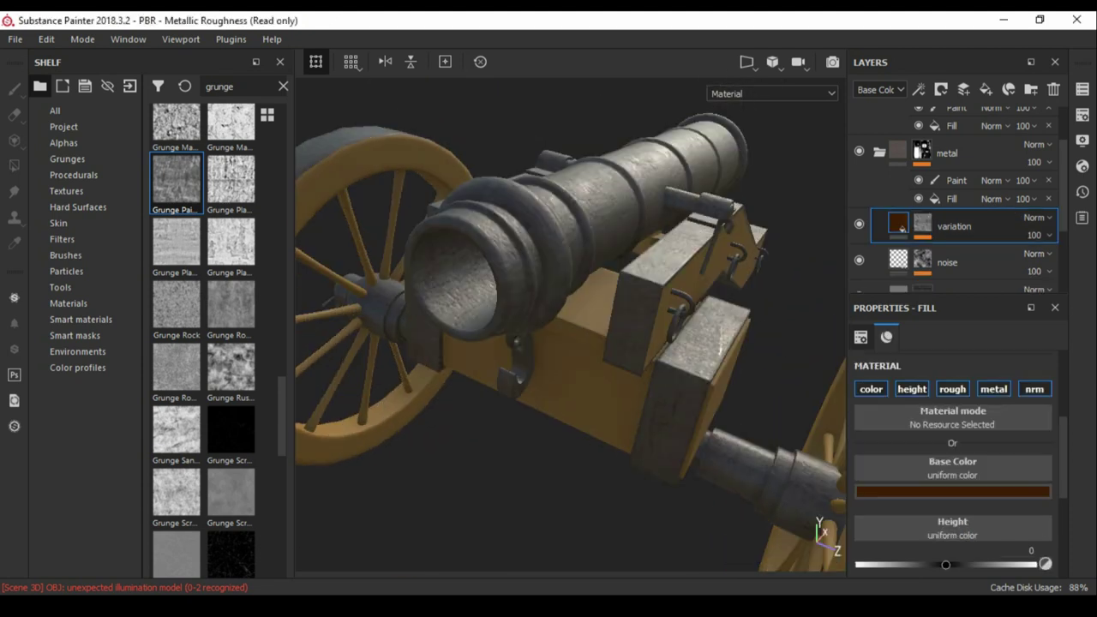
pyautogui.scroll(-3, 952, 429)
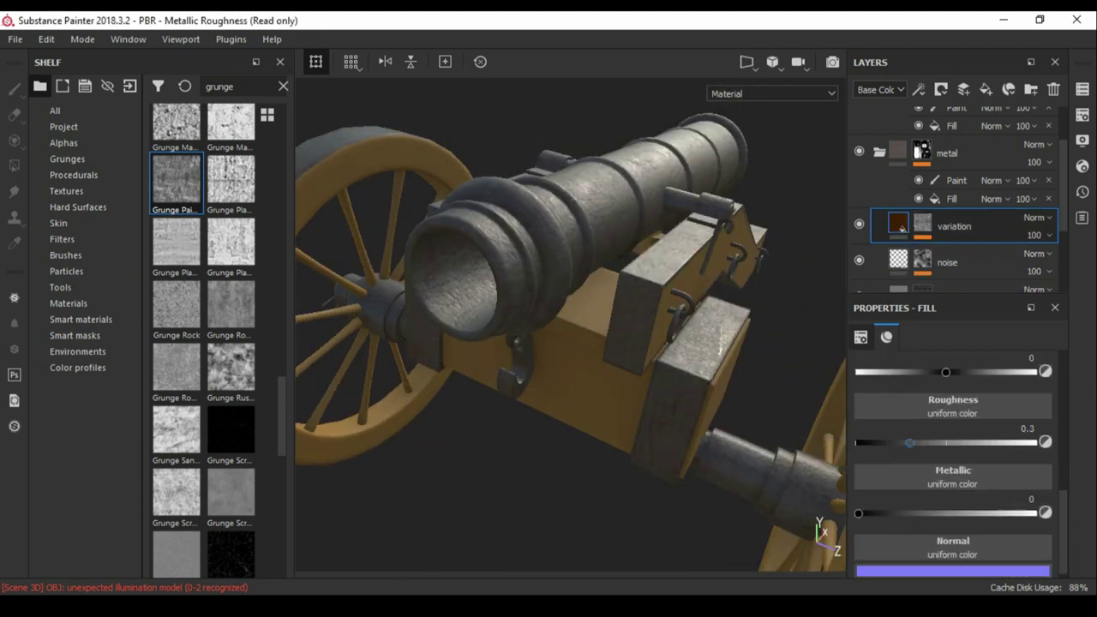
pyautogui.moveTo(909, 442); pyautogui.dragTo(1014, 442)
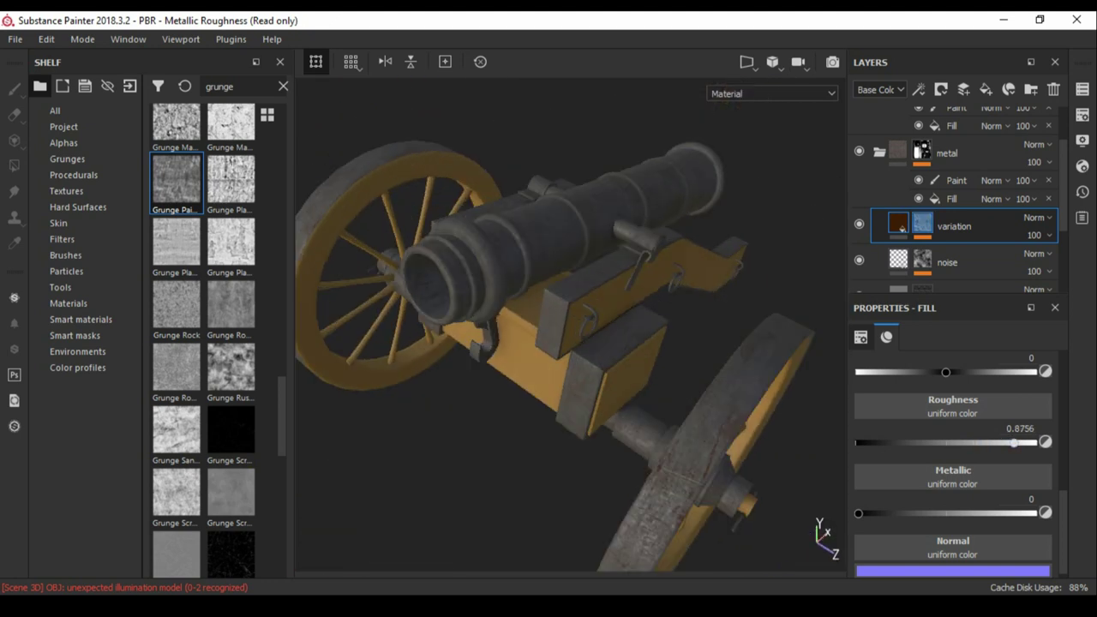
# Lower the grunge mask balance to 0.21 and recheck the variation colour and mask.
pyautogui.moveTo(902, 228); pyautogui.dragTo(902, 227)
pyautogui.moveTo(915, 462); pyautogui.dragTo(913, 461)
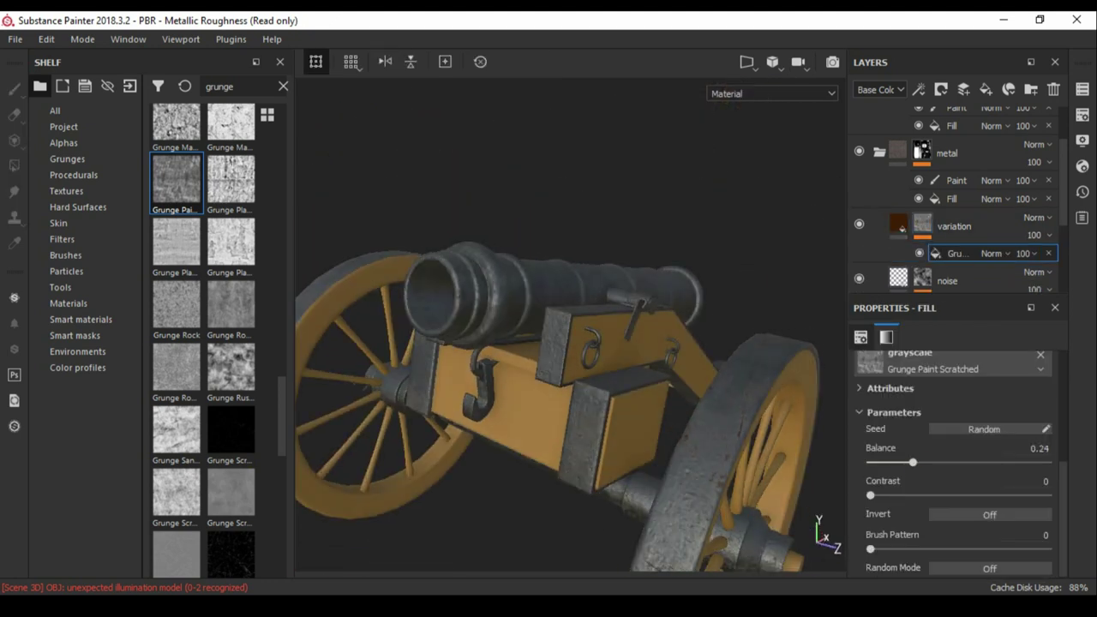
pyautogui.click(900, 226)
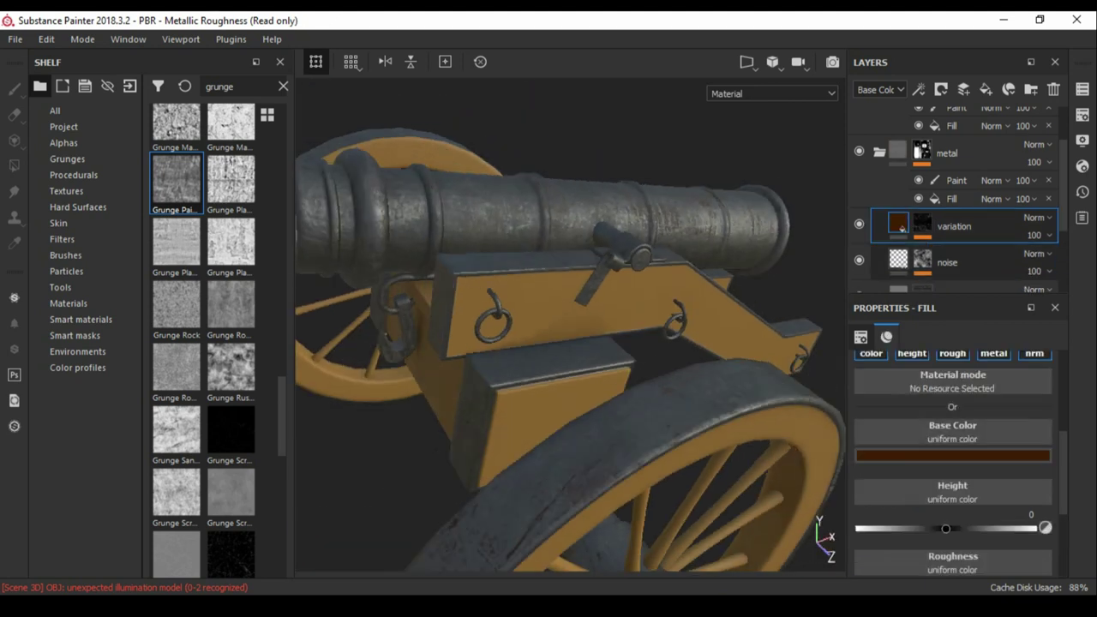
pyautogui.click(902, 228)
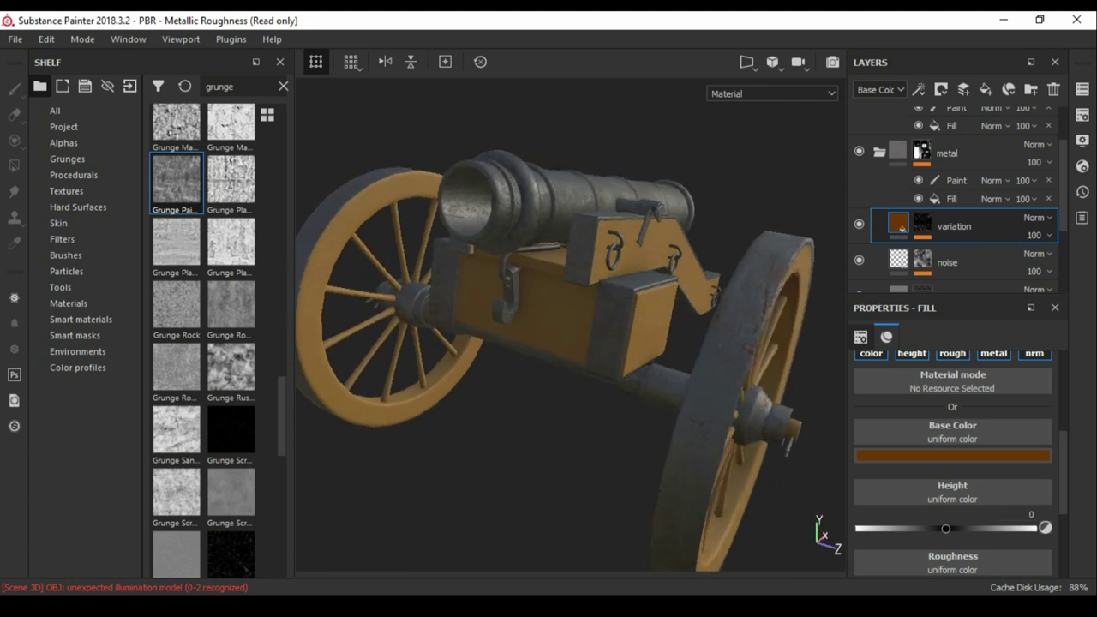
pyautogui.press('4')
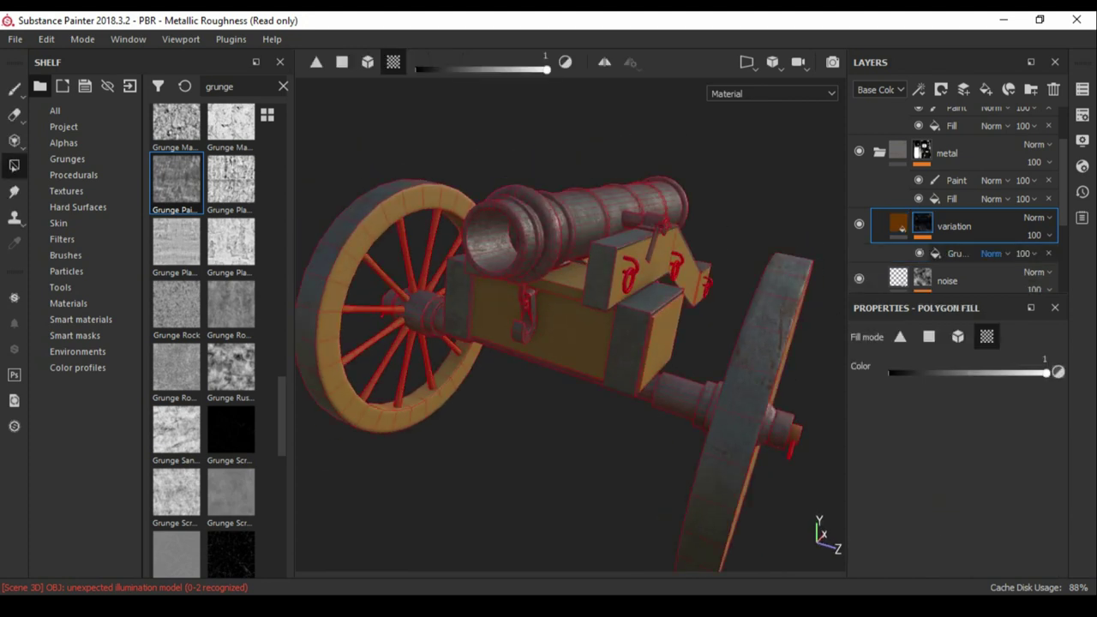
pyautogui.click(900, 226)
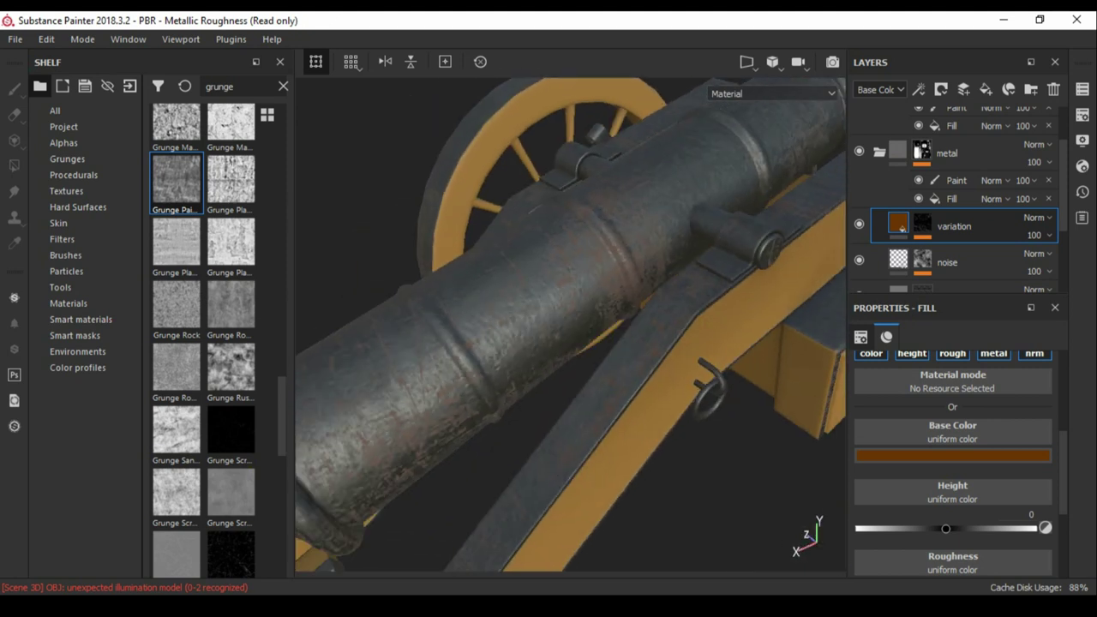
pyautogui.click(922, 225)
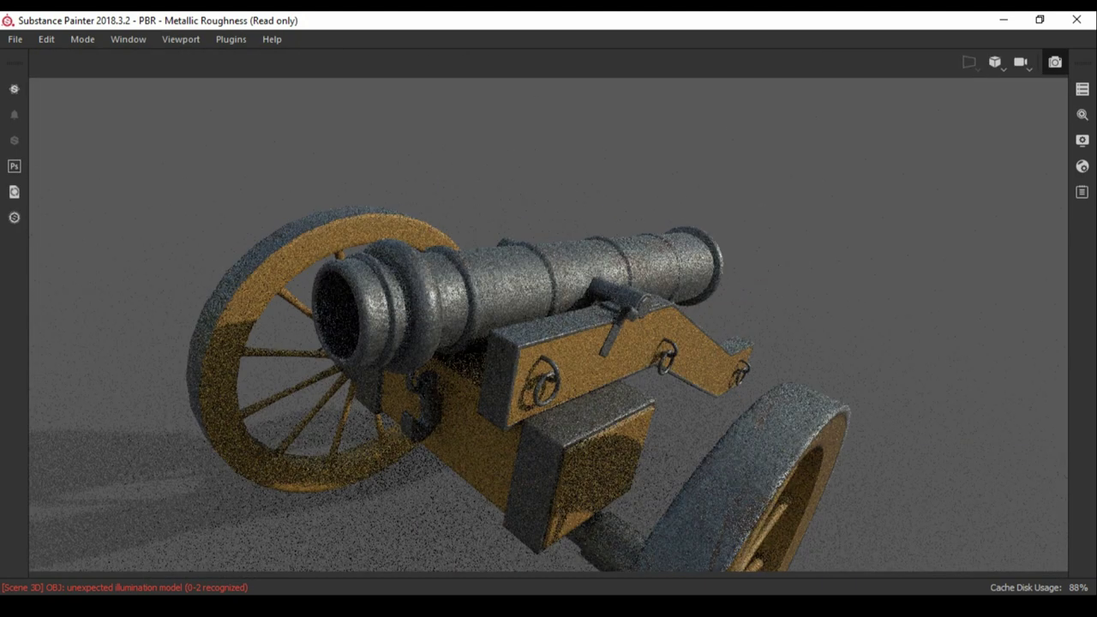
pyautogui.click(1082, 139)
# Pick a new viewport background colour and save the project as 'spp cannon' in Desktop/cannon.
pyautogui.scroll(-2, 908, 443)
pyautogui.click(909, 443)
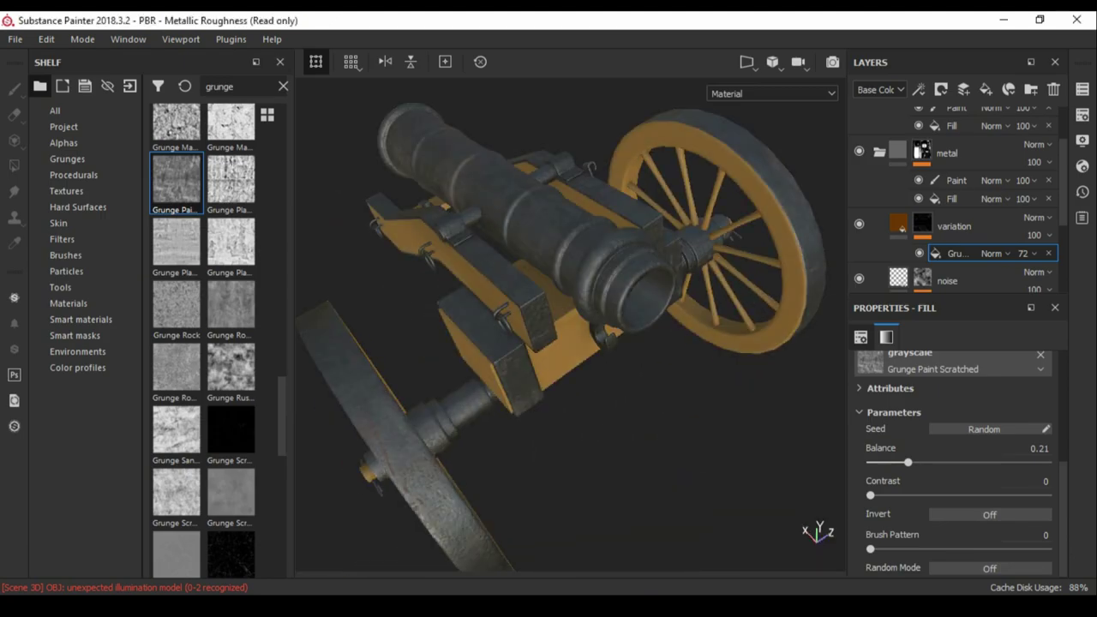
pyautogui.hotkey('alt', 'f')
pyautogui.press('Return')
pyautogui.click(190, 52)
pyautogui.doubleClick(355, 146)
pyautogui.click(514, 514)
pyautogui.write('spp cannon')
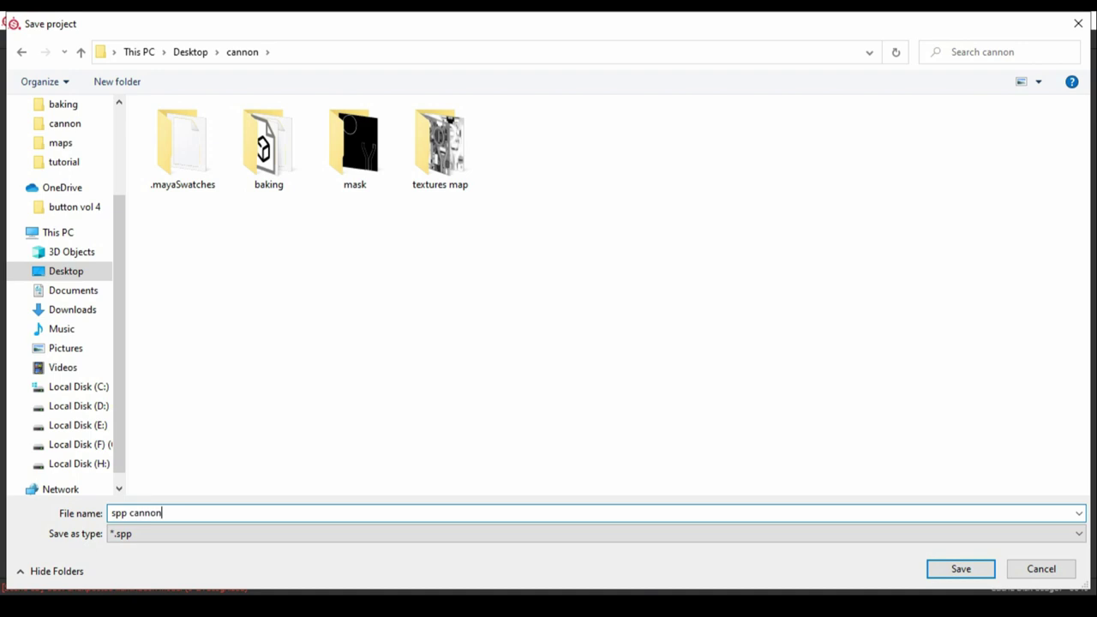
pyautogui.press('Return')
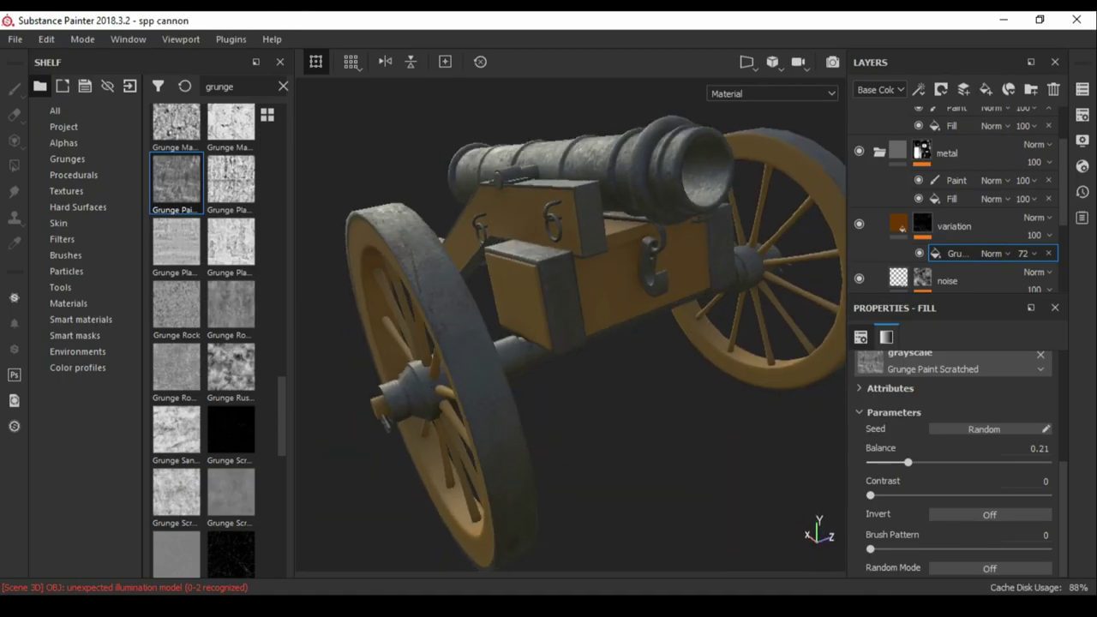
# Lower the variation layer's Grunge fill opacity from 72 to 36.
pyautogui.click(952, 253)
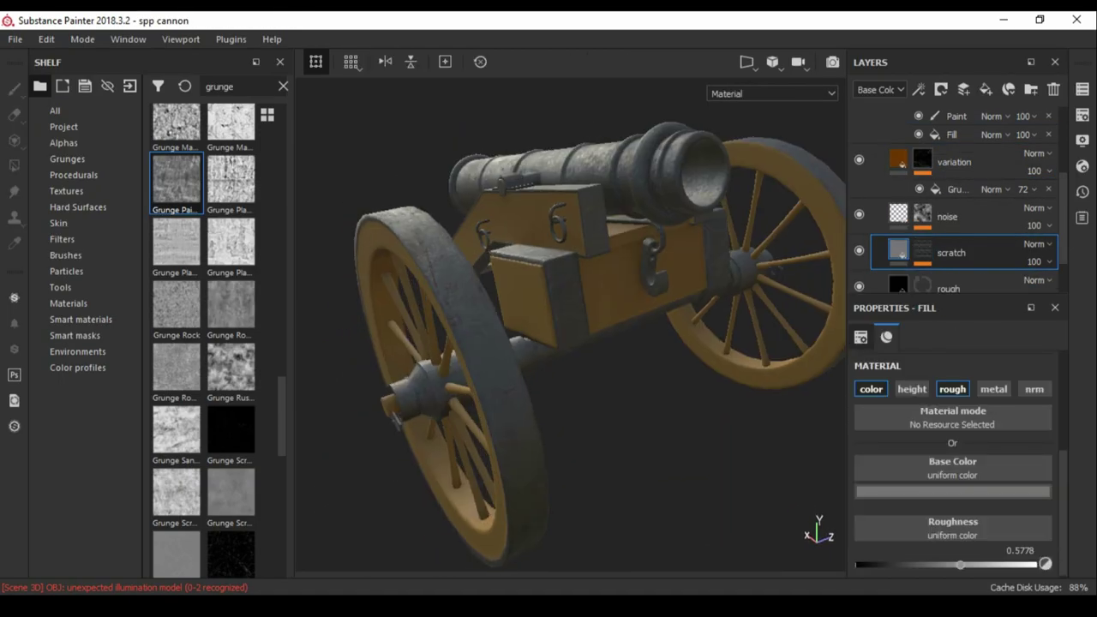
pyautogui.scroll(-1, 951, 206)
pyautogui.click(952, 487)
pyautogui.keyDown('alt'); pyautogui.moveTo(566, 343); pyautogui.dragTo(514, 257); pyautogui.keyUp('alt')
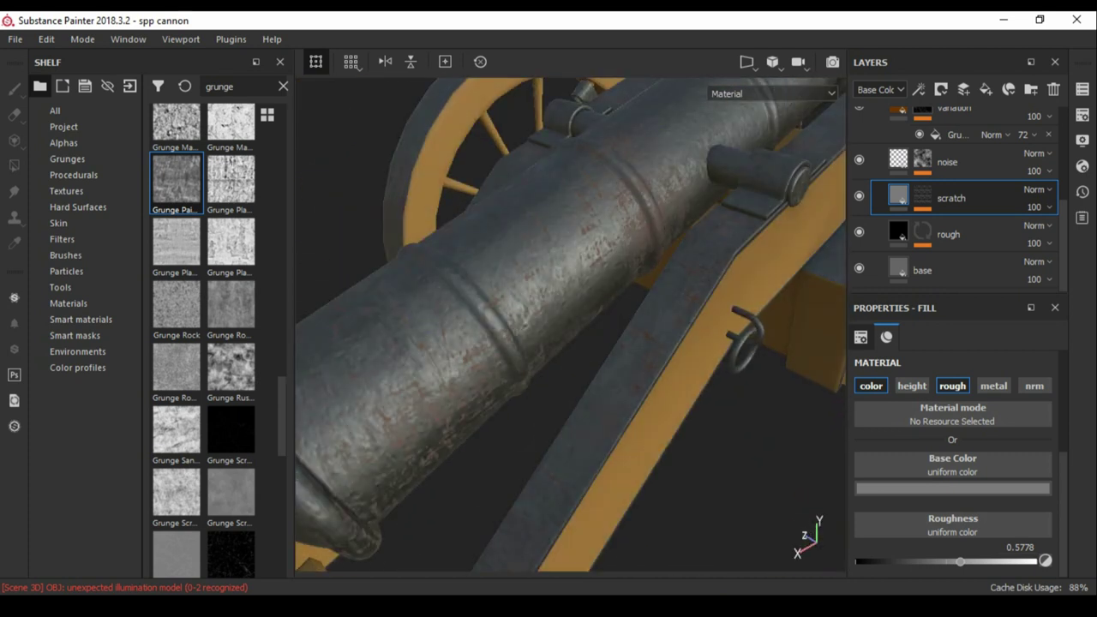
pyautogui.scroll(2, 951, 197)
pyautogui.scroll(1, 951, 197)
pyautogui.click(1022, 263)
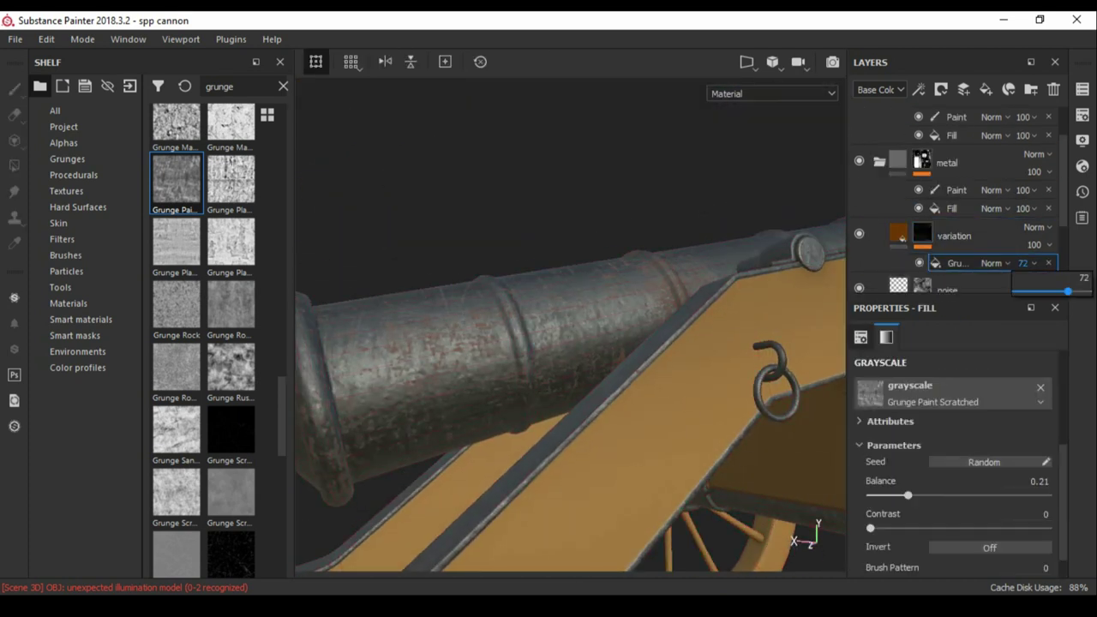
pyautogui.moveTo(1047, 292); pyautogui.dragTo(1041, 291)
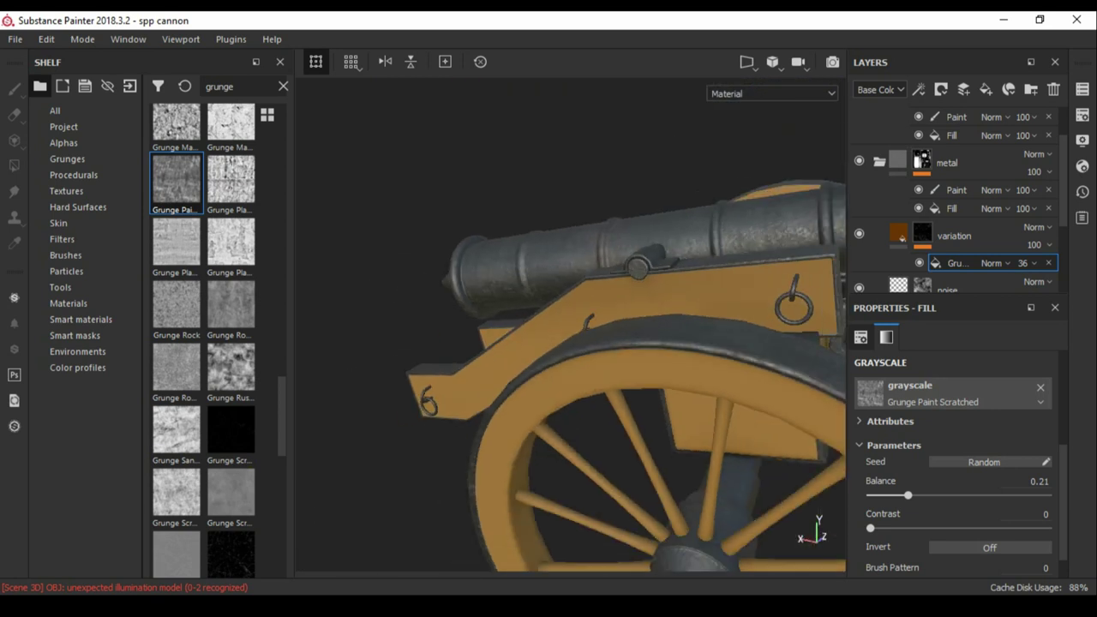
# Add the Wood Rough material as a new layer above the metal group and delete the base fill.
pyautogui.click(947, 217)
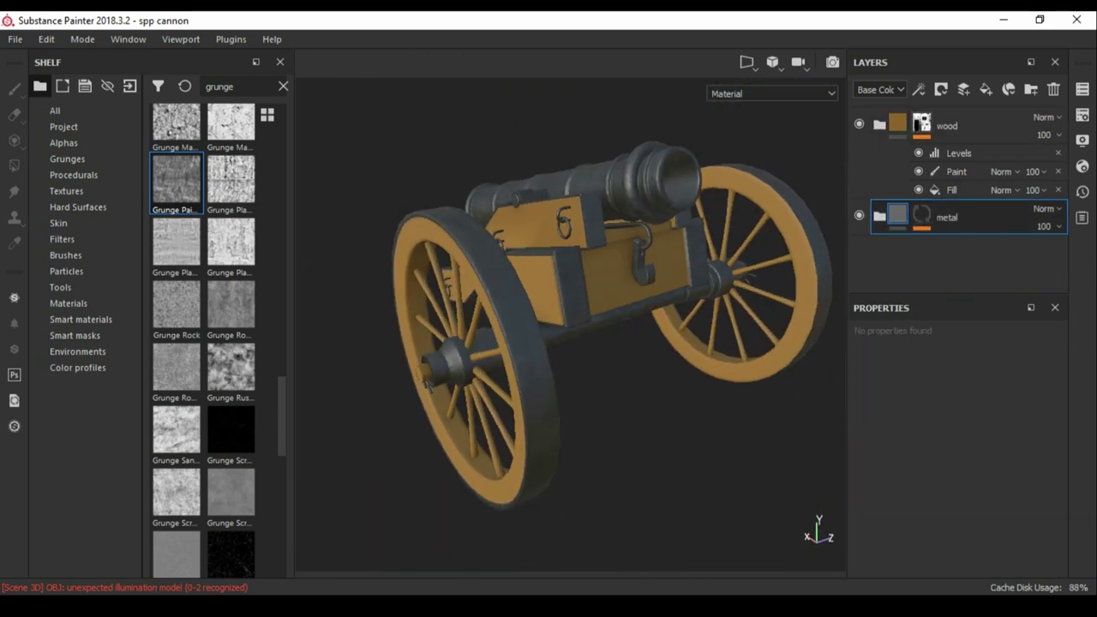
pyautogui.hotkey('ctrl', 'z')
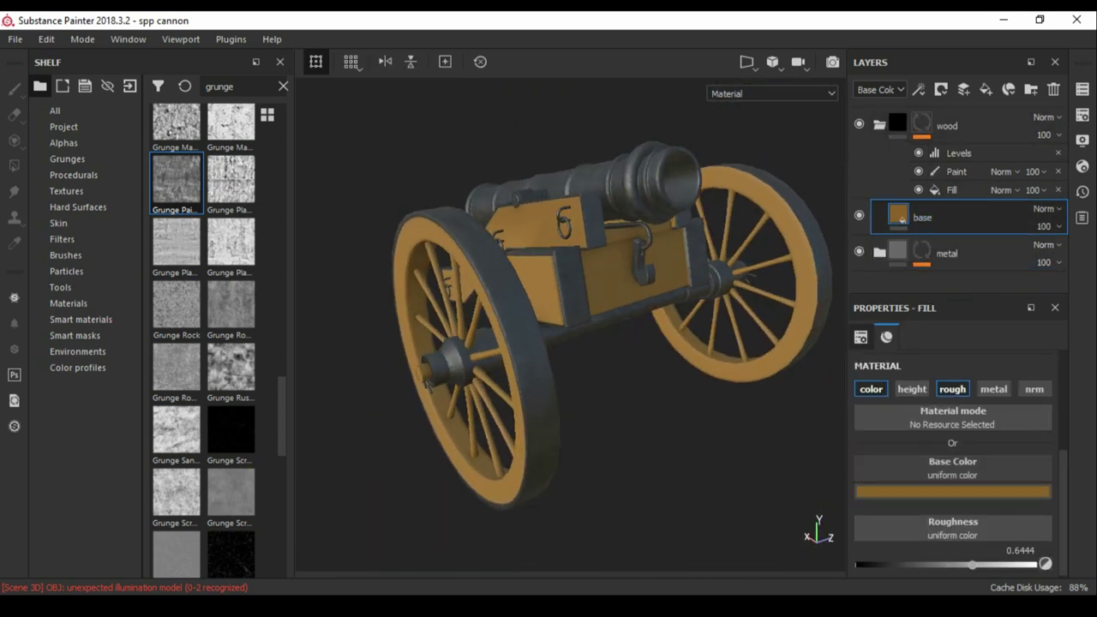
pyautogui.click(952, 491)
pyautogui.keyDown('alt'); pyautogui.moveTo(548, 342); pyautogui.dragTo(634, 343); pyautogui.keyUp('alt')
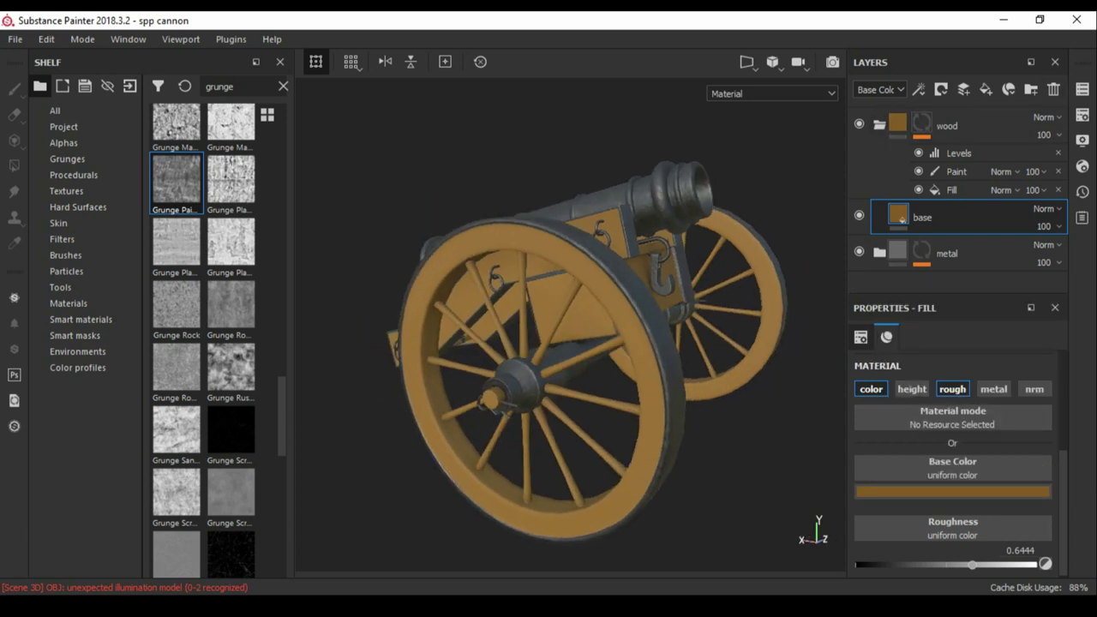
pyautogui.click(55, 110)
pyautogui.click(68, 304)
pyautogui.scroll(-10, 176, 482)
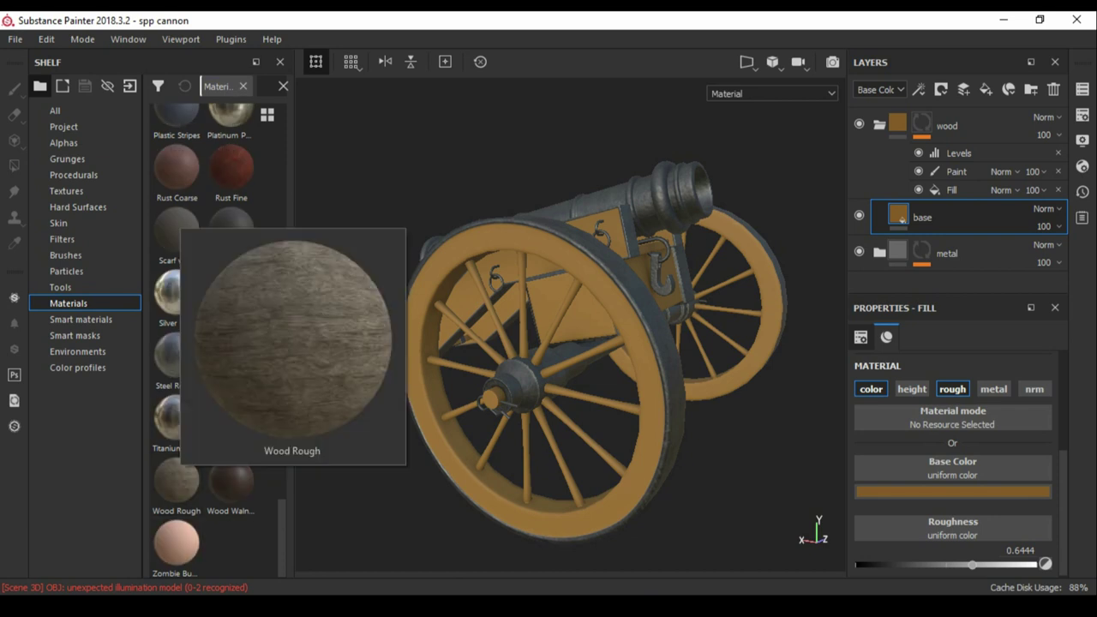
pyautogui.moveTo(176, 482); pyautogui.dragTo(942, 210)
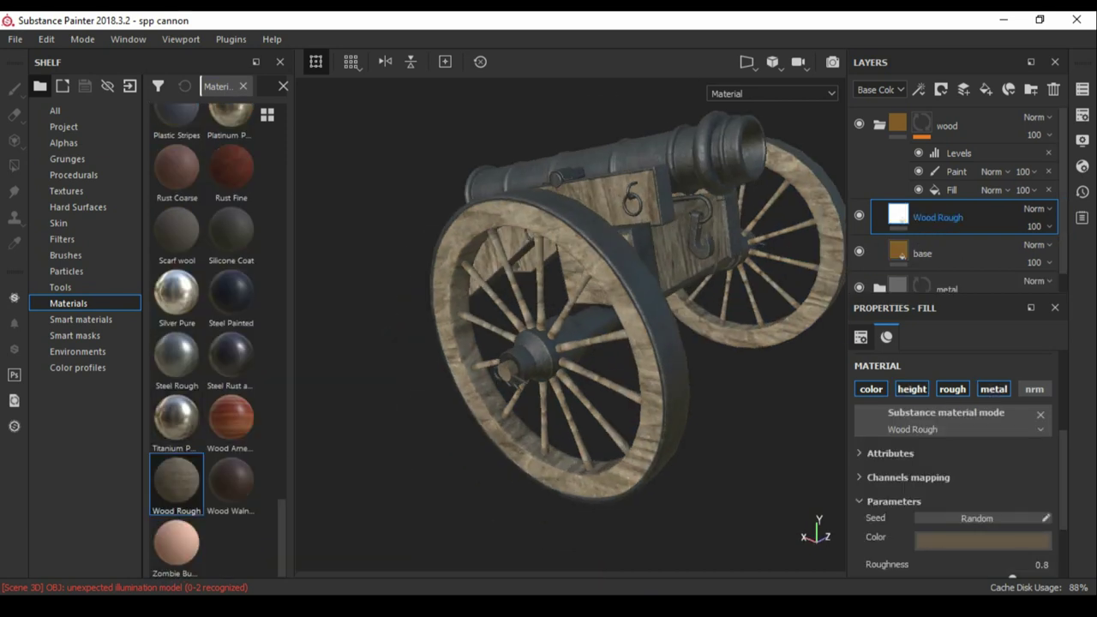
pyautogui.keyDown('alt'); pyautogui.moveTo(617, 300); pyautogui.dragTo(583, 300); pyautogui.keyUp('alt')
pyautogui.press('Delete')
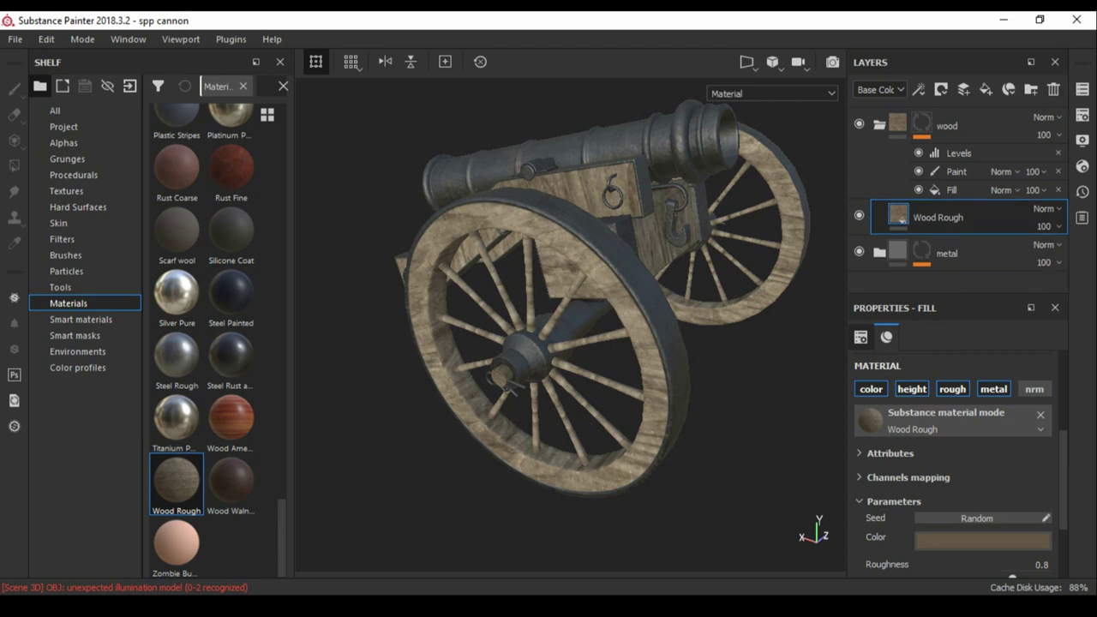
# Rotate the wood texture 90 degrees and shift its colour lighter and warmer.
pyautogui.click(860, 337)
pyautogui.press('Return')
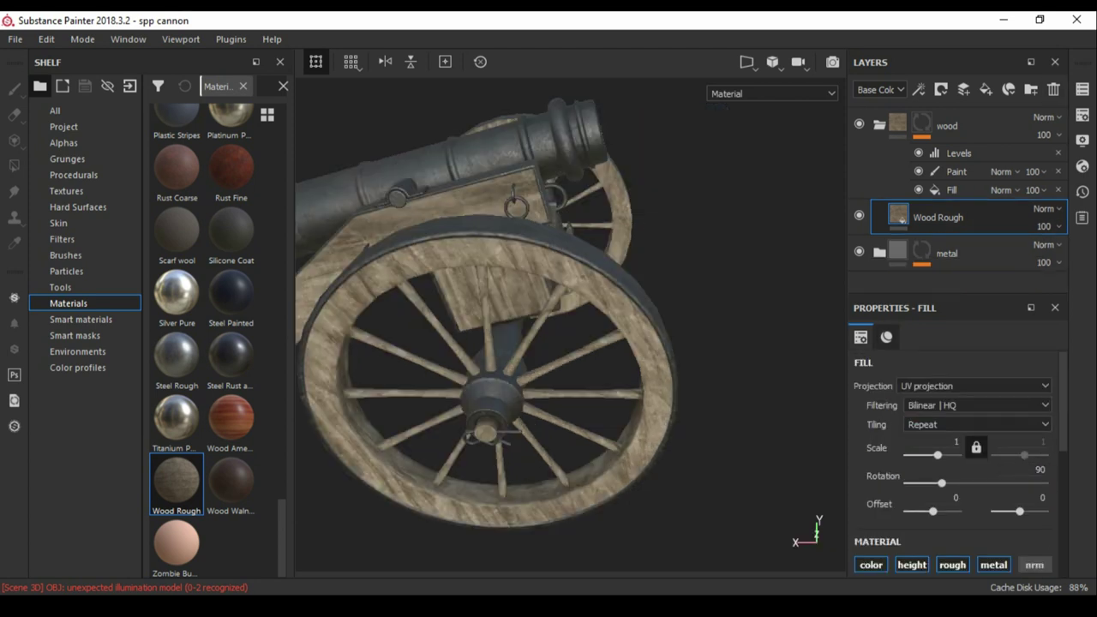
pyautogui.keyDown('alt'); pyautogui.moveTo(565, 343); pyautogui.dragTo(394, 342); pyautogui.keyUp('alt')
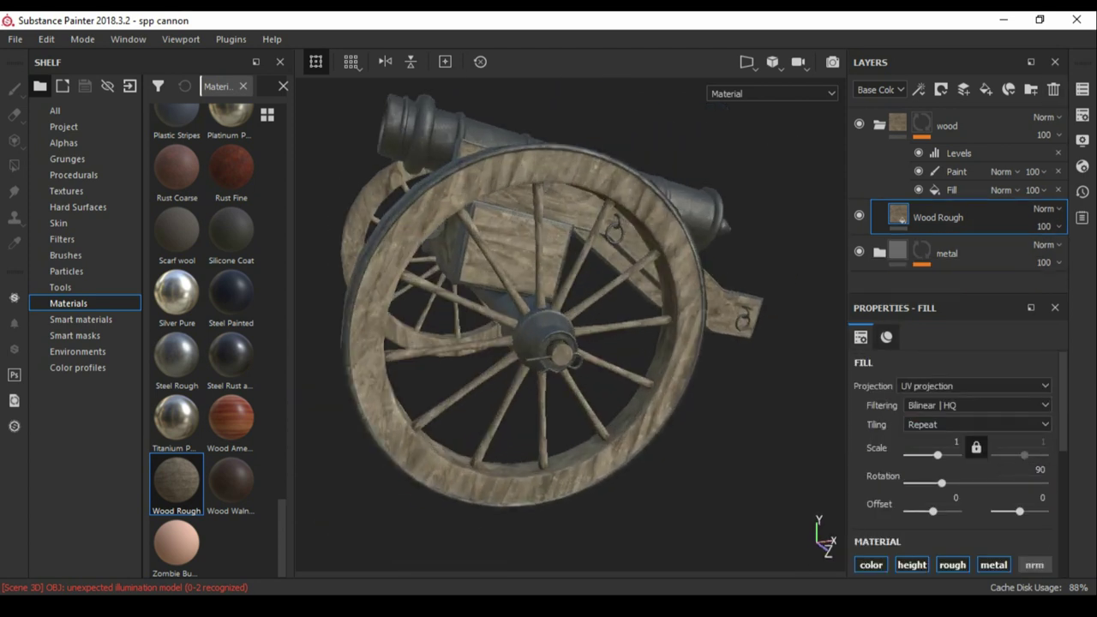
pyautogui.scroll(-3, 951, 429)
pyautogui.click(910, 437)
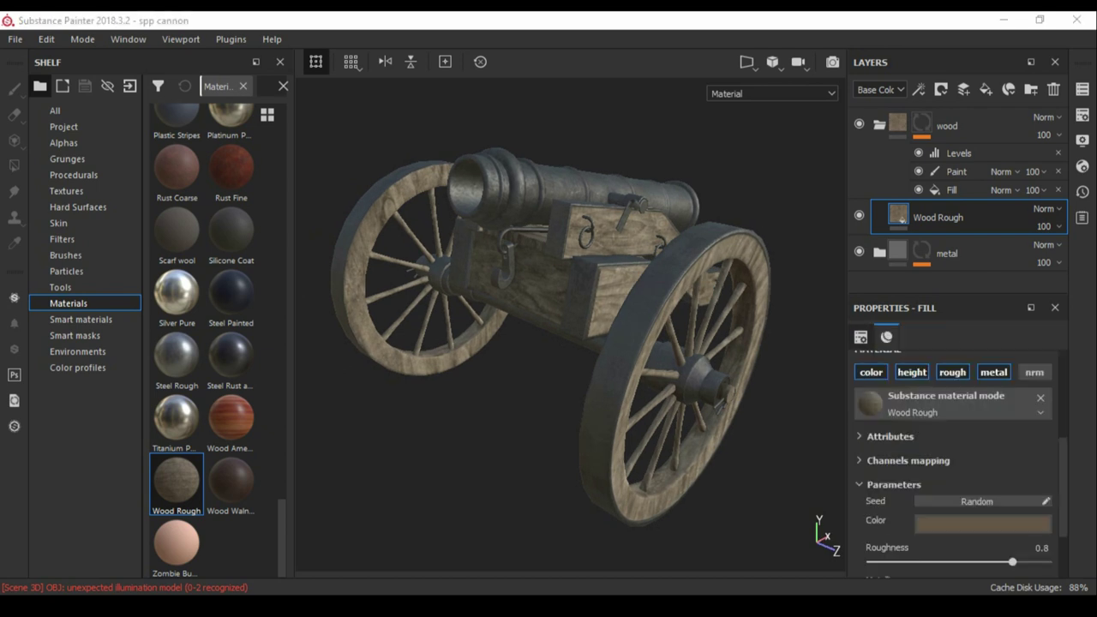
pyautogui.moveTo(883, 433)
pyautogui.mouseDown()
pyautogui.moveTo(922, 416)
pyautogui.moveTo(916, 448)
pyautogui.mouseUp()
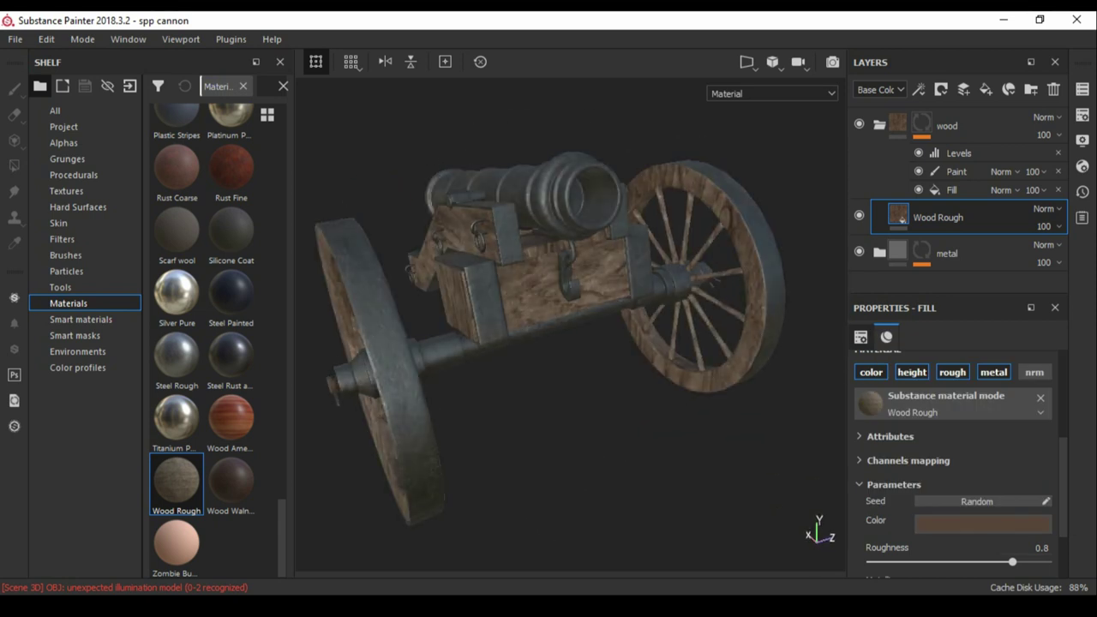
pyautogui.scroll(-2, 955, 462)
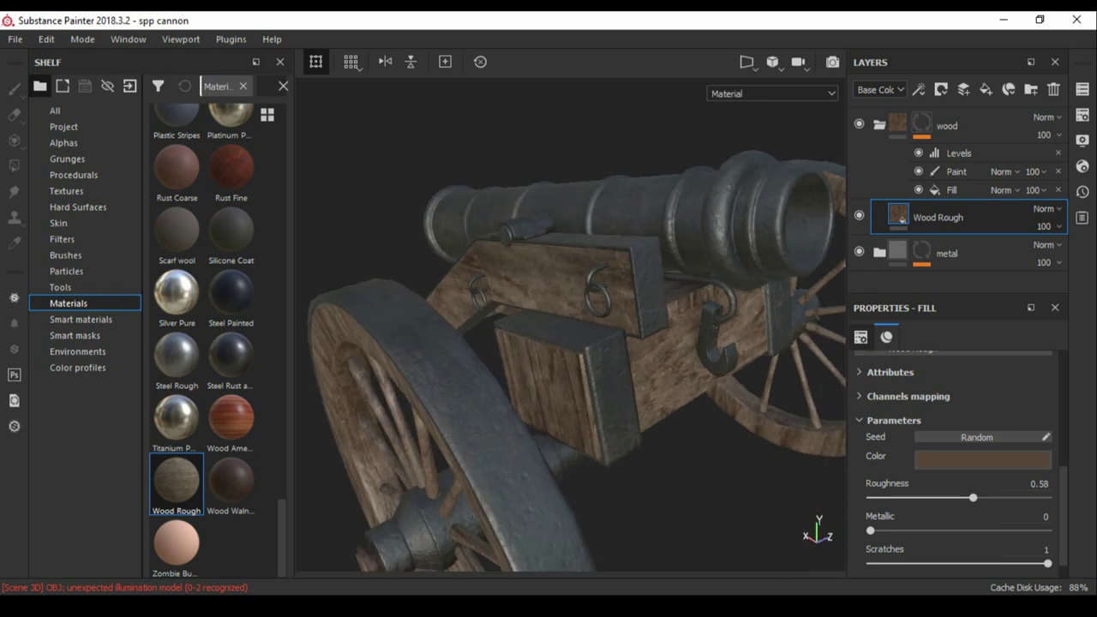
pyautogui.scroll(-3, 960, 463)
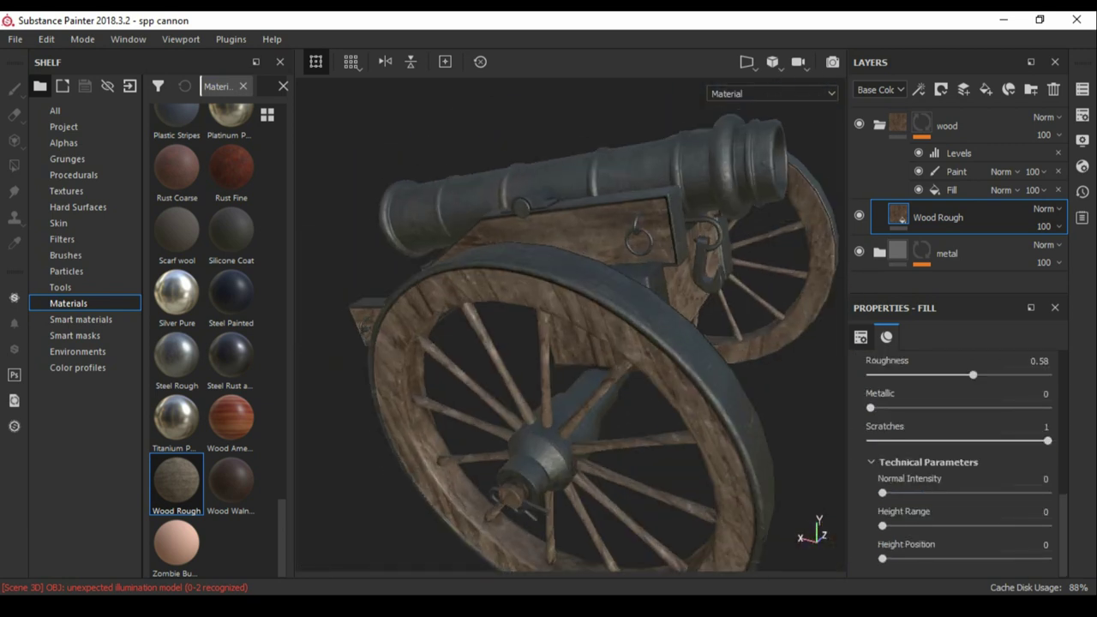
pyautogui.scroll(5, 960, 462)
# Lighten the wood colour again and raise the wood's Height Position to 0.23.
pyautogui.click(983, 532)
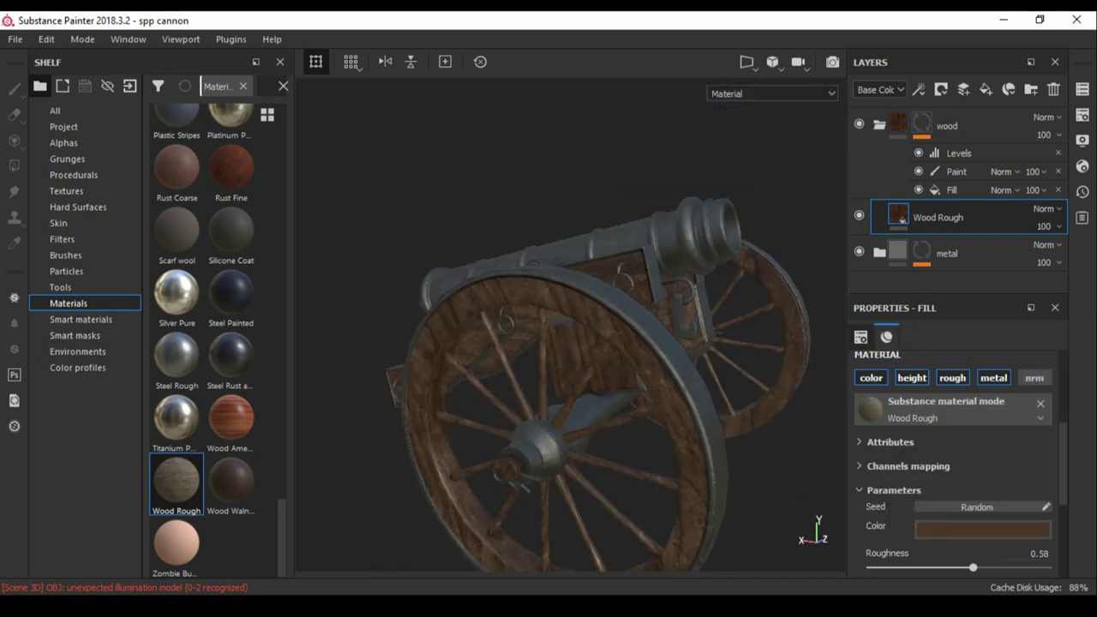
pyautogui.moveTo(1074, 455); pyautogui.dragTo(1074, 442)
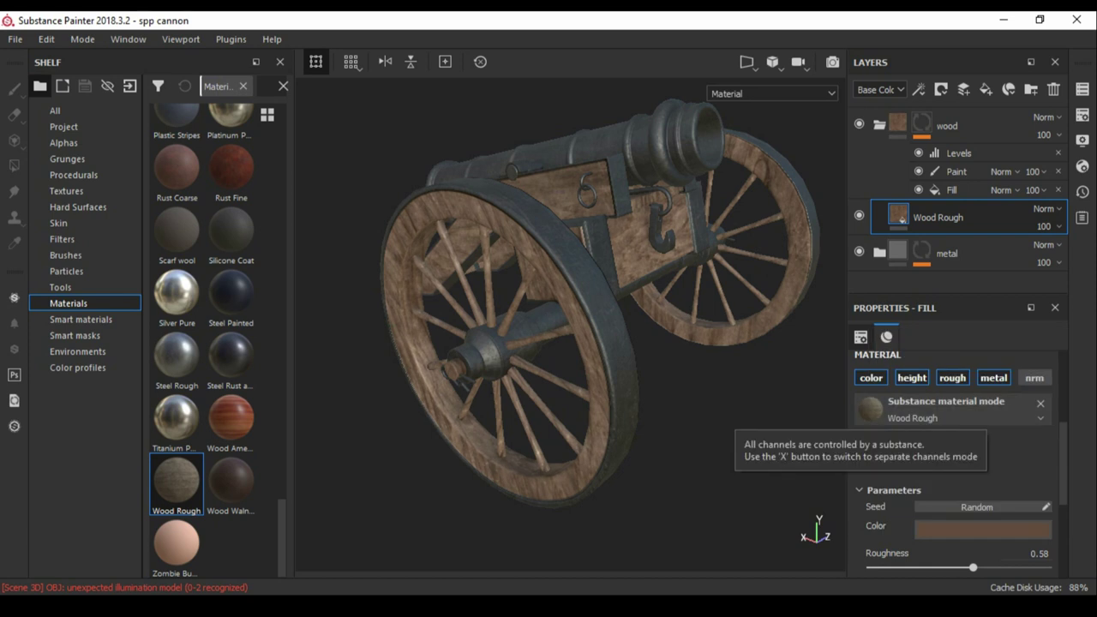
pyautogui.scroll(-3, 955, 462)
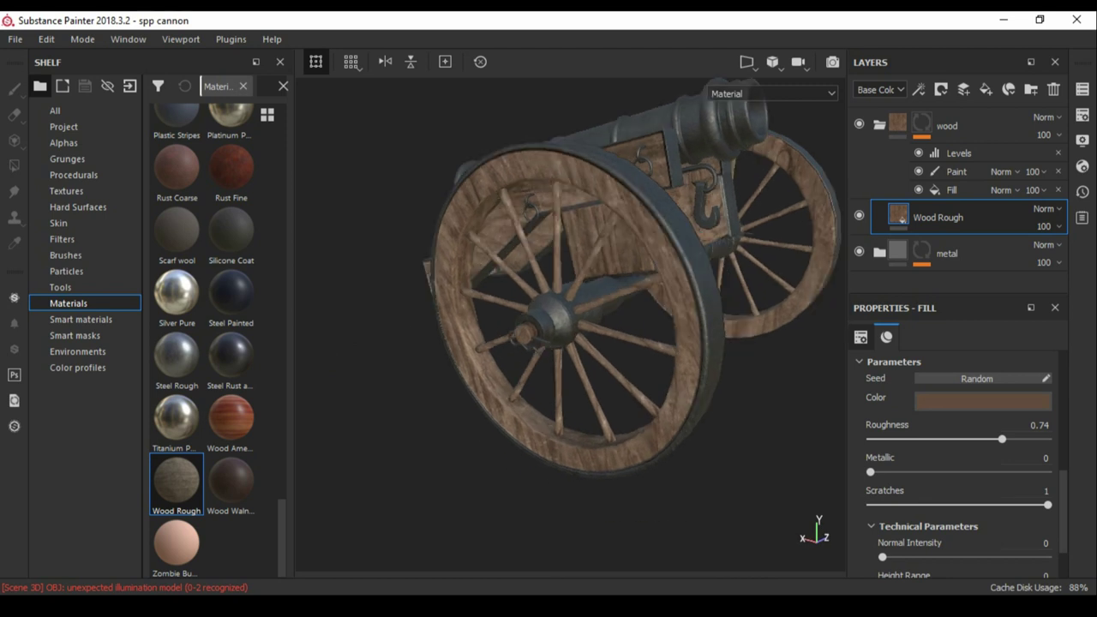
pyautogui.click(983, 401)
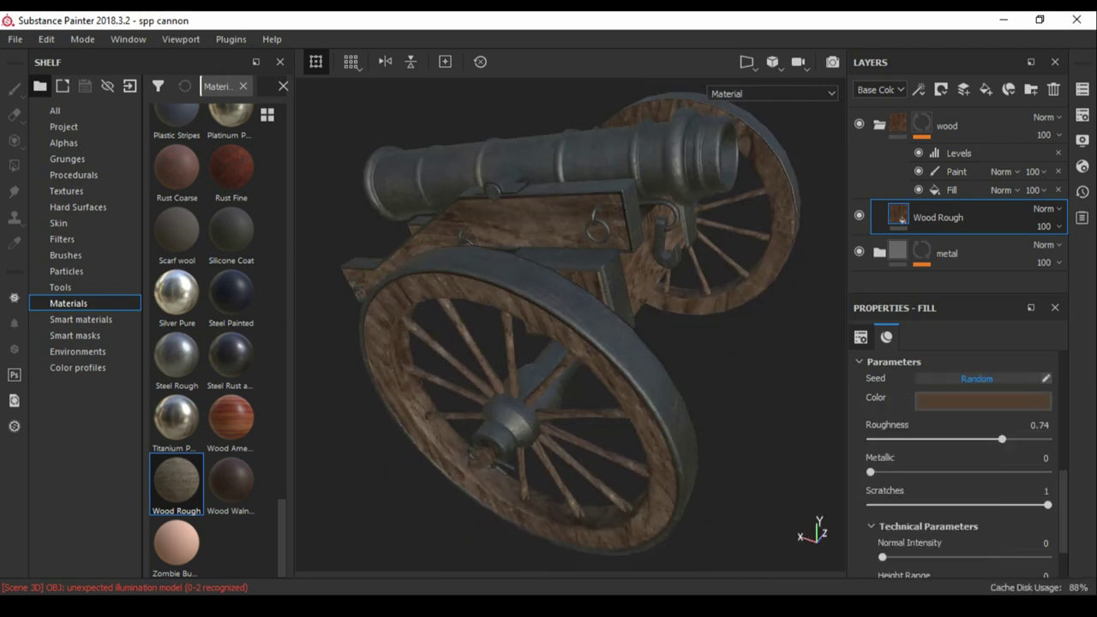
pyautogui.scroll(-2, 956, 463)
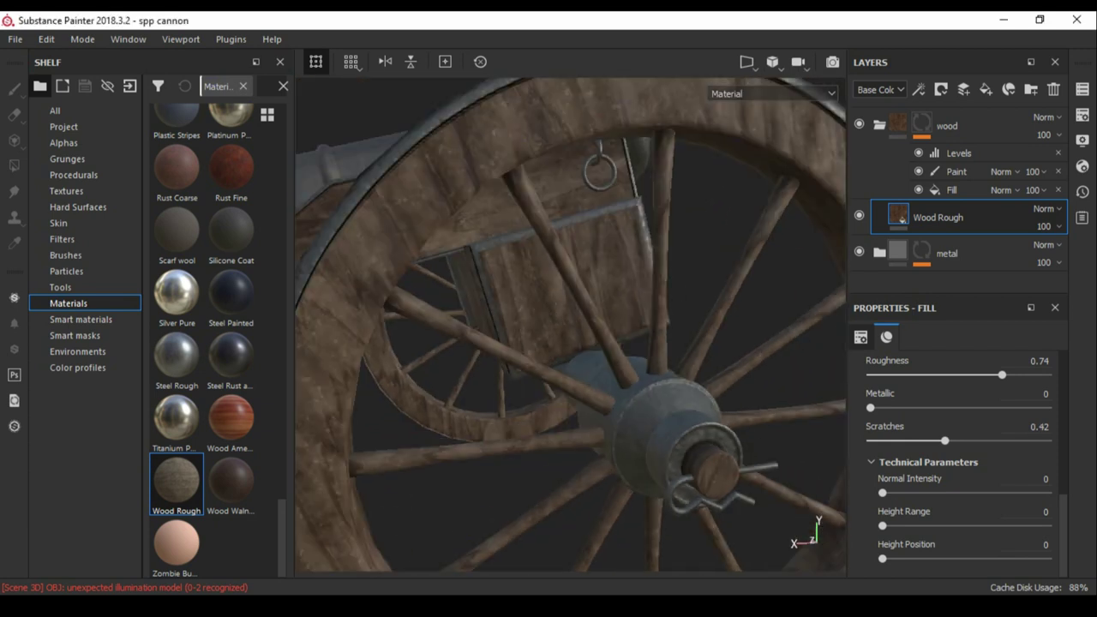
pyautogui.scroll(2, 955, 429)
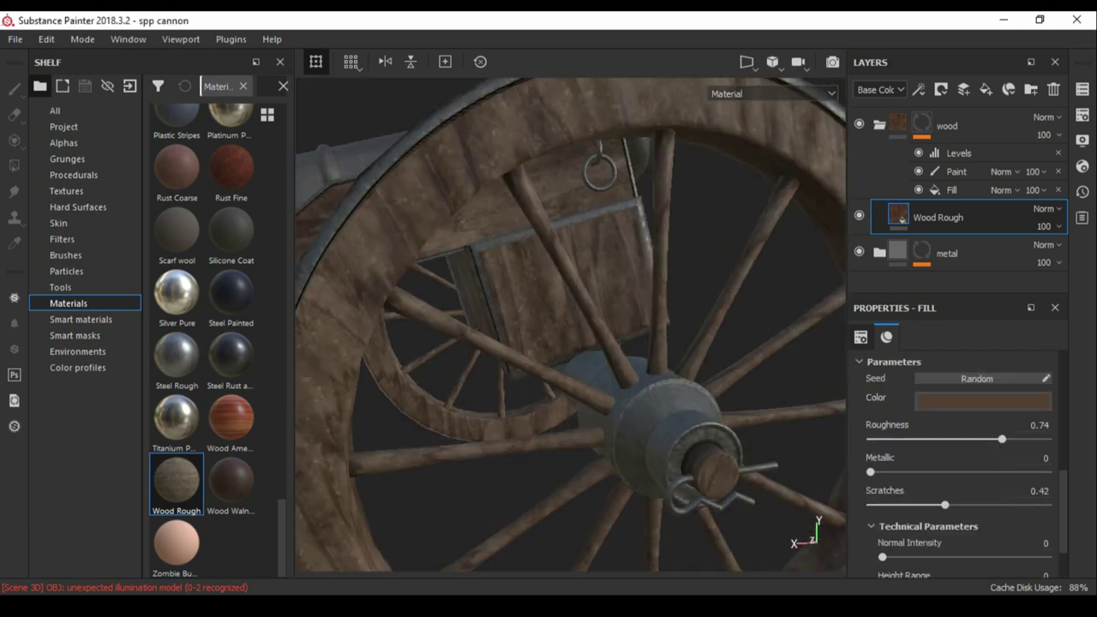
pyautogui.click(983, 396)
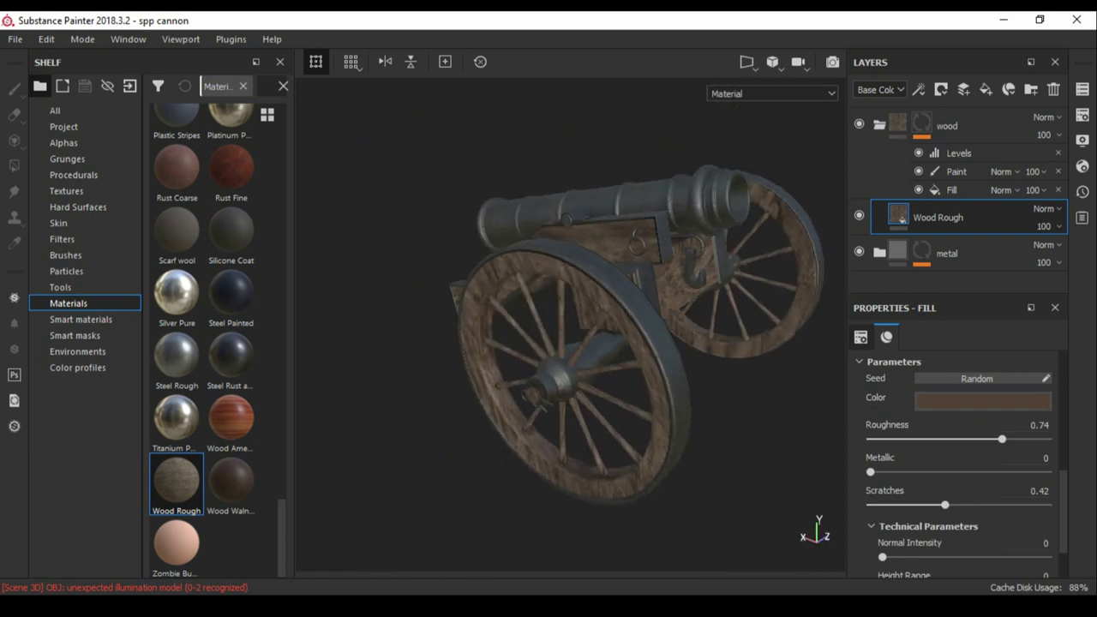
pyautogui.keyDown('alt'); pyautogui.moveTo(565, 326); pyautogui.dragTo(565, 257, button='right'); pyautogui.keyUp('alt')
pyautogui.moveTo(566, 326)
pyautogui.keyDown('alt'); pyautogui.mouseDown()
pyautogui.moveTo(514, 326)
pyautogui.moveTo(651, 326)
pyautogui.mouseUp(); pyautogui.keyUp('alt')
pyautogui.scroll(-1, 955, 454)
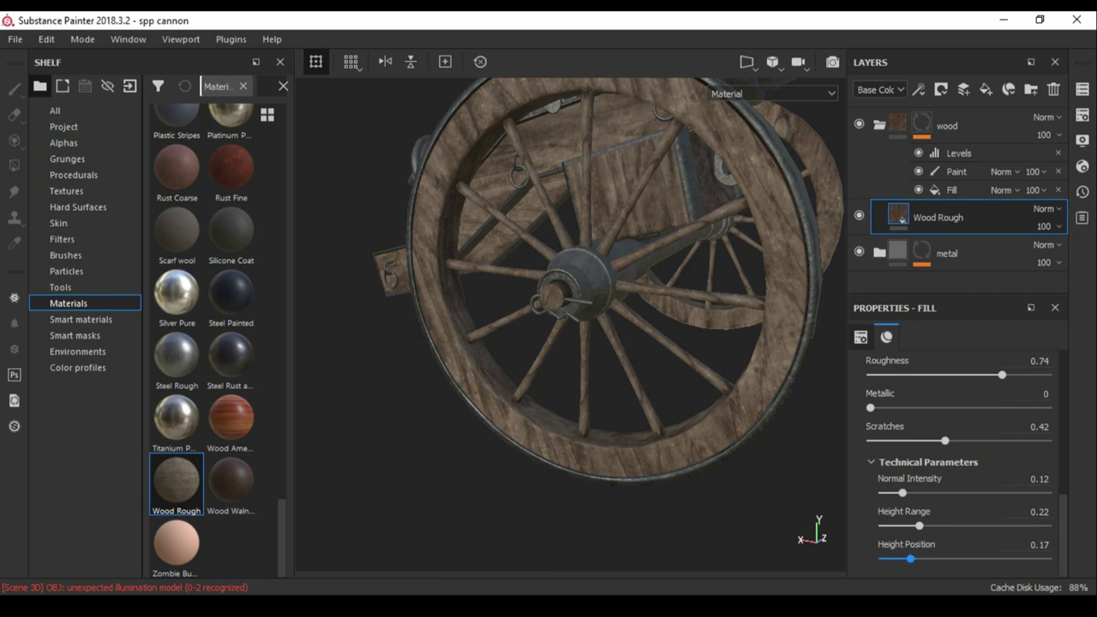
pyautogui.moveTo(566, 326)
pyautogui.keyDown('alt'); pyautogui.mouseDown()
pyautogui.moveTo(669, 309)
pyautogui.moveTo(848, 309)
pyautogui.mouseUp(); pyautogui.keyUp('alt')
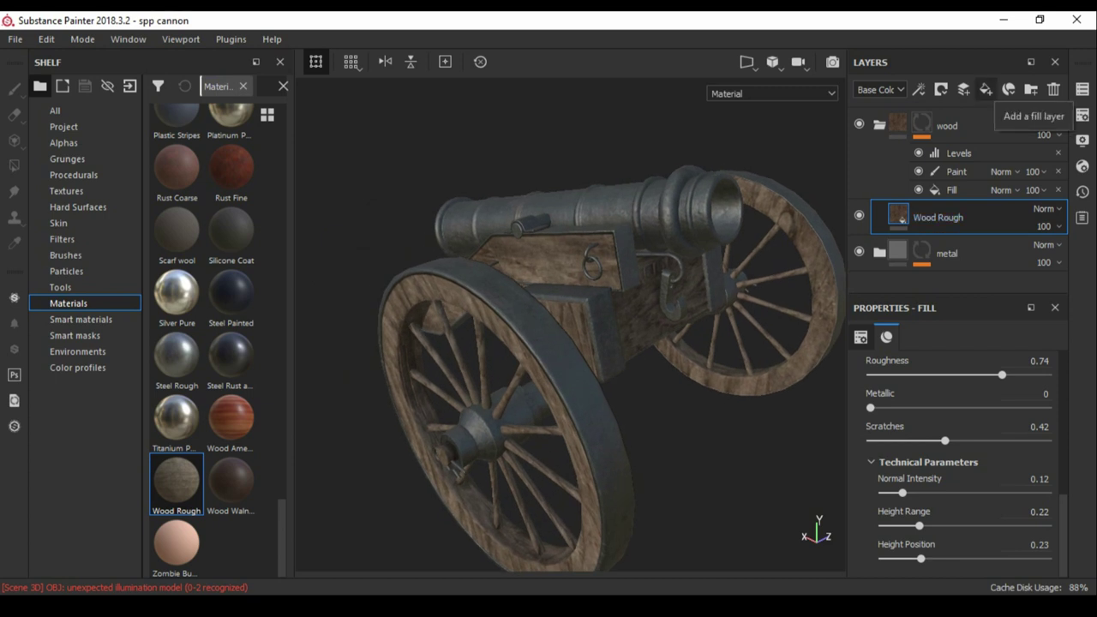
# Make the wood colour slightly lighter and check it from the cannon's front and sides.
pyautogui.scroll(5, 960, 446)
pyautogui.click(981, 397)
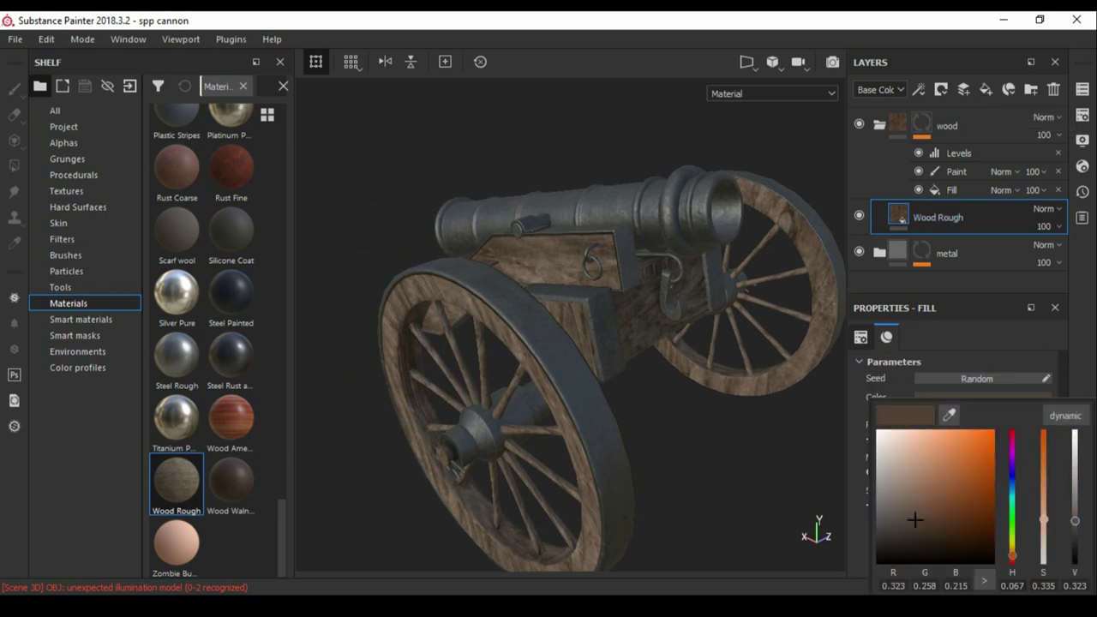
pyautogui.keyDown('alt'); pyautogui.moveTo(600, 326); pyautogui.dragTo(635, 326); pyautogui.keyUp('alt')
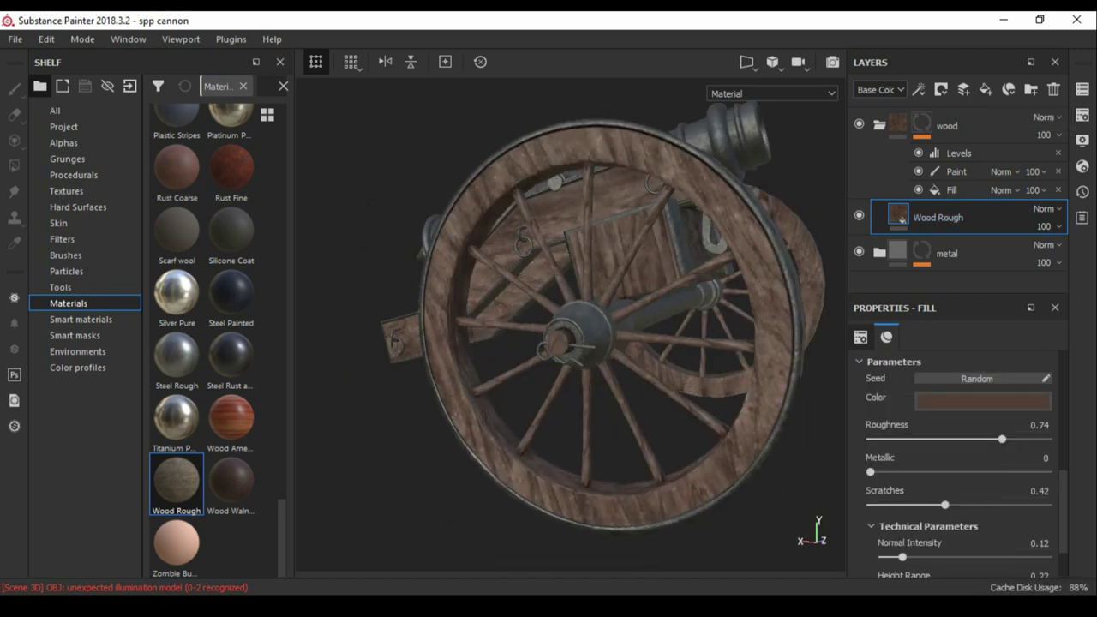
pyautogui.keyDown('alt'); pyautogui.moveTo(565, 325); pyautogui.dragTo(617, 325); pyautogui.keyUp('alt')
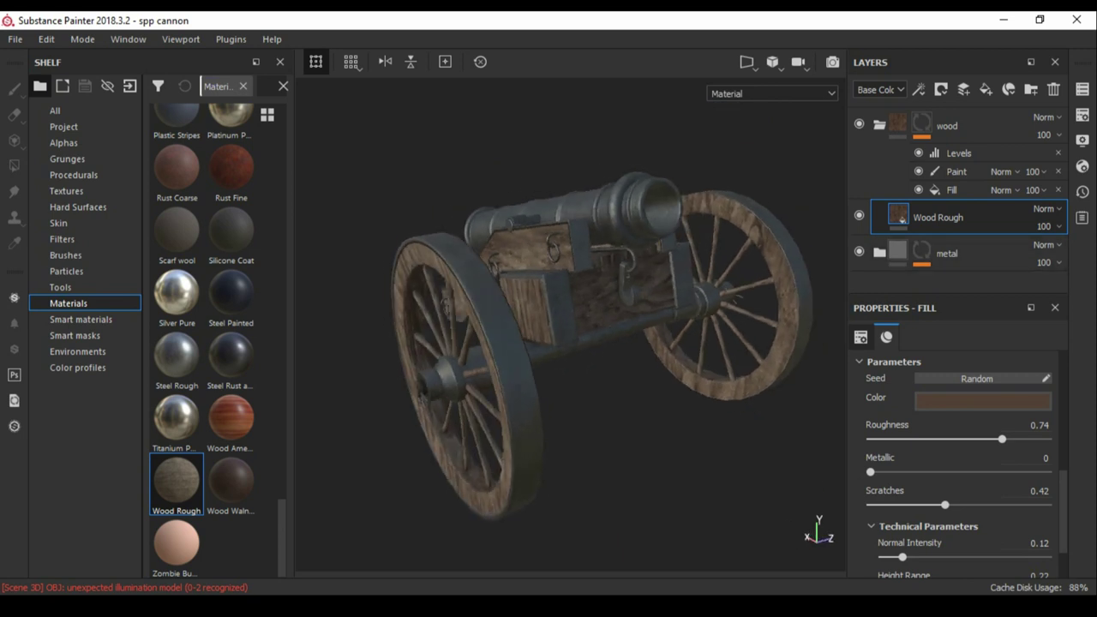
pyautogui.keyDown('alt'); pyautogui.moveTo(566, 325); pyautogui.dragTo(617, 326); pyautogui.keyUp('alt')
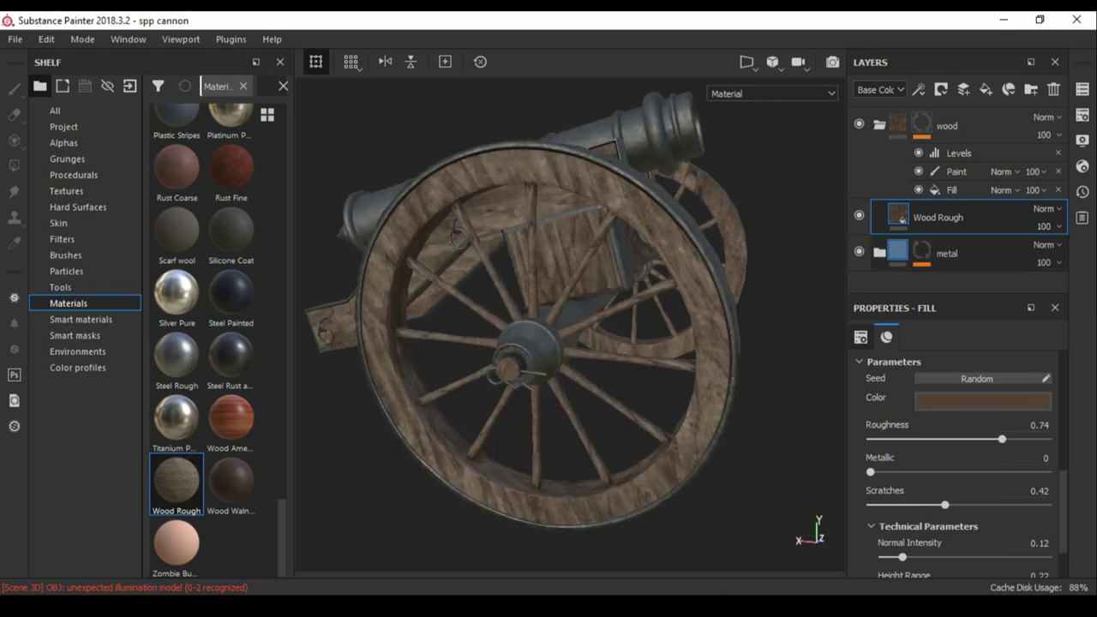
pyautogui.scroll(2, 951, 454)
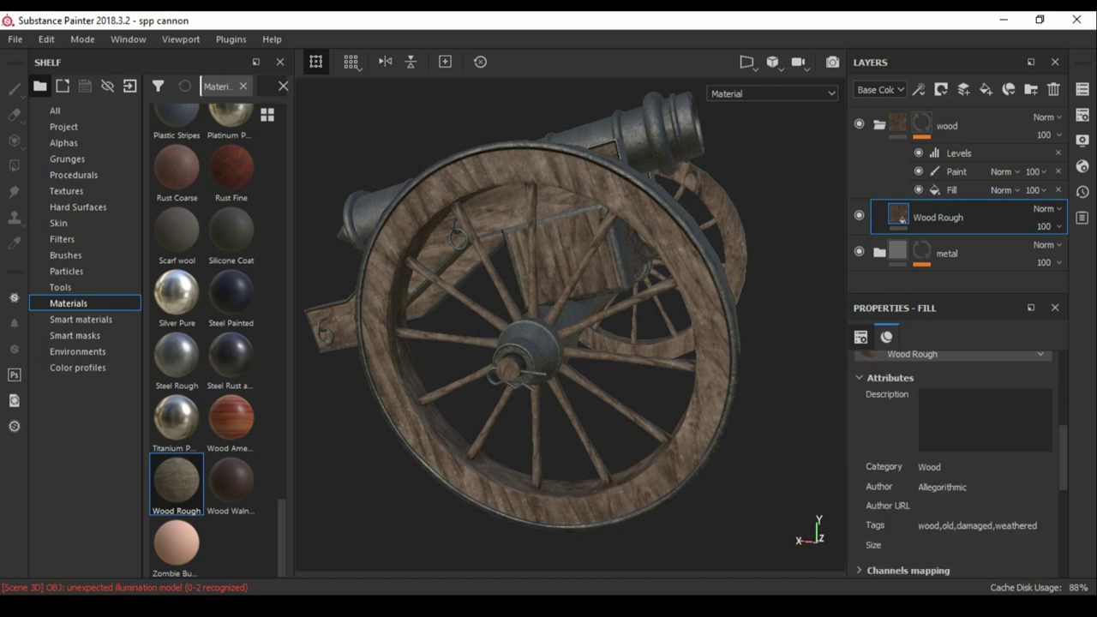
pyautogui.scroll(-3, 955, 463)
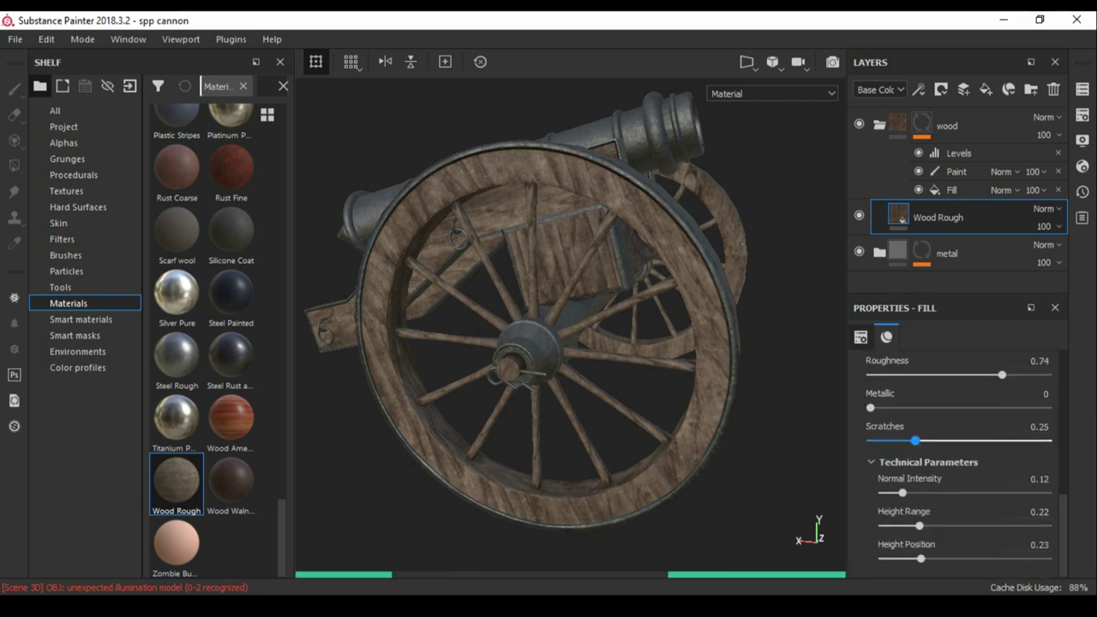
pyautogui.scroll(4, 955, 463)
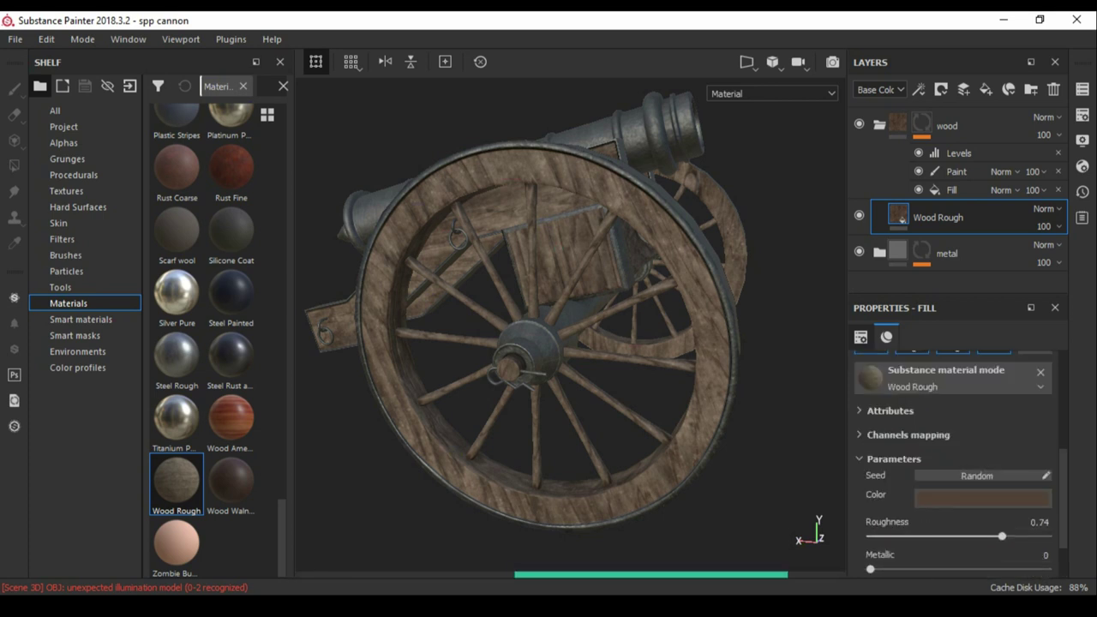
pyautogui.moveTo(566, 326)
pyautogui.keyDown('alt'); pyautogui.mouseDown()
pyautogui.moveTo(771, 317)
pyautogui.moveTo(583, 325)
pyautogui.moveTo(685, 325)
pyautogui.mouseUp(); pyautogui.keyUp('alt')
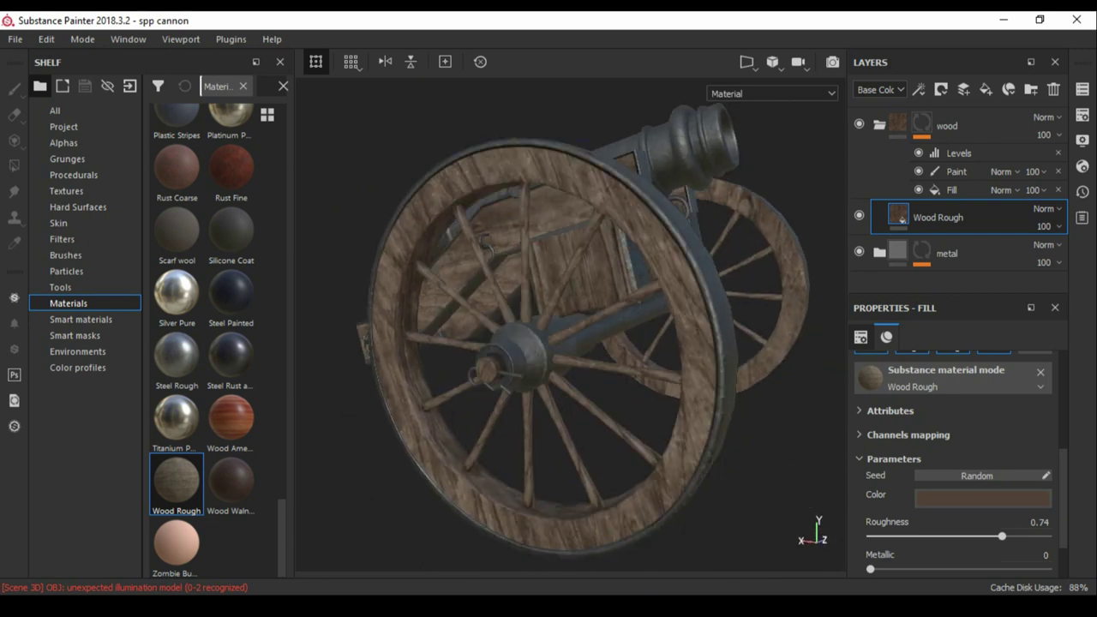
pyautogui.scroll(-1, 959, 463)
pyautogui.click(983, 434)
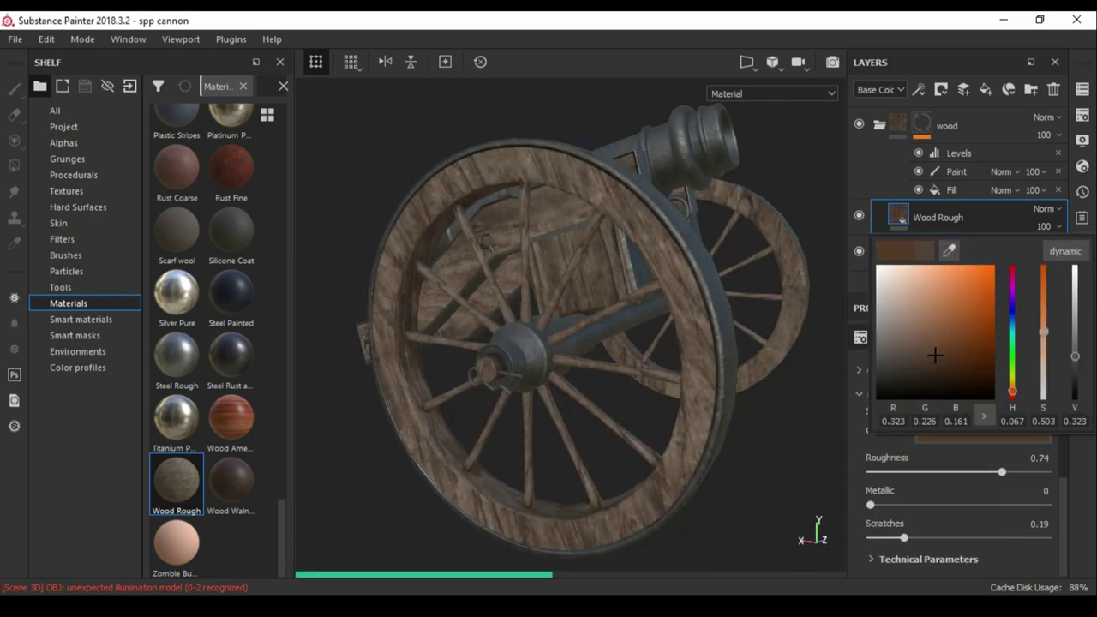
pyautogui.moveTo(932, 355); pyautogui.dragTo(932, 350)
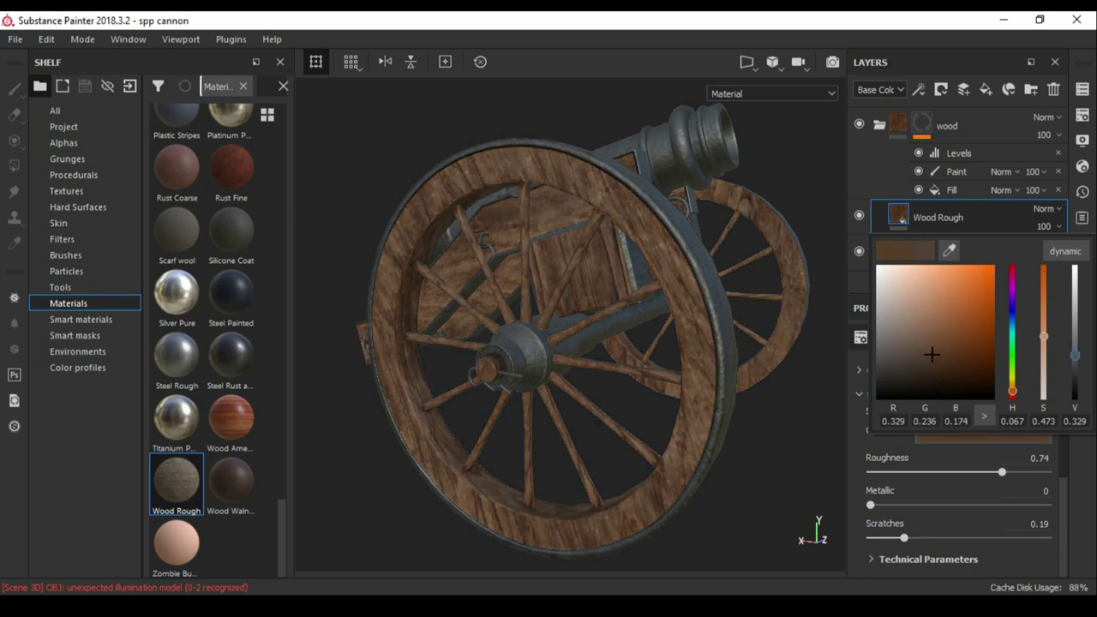
pyautogui.keyDown('alt'); pyautogui.moveTo(566, 343); pyautogui.dragTo(479, 326); pyautogui.keyUp('alt')
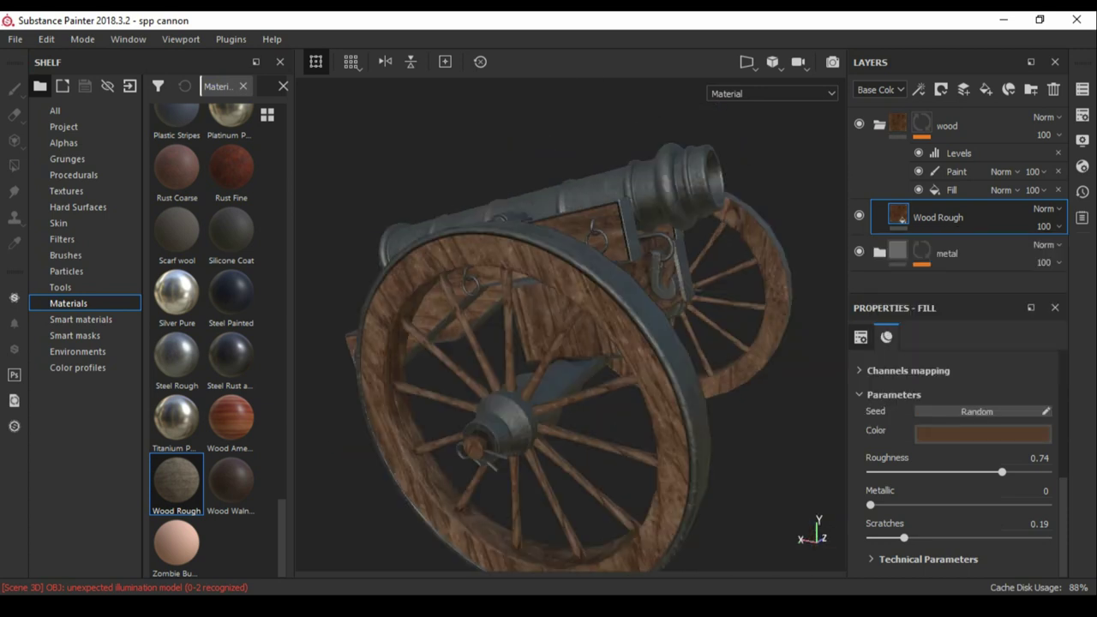
# Add a black-masked fill layer named 'colour variation' above Wood Rough and search 'grunge' in the shelf.
pyautogui.rightClick(937, 217)
pyautogui.click(905, 338)
pyautogui.write('d=oluor variation')
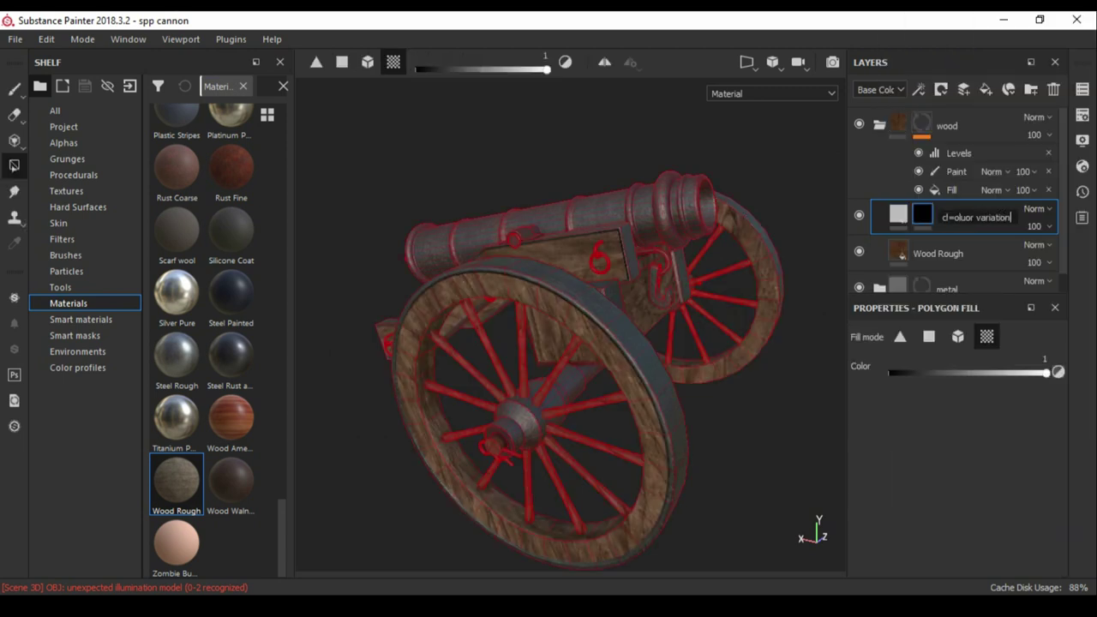
pyautogui.hotkey('ctrl', 'a')
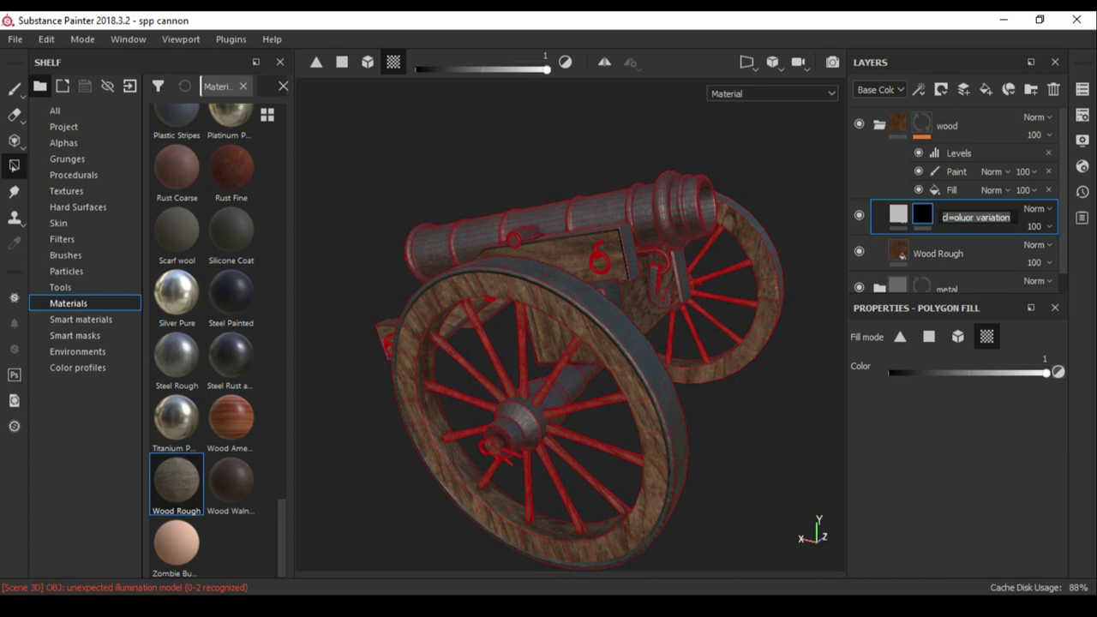
pyautogui.click(898, 215)
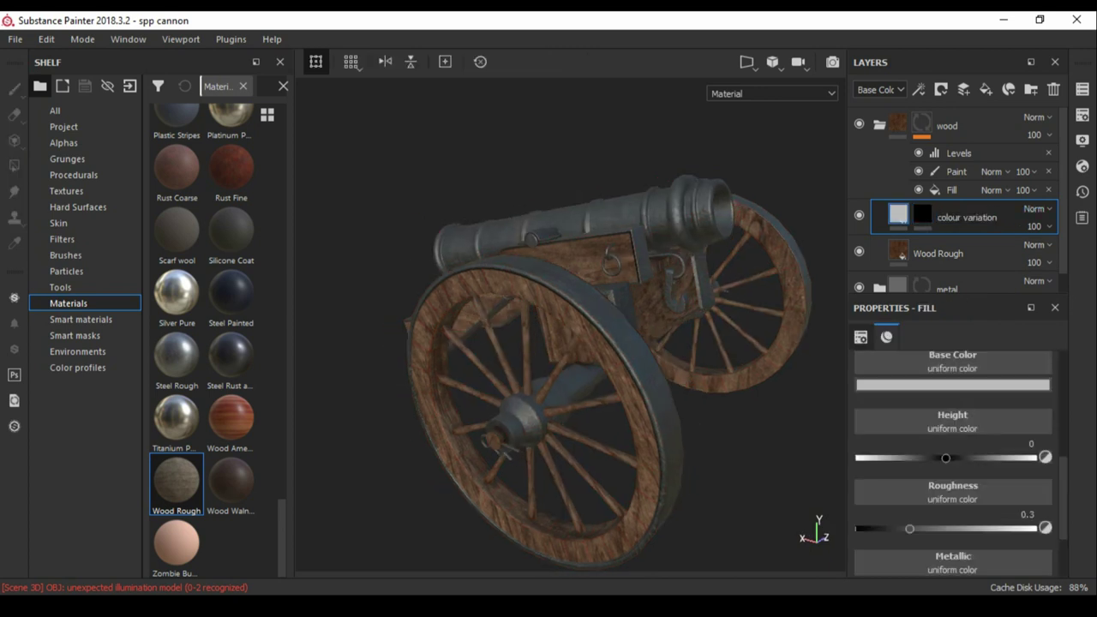
pyautogui.click(922, 214)
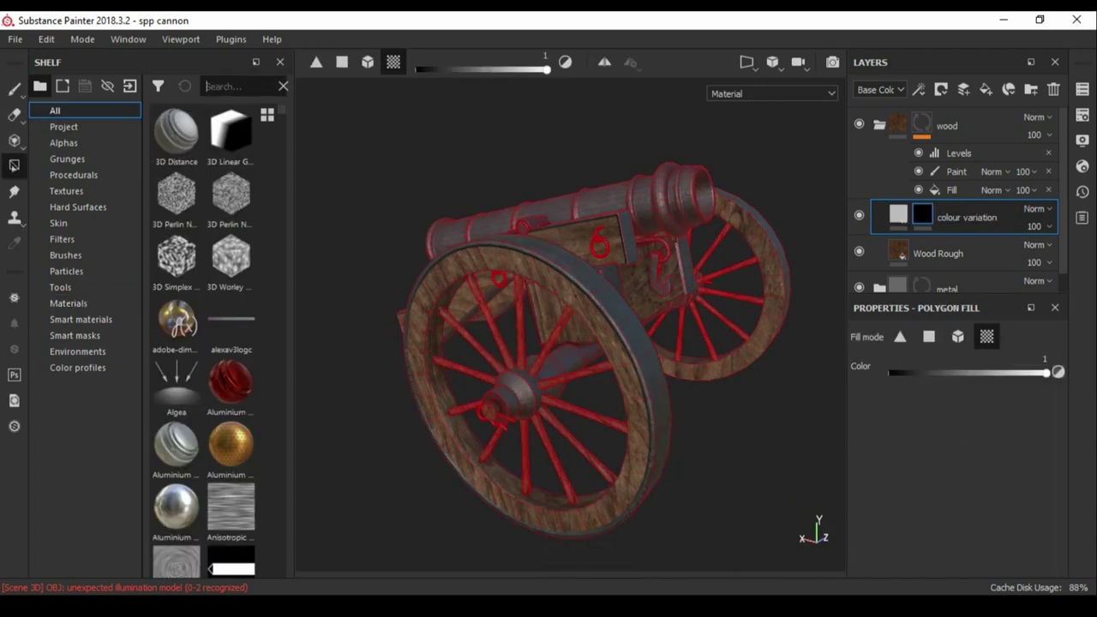
pyautogui.write('grunge')
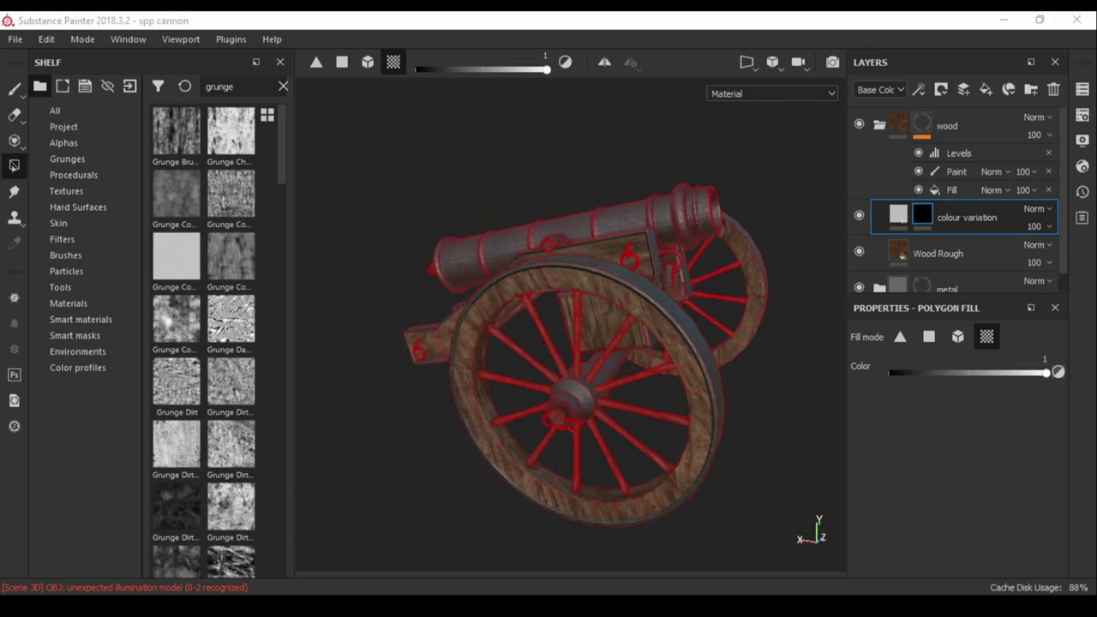
pyautogui.keyDown('alt'); pyautogui.moveTo(600, 343); pyautogui.dragTo(527, 339); pyautogui.keyUp('alt')
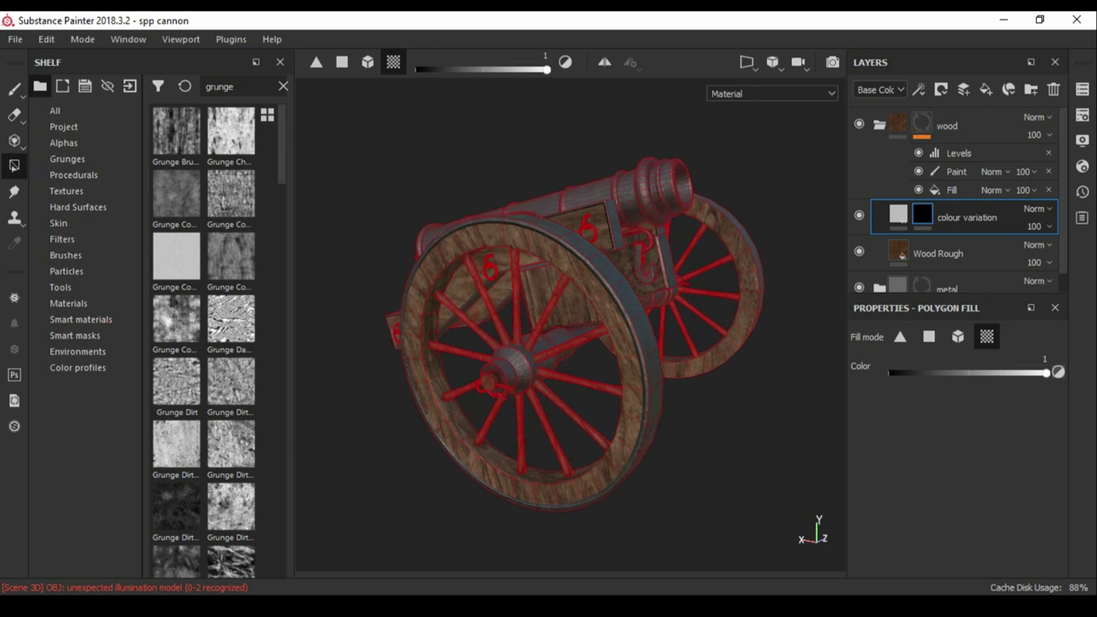
pyautogui.click(898, 214)
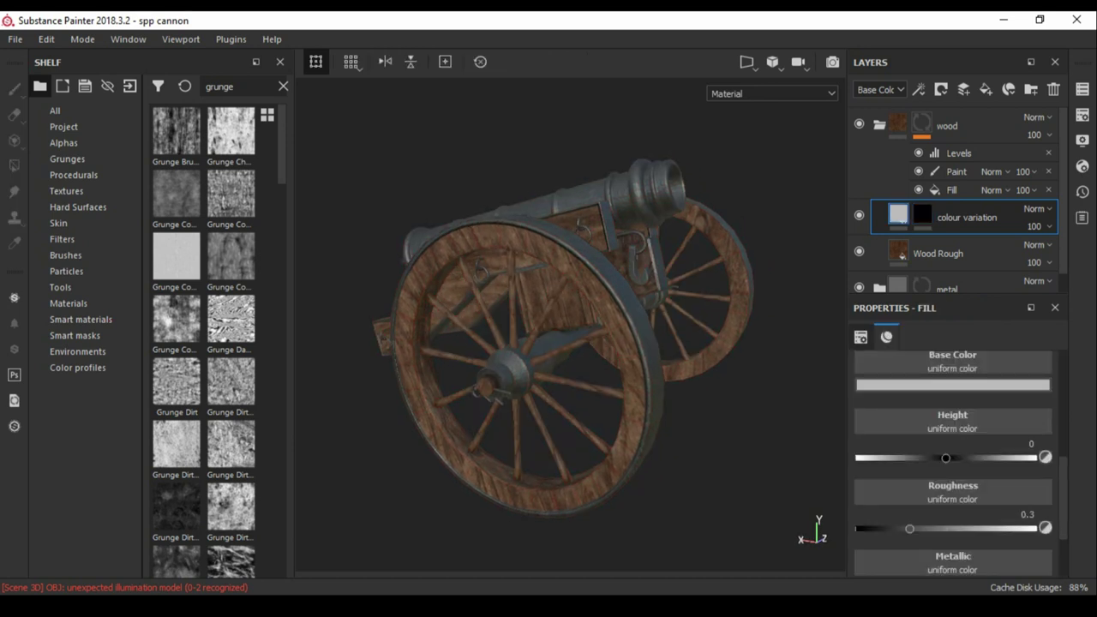
# Add a fill effect to the colour variation mask and set the layer's base colour near black.
pyautogui.click(922, 214)
pyautogui.click(918, 89)
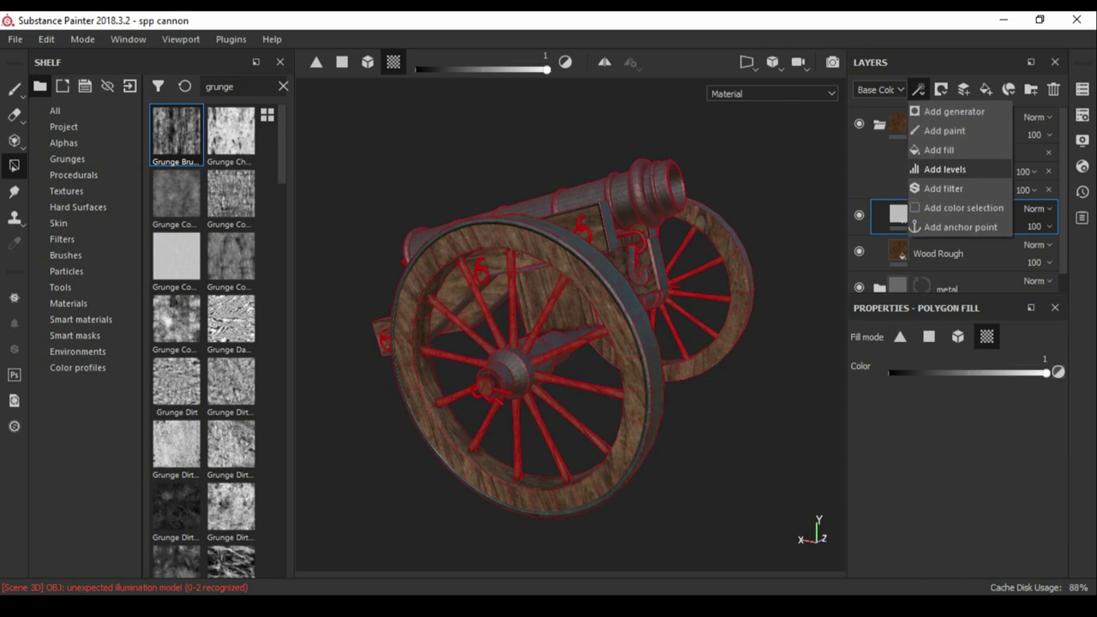
pyautogui.click(939, 169)
pyautogui.hotkey('ctrl', 'z')
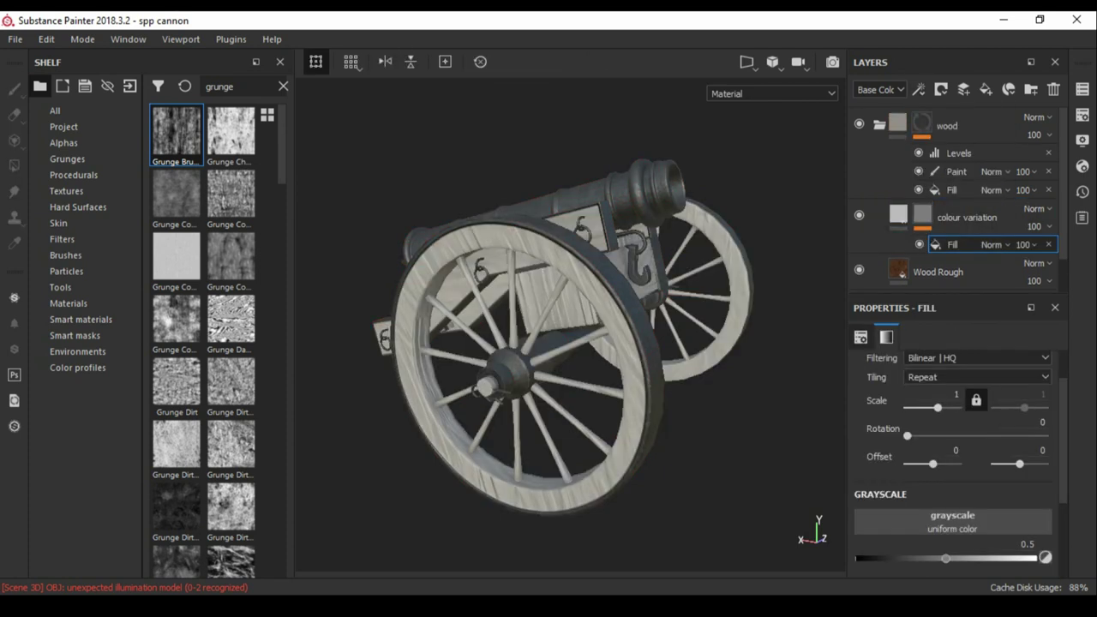
pyautogui.click(966, 217)
pyautogui.click(952, 540)
pyautogui.click(879, 492)
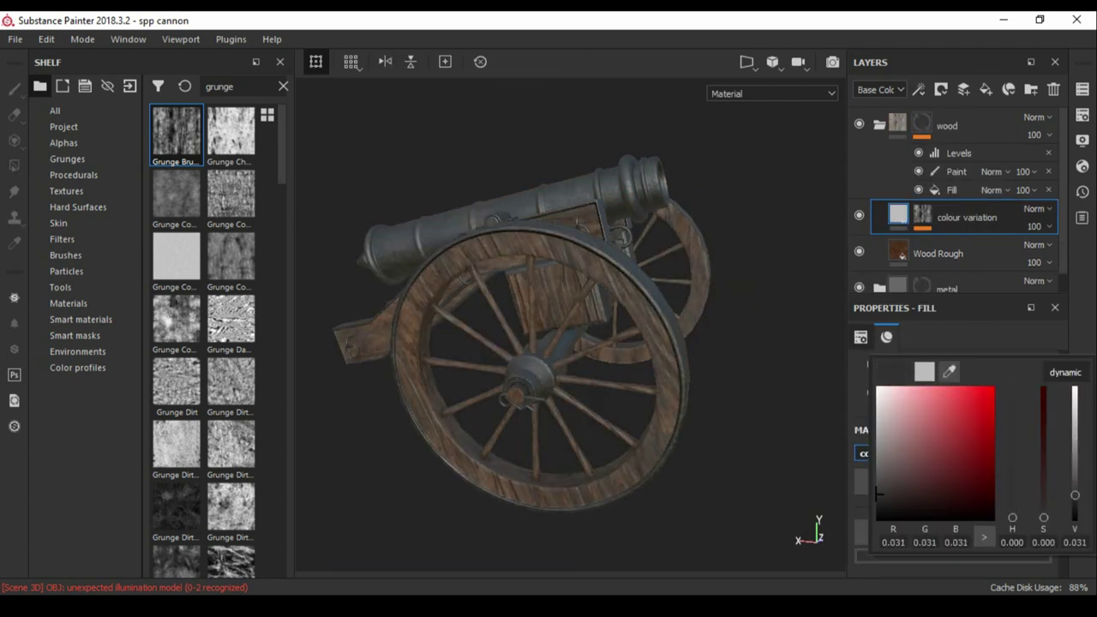
# Put Grunge Brushed into the mask's fill effect with Balance 0.37 and inspect the carriage.
pyautogui.scroll(-3, 952, 463)
pyautogui.keyDown('alt'); pyautogui.moveTo(531, 343); pyautogui.dragTo(600, 325); pyautogui.keyUp('alt')
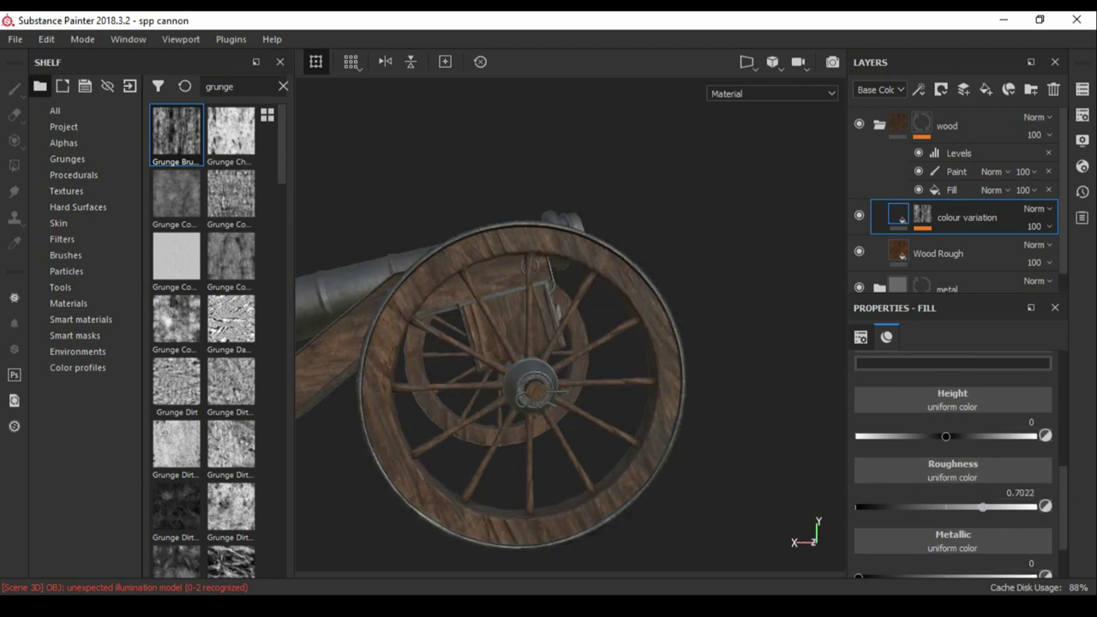
pyautogui.moveTo(175, 133); pyautogui.dragTo(923, 217)
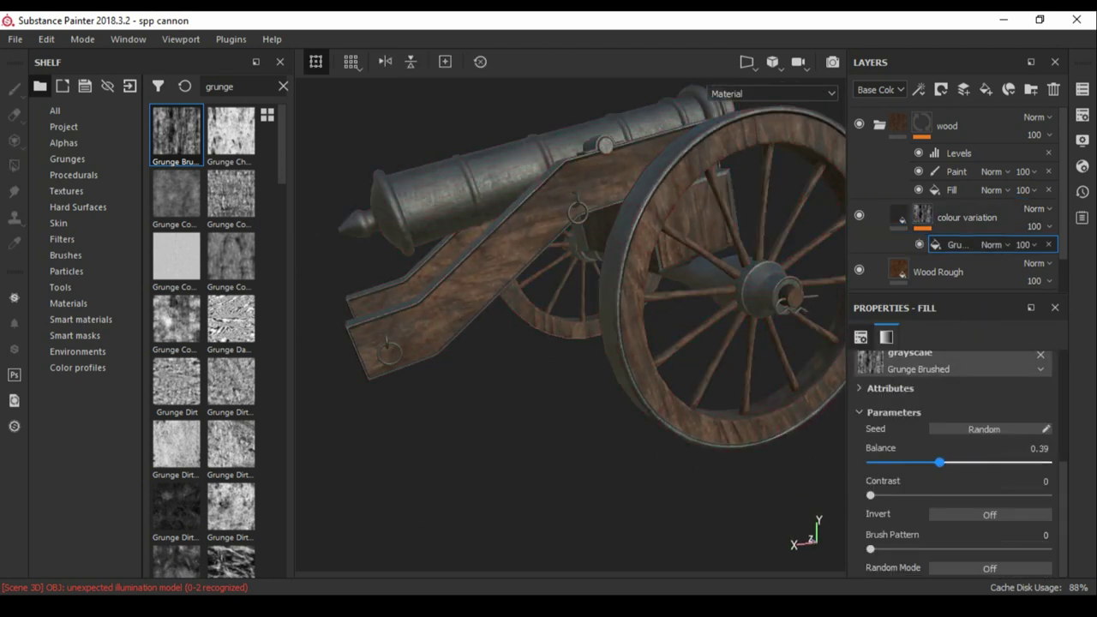
pyautogui.moveTo(940, 462); pyautogui.dragTo(935, 462)
pyautogui.keyDown('alt'); pyautogui.moveTo(531, 291); pyautogui.dragTo(600, 300); pyautogui.keyUp('alt')
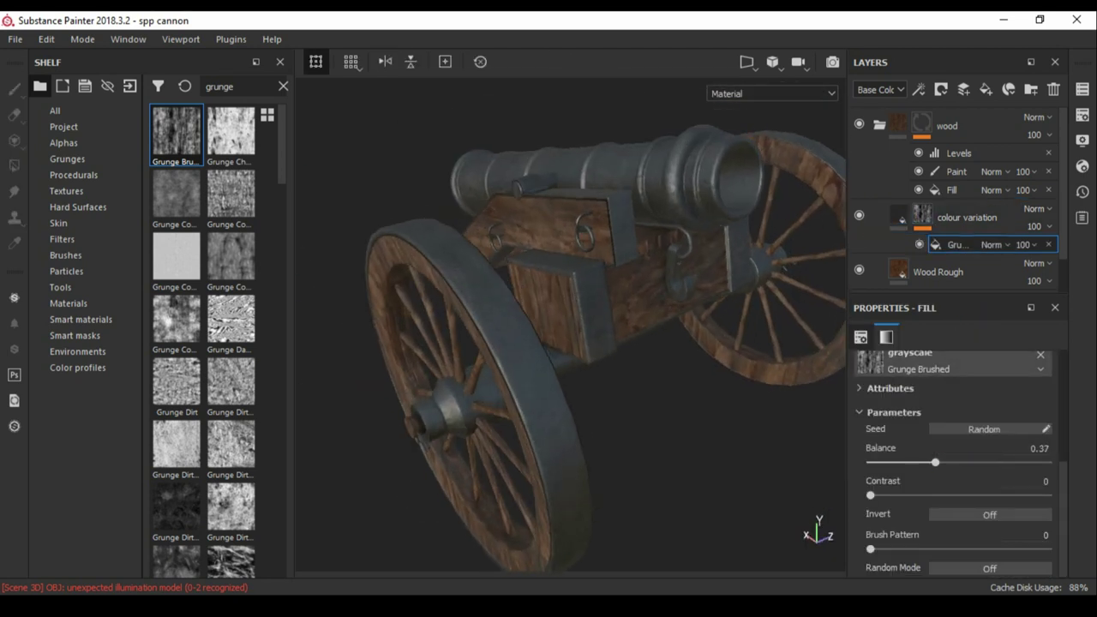
pyautogui.keyDown('alt'); pyautogui.moveTo(566, 343); pyautogui.dragTo(617, 316); pyautogui.keyUp('alt')
pyautogui.scroll(3, 617, 316)
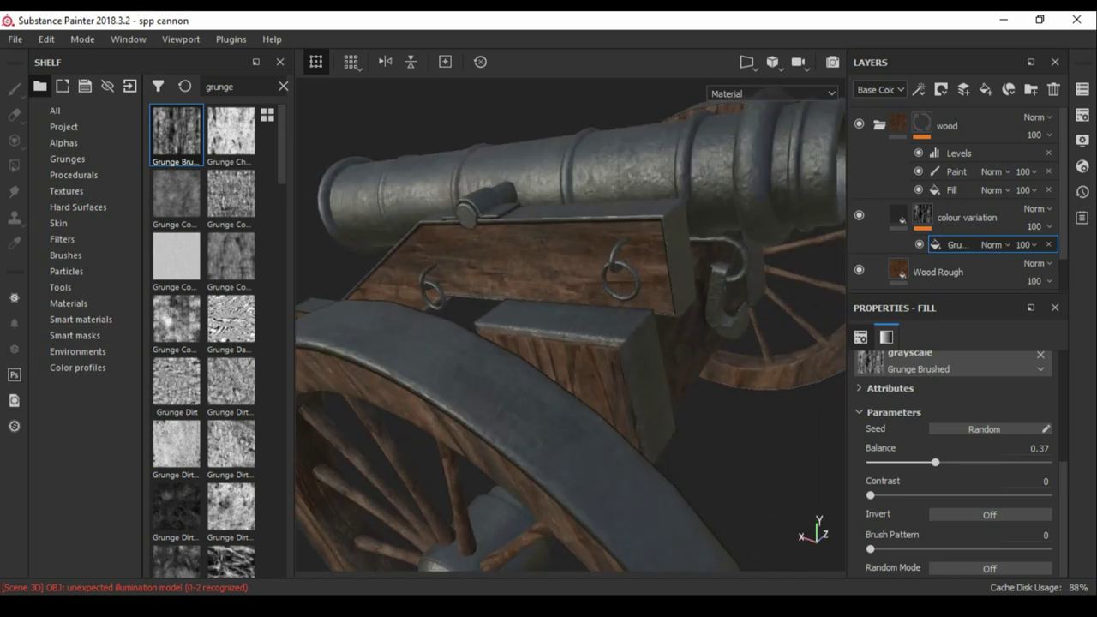
pyautogui.keyDown('alt'); pyautogui.moveTo(566, 342); pyautogui.dragTo(480, 326); pyautogui.keyUp('alt')
pyautogui.click(967, 217)
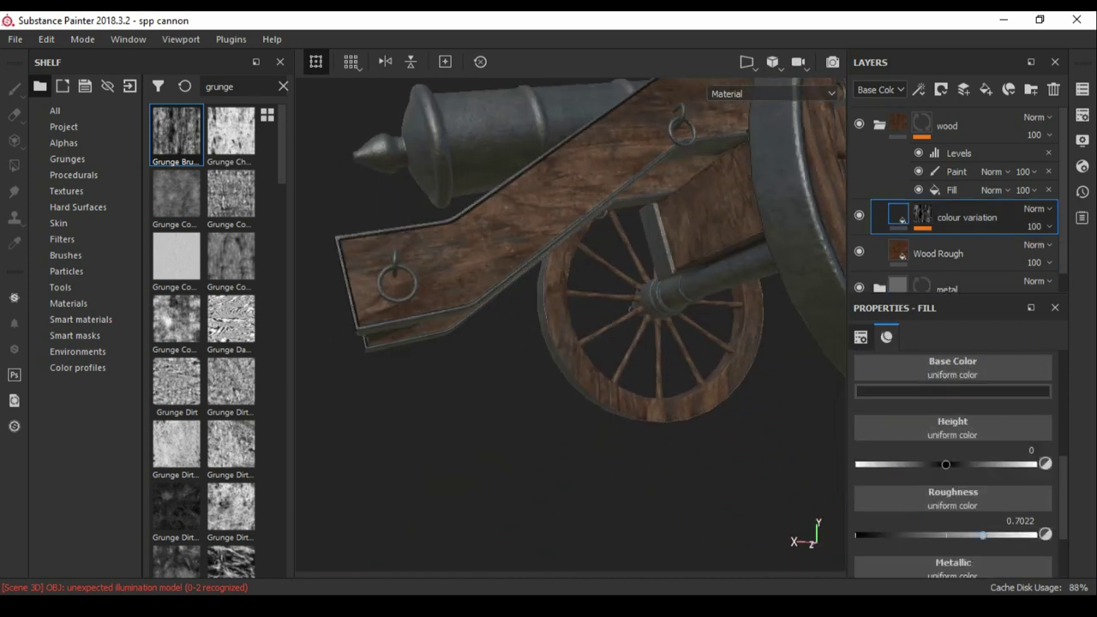
pyautogui.keyDown('alt'); pyautogui.moveTo(565, 343); pyautogui.dragTo(651, 325); pyautogui.keyUp('alt')
# Give the Wood Rough fill a warm brown colour (R 0.329, G 0.236, B 0.174).
pyautogui.click(938, 254)
pyautogui.click(994, 440)
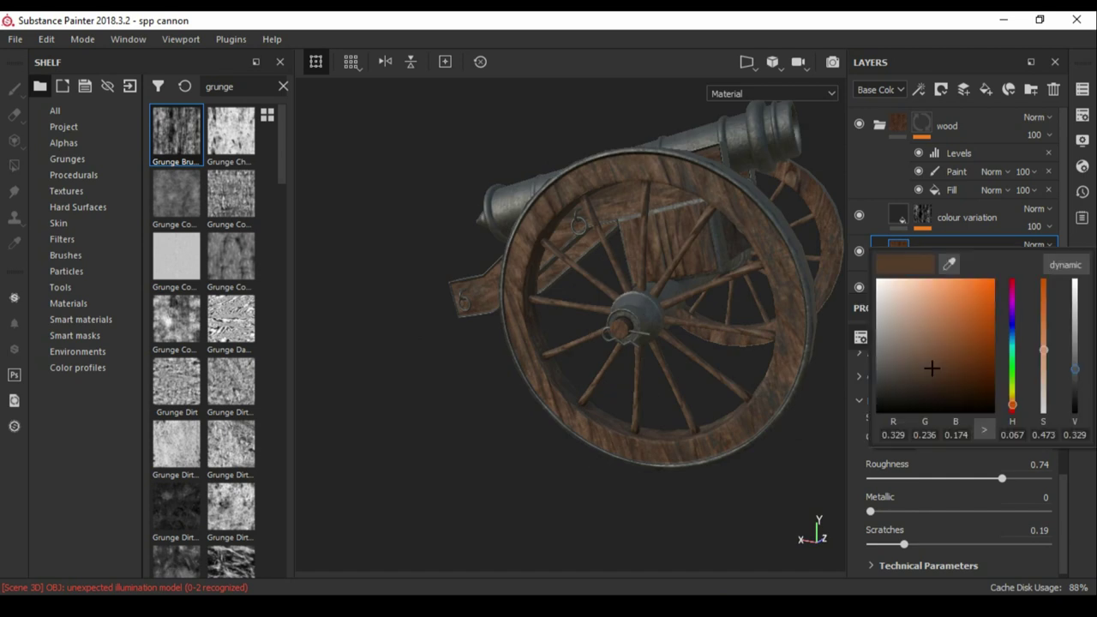
pyautogui.keyDown('alt'); pyautogui.moveTo(565, 343); pyautogui.dragTo(480, 334); pyautogui.keyUp('alt')
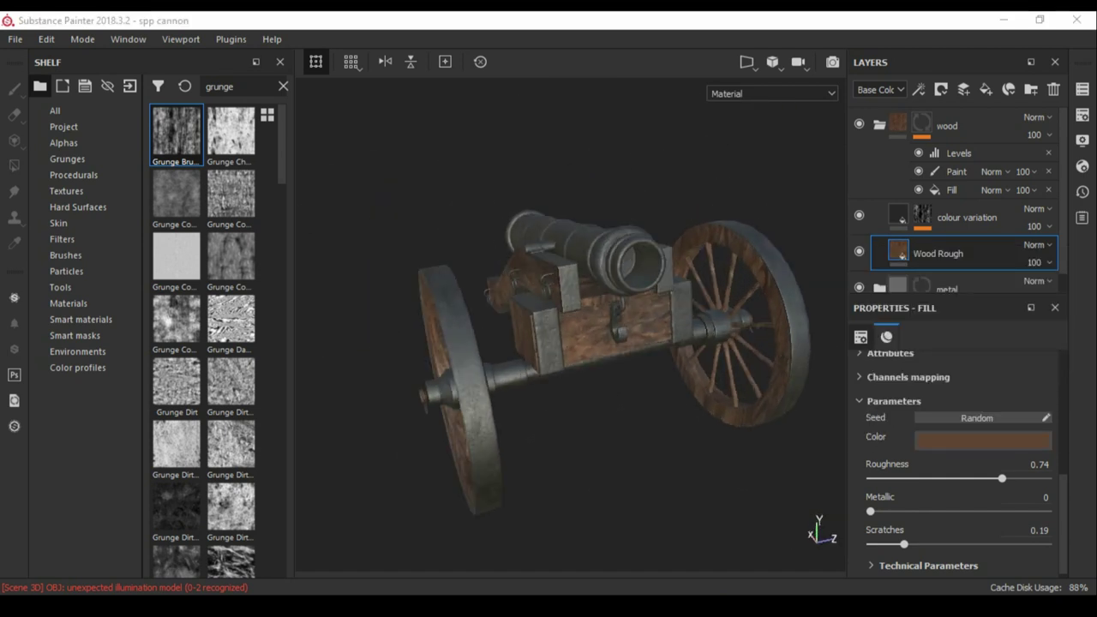
pyautogui.moveTo(566, 342)
pyautogui.keyDown('alt'); pyautogui.mouseDown()
pyautogui.moveTo(514, 343)
pyautogui.moveTo(600, 257)
pyautogui.mouseUp(); pyautogui.keyUp('alt')
# Review the scratch layer's grunge fill and the noise layer's Levels and BnW Spots 2 settings.
pyautogui.scroll(-5, 960, 198)
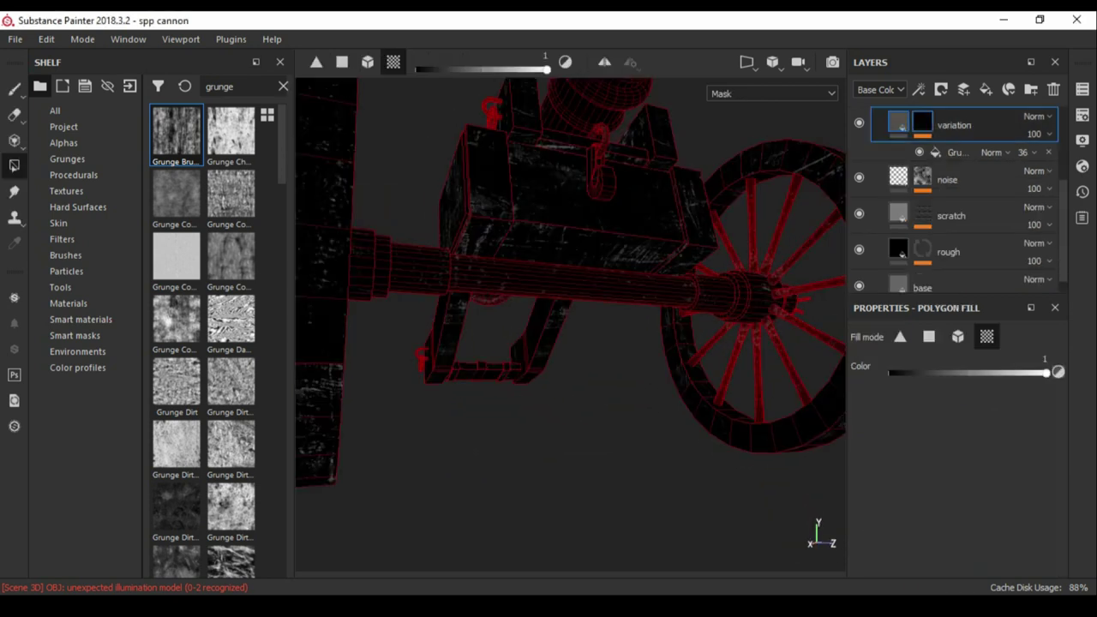
pyautogui.click(956, 263)
pyautogui.click(947, 161)
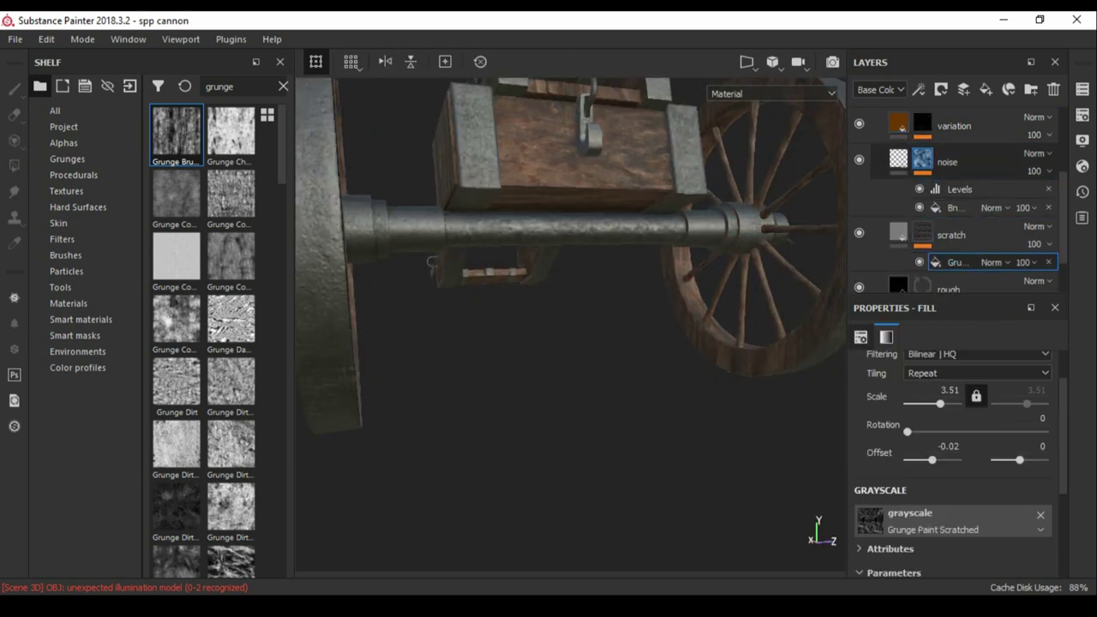
pyautogui.click(959, 189)
pyautogui.click(954, 207)
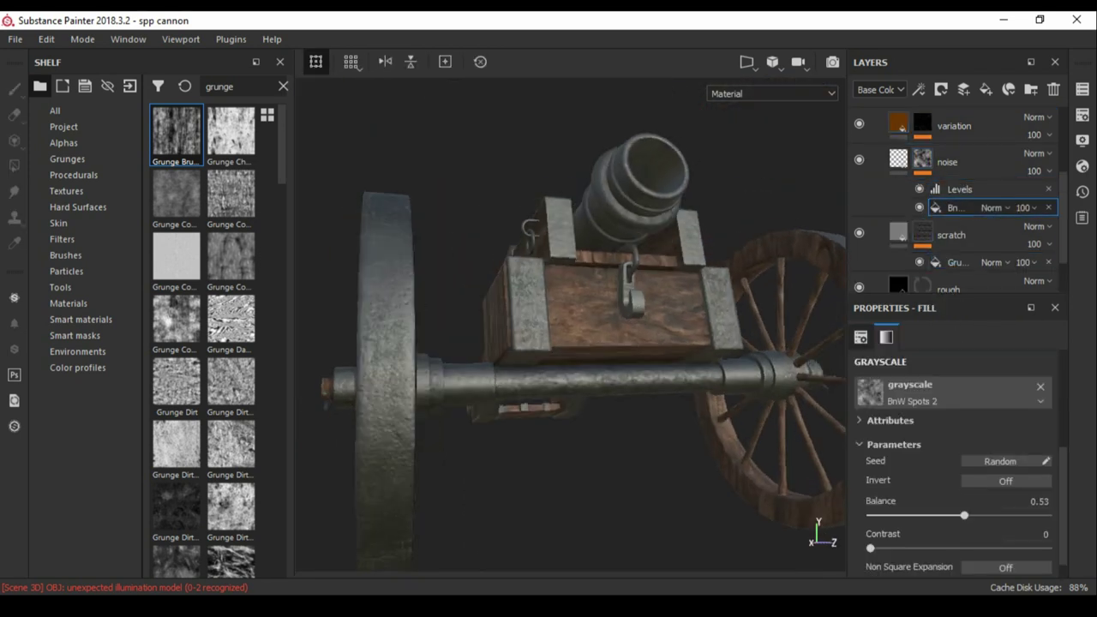
pyautogui.click(947, 161)
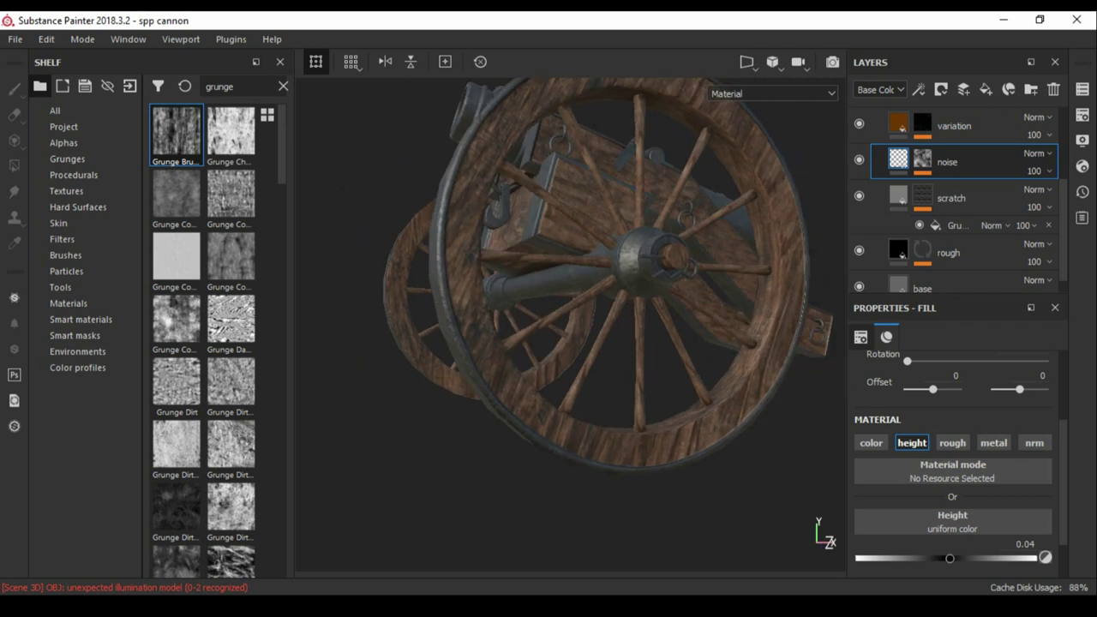
# Enable the metal channel on the scratch layer and make the scratches fully metallic.
pyautogui.click(951, 198)
pyautogui.scroll(3, 955, 197)
pyautogui.keyDown('alt'); pyautogui.moveTo(566, 342); pyautogui.dragTo(480, 325); pyautogui.keyUp('alt')
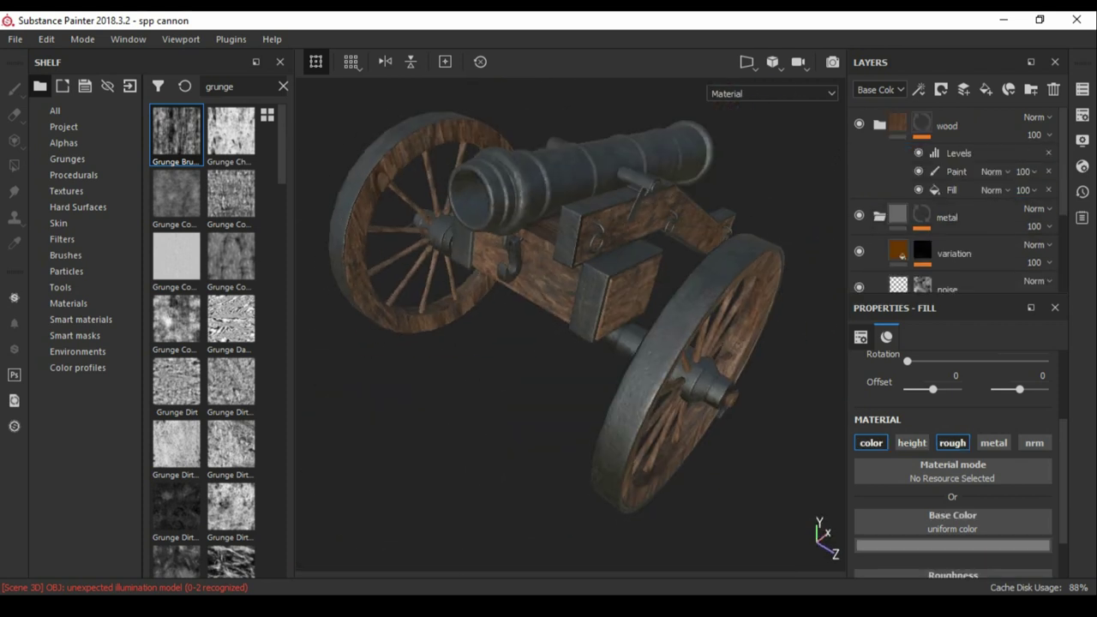
pyautogui.scroll(-3, 955, 206)
pyautogui.click(922, 232)
pyautogui.click(13, 166)
pyautogui.click(898, 231)
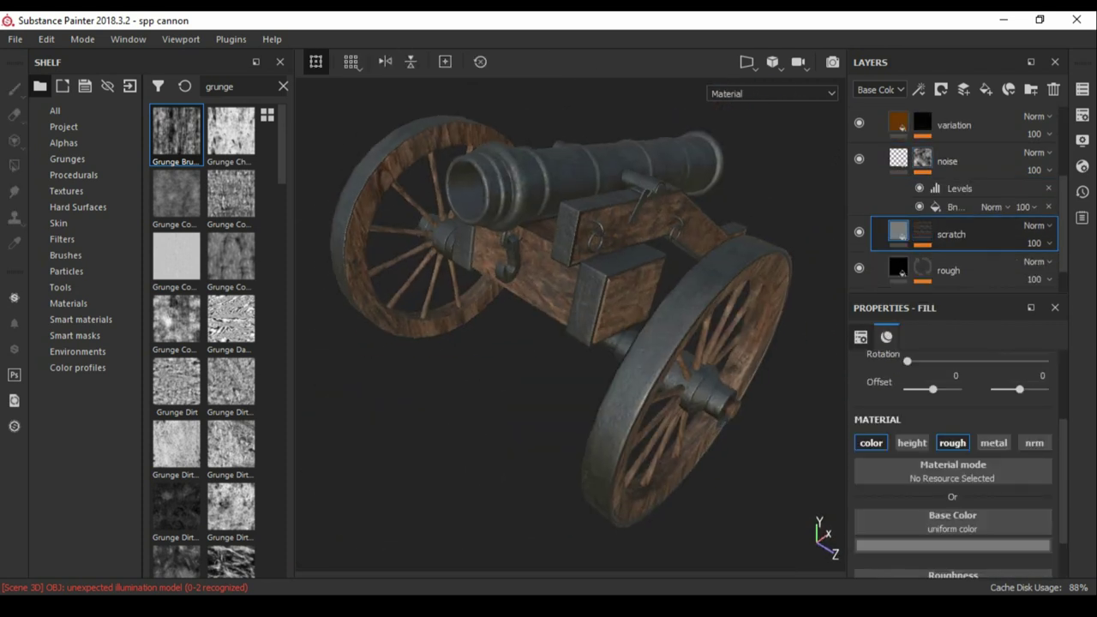
pyautogui.click(993, 385)
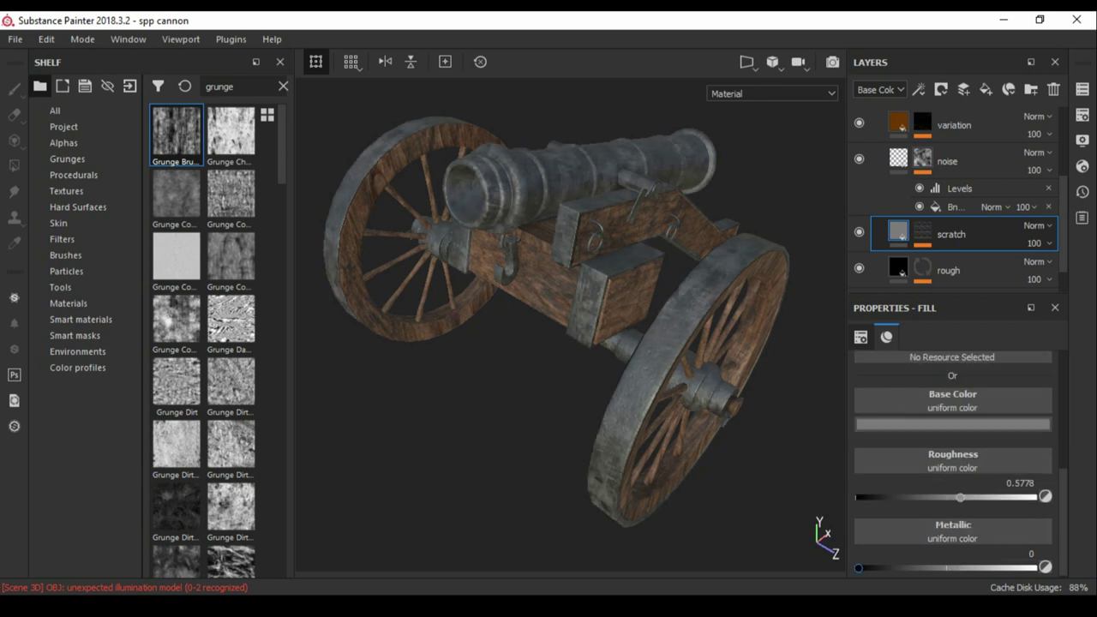
pyautogui.moveTo(566, 343)
pyautogui.keyDown('alt'); pyautogui.mouseDown()
pyautogui.moveTo(514, 326)
pyautogui.moveTo(497, 334)
pyautogui.mouseUp(); pyautogui.keyUp('alt')
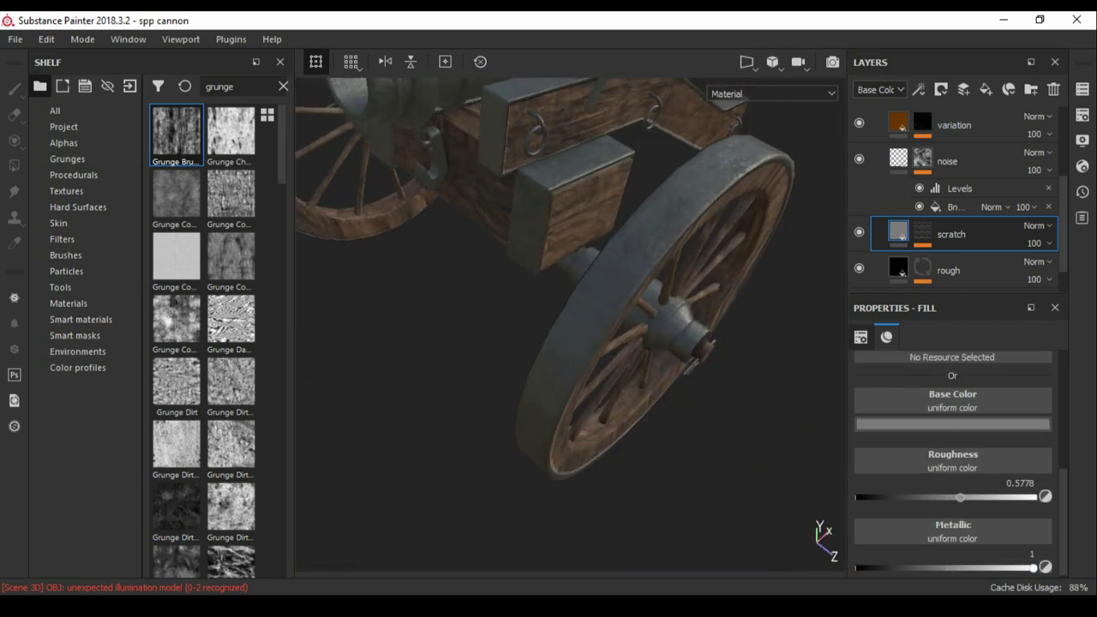
pyautogui.keyDown('alt'); pyautogui.moveTo(565, 343); pyautogui.dragTo(480, 326); pyautogui.keyUp('alt')
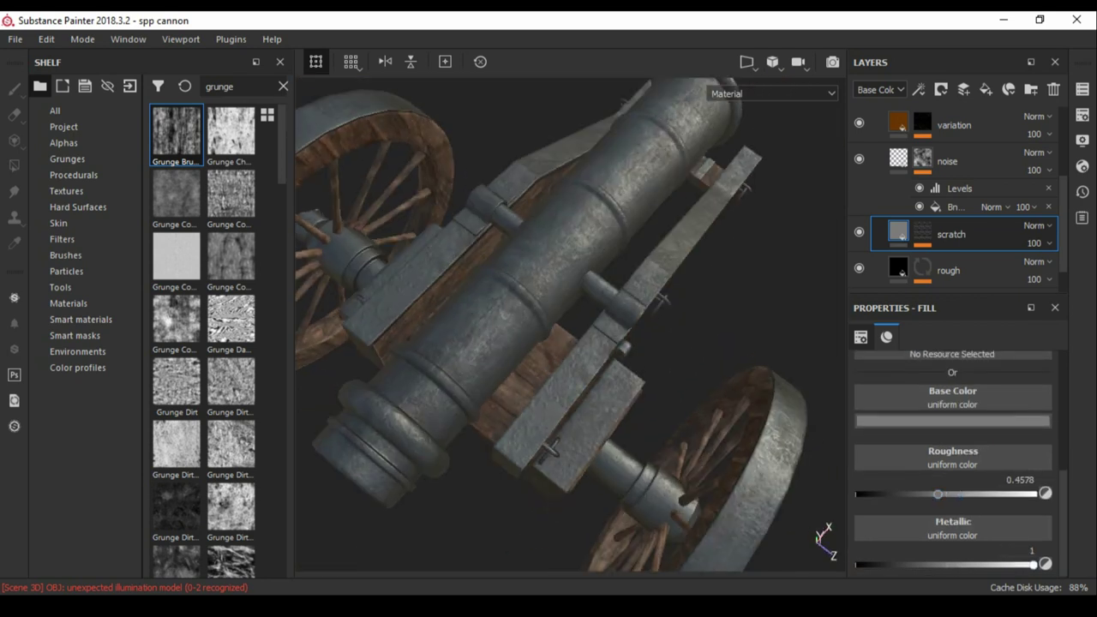
# Add a scratched grunge mask to the variation layer, raise its balance, and lower metallic to 0.5911.
pyautogui.click(898, 122)
pyautogui.scroll(-2, 952, 463)
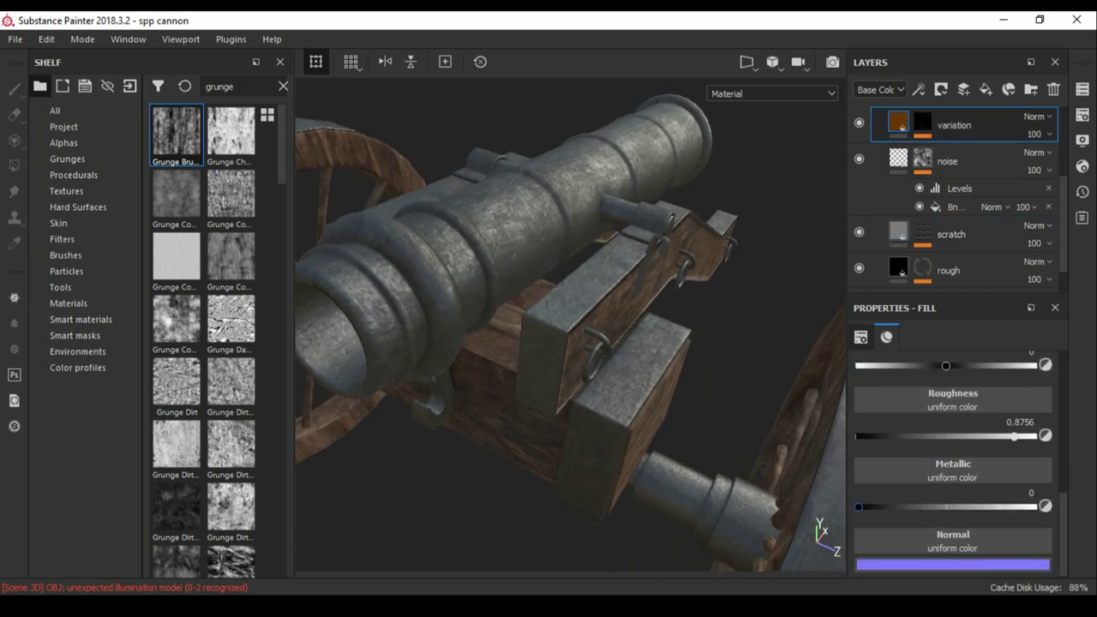
pyautogui.moveTo(566, 343)
pyautogui.keyDown('alt'); pyautogui.mouseDown()
pyautogui.moveTo(514, 326)
pyautogui.moveTo(463, 334)
pyautogui.moveTo(531, 339)
pyautogui.mouseUp(); pyautogui.keyUp('alt')
pyautogui.moveTo(907, 471); pyautogui.dragTo(918, 471)
pyautogui.click(954, 125)
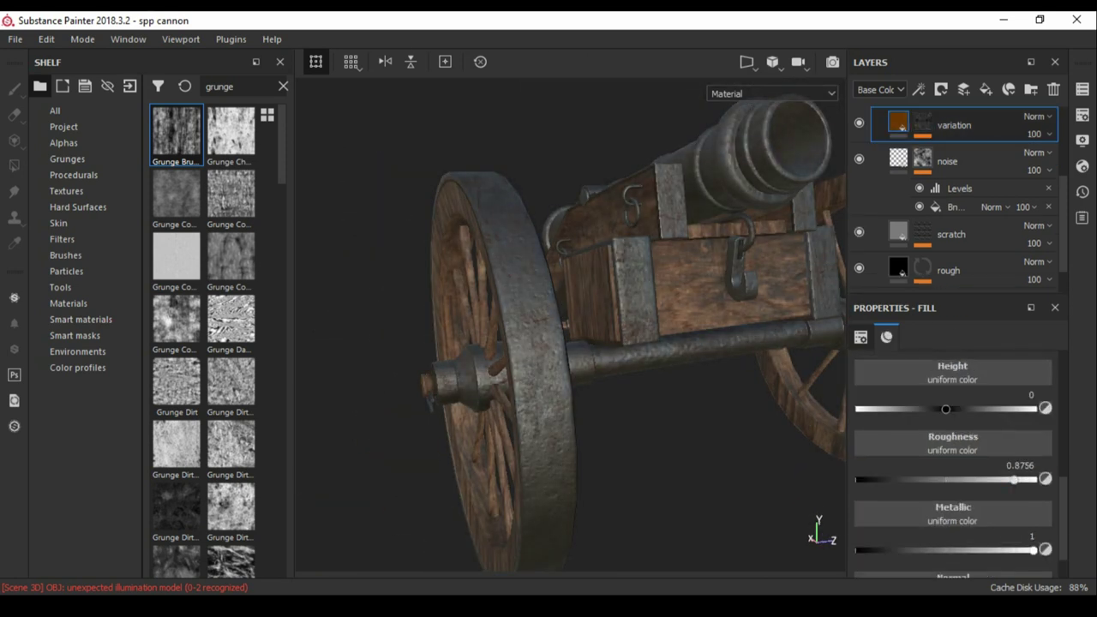
pyautogui.moveTo(532, 338)
pyautogui.keyDown('alt'); pyautogui.mouseDown()
pyautogui.moveTo(403, 411)
pyautogui.moveTo(635, 368)
pyautogui.mouseUp(); pyautogui.keyUp('alt')
pyautogui.scroll(-2, 953, 480)
# Check the grunge effect's blend mode options, then orbit to review the whole cannon.
pyautogui.click(994, 151)
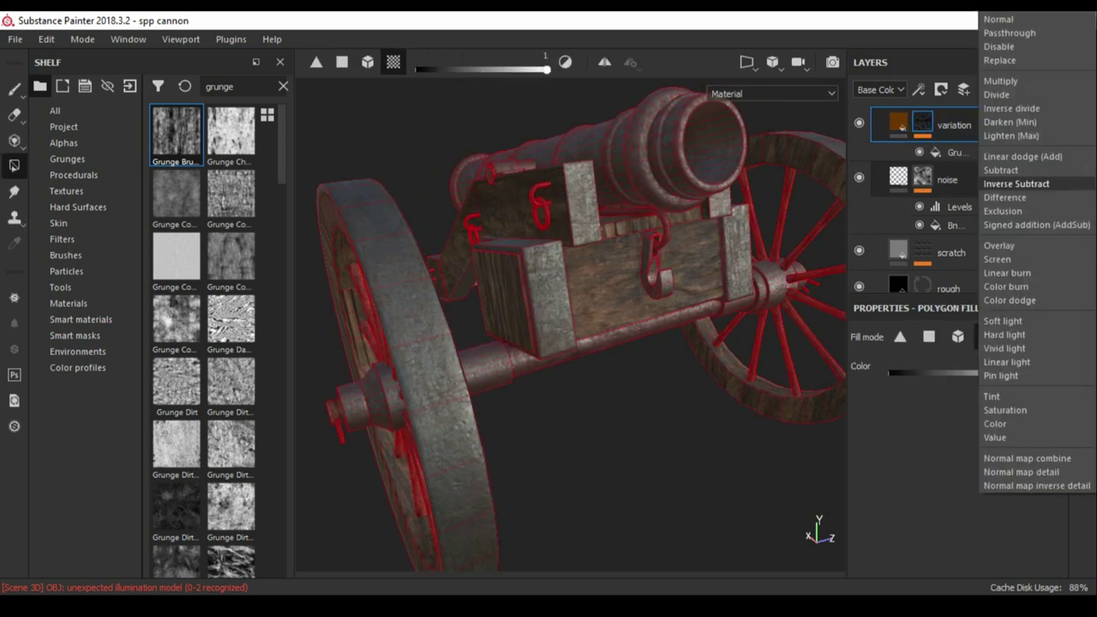
pyautogui.click(1028, 184)
pyautogui.hotkey('ctrl', 'z')
pyautogui.keyDown('alt'); pyautogui.moveTo(514, 343); pyautogui.dragTo(600, 257); pyautogui.keyUp('alt')
pyautogui.keyDown('alt'); pyautogui.moveTo(512, 150); pyautogui.dragTo(583, 223); pyautogui.keyUp('alt')
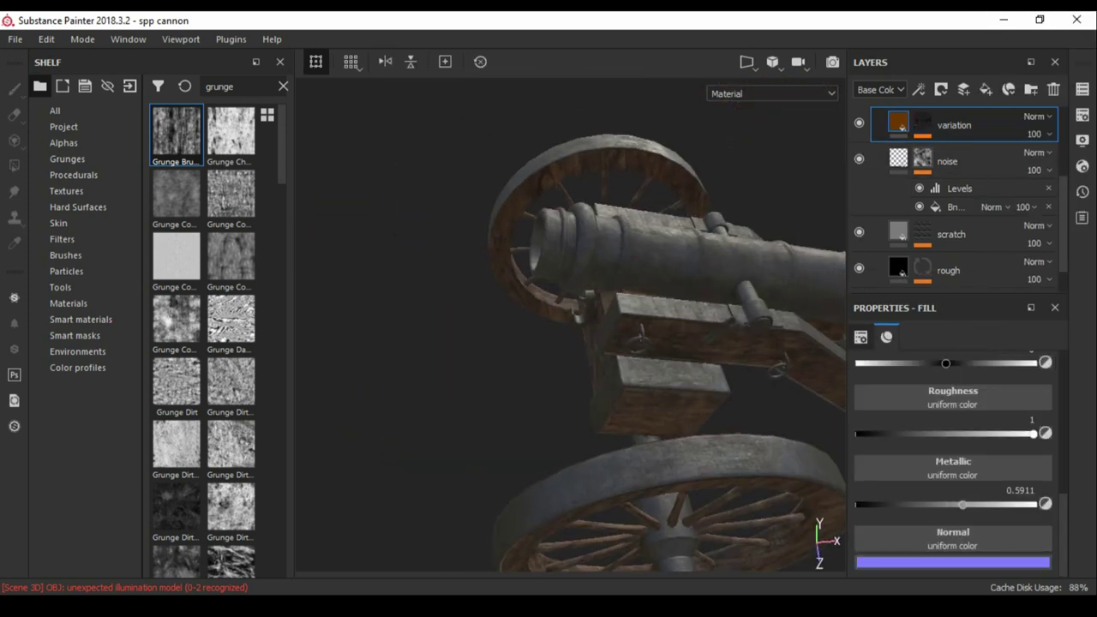
pyautogui.keyDown('alt'); pyautogui.moveTo(565, 326); pyautogui.dragTo(480, 308); pyautogui.keyUp('alt')
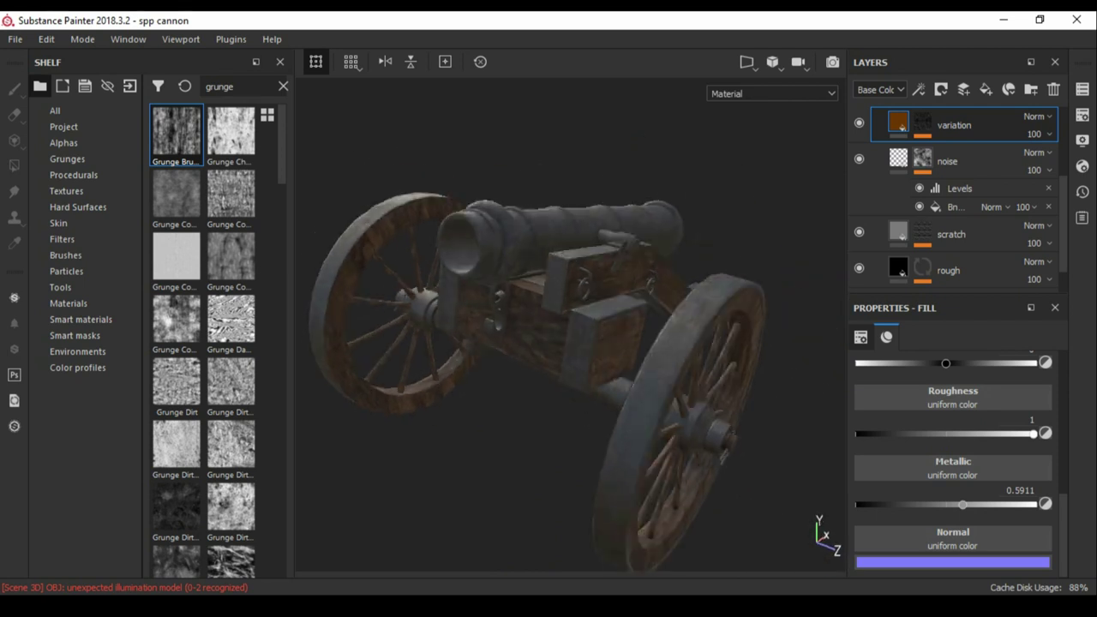
pyautogui.keyDown('alt'); pyautogui.moveTo(548, 343); pyautogui.dragTo(429, 342); pyautogui.keyUp('alt')
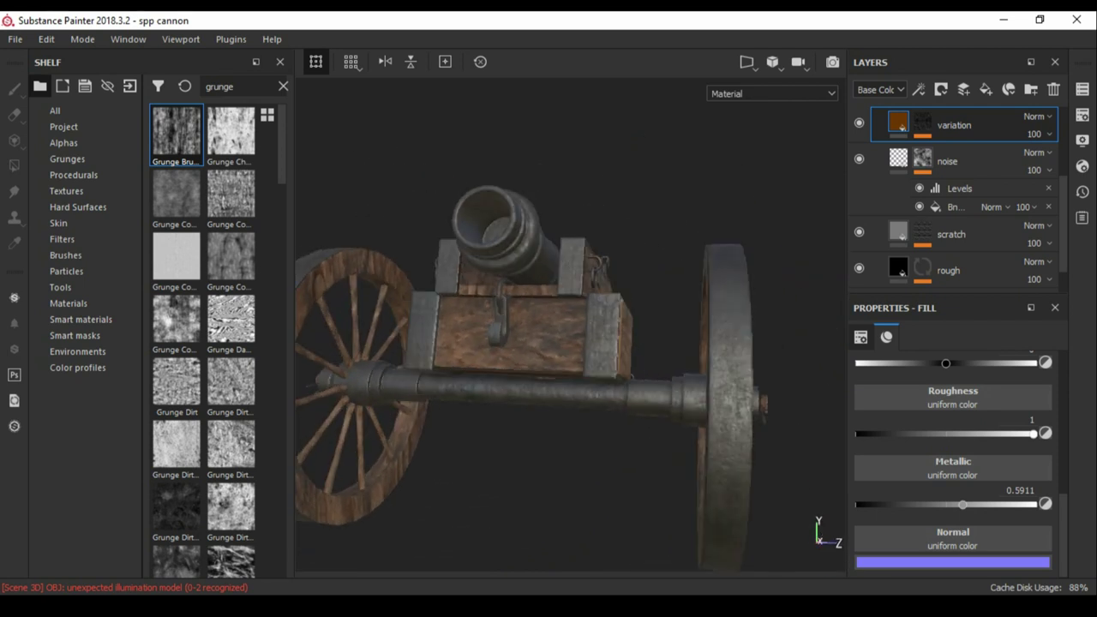
pyautogui.click(951, 234)
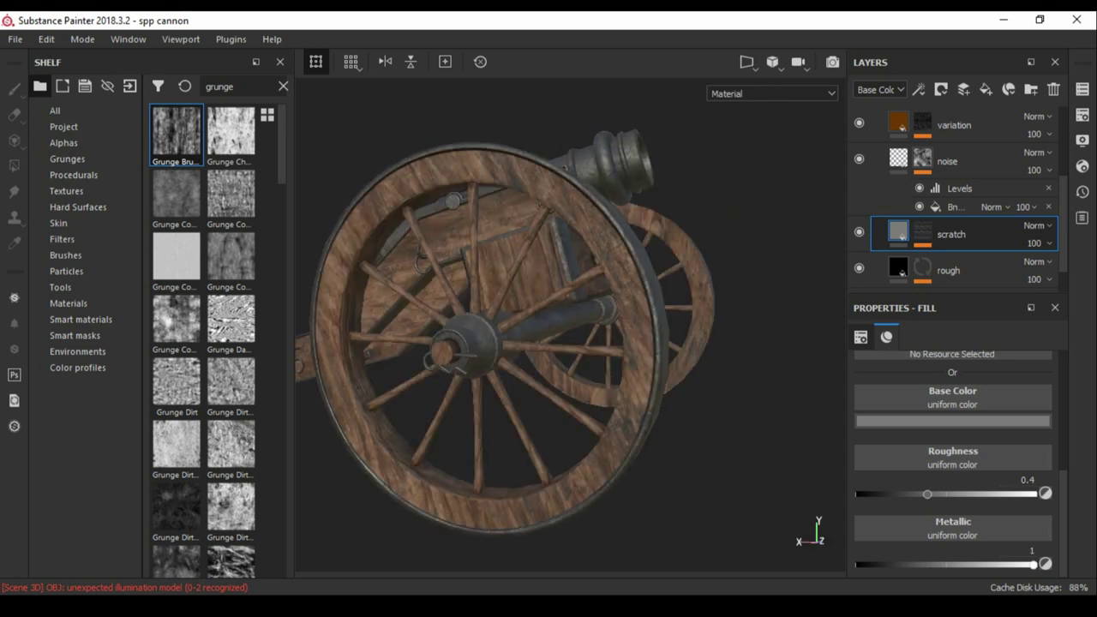
# Add a Grunge Brushed effect to the wood's colour variation mask.
pyautogui.click(967, 162)
pyautogui.moveTo(176, 133); pyautogui.dragTo(898, 159)
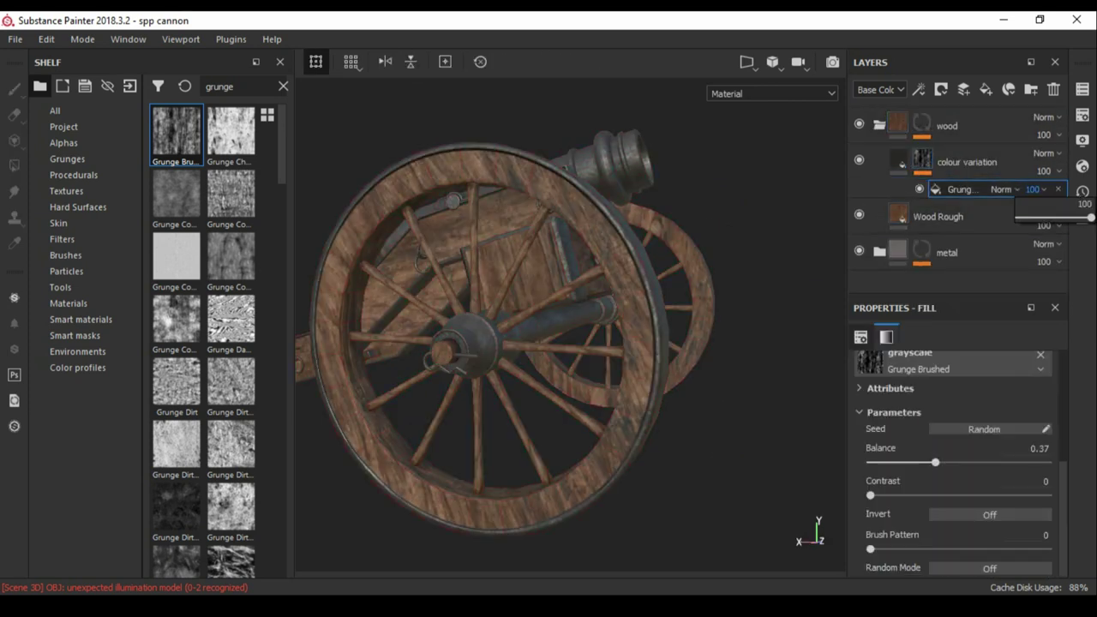
pyautogui.click(967, 162)
pyautogui.keyDown('alt'); pyautogui.moveTo(514, 343); pyautogui.dragTo(600, 343); pyautogui.keyUp('alt')
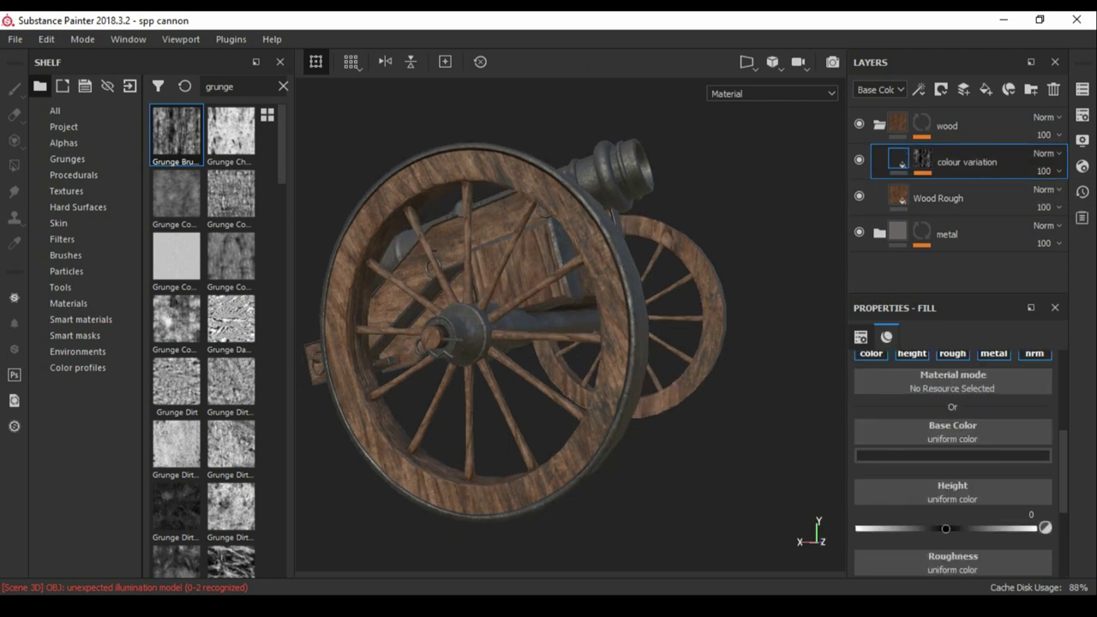
pyautogui.keyDown('alt'); pyautogui.moveTo(514, 343); pyautogui.dragTo(600, 343); pyautogui.keyUp('alt')
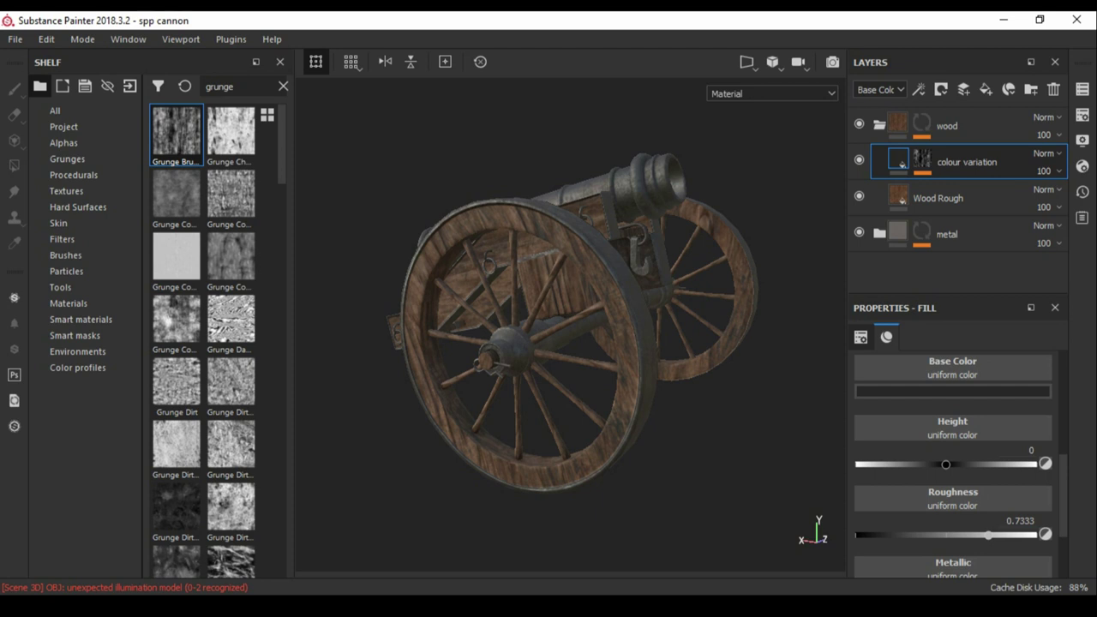
pyautogui.moveTo(514, 343)
pyautogui.keyDown('alt'); pyautogui.mouseDown()
pyautogui.moveTo(583, 343)
pyautogui.moveTo(634, 369)
pyautogui.mouseUp(); pyautogui.keyUp('alt')
pyautogui.click(938, 198)
pyautogui.click(983, 440)
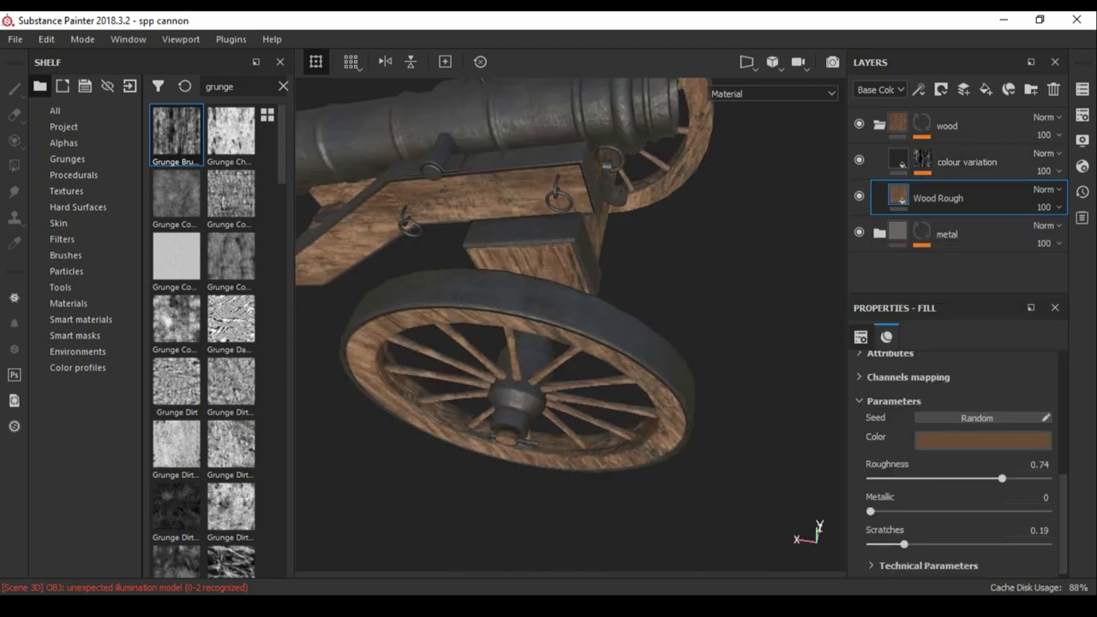
pyautogui.keyDown('alt'); pyautogui.moveTo(566, 343); pyautogui.dragTo(617, 343); pyautogui.keyUp('alt')
# Set the Grunge Brushed effect to Balance 0.61 and opacity 76.
pyautogui.moveTo(176, 133); pyautogui.dragTo(967, 162)
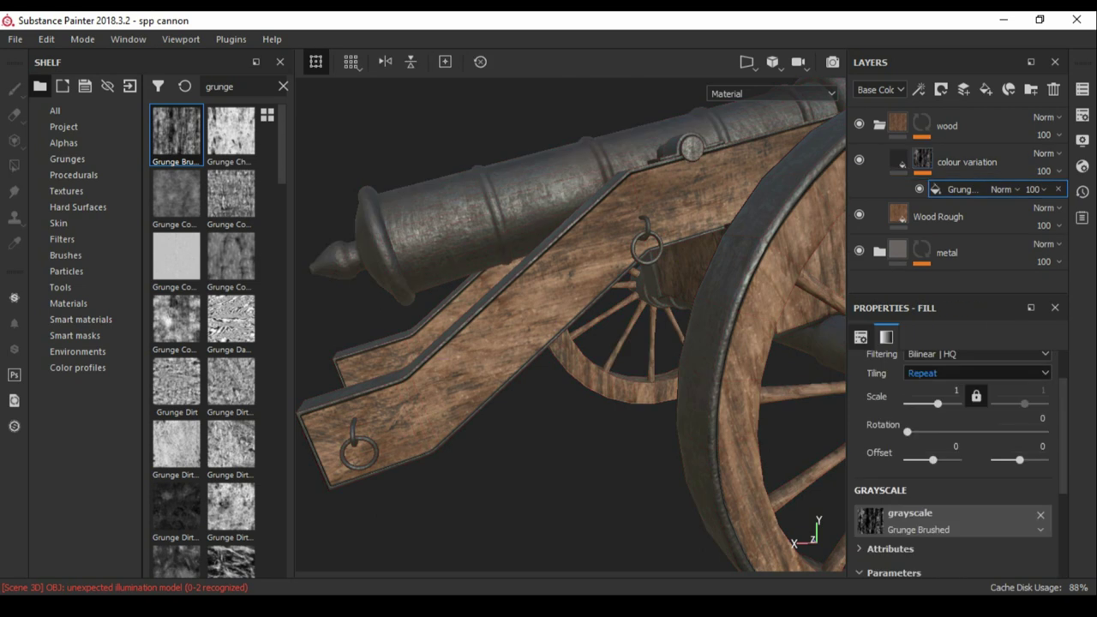
pyautogui.scroll(-3, 951, 454)
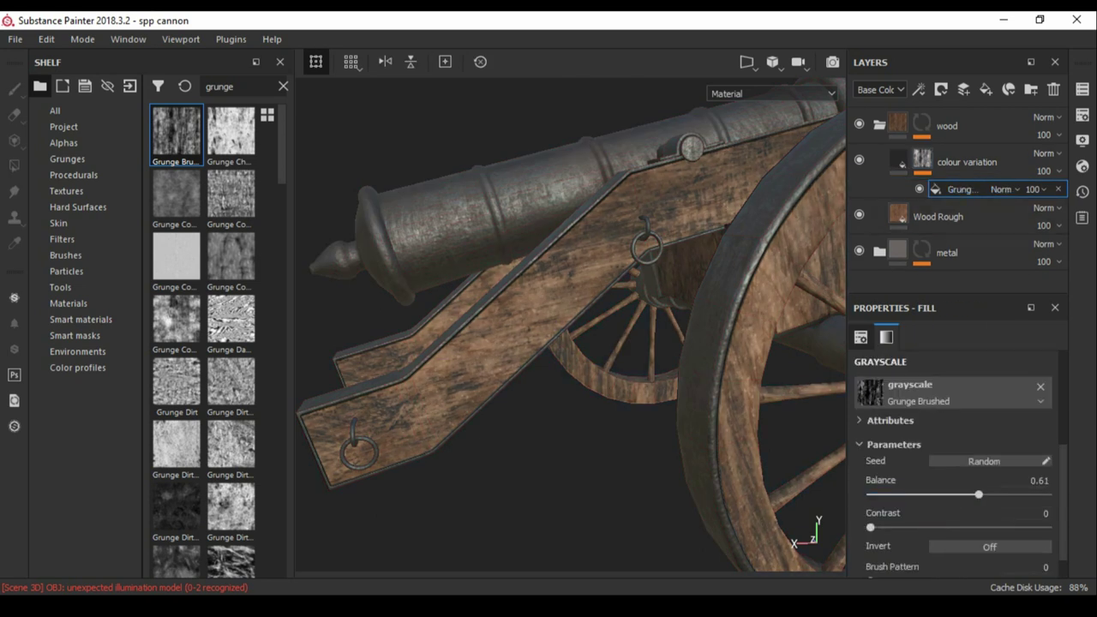
pyautogui.scroll(-1, 960, 463)
pyautogui.scroll(-3, 571, 326)
pyautogui.keyDown('alt'); pyautogui.moveTo(565, 325); pyautogui.dragTo(703, 325); pyautogui.keyUp('alt')
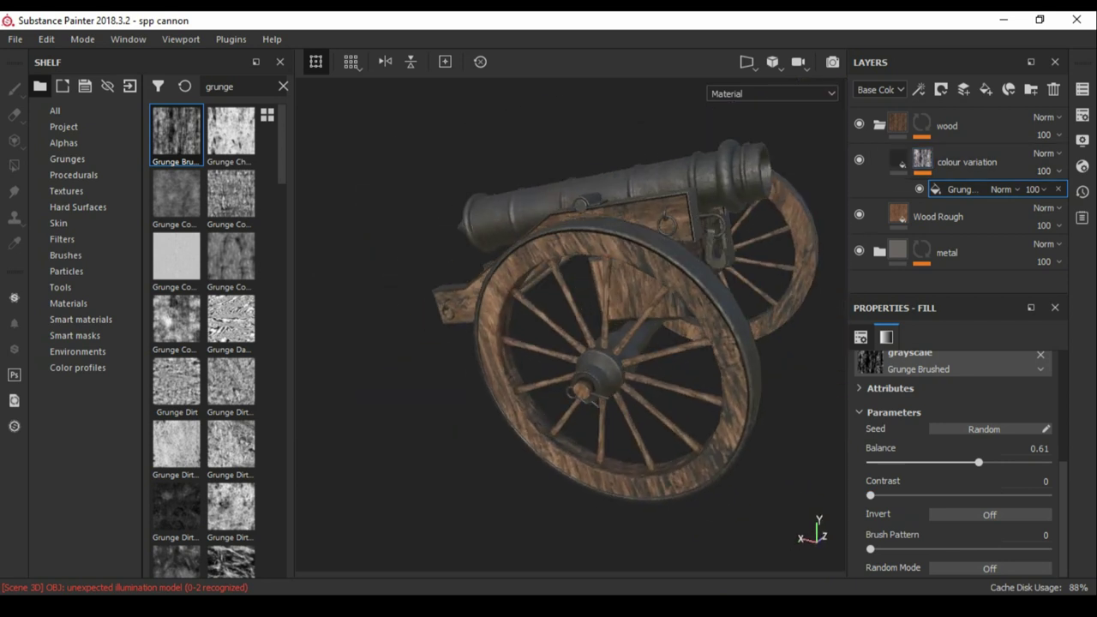
pyautogui.keyDown('alt'); pyautogui.moveTo(566, 325); pyautogui.dragTo(385, 300); pyautogui.keyUp('alt')
pyautogui.scroll(2, 570, 325)
pyautogui.moveTo(1072, 218); pyautogui.dragTo(1075, 218)
pyautogui.moveTo(565, 326)
pyautogui.keyDown('alt'); pyautogui.mouseDown()
pyautogui.moveTo(686, 326)
pyautogui.moveTo(771, 309)
pyautogui.moveTo(463, 325)
pyautogui.mouseUp(); pyautogui.keyUp('alt')
# Rotate the Wood Rough grain by 90 degrees.
pyautogui.click(938, 216)
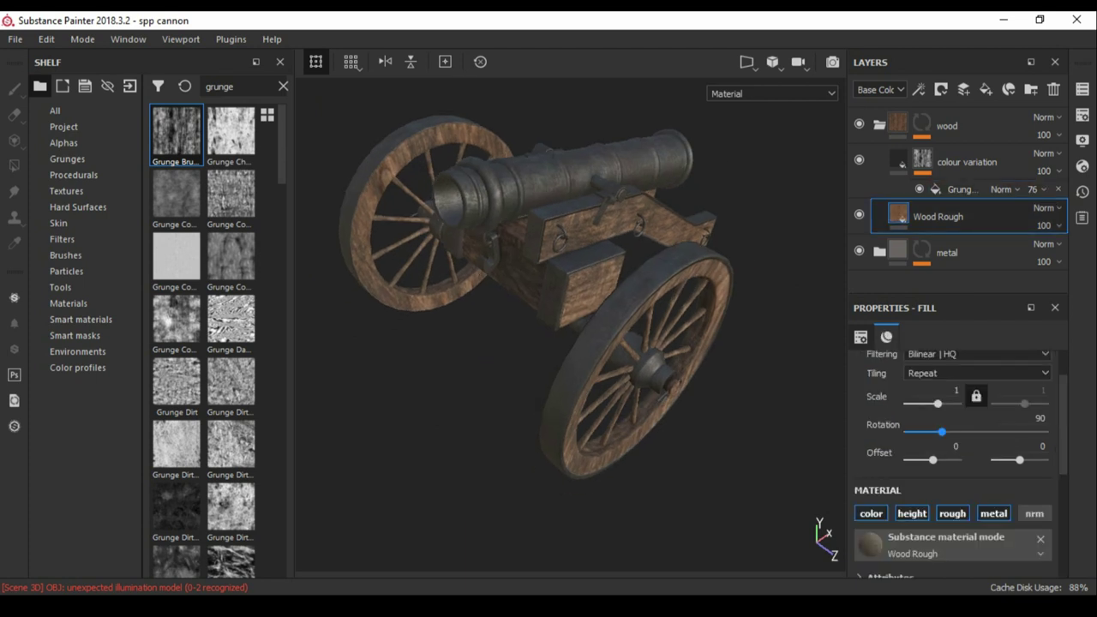
pyautogui.moveTo(931, 459); pyautogui.dragTo(924, 459)
pyautogui.moveTo(514, 325)
pyautogui.keyDown('alt'); pyautogui.mouseDown()
pyautogui.moveTo(685, 317)
pyautogui.moveTo(583, 343)
pyautogui.moveTo(549, 343)
pyautogui.moveTo(634, 329)
pyautogui.moveTo(429, 343)
pyautogui.moveTo(506, 334)
pyautogui.mouseUp(); pyautogui.keyUp('alt')
pyautogui.scroll(-3, 956, 454)
pyautogui.scroll(-2, 955, 454)
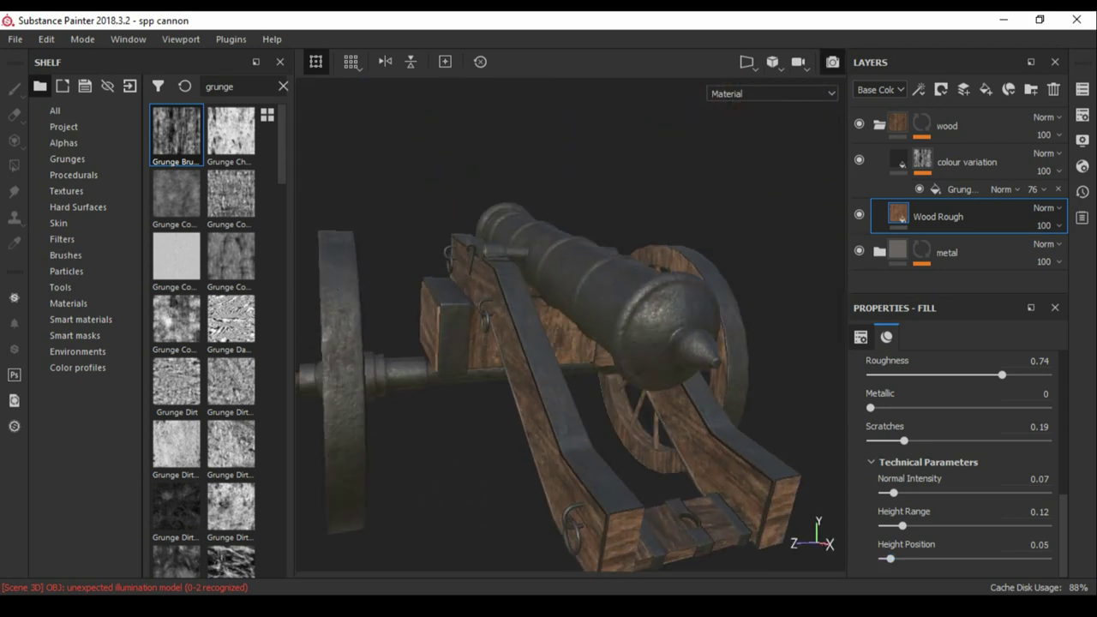
# Preview the cannon in the F10 path-traced render, then return to texturing.
pyautogui.press('F10')
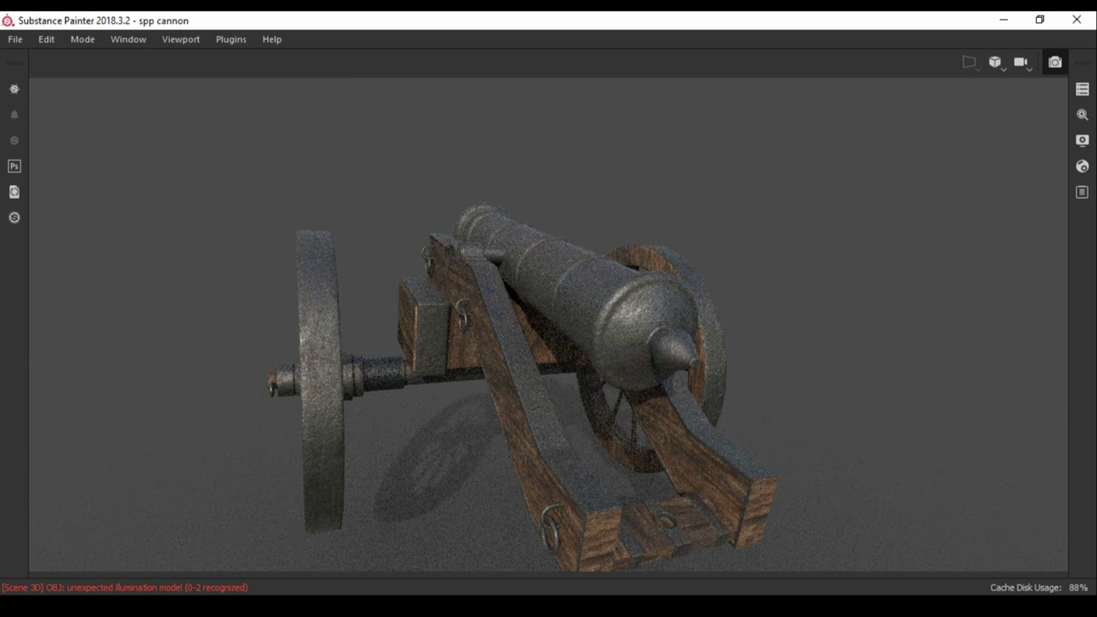
pyautogui.press('F10')
pyautogui.moveTo(514, 334)
pyautogui.keyDown('alt'); pyautogui.mouseDown()
pyautogui.moveTo(651, 330)
pyautogui.moveTo(686, 315)
pyautogui.mouseUp(); pyautogui.keyUp('alt')
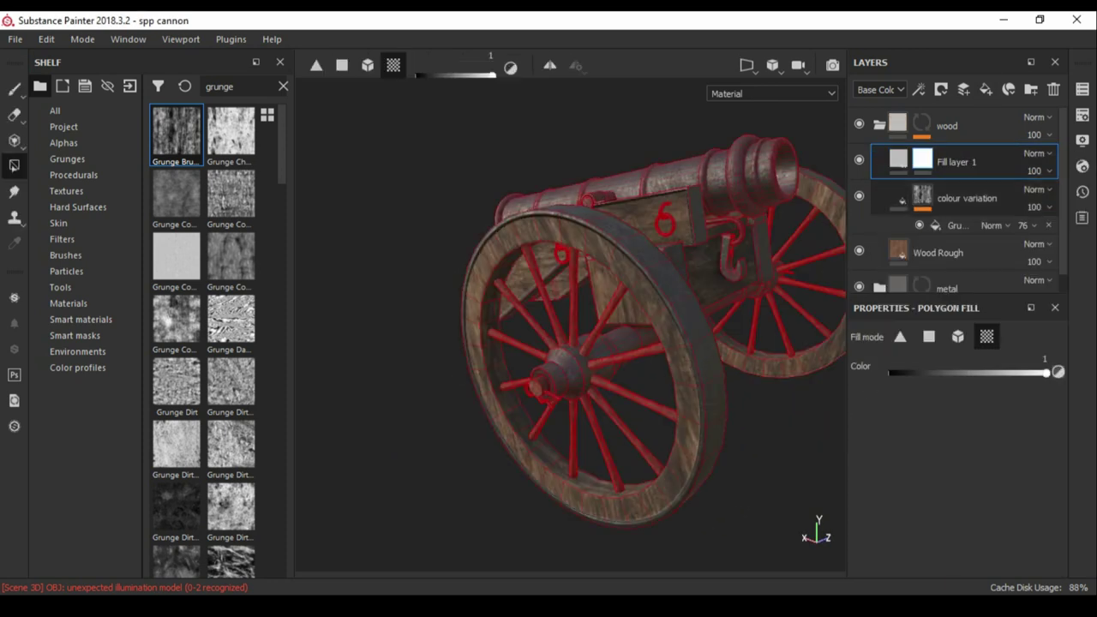
# Name the new fill layer 'noise' in the wood folder and ready it for painting.
pyautogui.press('Return')
pyautogui.keyDown('alt'); pyautogui.moveTo(566, 325); pyautogui.dragTo(703, 326); pyautogui.keyUp('alt')
pyautogui.press('1')
pyautogui.moveTo(592, 209)
pyautogui.keyDown('alt'); pyautogui.mouseDown()
pyautogui.moveTo(649, 289)
pyautogui.moveTo(786, 230)
pyautogui.mouseUp(); pyautogui.keyUp('alt')
pyautogui.moveTo(696, 207)
pyautogui.keyDown('alt'); pyautogui.mouseDown()
pyautogui.moveTo(652, 197)
pyautogui.moveTo(617, 227)
pyautogui.moveTo(617, 257)
pyautogui.moveTo(716, 383)
pyautogui.moveTo(703, 255)
pyautogui.moveTo(557, 232)
pyautogui.mouseUp(); pyautogui.keyUp('alt')
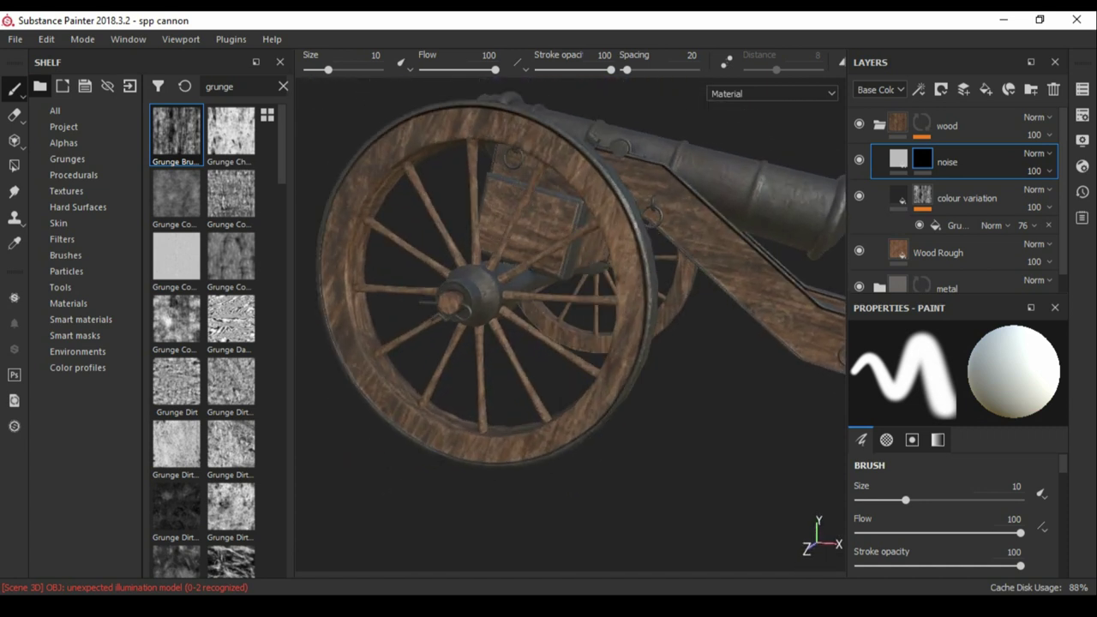
# Add a fill under the noise layer and set its height to -0.2.
pyautogui.click(918, 89)
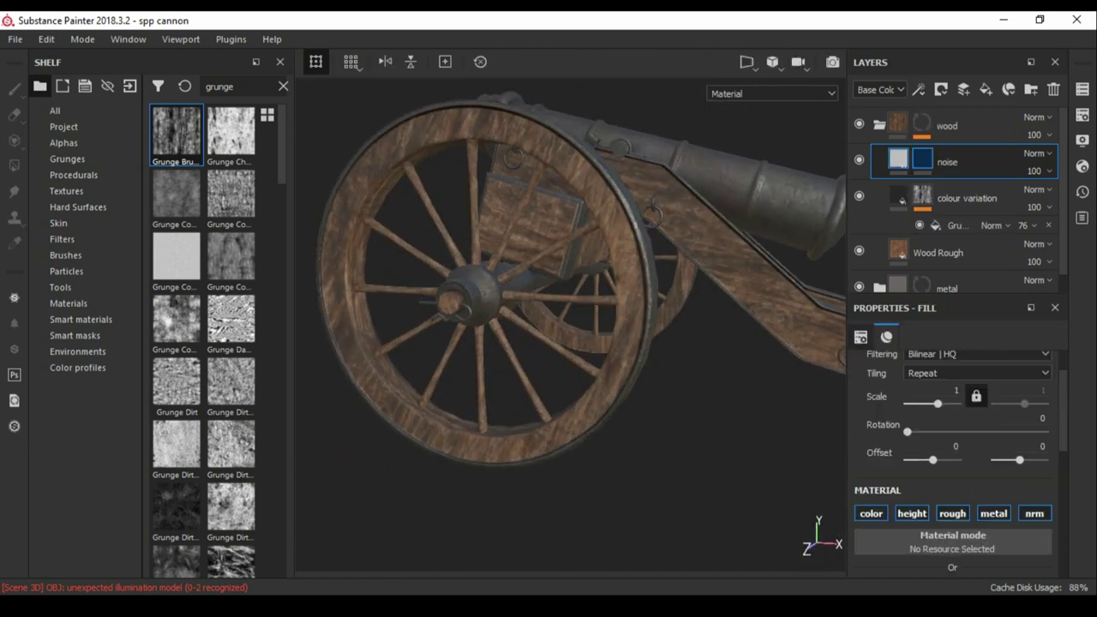
pyautogui.click(918, 90)
pyautogui.click(943, 150)
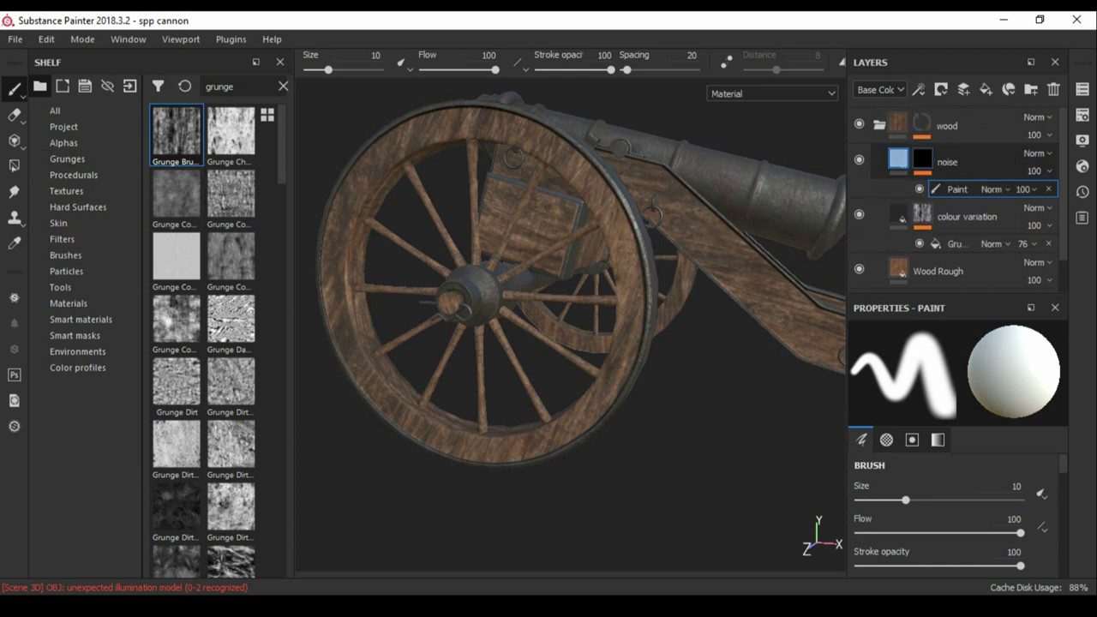
pyautogui.moveTo(945, 501); pyautogui.dragTo(950, 501)
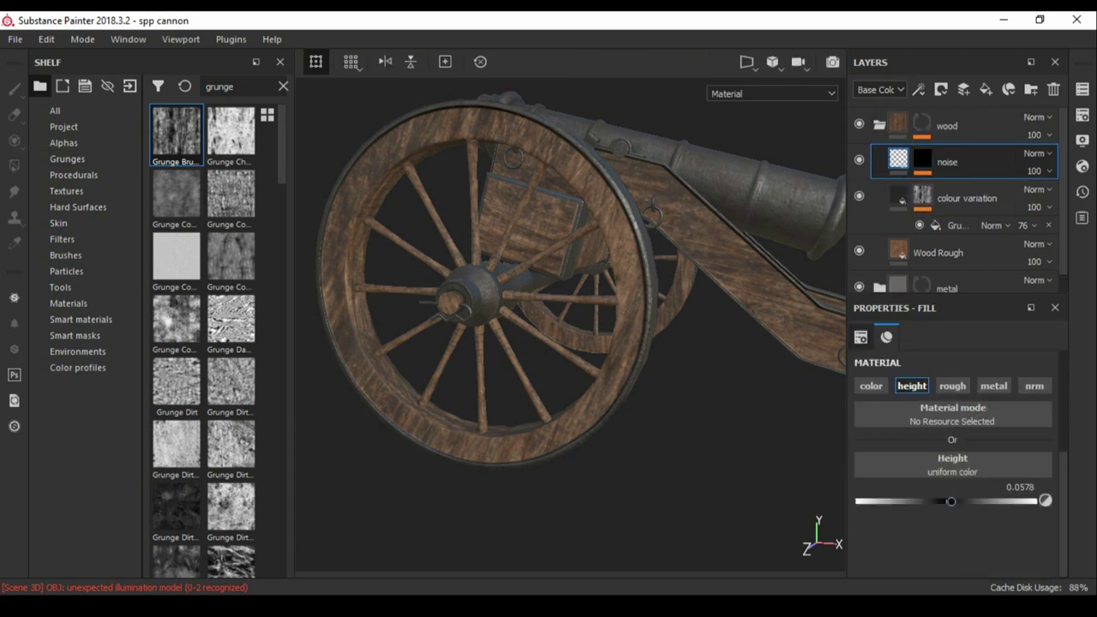
pyautogui.keyDown('alt'); pyautogui.moveTo(514, 300); pyautogui.dragTo(669, 291); pyautogui.keyUp('alt')
# Select the noise mask for painting and choose the Paint Spray brush.
pyautogui.click(922, 158)
pyautogui.press('1')
pyautogui.scroll(-5, 204, 343)
pyautogui.scroll(-3, 204, 343)
pyautogui.scroll(-1, 204, 343)
pyautogui.scroll(-2, 204, 343)
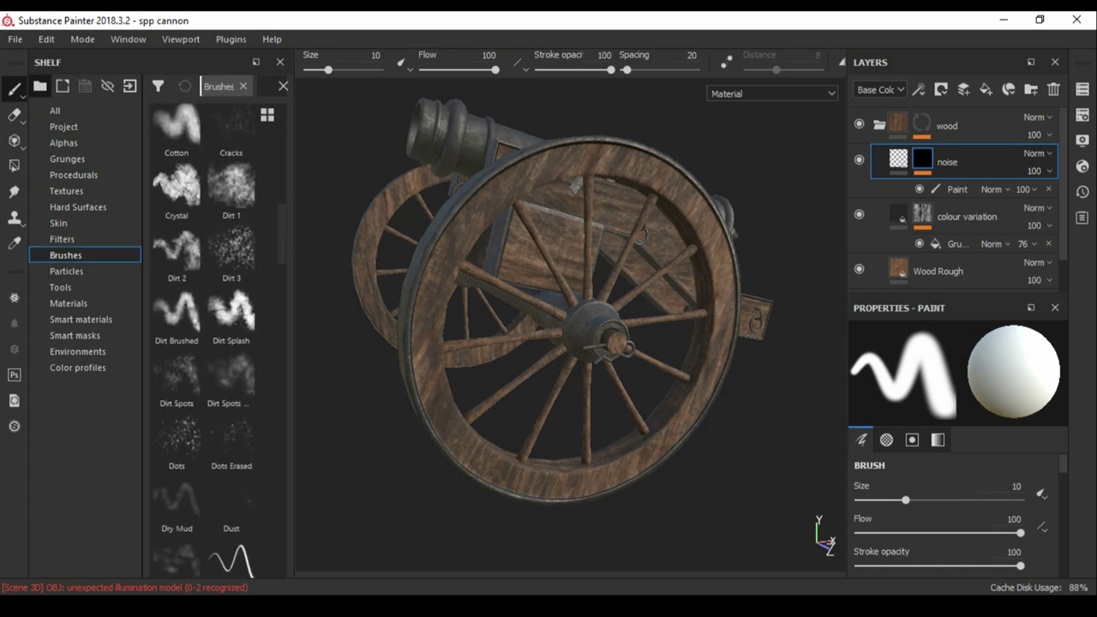
pyautogui.click(231, 190)
pyautogui.scroll(5, 634, 180)
pyautogui.moveTo(634, 180)
pyautogui.keyDown('alt'); pyautogui.mouseDown()
pyautogui.moveTo(602, 276)
pyautogui.moveTo(677, 214)
pyautogui.mouseUp(); pyautogui.keyUp('alt')
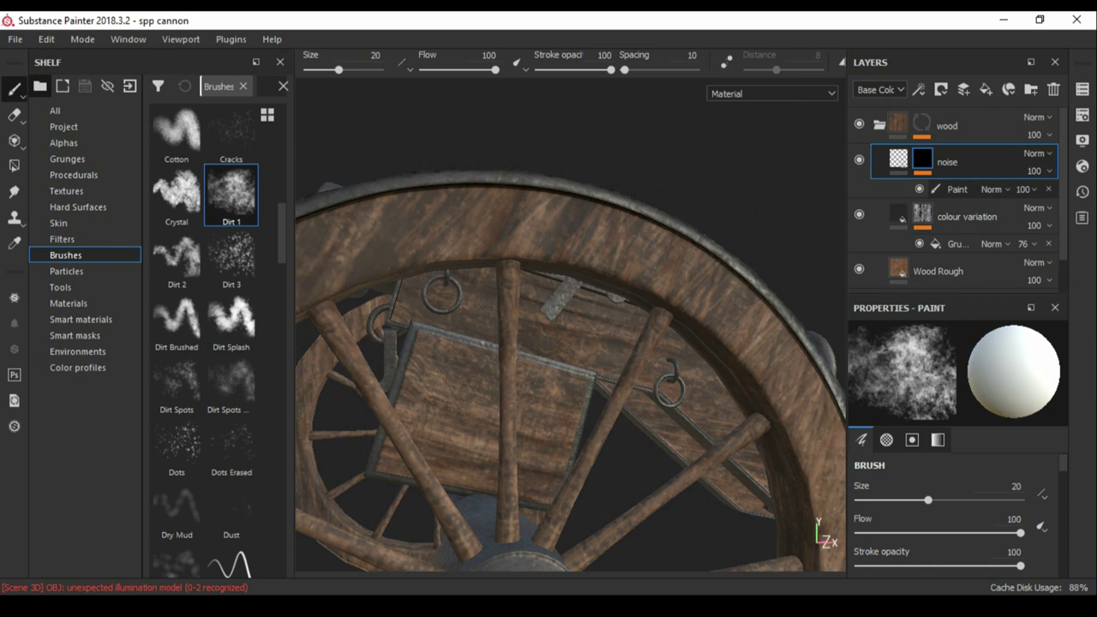
pyautogui.click(957, 188)
pyautogui.click(947, 161)
pyautogui.click(922, 159)
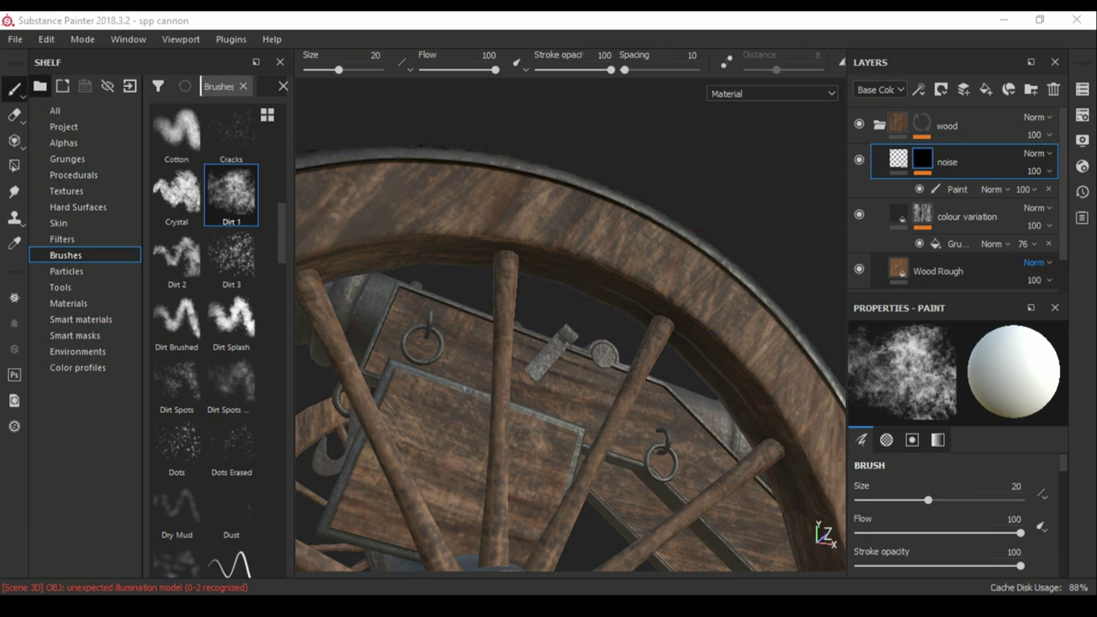
pyautogui.moveTo(565, 342)
pyautogui.keyDown('alt'); pyautogui.mouseDown()
pyautogui.moveTo(617, 325)
pyautogui.moveTo(600, 334)
pyautogui.mouseUp(); pyautogui.keyUp('alt')
pyautogui.click(897, 158)
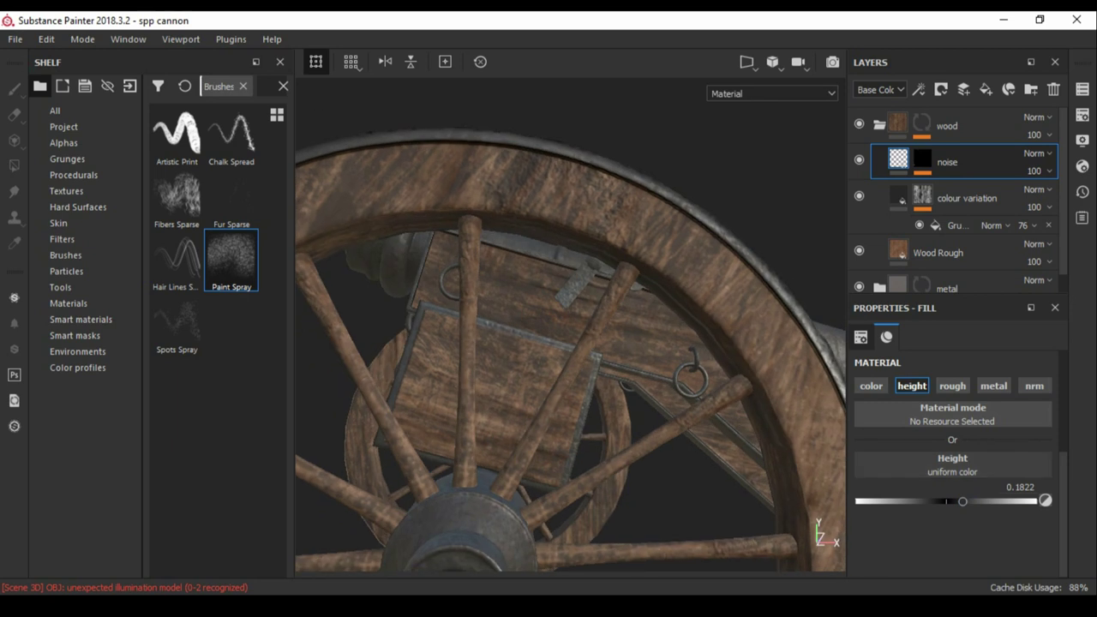
# Add Paint and Levels effects to the noise layer's mask.
pyautogui.press('f')
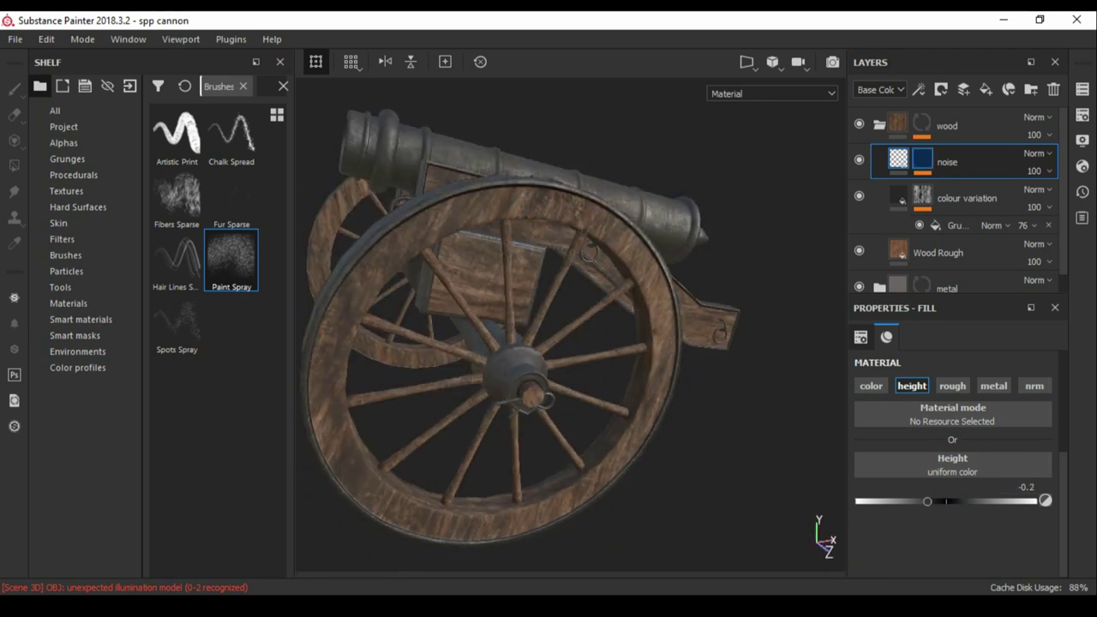
pyautogui.click(919, 89)
pyautogui.click(944, 130)
pyautogui.click(918, 89)
pyautogui.click(944, 169)
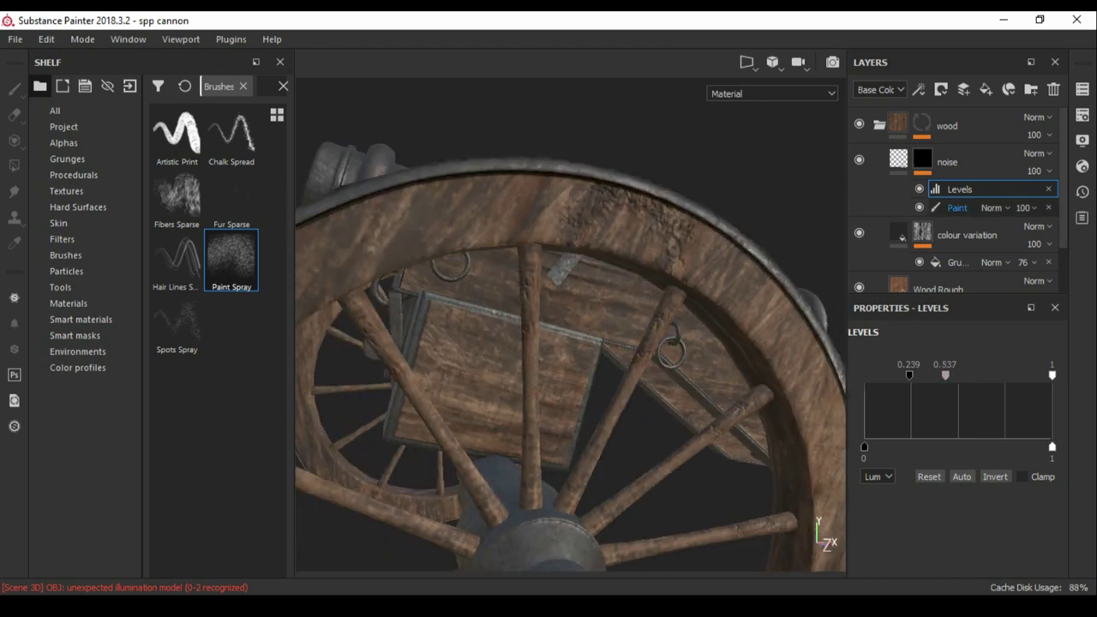
pyautogui.click(957, 207)
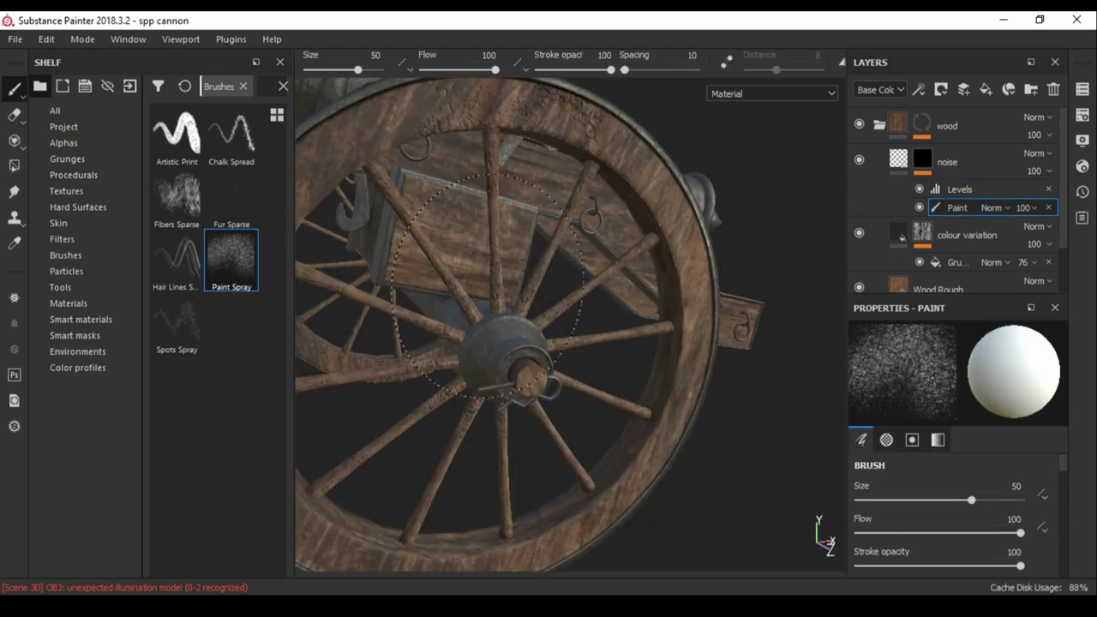
# Spray sunken dirt detail around the wheel hub and across the carriage.
pyautogui.moveTo(487, 285); pyautogui.dragTo(549, 308)
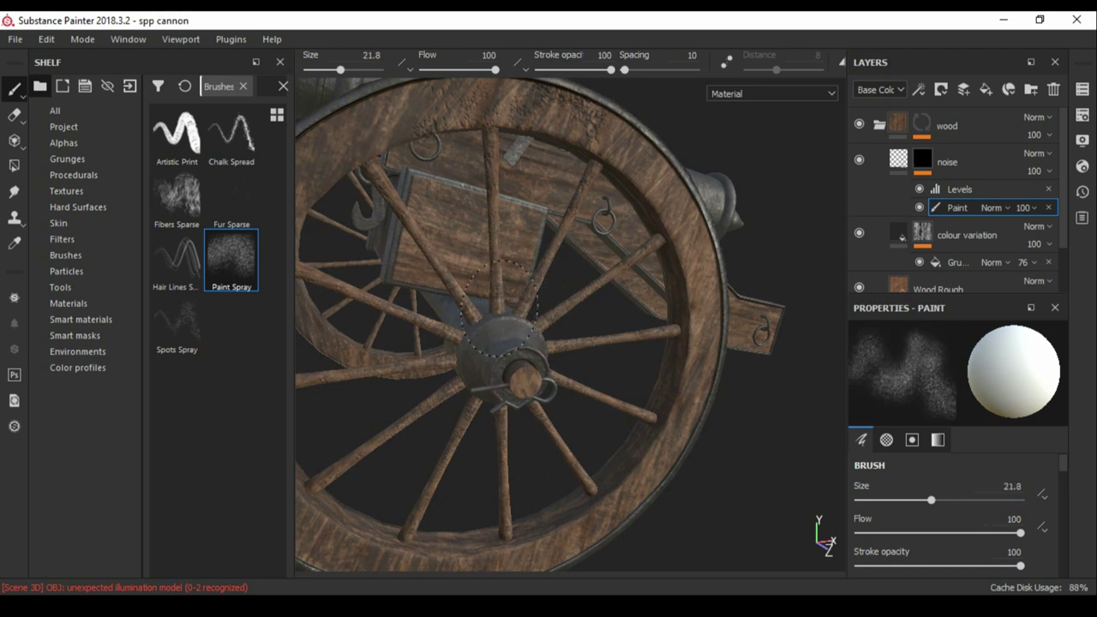
pyautogui.keyDown('alt'); pyautogui.moveTo(462, 305); pyautogui.dragTo(378, 228); pyautogui.keyUp('alt')
pyautogui.moveTo(390, 287)
pyautogui.keyDown('alt'); pyautogui.mouseDown()
pyautogui.moveTo(480, 257)
pyautogui.moveTo(555, 214)
pyautogui.moveTo(569, 300)
pyautogui.moveTo(528, 342)
pyautogui.moveTo(562, 339)
pyautogui.mouseUp(); pyautogui.keyUp('alt')
pyautogui.scroll(5, 569, 300)
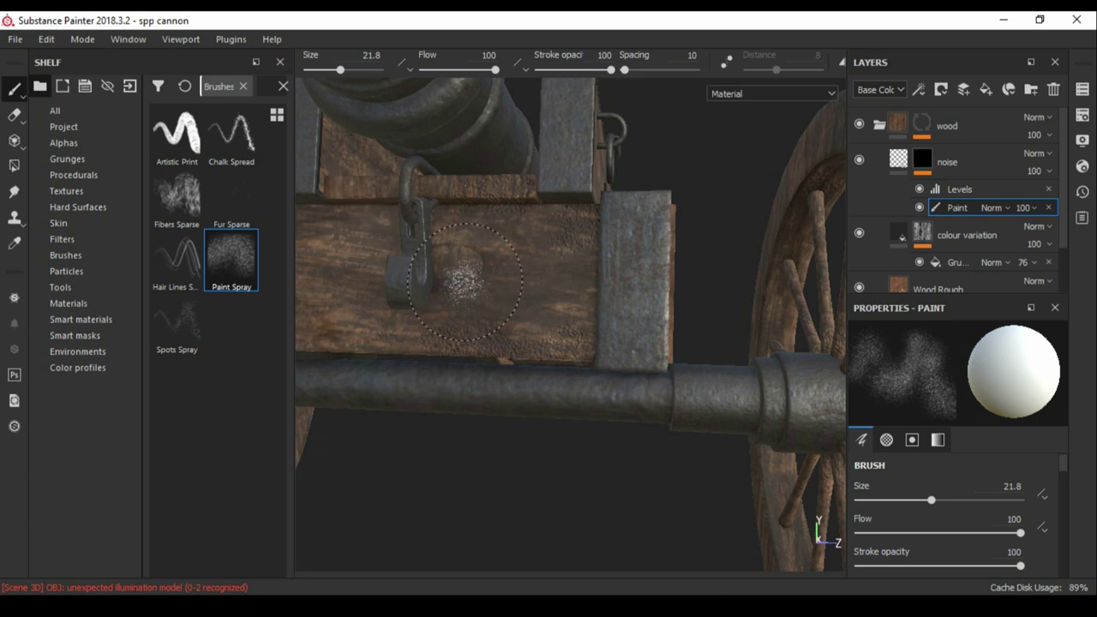
pyautogui.scroll(-5, 464, 280)
pyautogui.keyDown('alt'); pyautogui.moveTo(464, 281); pyautogui.dragTo(434, 210); pyautogui.keyUp('alt')
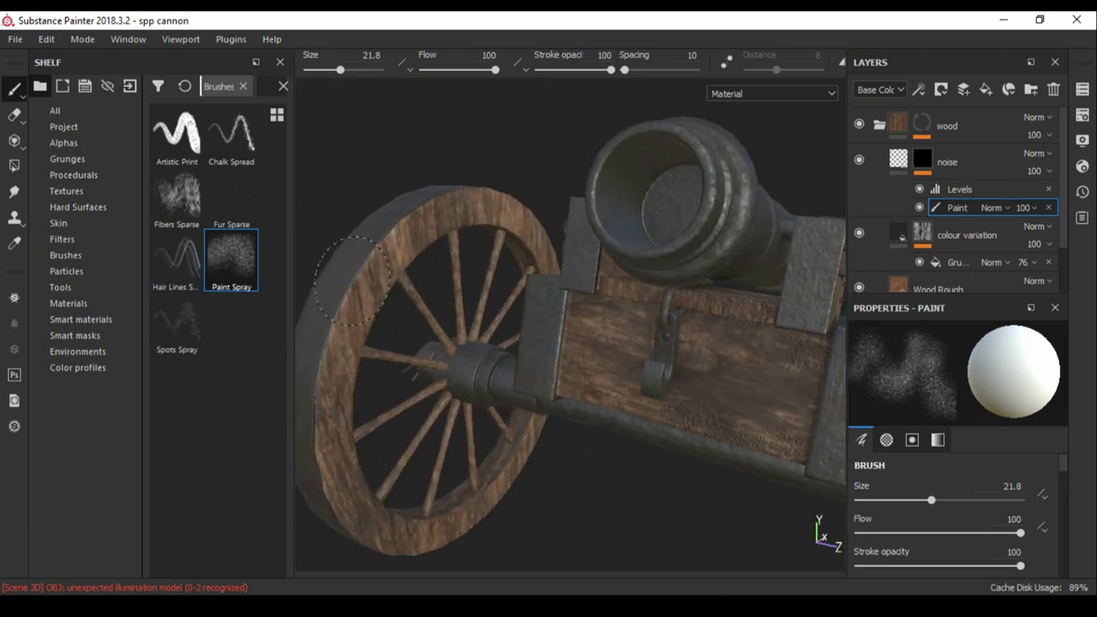
pyautogui.keyDown('alt'); pyautogui.moveTo(351, 281); pyautogui.dragTo(460, 185); pyautogui.keyUp('alt')
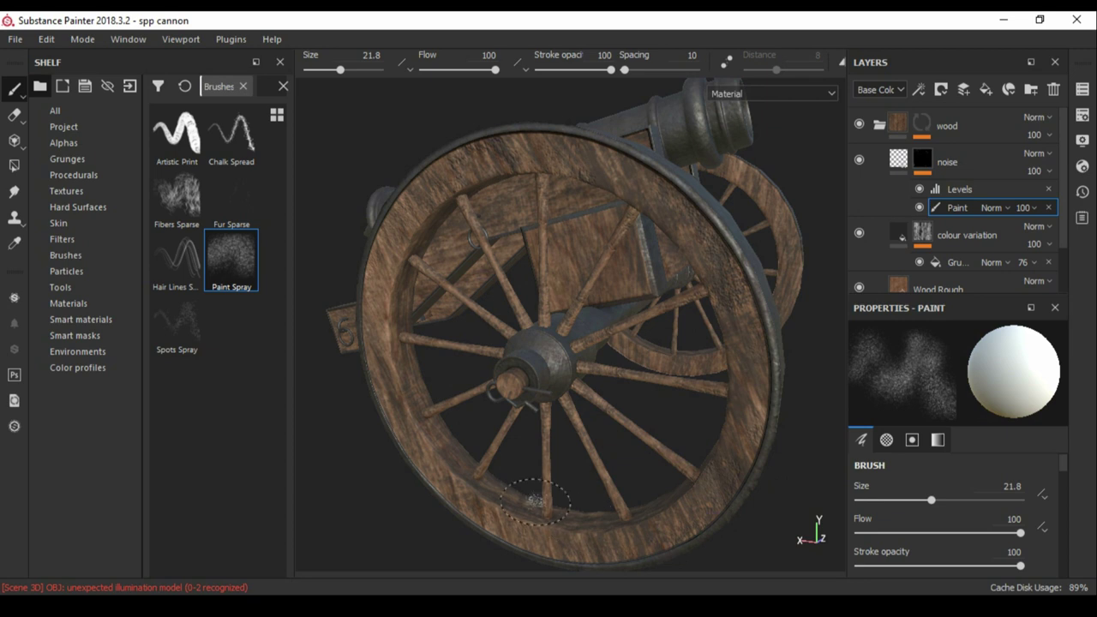
pyautogui.moveTo(467, 482)
pyautogui.keyDown('alt'); pyautogui.mouseDown()
pyautogui.moveTo(447, 397)
pyautogui.moveTo(390, 304)
pyautogui.mouseUp(); pyautogui.keyUp('alt')
pyautogui.scroll(2, 390, 305)
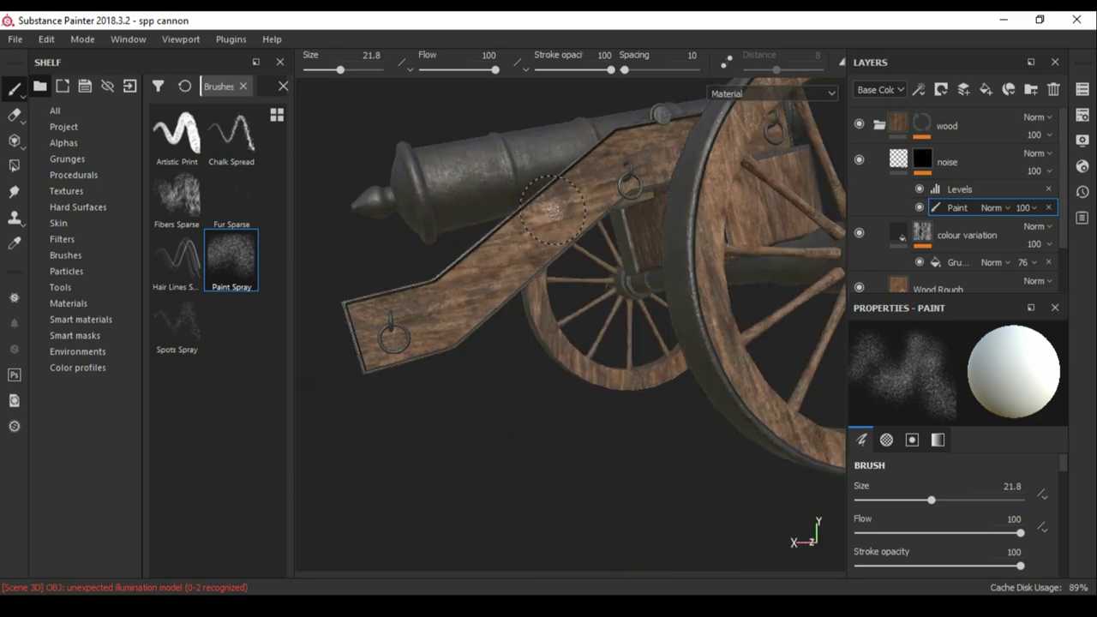
pyautogui.scroll(2, 551, 209)
pyautogui.scroll(2, 548, 223)
pyautogui.scroll(2, 547, 236)
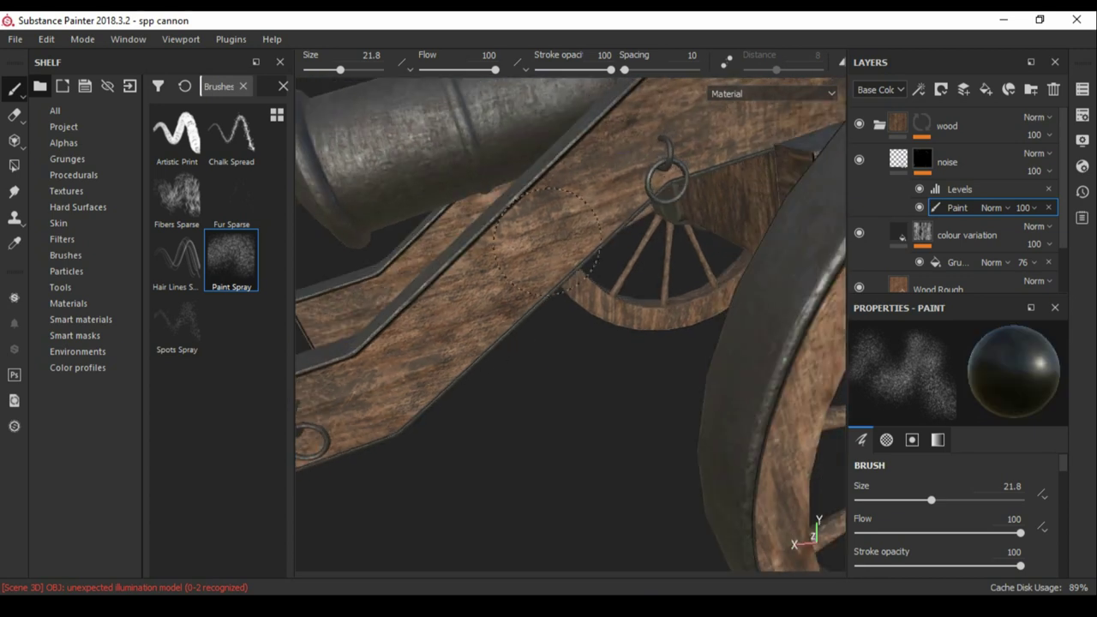
pyautogui.press('f')
pyautogui.keyDown('alt'); pyautogui.moveTo(548, 240); pyautogui.dragTo(600, 257); pyautogui.keyUp('alt')
pyautogui.click(947, 162)
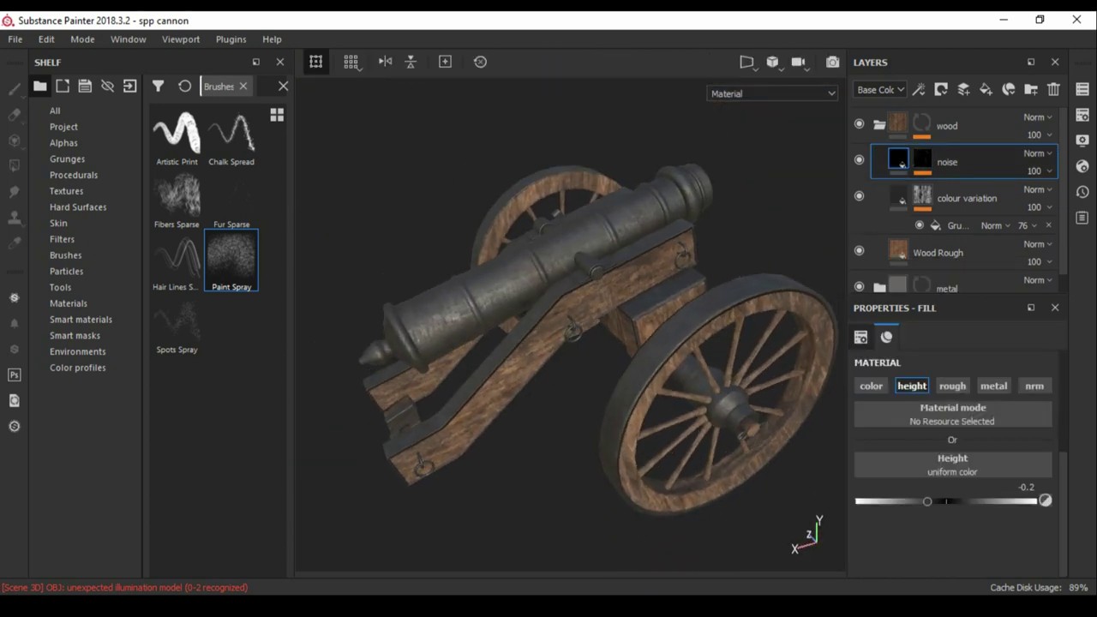
# Add a Paint effect to the colour variation mask and spray the carriage side.
pyautogui.click(952, 225)
pyautogui.scroll(3, 566, 325)
pyautogui.scroll(2, 565, 326)
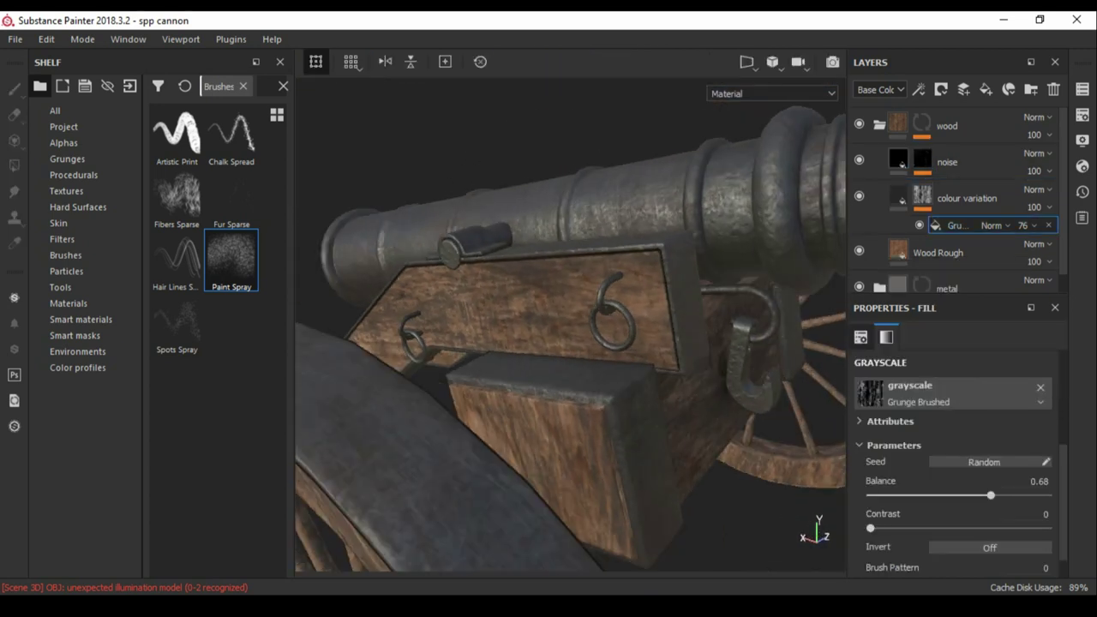
pyautogui.scroll(2, 565, 326)
pyautogui.press('1')
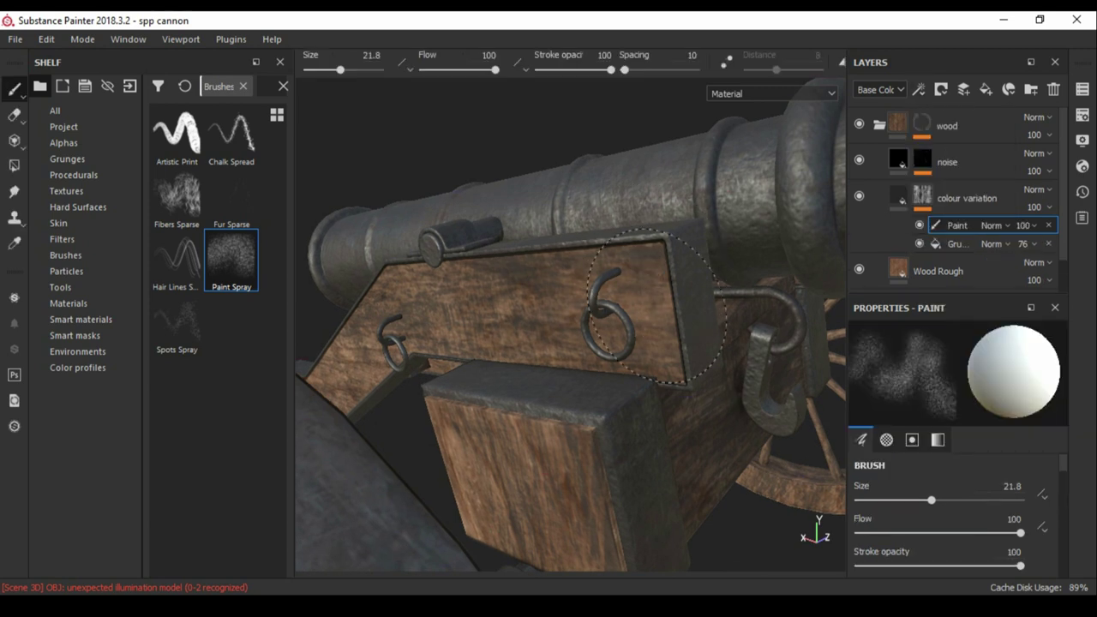
pyautogui.keyDown('alt'); pyautogui.moveTo(660, 374); pyautogui.dragTo(610, 271); pyautogui.keyUp('alt')
pyautogui.keyDown('alt'); pyautogui.moveTo(514, 298); pyautogui.dragTo(517, 280); pyautogui.keyUp('alt')
# Add a Levels effect to the colour variation mask and spray the upper carriage.
pyautogui.click(919, 89)
pyautogui.click(944, 169)
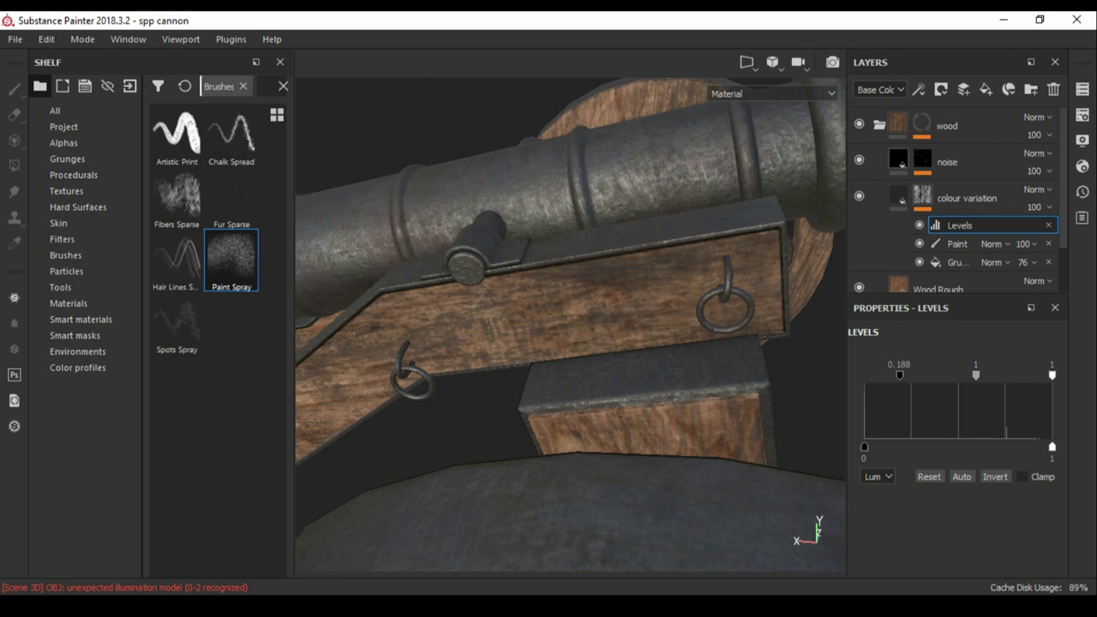
pyautogui.click(957, 243)
pyautogui.keyDown('alt'); pyautogui.moveTo(529, 347); pyautogui.dragTo(600, 300); pyautogui.keyUp('alt')
pyautogui.keyDown('alt'); pyautogui.moveTo(600, 299); pyautogui.dragTo(627, 284, button='right'); pyautogui.keyUp('alt')
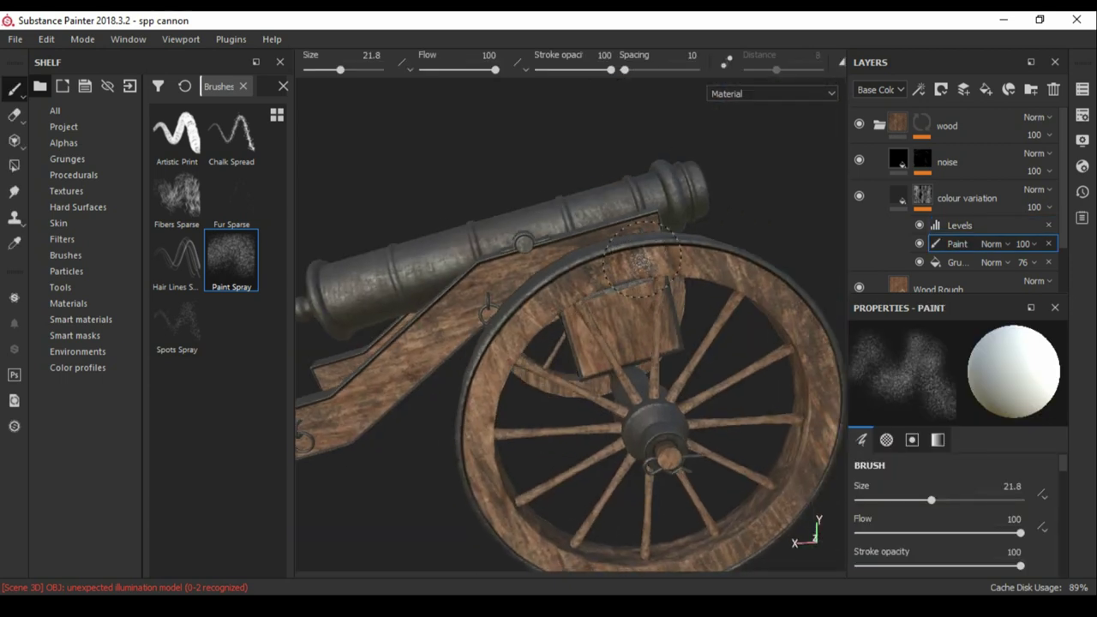
# Spray patchy colour variation over the wheels and the carriage's opposite side.
pyautogui.keyDown('alt'); pyautogui.moveTo(774, 276); pyautogui.dragTo(737, 267); pyautogui.keyUp('alt')
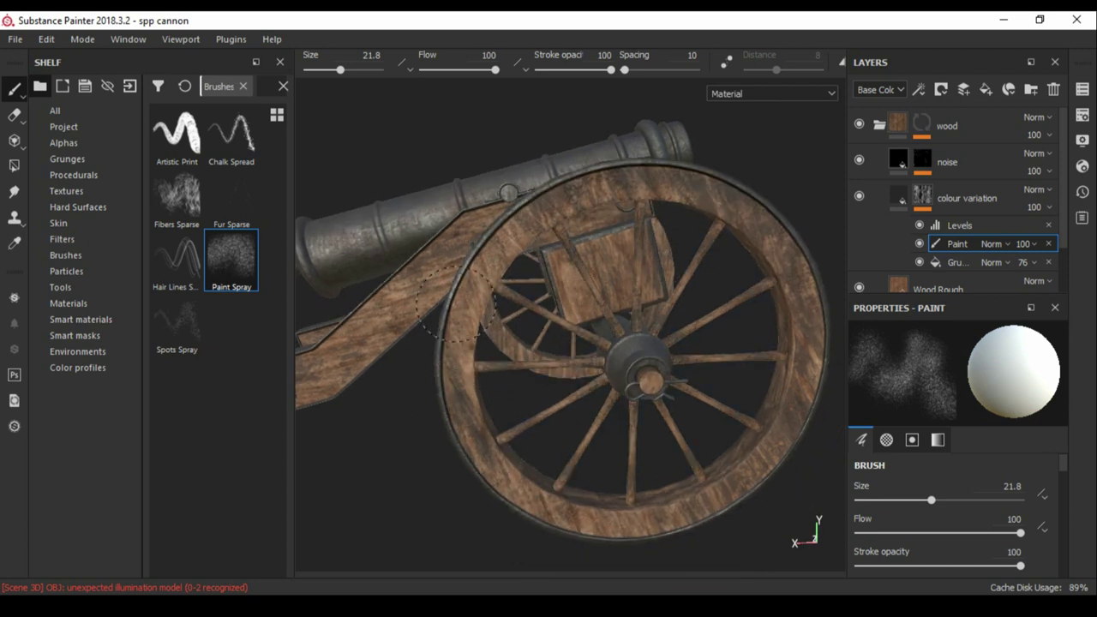
pyautogui.moveTo(550, 489)
pyautogui.keyDown('alt'); pyautogui.mouseDown()
pyautogui.moveTo(503, 412)
pyautogui.moveTo(468, 207)
pyautogui.mouseUp(); pyautogui.keyUp('alt')
pyautogui.keyDown('alt'); pyautogui.moveTo(414, 243); pyautogui.dragTo(565, 255); pyautogui.keyUp('alt')
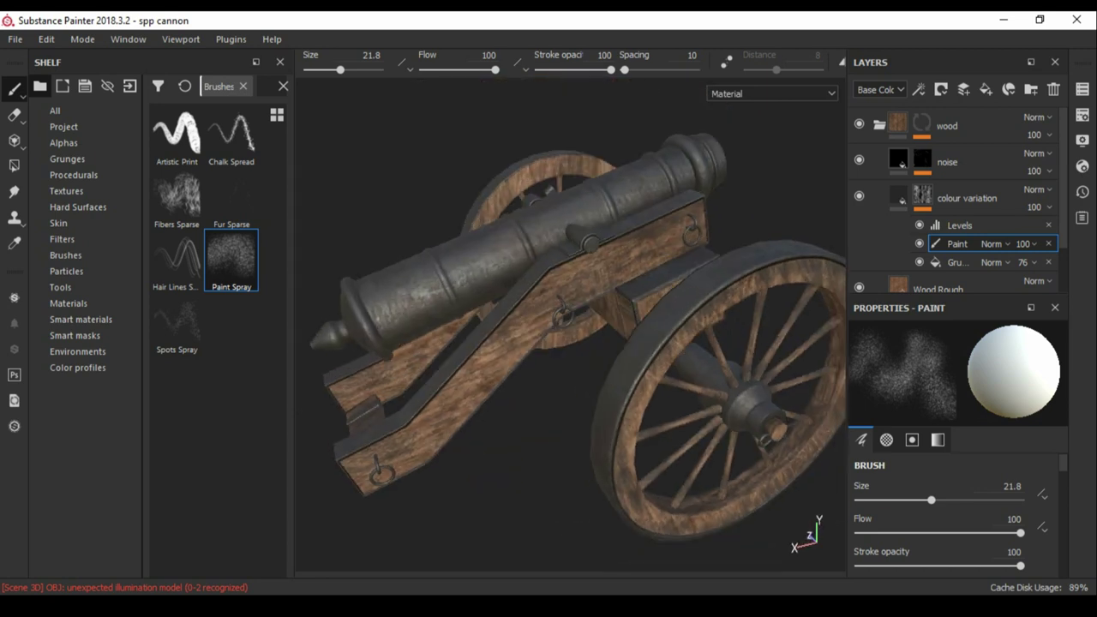
pyautogui.moveTo(486, 309)
pyautogui.keyDown('alt'); pyautogui.mouseDown()
pyautogui.moveTo(451, 386)
pyautogui.moveTo(437, 381)
pyautogui.moveTo(446, 291)
pyautogui.moveTo(472, 224)
pyautogui.mouseUp(); pyautogui.keyUp('alt')
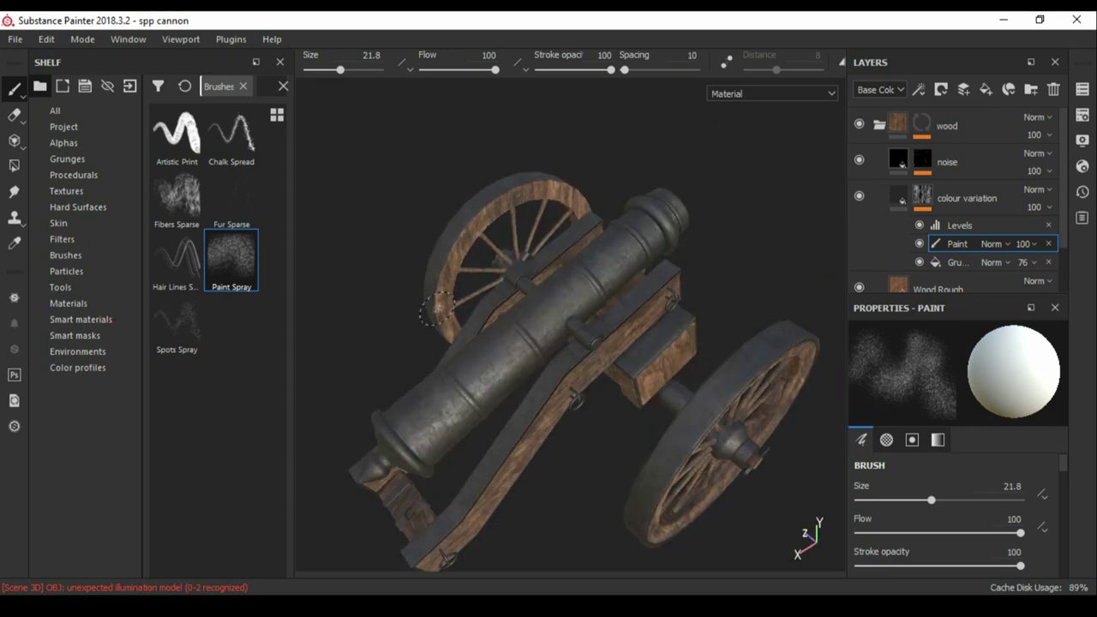
pyautogui.keyDown('alt'); pyautogui.moveTo(536, 187); pyautogui.dragTo(454, 317); pyautogui.keyUp('alt')
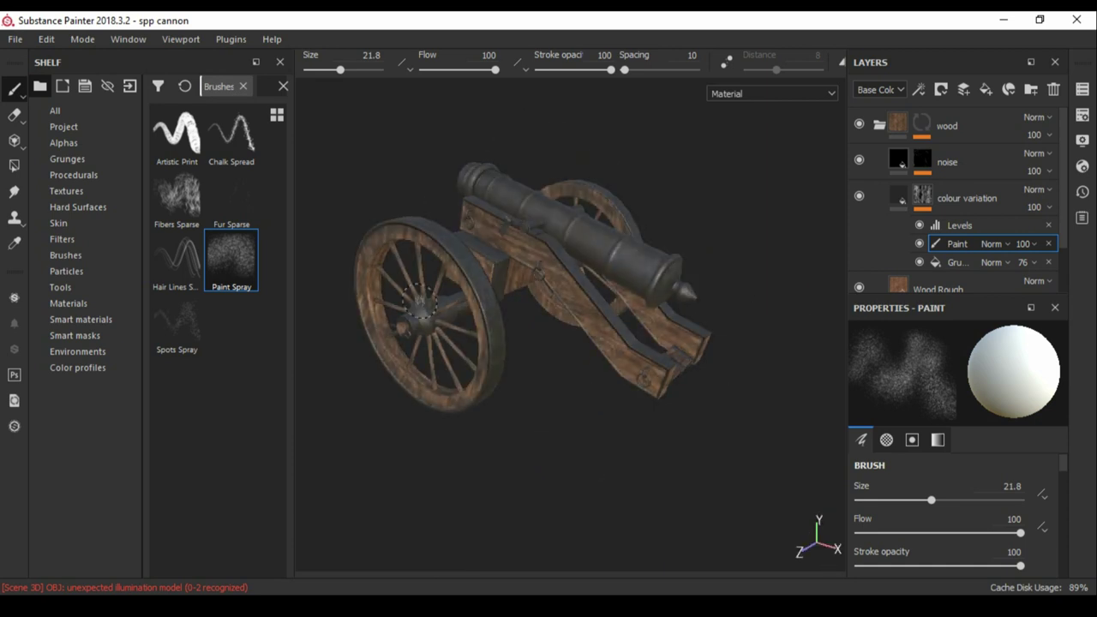
pyautogui.scroll(5, 452, 321)
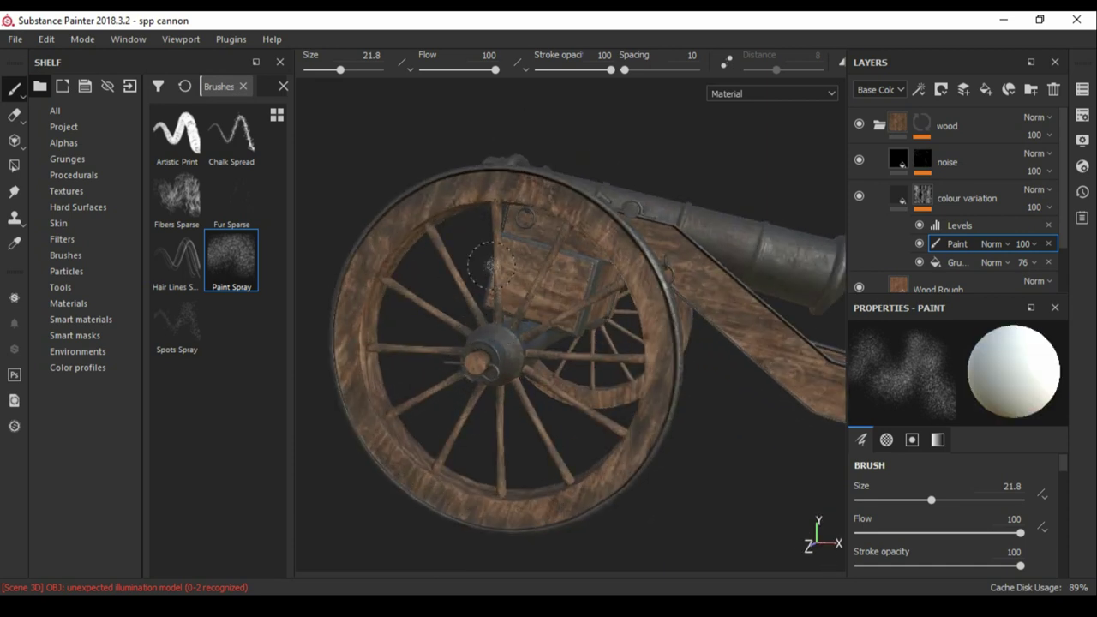
pyautogui.scroll(-5, 474, 307)
pyautogui.keyDown('alt'); pyautogui.moveTo(474, 307); pyautogui.dragTo(538, 310); pyautogui.keyUp('alt')
pyautogui.scroll(5, 539, 311)
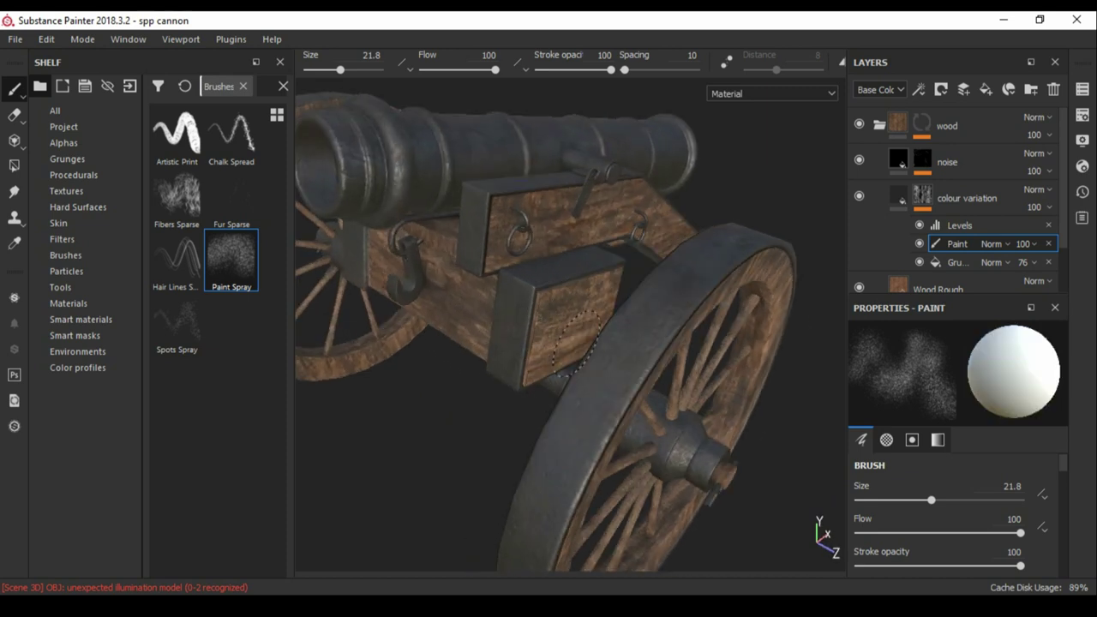
pyautogui.keyDown('alt'); pyautogui.moveTo(614, 281); pyautogui.dragTo(456, 372); pyautogui.keyUp('alt')
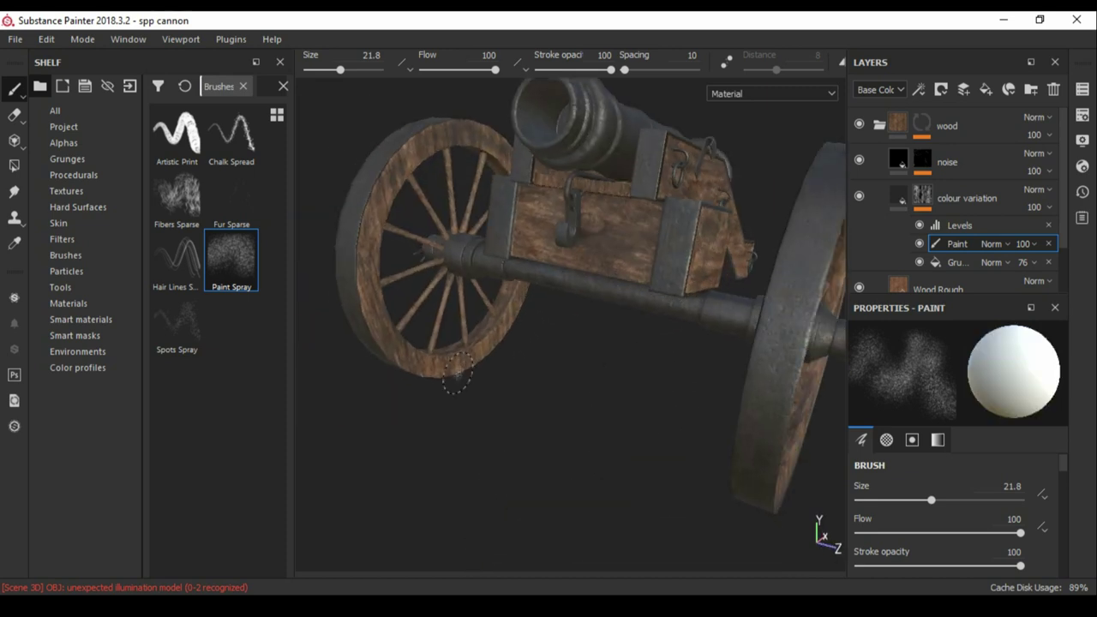
pyautogui.scroll(-3, 447, 291)
pyautogui.scroll(-2, 447, 291)
pyautogui.moveTo(447, 291)
pyautogui.keyDown('alt'); pyautogui.mouseDown()
pyautogui.moveTo(497, 296)
pyautogui.moveTo(423, 265)
pyautogui.mouseUp(); pyautogui.keyUp('alt')
pyautogui.scroll(2, 497, 296)
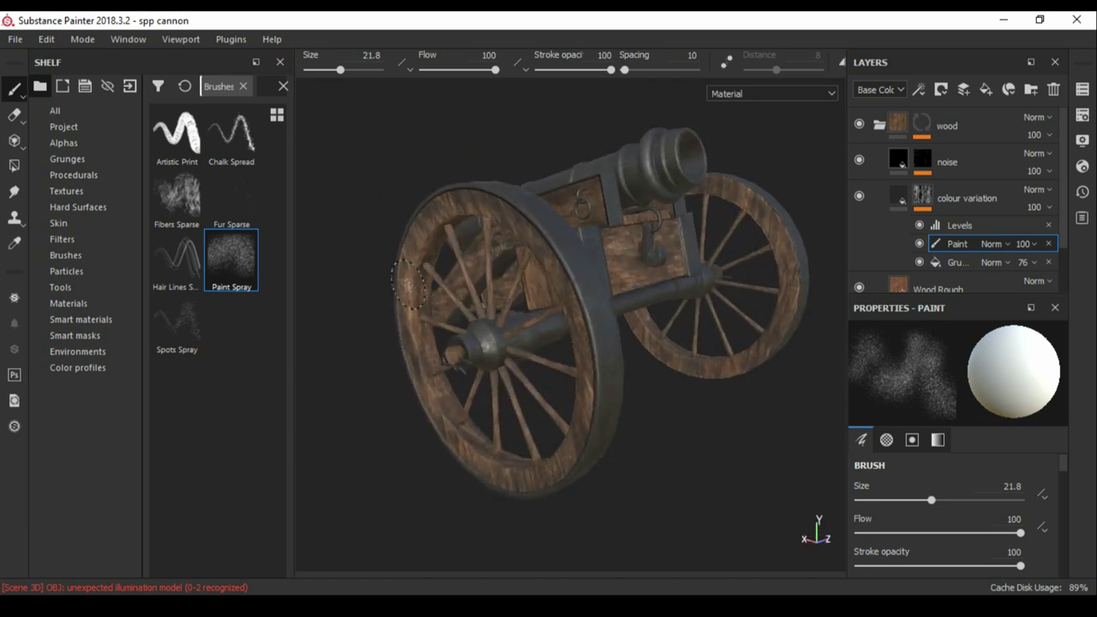
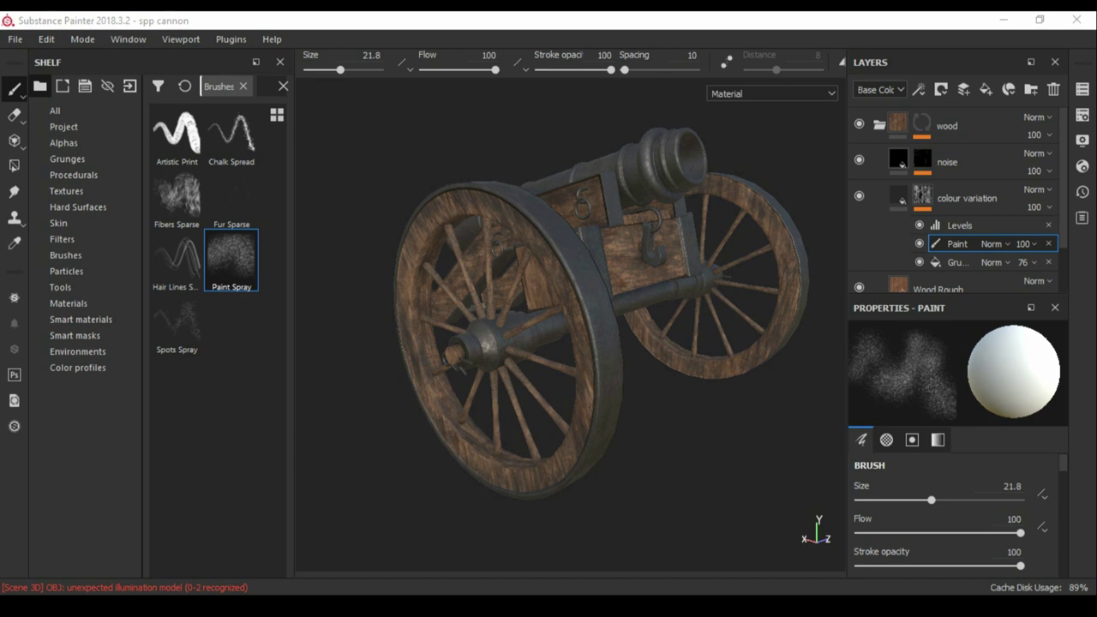
# Orbit to a side-on view and open the metal folder's variation layer instead of the wood folder.
pyautogui.moveTo(696, 362)
pyautogui.keyDown('alt'); pyautogui.mouseDown()
pyautogui.moveTo(567, 273)
pyautogui.moveTo(411, 257)
pyautogui.moveTo(549, 275)
pyautogui.mouseUp(); pyautogui.keyUp('alt')
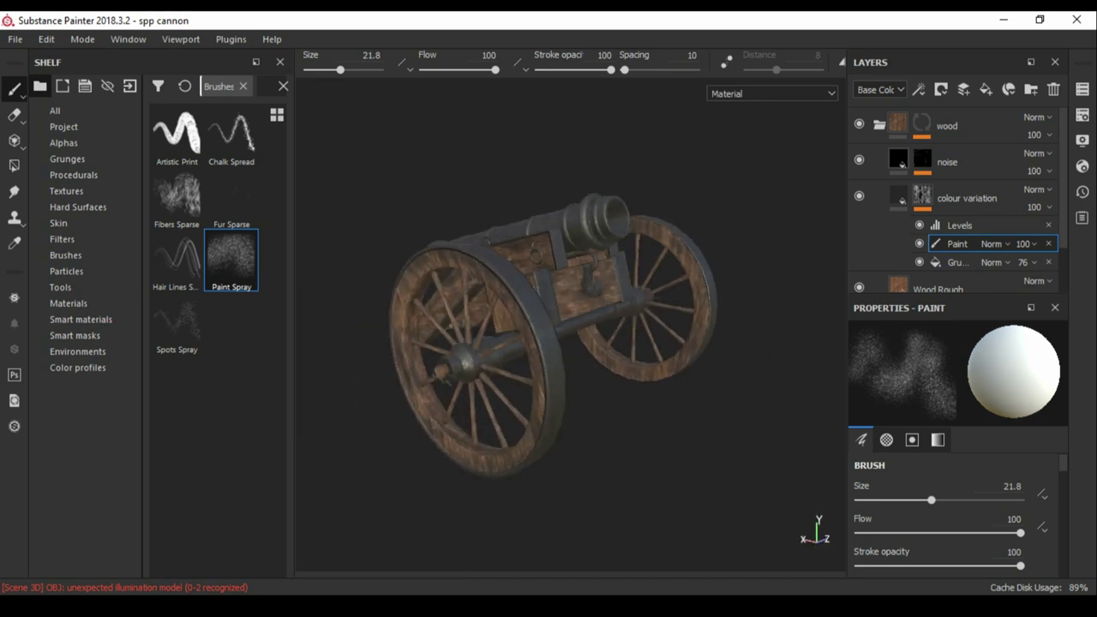
pyautogui.click(954, 198)
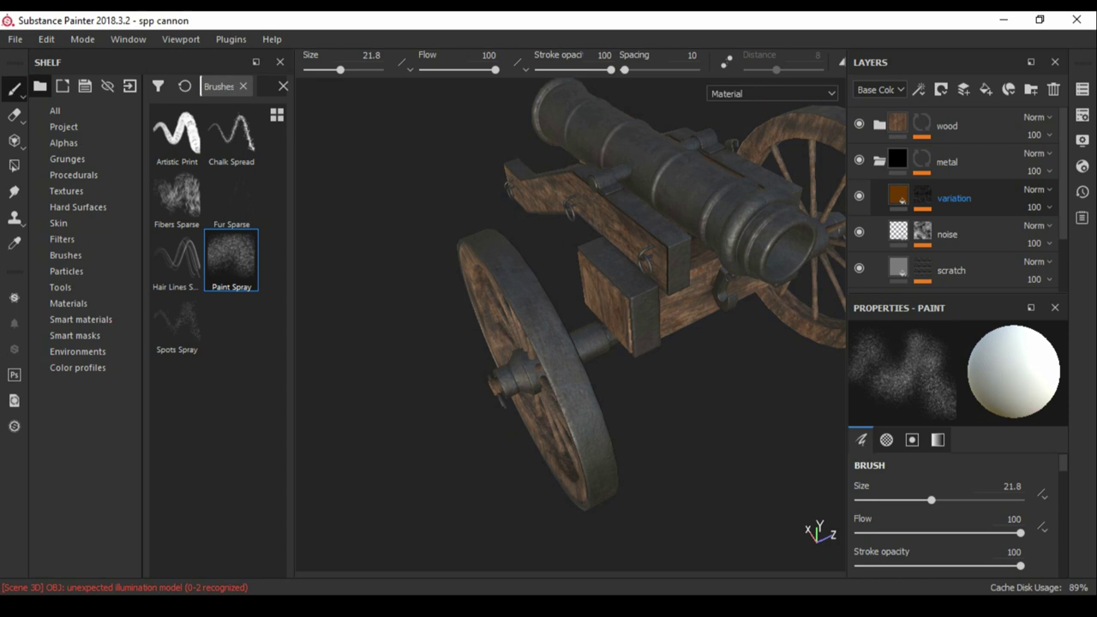
# Add a fill layer above the variation layer and rename it 'colour variation'.
pyautogui.click(963, 89)
pyautogui.doubleClick(954, 198)
pyautogui.write('d')
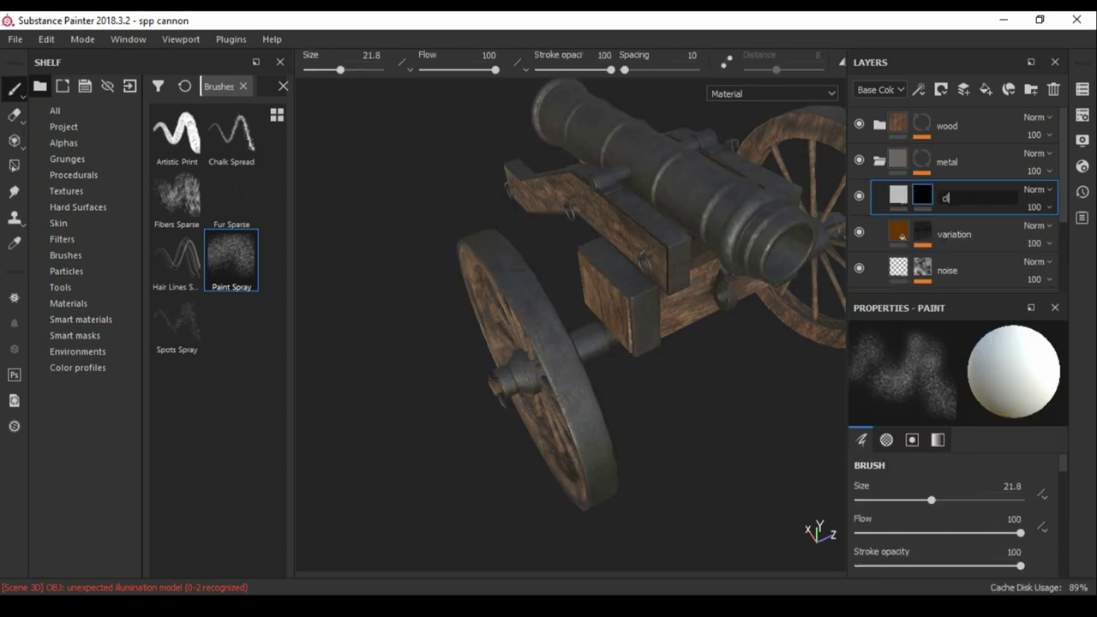
pyautogui.write('olour variation')
pyautogui.press('Return')
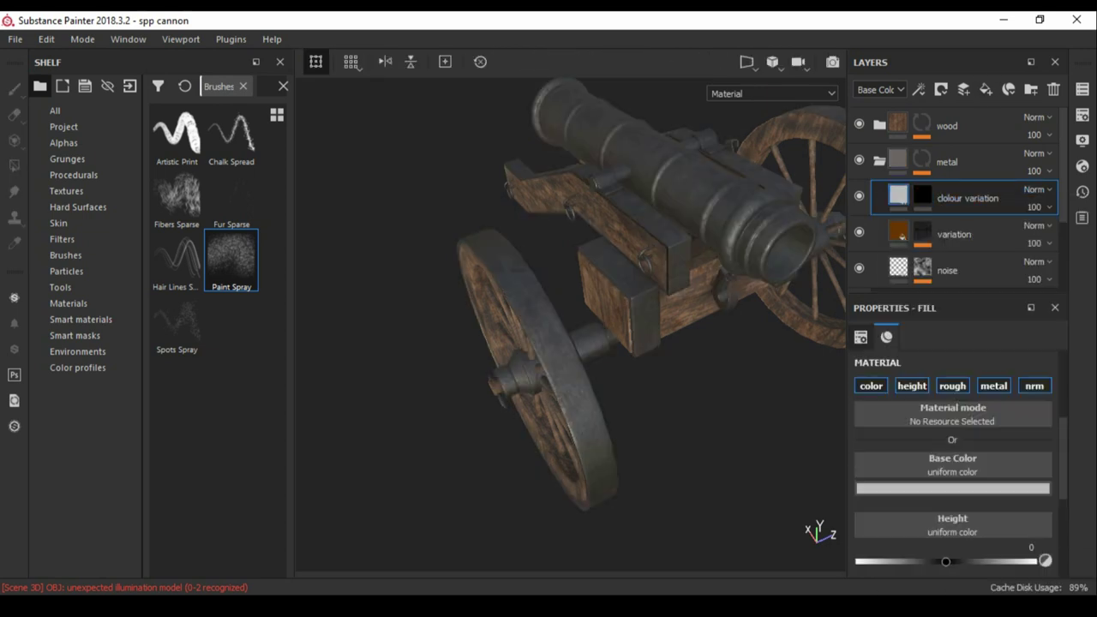
# Give the colour variation layer an orange-brown base colour.
pyautogui.click(952, 489)
pyautogui.moveTo(883, 385); pyautogui.dragTo(925, 382)
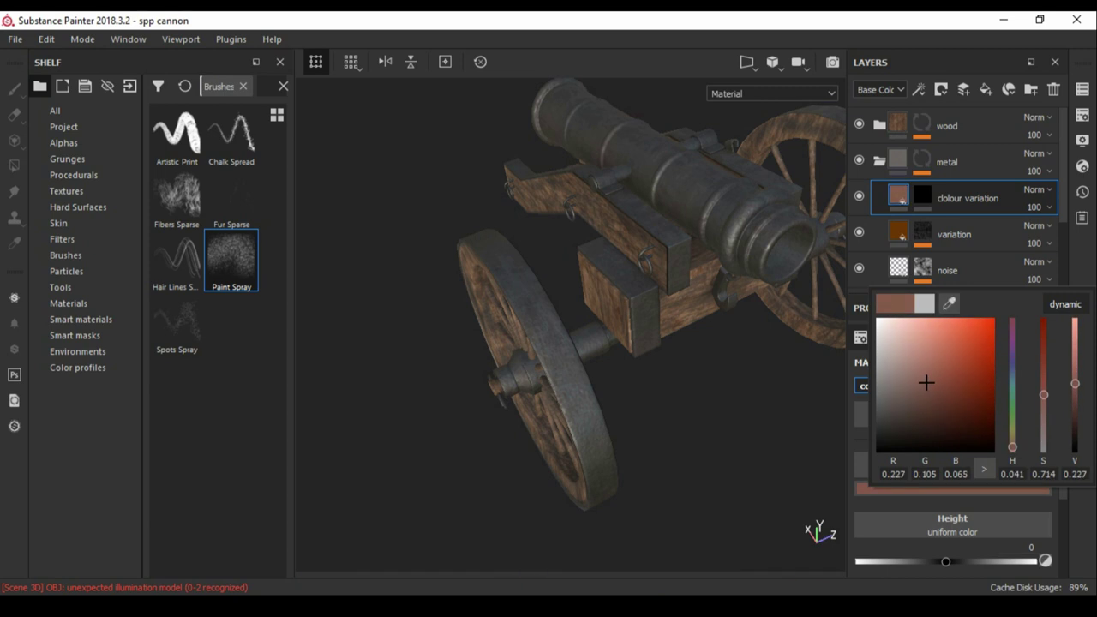
pyautogui.press('Escape')
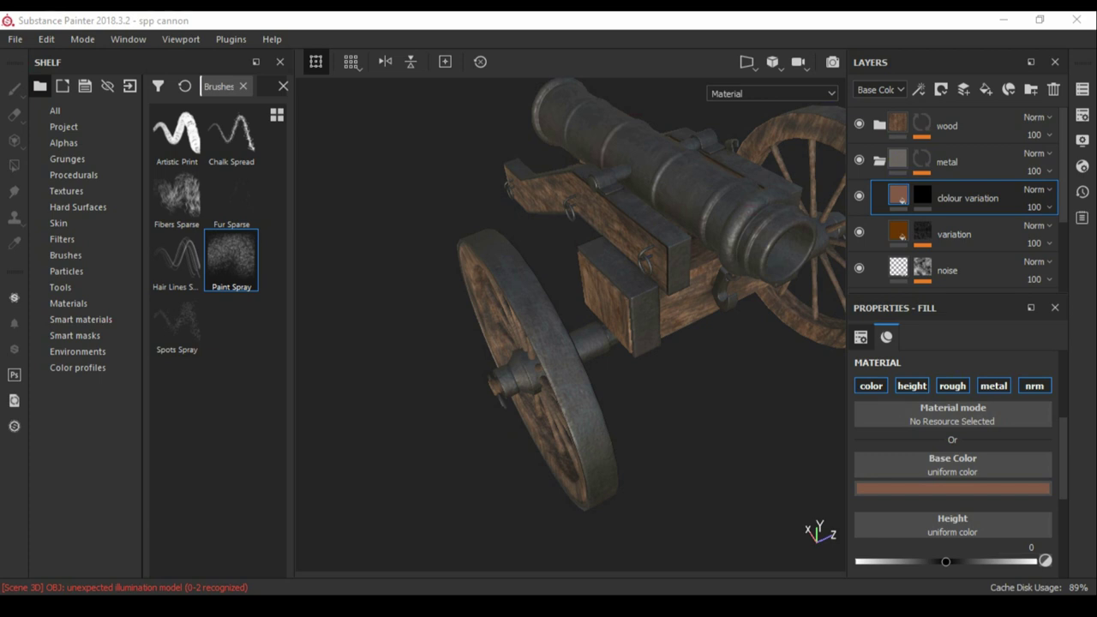
pyautogui.keyDown('alt'); pyautogui.moveTo(565, 326); pyautogui.dragTo(480, 325); pyautogui.keyUp('alt')
pyautogui.click(952, 489)
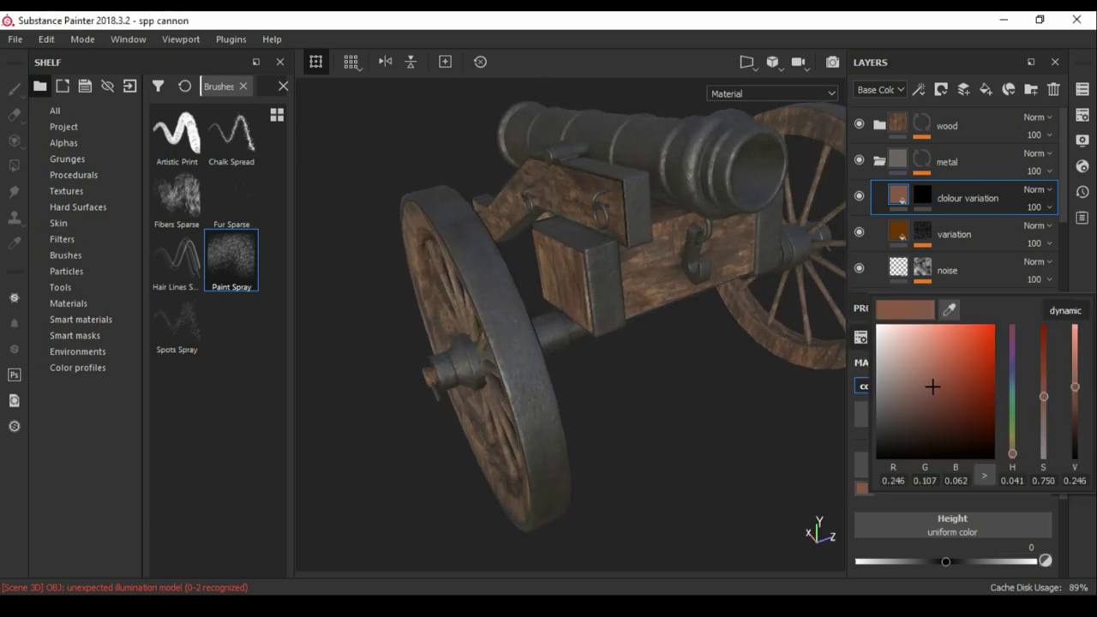
pyautogui.press('Escape')
pyautogui.click(65, 255)
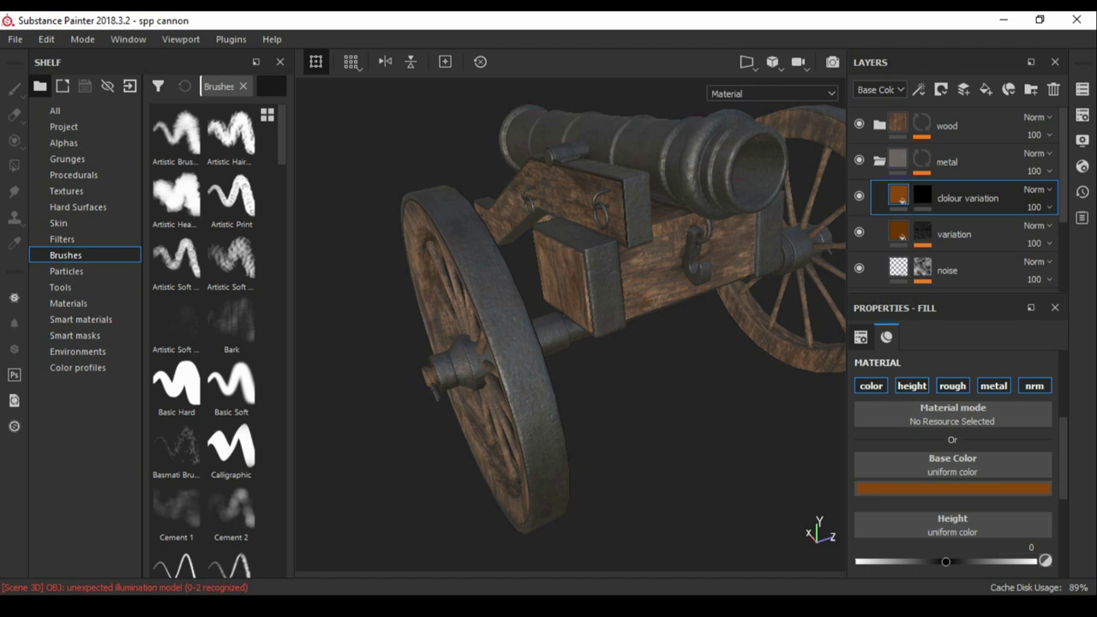
# Search the shelf for 'grung' and drop Grunge Plaster Damaged into a fill effect on the colour variation mask.
pyautogui.click(243, 86)
pyautogui.write('grung')
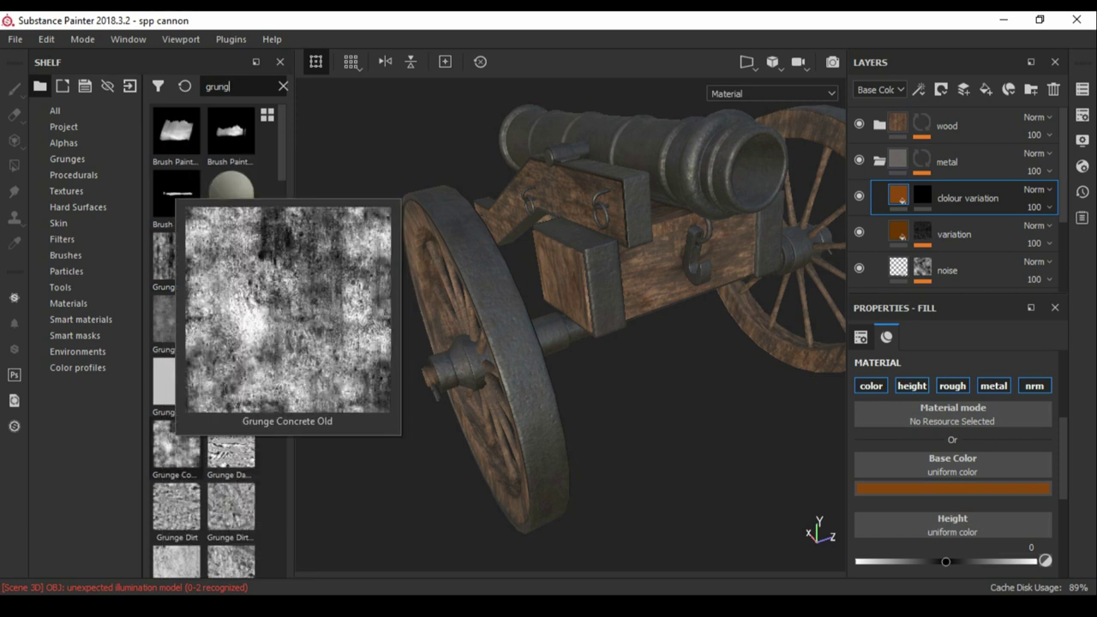
pyautogui.scroll(-3, 206, 343)
pyautogui.moveTo(176, 369)
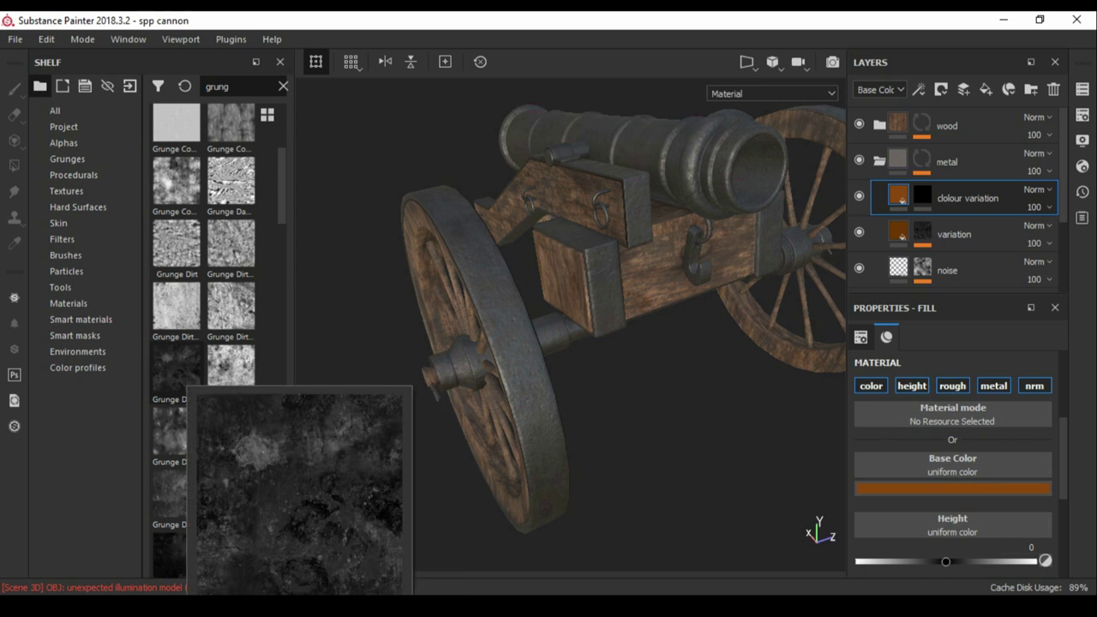
pyautogui.scroll(-3, 180, 369)
pyautogui.scroll(-2, 180, 369)
pyautogui.scroll(-3, 175, 334)
pyautogui.scroll(-2, 175, 334)
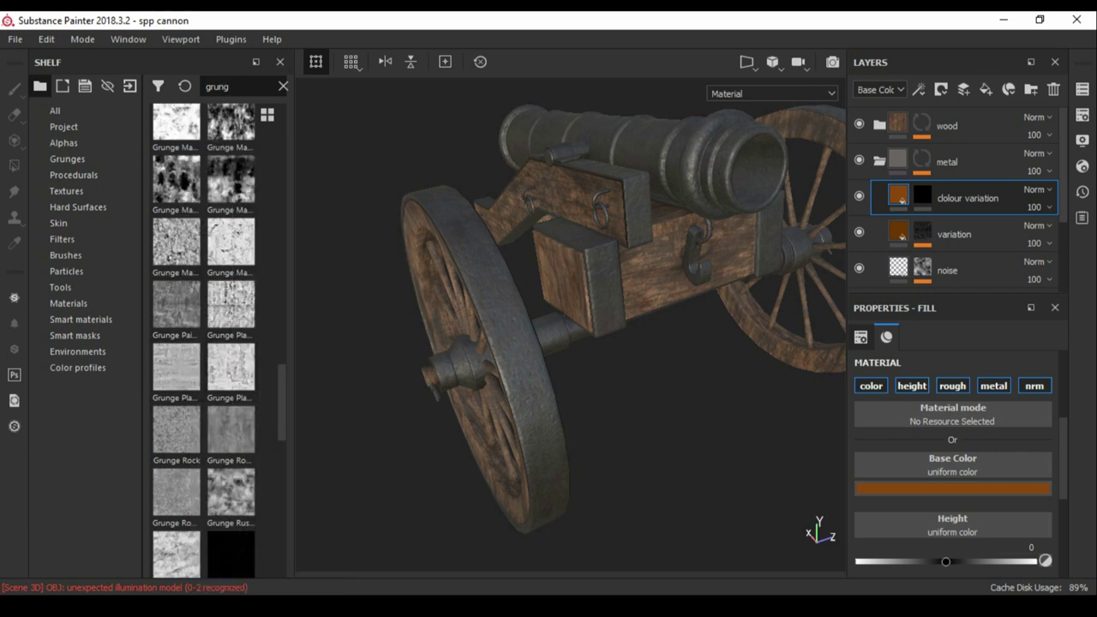
pyautogui.click(176, 369)
pyautogui.click(918, 89)
pyautogui.click(939, 150)
pyautogui.moveTo(176, 369); pyautogui.dragTo(952, 522)
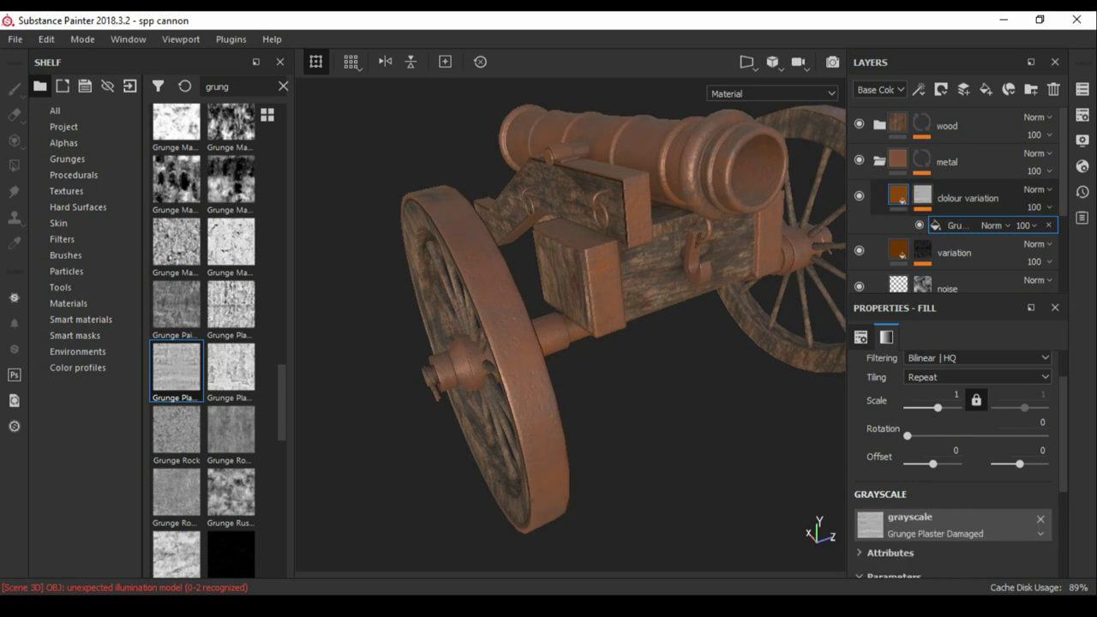
# Raise the layer's roughness to about 0.89 and set the grunge balance to 0.16.
pyautogui.click(898, 195)
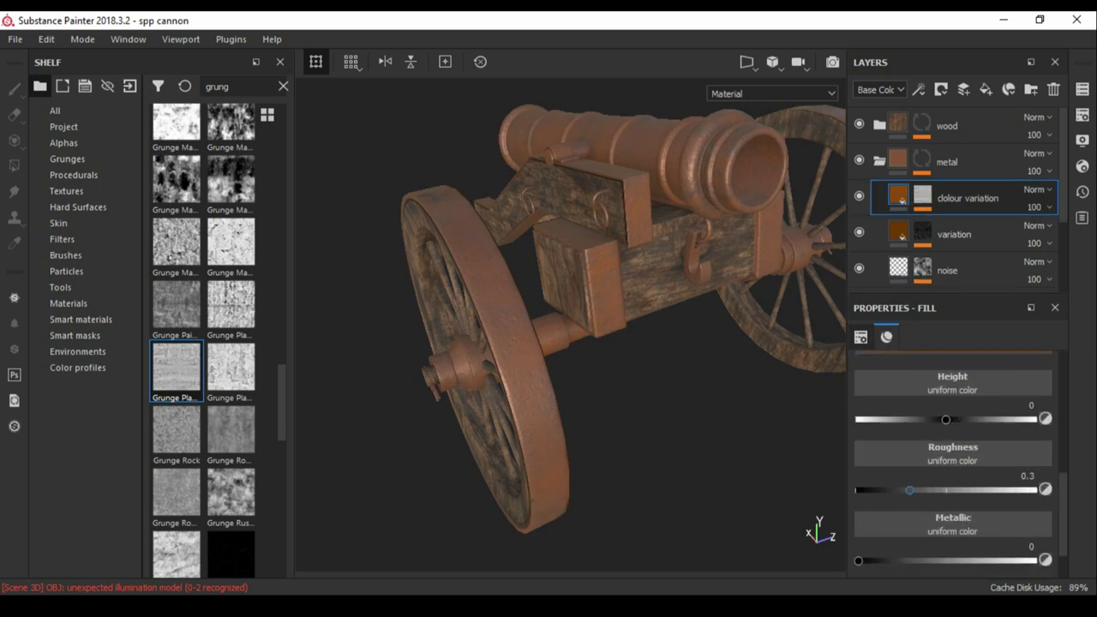
pyautogui.moveTo(909, 490); pyautogui.dragTo(1016, 490)
pyautogui.scroll(2, 951, 446)
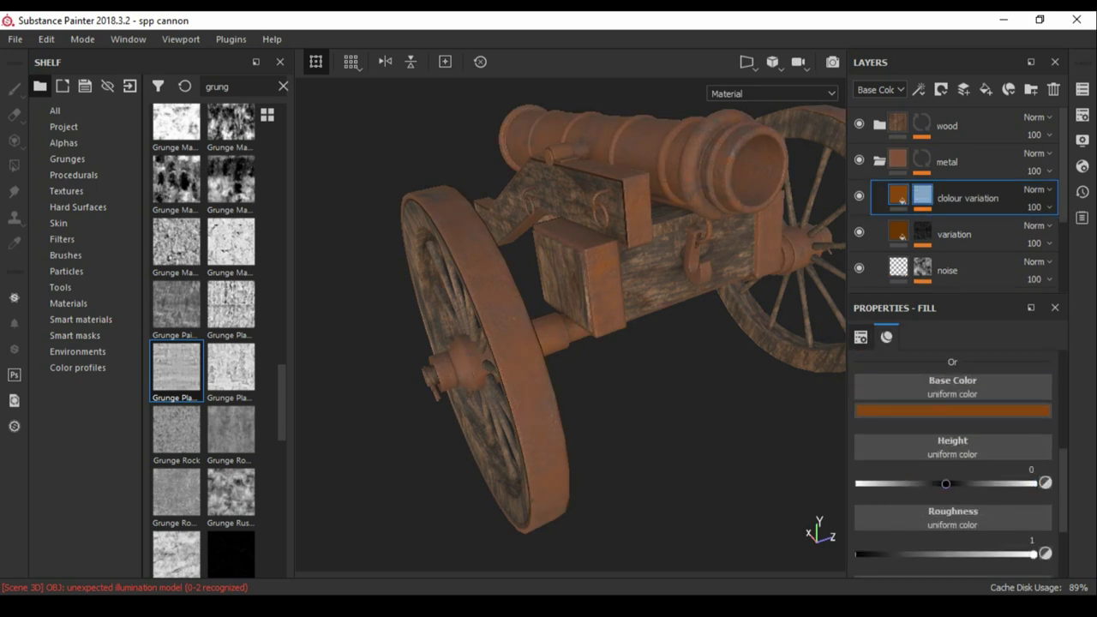
pyautogui.click(922, 195)
pyautogui.moveTo(925, 462); pyautogui.dragTo(898, 462)
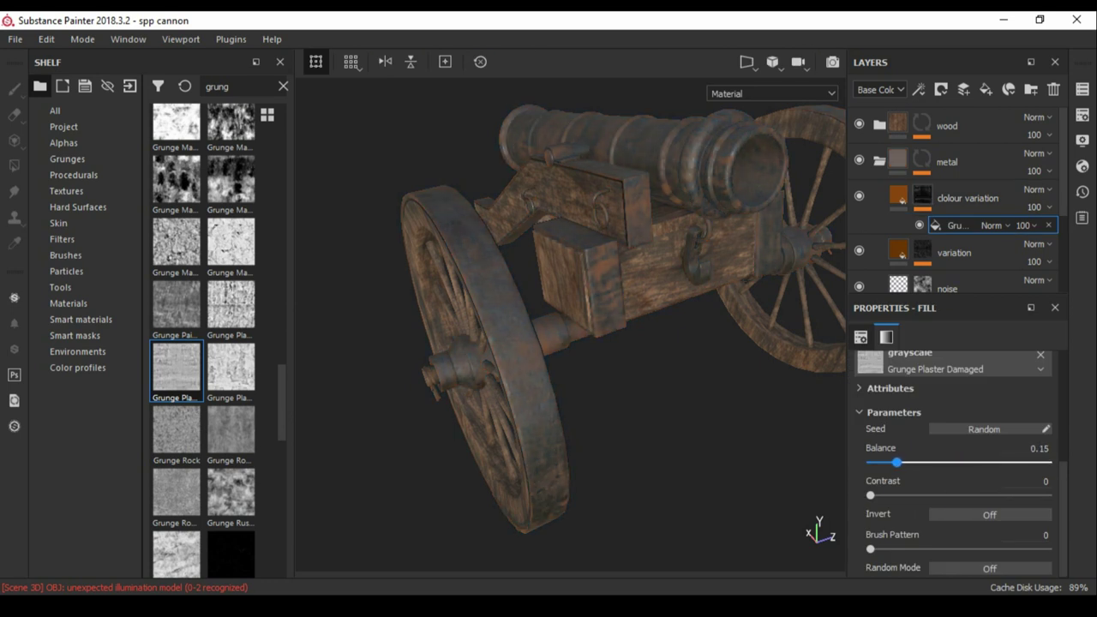
pyautogui.keyDown('alt'); pyautogui.moveTo(565, 342); pyautogui.dragTo(480, 343); pyautogui.keyUp('alt')
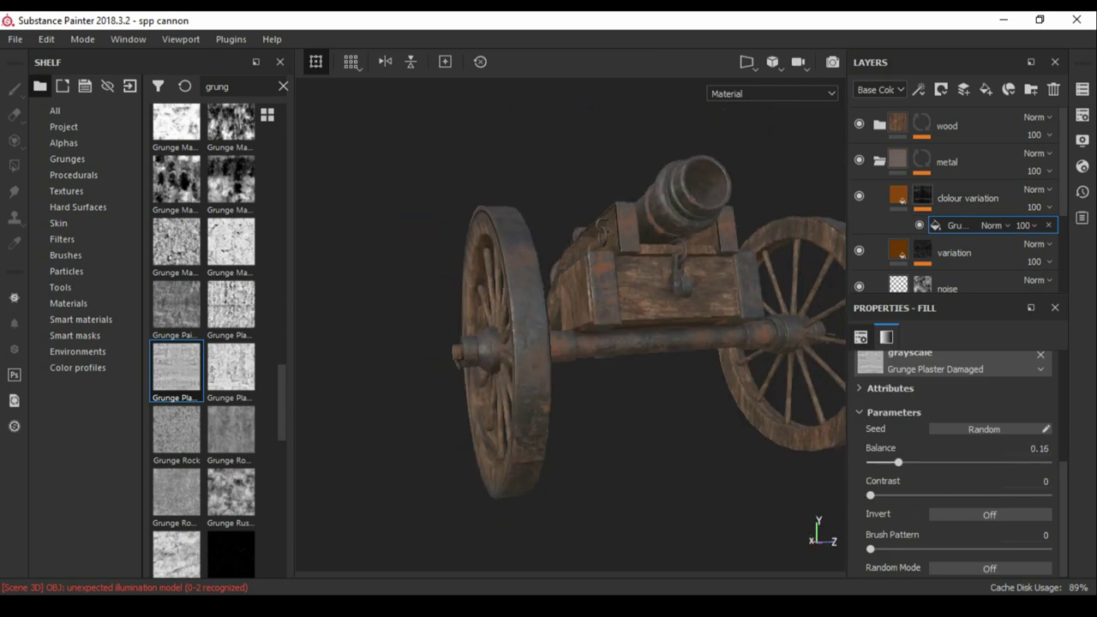
# Change the colour variation layer's base colour to dark red.
pyautogui.press('4')
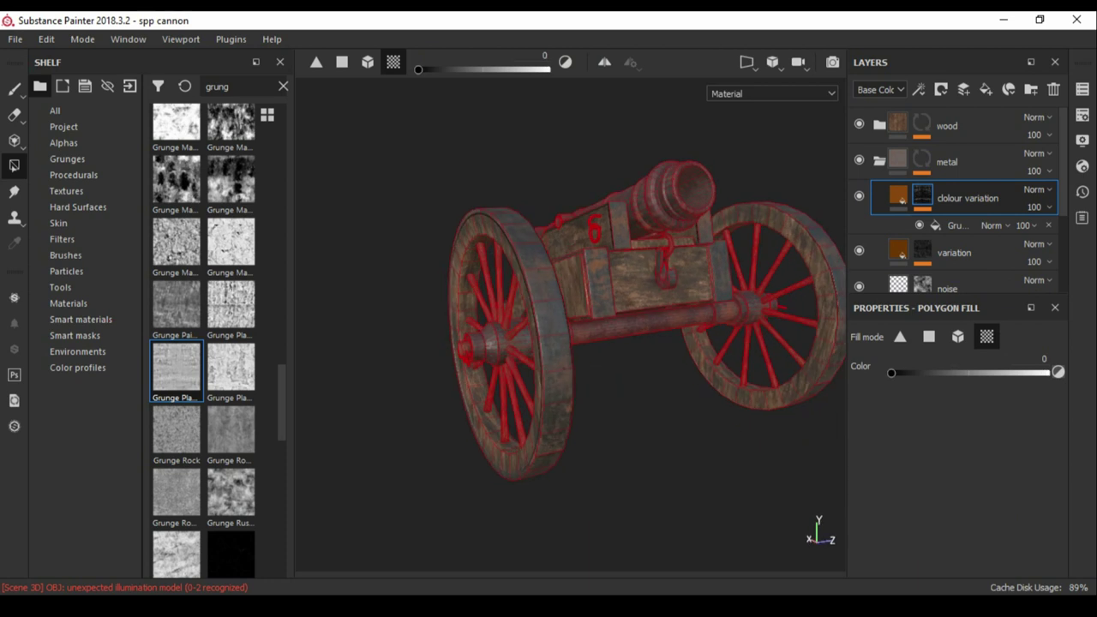
pyautogui.keyDown('alt'); pyautogui.moveTo(565, 343); pyautogui.dragTo(651, 343); pyautogui.keyUp('alt')
pyautogui.click(955, 226)
pyautogui.click(898, 197)
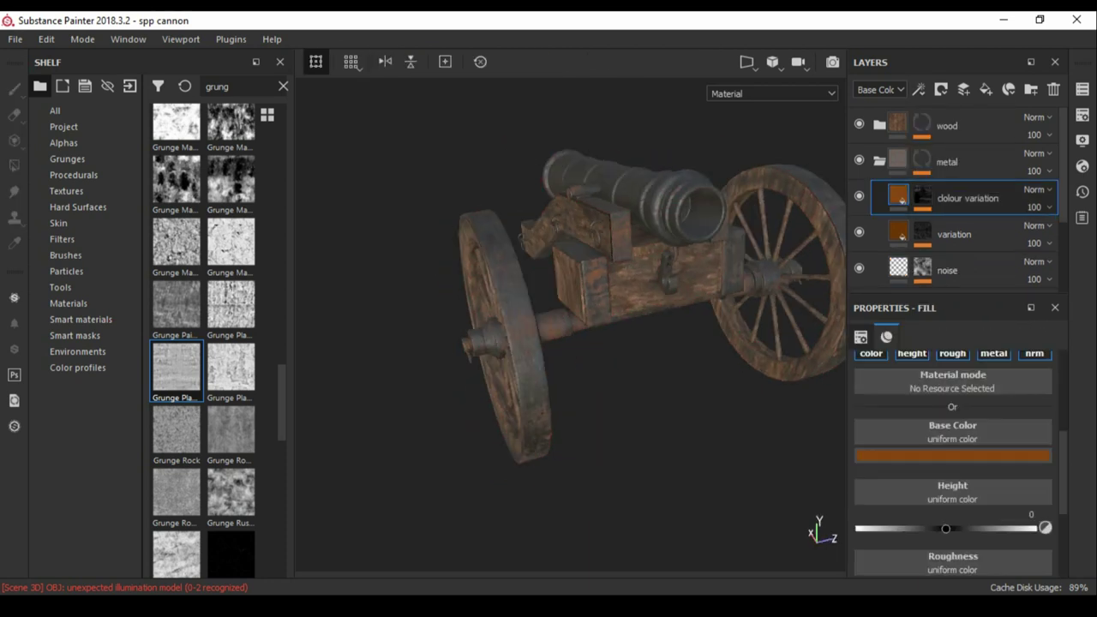
pyautogui.press('4')
pyautogui.keyDown('alt'); pyautogui.moveTo(565, 343); pyautogui.dragTo(651, 342); pyautogui.keyUp('alt')
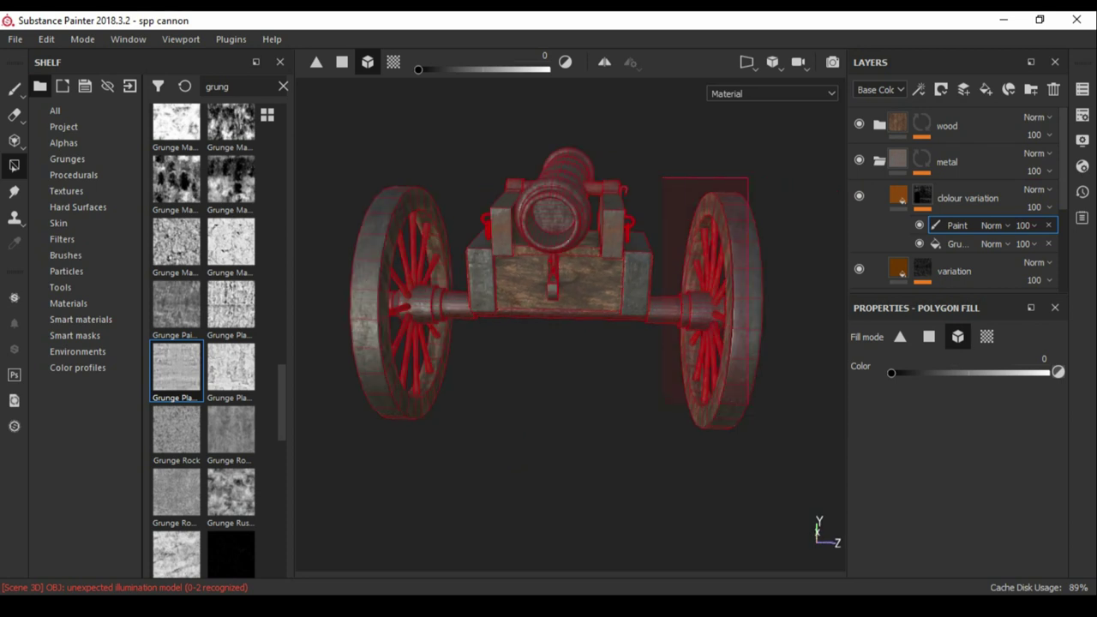
pyautogui.keyDown('alt'); pyautogui.moveTo(566, 343); pyautogui.dragTo(651, 343); pyautogui.keyUp('alt')
pyautogui.click(898, 197)
pyautogui.click(952, 455)
pyautogui.click(976, 349)
# Lower the mask paint's opacity to about 81 and add a Levels adjustment above it.
pyautogui.press('4')
pyautogui.moveTo(1086, 254); pyautogui.dragTo(1073, 254)
pyautogui.click(968, 198)
pyautogui.keyDown('alt'); pyautogui.moveTo(566, 343); pyautogui.dragTo(634, 325); pyautogui.keyUp('alt')
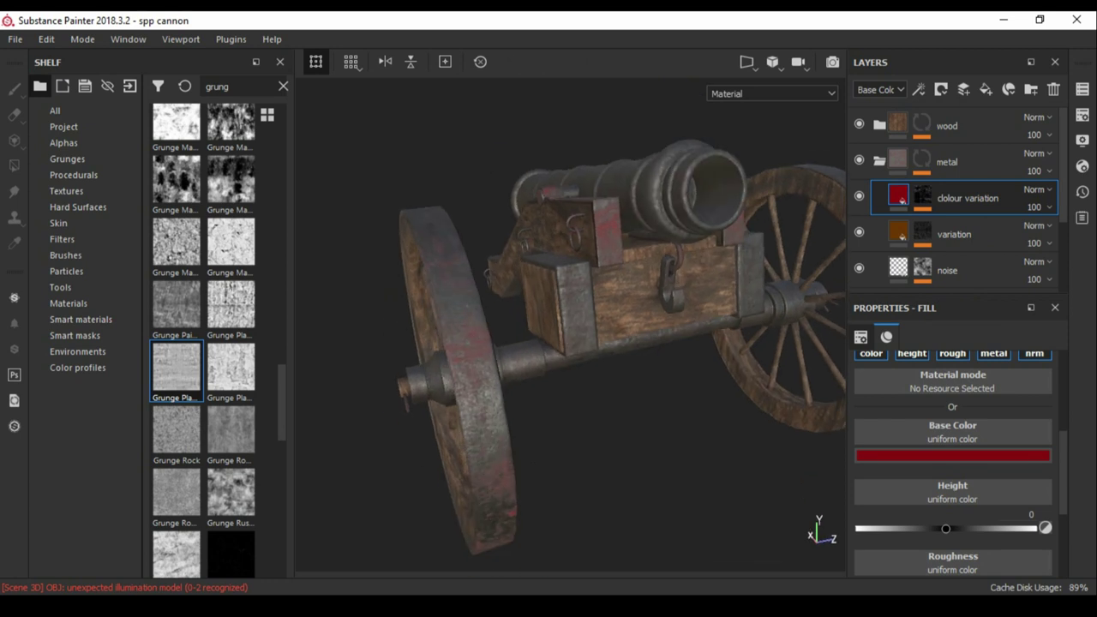
pyautogui.click(957, 226)
pyautogui.click(941, 89)
pyautogui.click(951, 169)
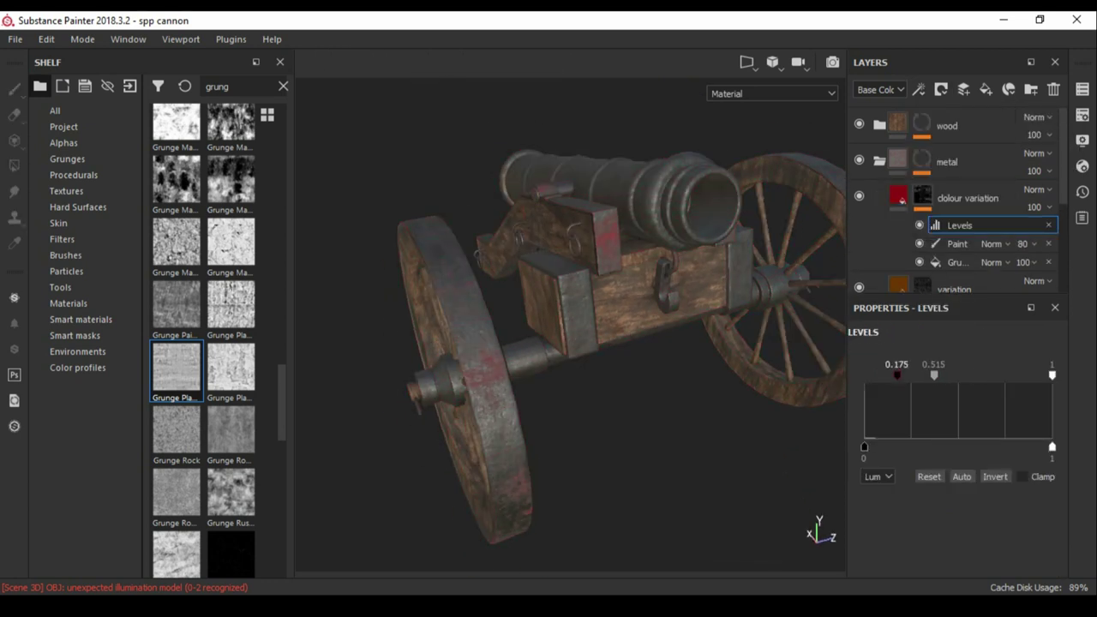
# Set the mask paint opacity to 56 and the grunge fill opacity to 57.
pyautogui.moveTo(1072, 273)
pyautogui.mouseDown()
pyautogui.moveTo(1054, 273)
pyautogui.moveTo(1066, 291)
pyautogui.moveTo(1056, 290)
pyautogui.mouseUp()
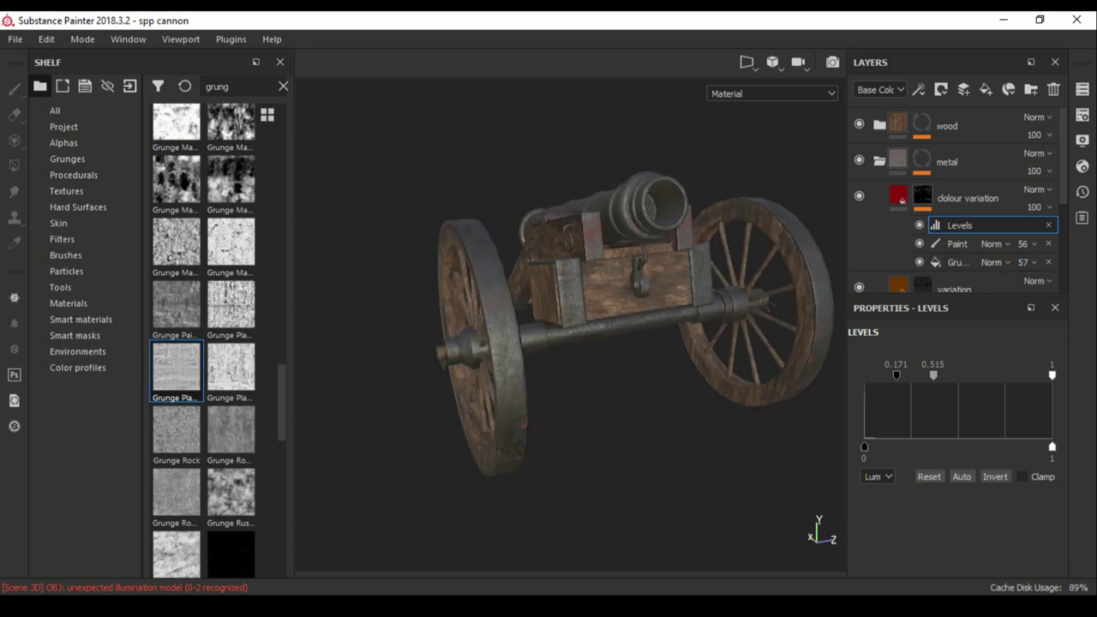
pyautogui.keyDown('alt'); pyautogui.moveTo(566, 343); pyautogui.dragTo(480, 325); pyautogui.keyUp('alt')
pyautogui.keyDown('alt'); pyautogui.moveTo(565, 342); pyautogui.dragTo(342, 343); pyautogui.keyUp('alt')
pyautogui.moveTo(566, 343)
pyautogui.keyDown('alt'); pyautogui.mouseDown()
pyautogui.moveTo(514, 343)
pyautogui.moveTo(514, 282)
pyautogui.moveTo(480, 283)
pyautogui.mouseUp(); pyautogui.keyUp('alt')
# Add a paint effect to the noise mask, placed below the Levels adjustment.
pyautogui.click(968, 198)
pyautogui.scroll(-2, 959, 206)
pyautogui.scroll(-1, 959, 205)
pyautogui.click(960, 229)
pyautogui.click(918, 89)
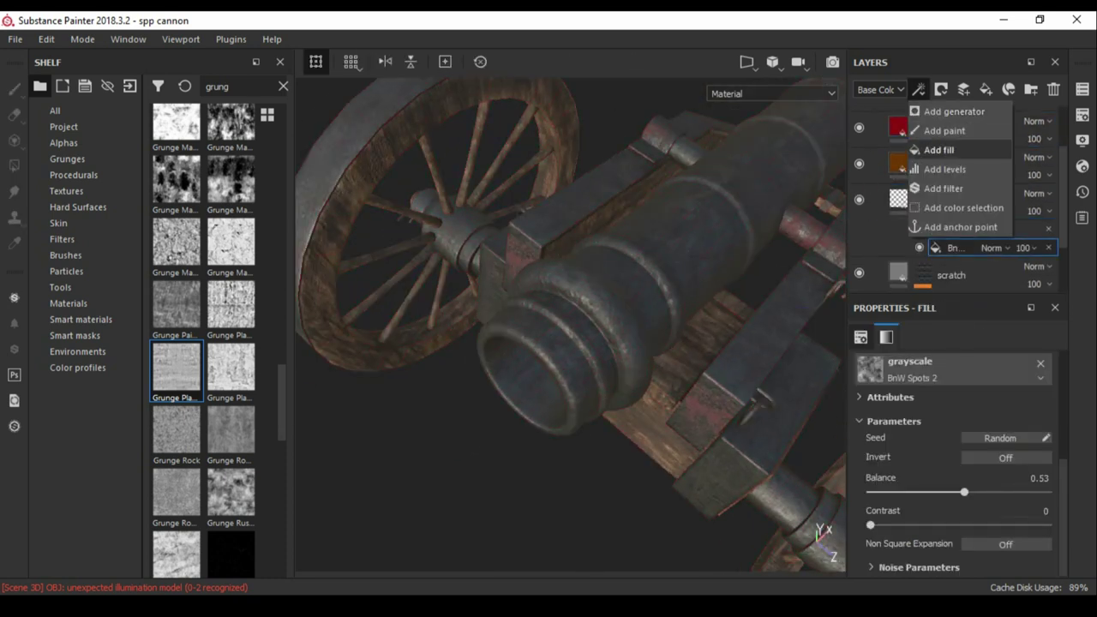
pyautogui.click(943, 128)
pyautogui.moveTo(957, 229); pyautogui.dragTo(957, 253)
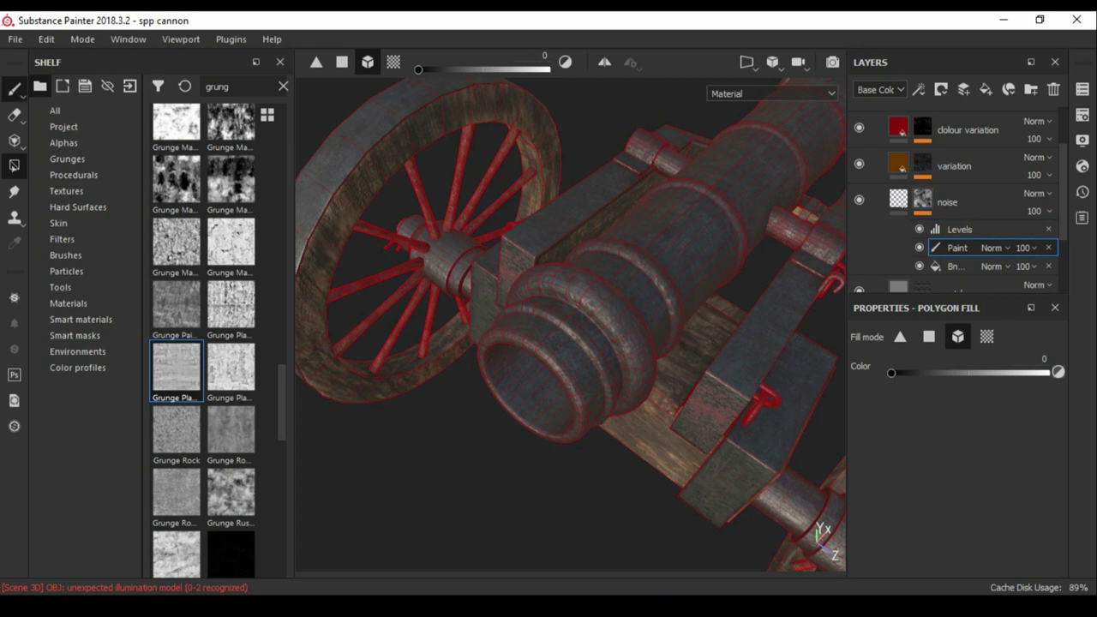
# Try Paint Spray strokes on the barrel, undo them, and return to the noise fill settings.
pyautogui.press('1')
pyautogui.click(54, 110)
pyautogui.click(65, 255)
pyautogui.write('sp')
pyautogui.click(230, 259)
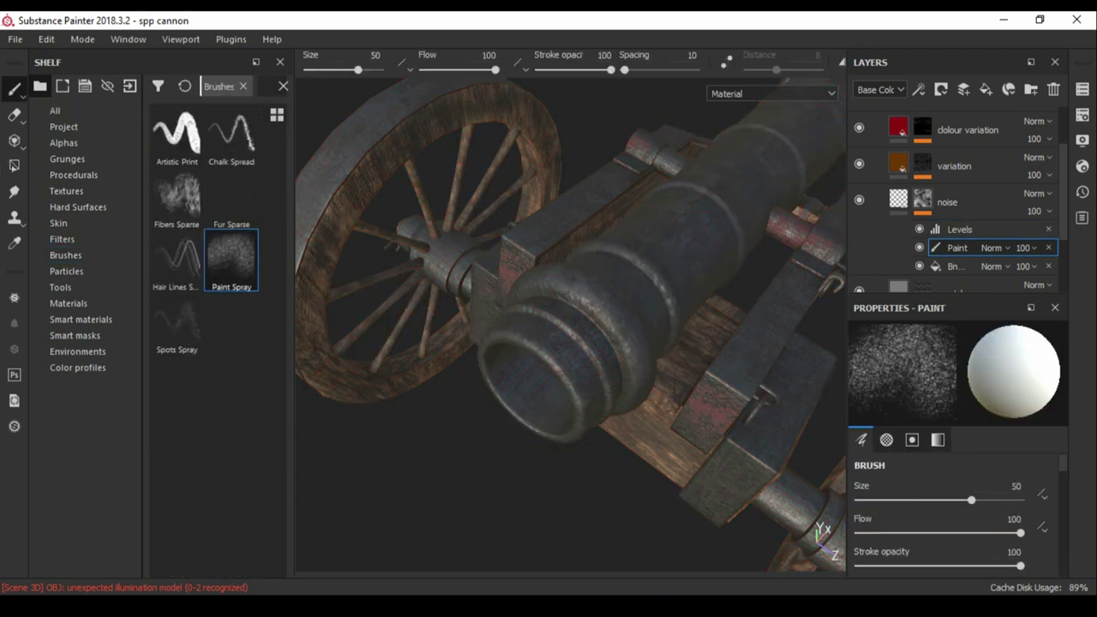
pyautogui.moveTo(677, 221); pyautogui.dragTo(639, 261)
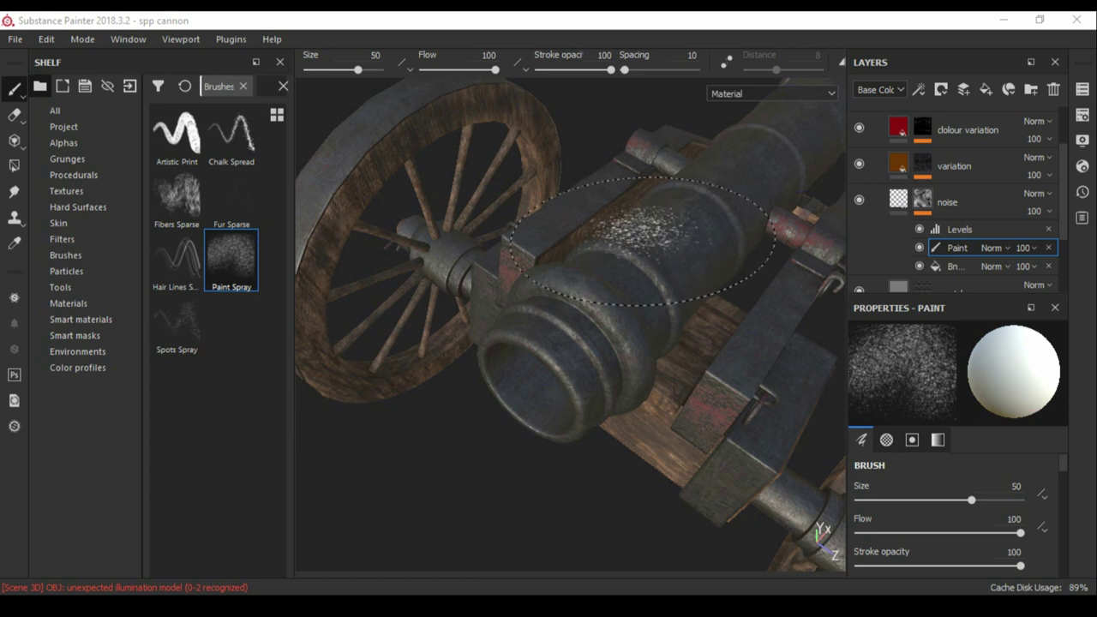
pyautogui.keyDown('ctrl'); pyautogui.moveTo(643, 261); pyautogui.dragTo(600, 262, button='right'); pyautogui.keyUp('ctrl')
pyautogui.hotkey('ctrl', 'z')
pyautogui.moveTo(600, 343)
pyautogui.keyDown('alt'); pyautogui.mouseDown()
pyautogui.moveTo(545, 350)
pyautogui.moveTo(506, 377)
pyautogui.mouseUp(); pyautogui.keyUp('alt')
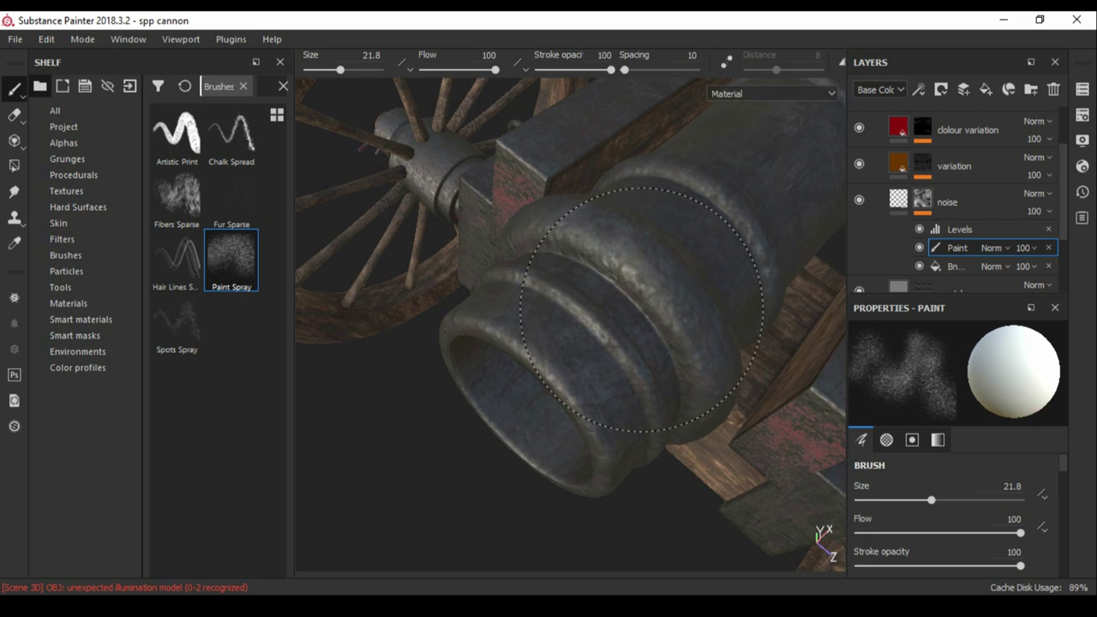
pyautogui.click(968, 202)
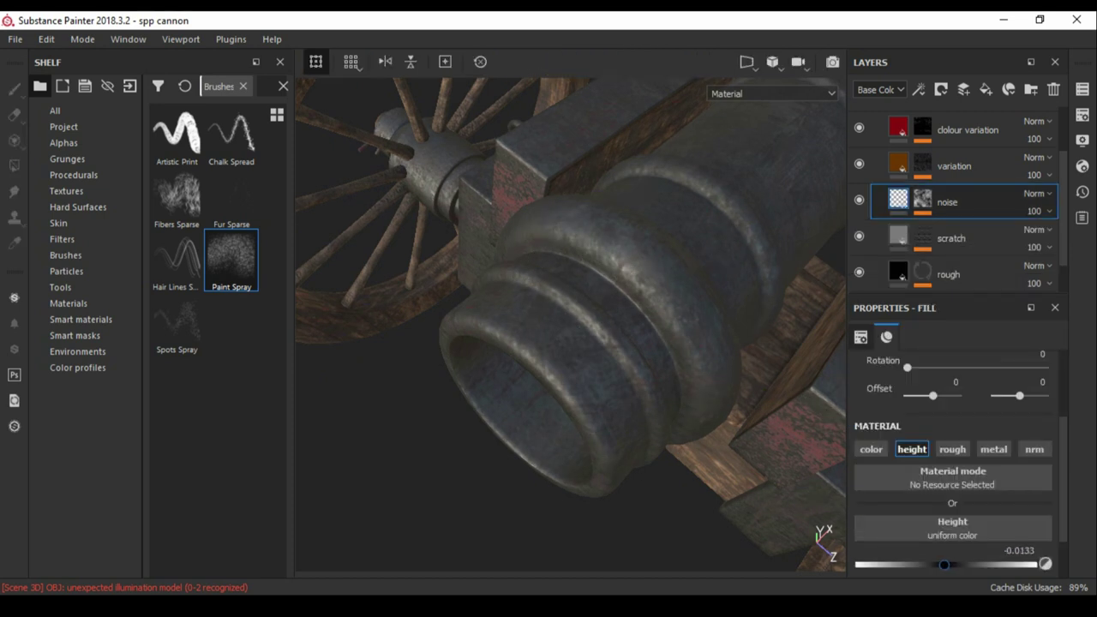
# Raise the noise layer's height to 0.0578 and remove its paint effect.
pyautogui.moveTo(941, 565); pyautogui.dragTo(950, 564)
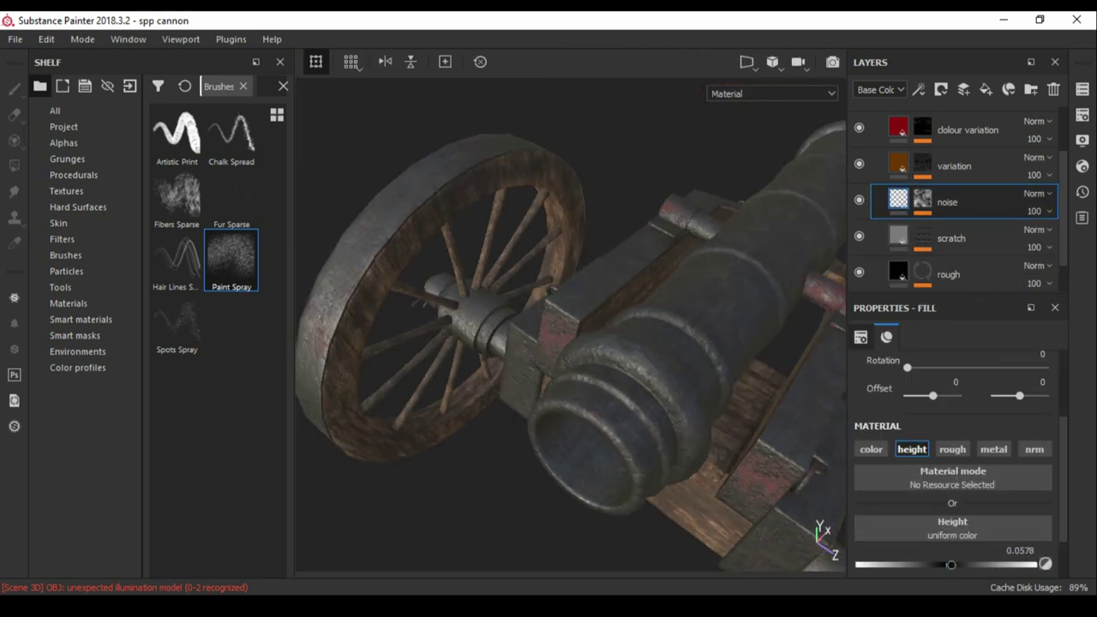
pyautogui.keyDown('alt'); pyautogui.moveTo(566, 342); pyautogui.dragTo(479, 325); pyautogui.keyUp('alt')
pyautogui.keyDown('alt'); pyautogui.moveTo(326, 214); pyautogui.dragTo(570, 279); pyautogui.keyUp('alt')
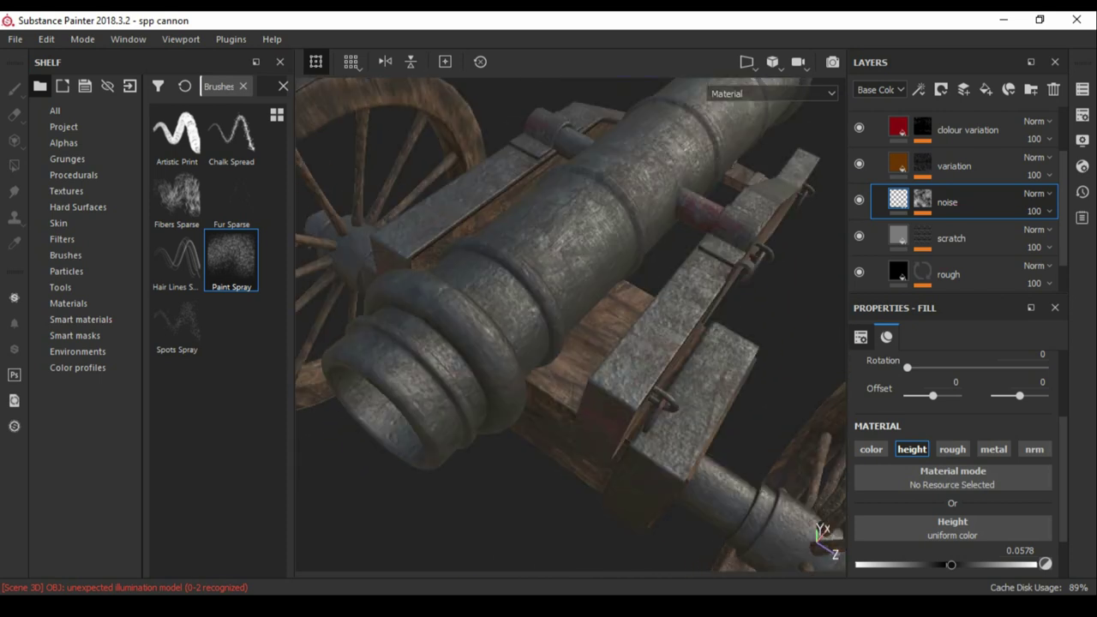
pyautogui.press('1')
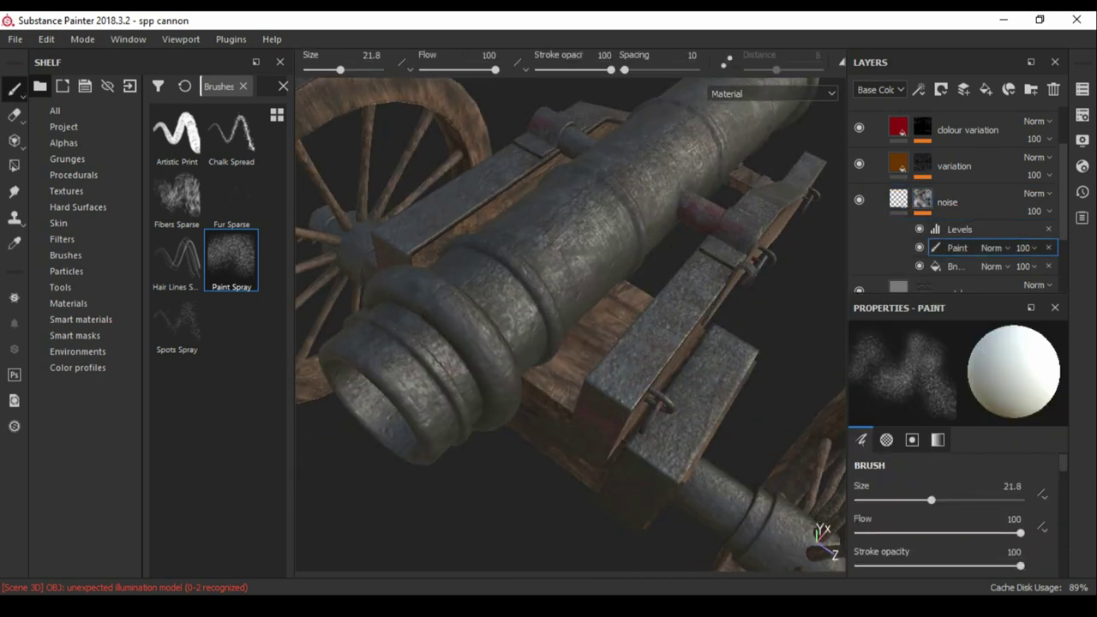
pyautogui.scroll(-5, 570, 272)
pyautogui.keyDown('alt'); pyautogui.moveTo(569, 272); pyautogui.dragTo(825, 97); pyautogui.keyUp('alt')
pyautogui.hotkey('ctrl', 'z')
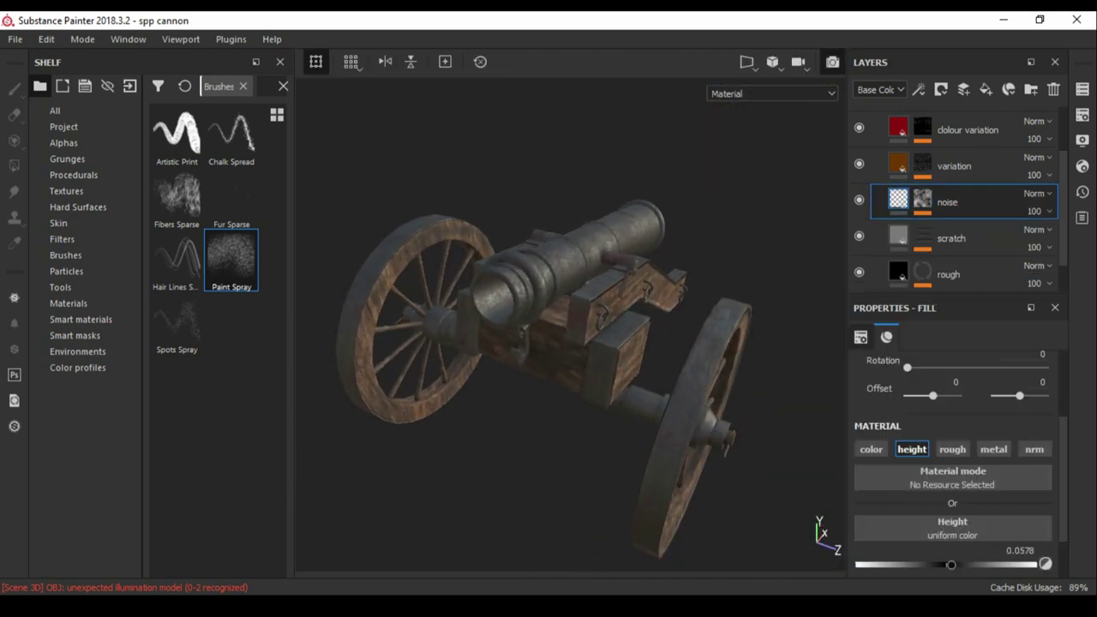
# Preview the cannon in the Iray render, then add a new fill layer above noise.
pyautogui.press('F10')
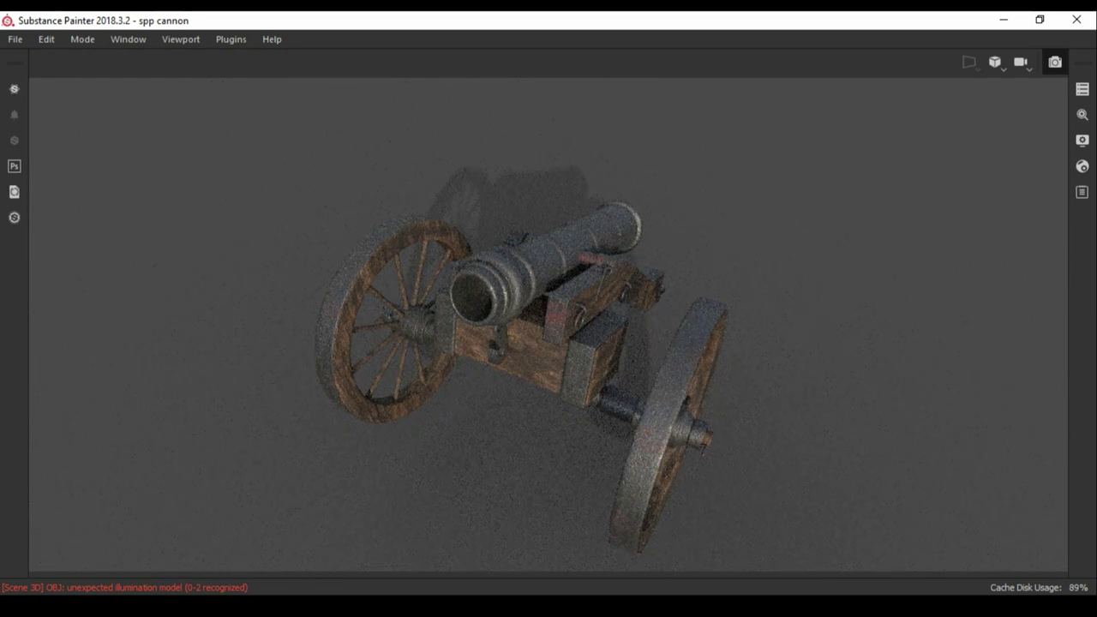
pyautogui.press('F10')
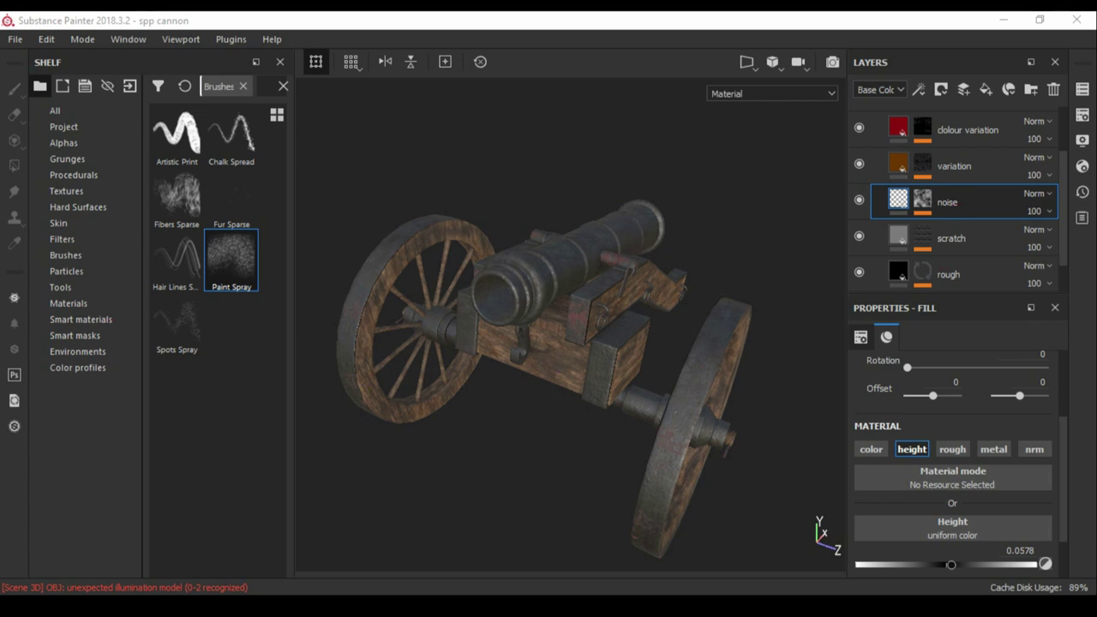
pyautogui.keyDown('alt'); pyautogui.moveTo(548, 300); pyautogui.dragTo(514, 360); pyautogui.keyUp('alt')
pyautogui.click(986, 90)
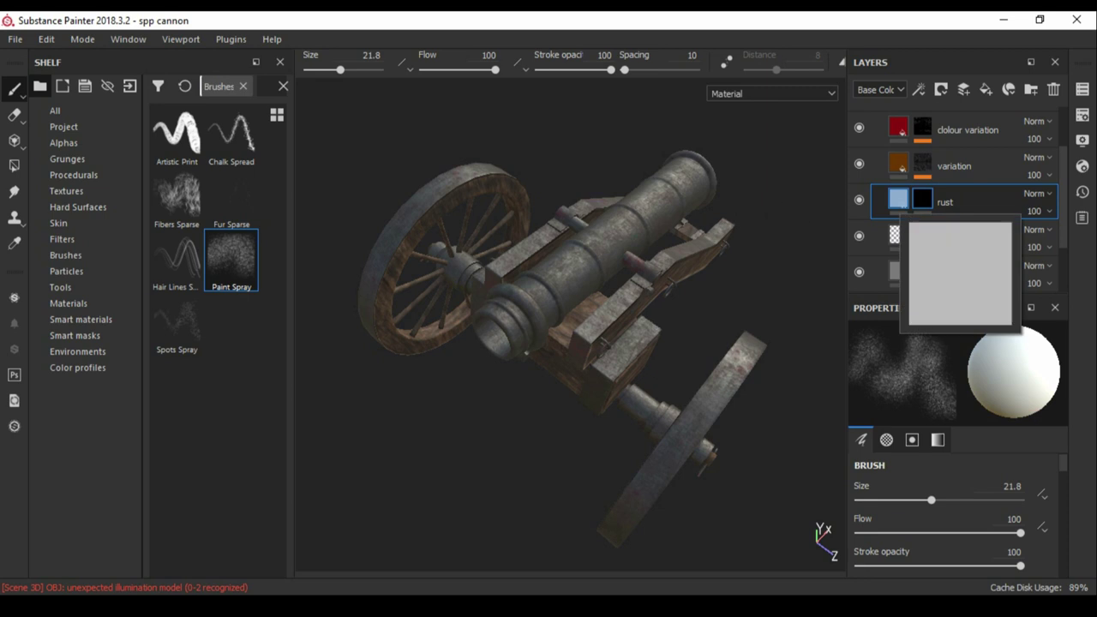
# Give the new fill layer an orange rust base colour.
pyautogui.click(898, 199)
pyautogui.click(951, 548)
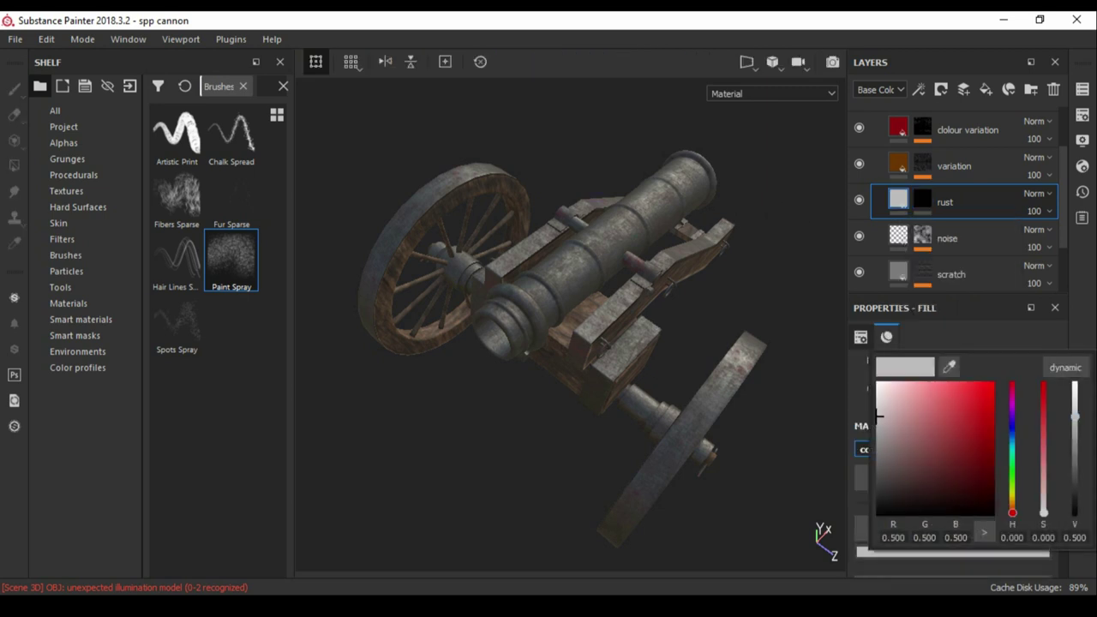
pyautogui.click(1012, 502)
pyautogui.moveTo(986, 411); pyautogui.dragTo(991, 454)
# Name the layer 'rust' and mask it with Grunge Concrete Old in a fill effect.
pyautogui.click(922, 199)
pyautogui.write('1.8')
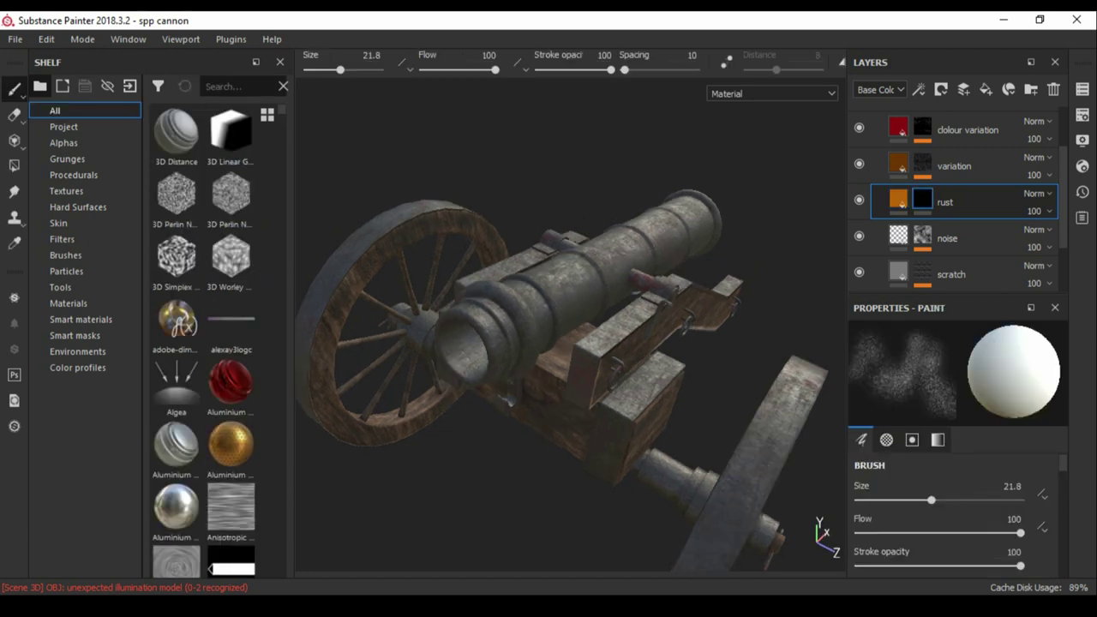
pyautogui.write('rust')
pyautogui.press('BackSpace')
pyautogui.press('BackSpace')
pyautogui.press('BackSpace')
pyautogui.press('BackSpace')
pyautogui.write('grunge')
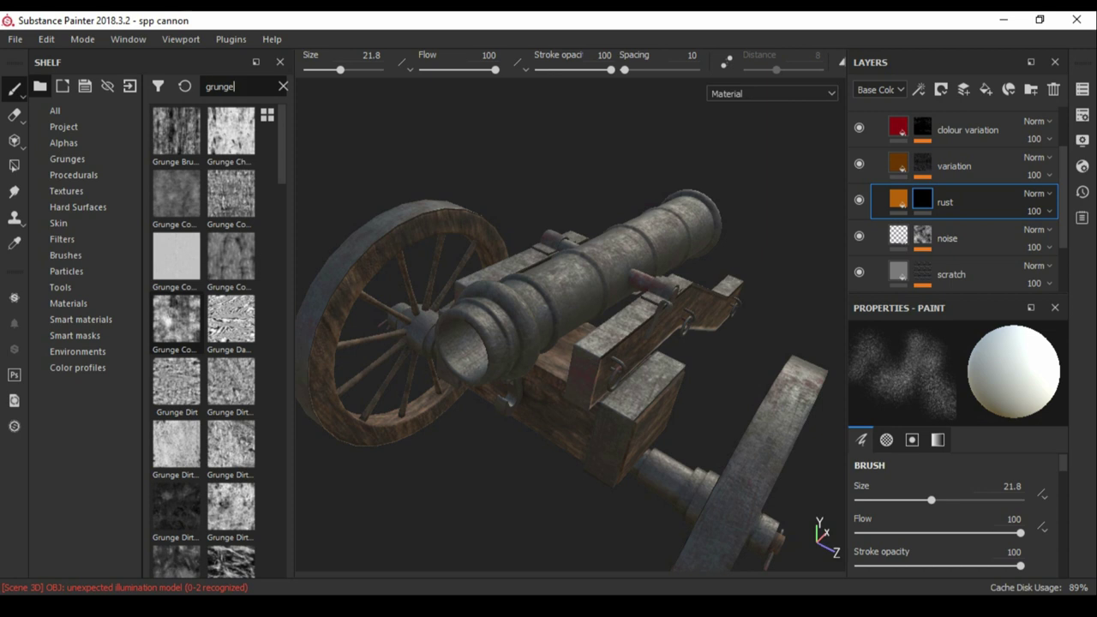
pyautogui.click(176, 322)
pyautogui.click(918, 89)
pyautogui.click(951, 149)
pyautogui.moveTo(175, 321); pyautogui.dragTo(952, 525)
# Set the rust layer's roughness to 1 and lower its Grunge Concrete Old balance to 0.3.
pyautogui.click(968, 201)
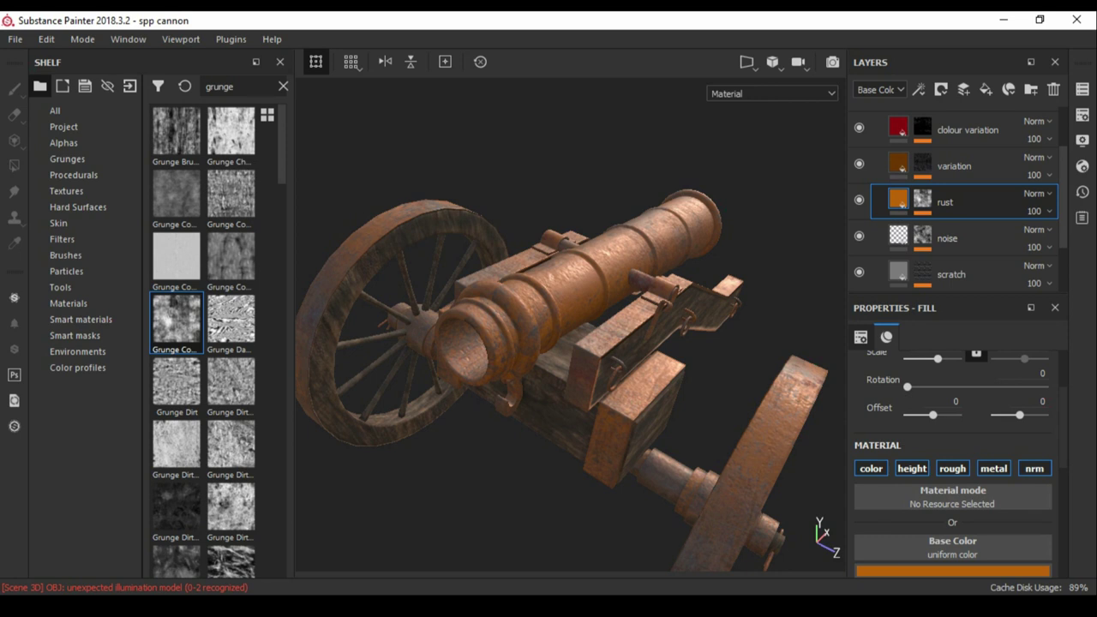
pyautogui.scroll(-2, 951, 462)
pyautogui.click(951, 229)
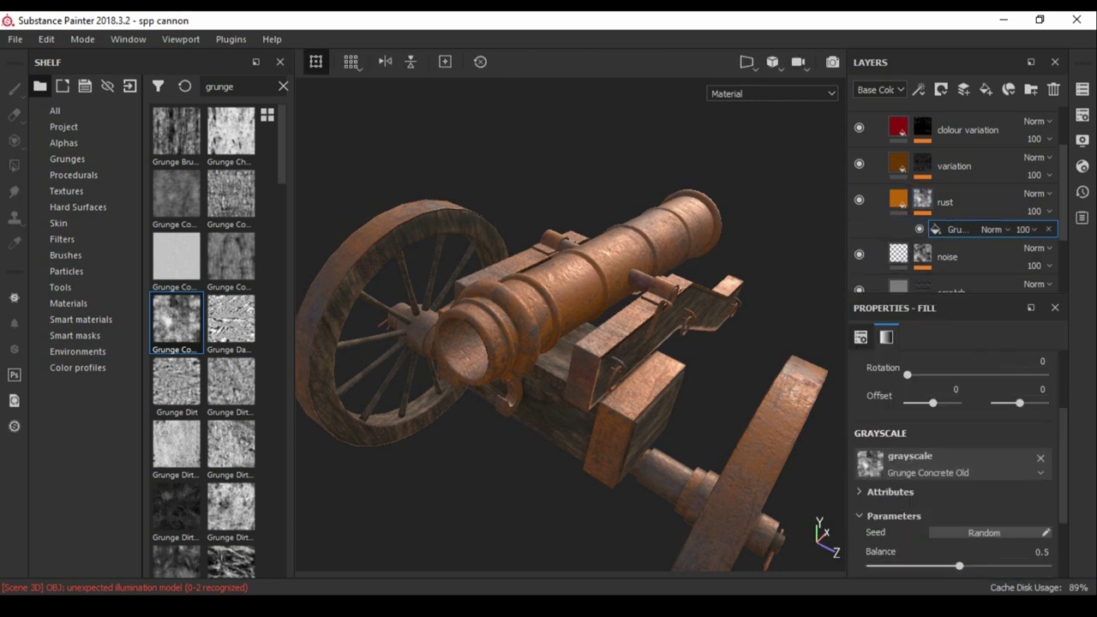
pyautogui.press('Delete')
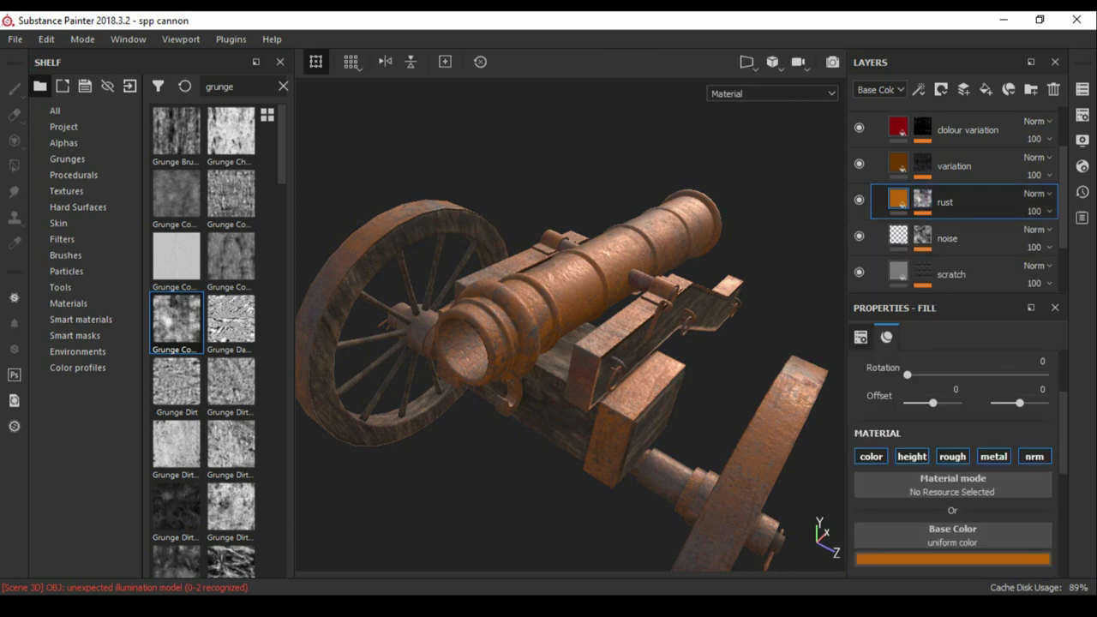
pyautogui.scroll(-5, 951, 463)
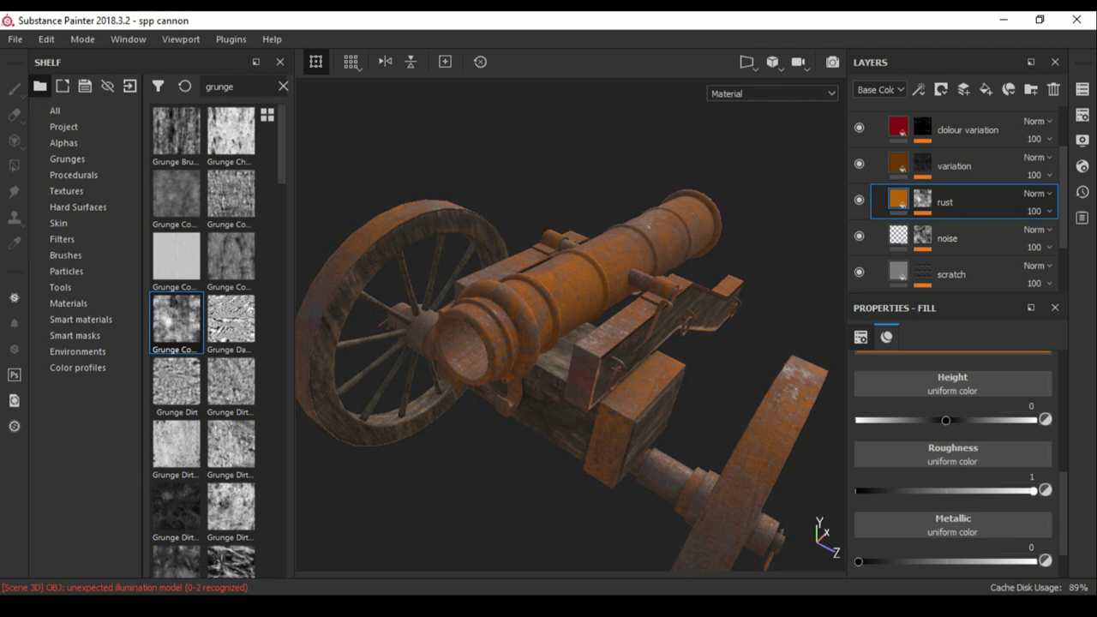
pyautogui.click(922, 199)
pyautogui.moveTo(176, 322); pyautogui.dragTo(922, 199)
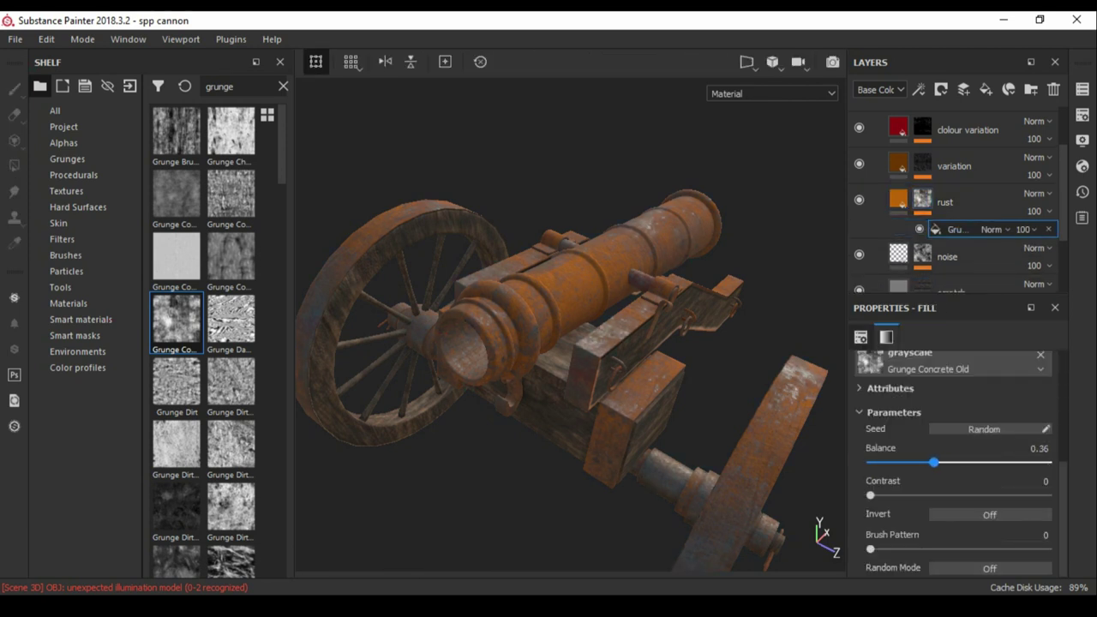
pyautogui.moveTo(933, 462); pyautogui.dragTo(923, 462)
pyautogui.keyDown('alt'); pyautogui.moveTo(566, 342); pyautogui.dragTo(411, 343); pyautogui.keyUp('alt')
pyautogui.click(898, 199)
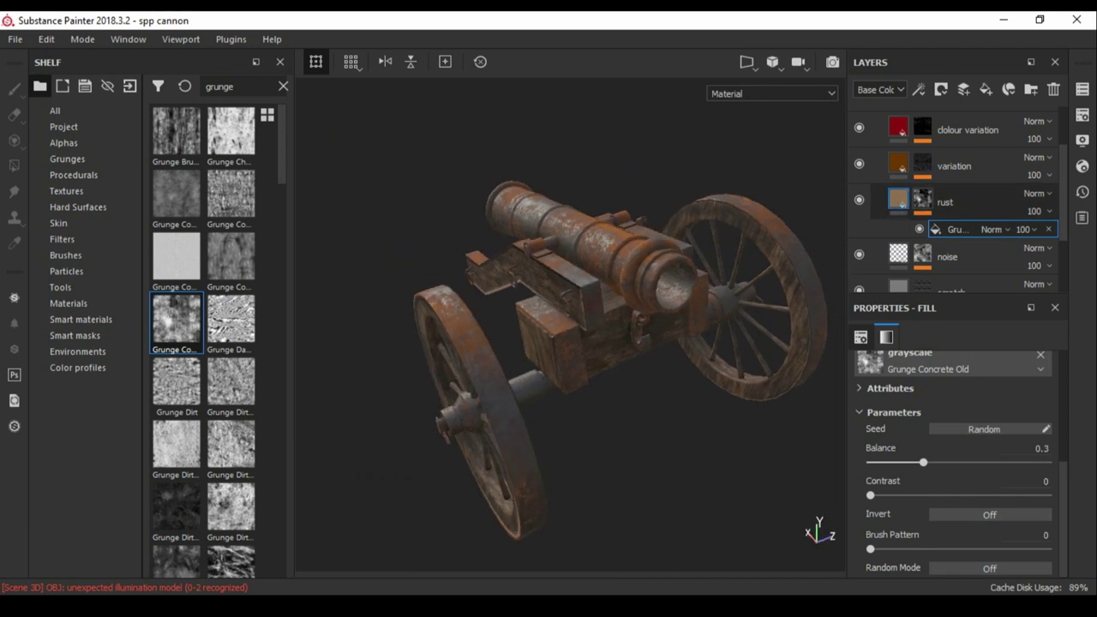
pyautogui.click(952, 454)
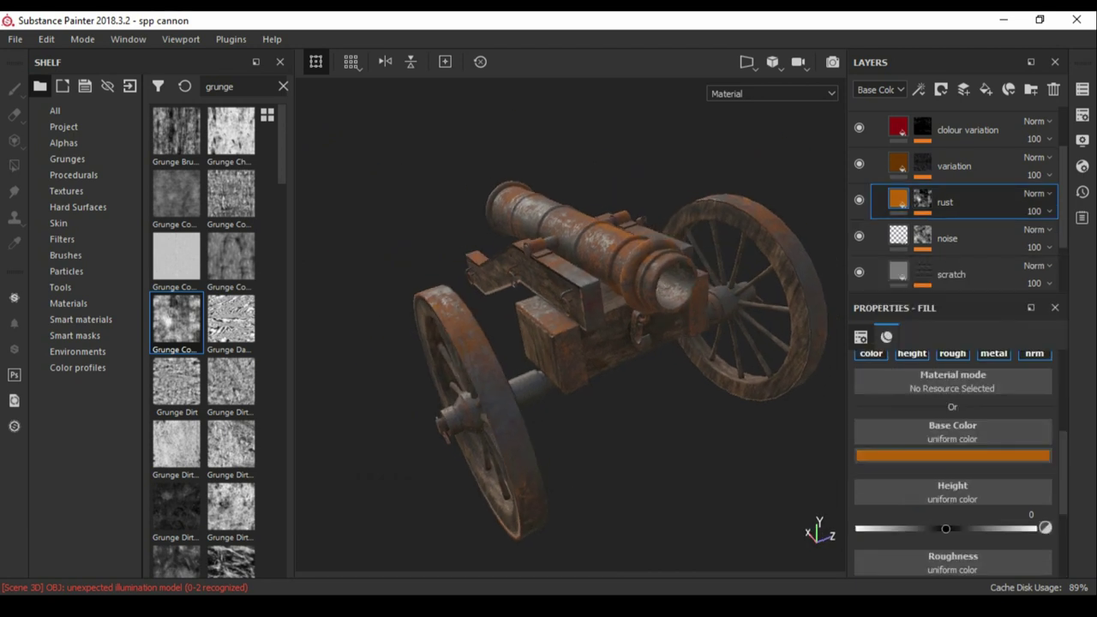
# Lower the rust mask's grunge effect opacity step by step from 22 to 11.
pyautogui.click(922, 199)
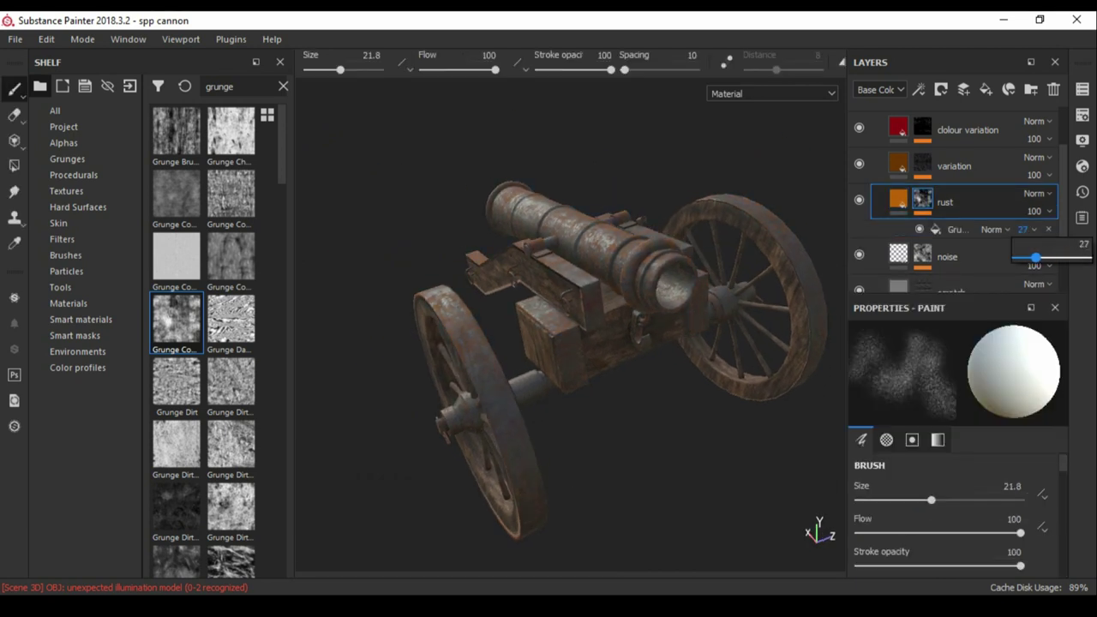
pyautogui.moveTo(1035, 257); pyautogui.dragTo(1031, 258)
pyautogui.keyDown('alt'); pyautogui.moveTo(565, 326); pyautogui.dragTo(479, 360); pyautogui.keyUp('alt')
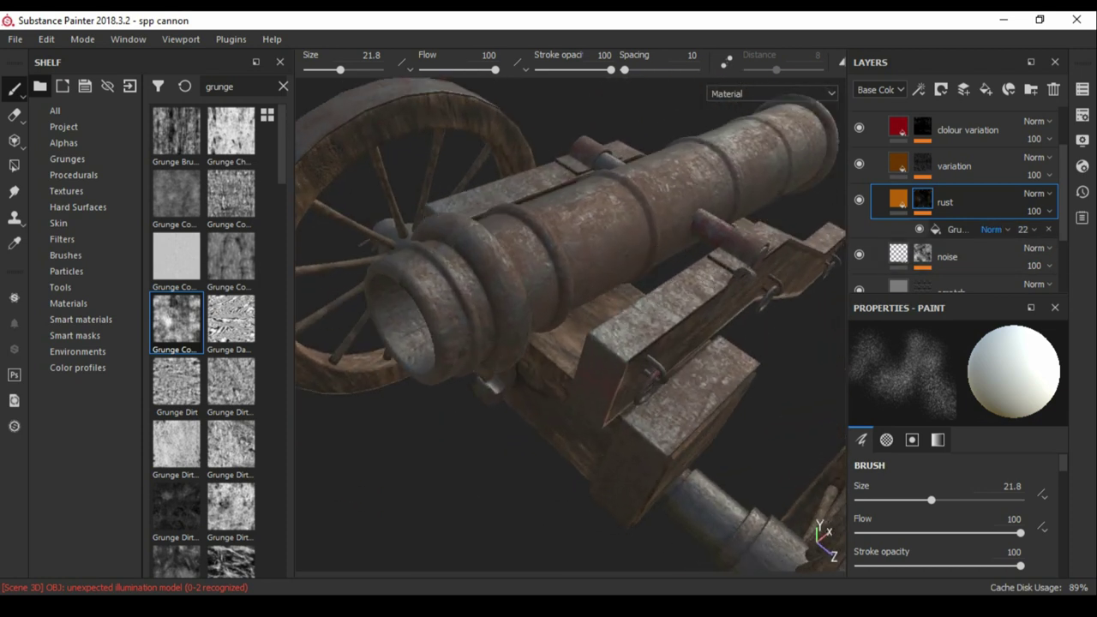
pyautogui.moveTo(1031, 257); pyautogui.dragTo(1028, 257)
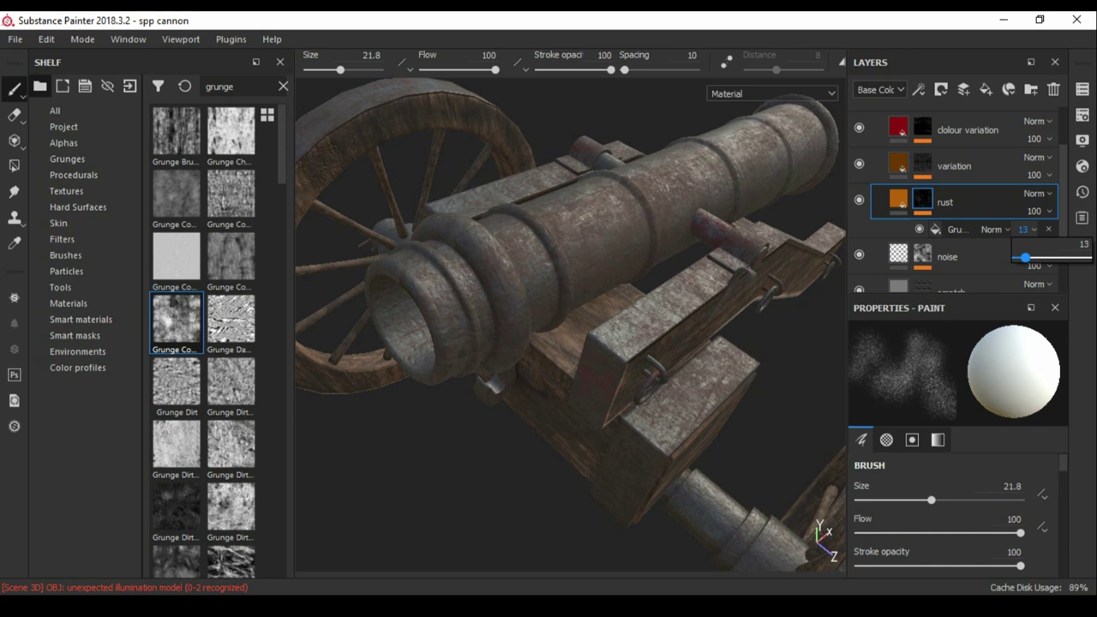
pyautogui.moveTo(1026, 257); pyautogui.dragTo(1023, 257)
pyautogui.keyDown('alt'); pyautogui.moveTo(566, 326); pyautogui.dragTo(737, 334); pyautogui.keyUp('alt')
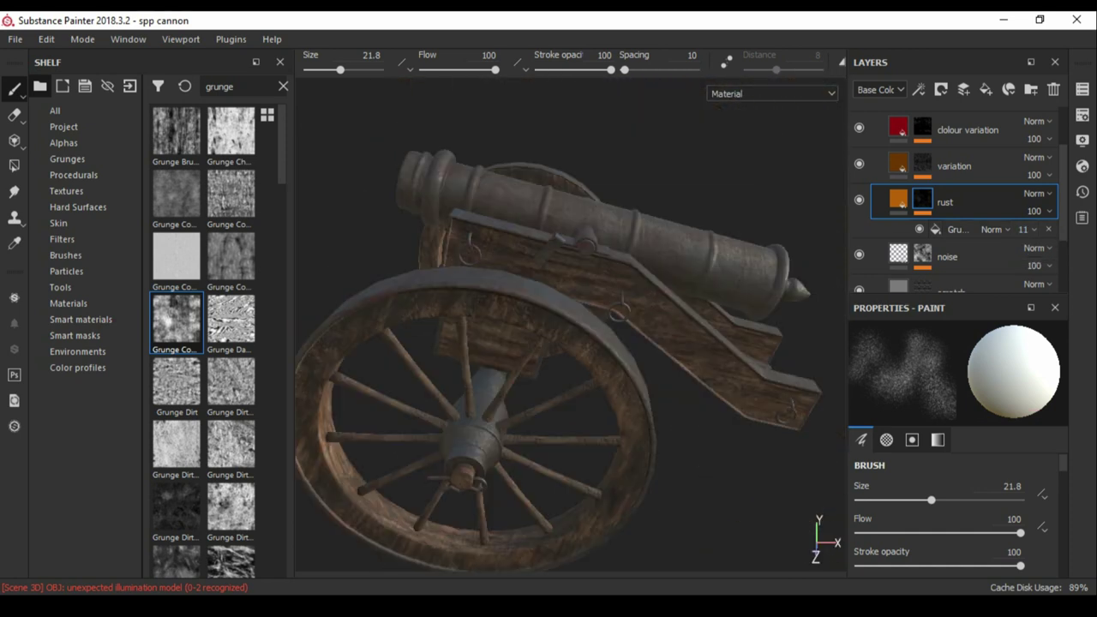
pyautogui.keyDown('alt'); pyautogui.moveTo(566, 325); pyautogui.dragTo(737, 325); pyautogui.keyUp('alt')
# Check the faded rust's fill and mask from above, then select the variation layer's mask.
pyautogui.click(898, 199)
pyautogui.scroll(-2, 952, 446)
pyautogui.scroll(-1, 951, 446)
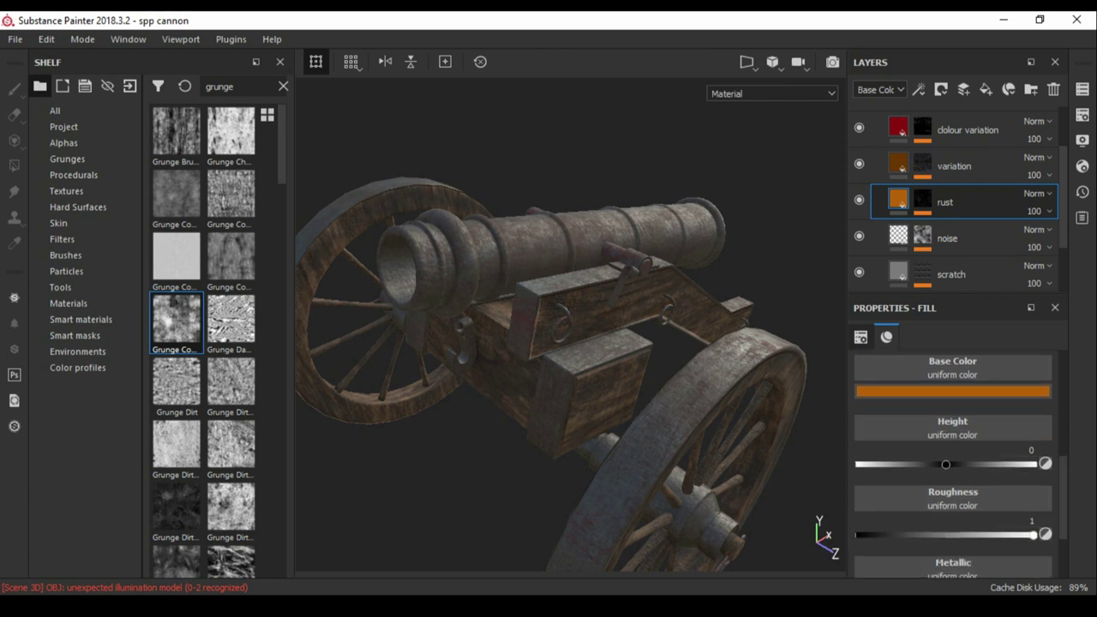
pyautogui.moveTo(566, 326)
pyautogui.keyDown('alt'); pyautogui.mouseDown()
pyautogui.moveTo(651, 308)
pyautogui.moveTo(703, 257)
pyautogui.moveTo(651, 308)
pyautogui.moveTo(599, 326)
pyautogui.mouseUp(); pyautogui.keyUp('alt')
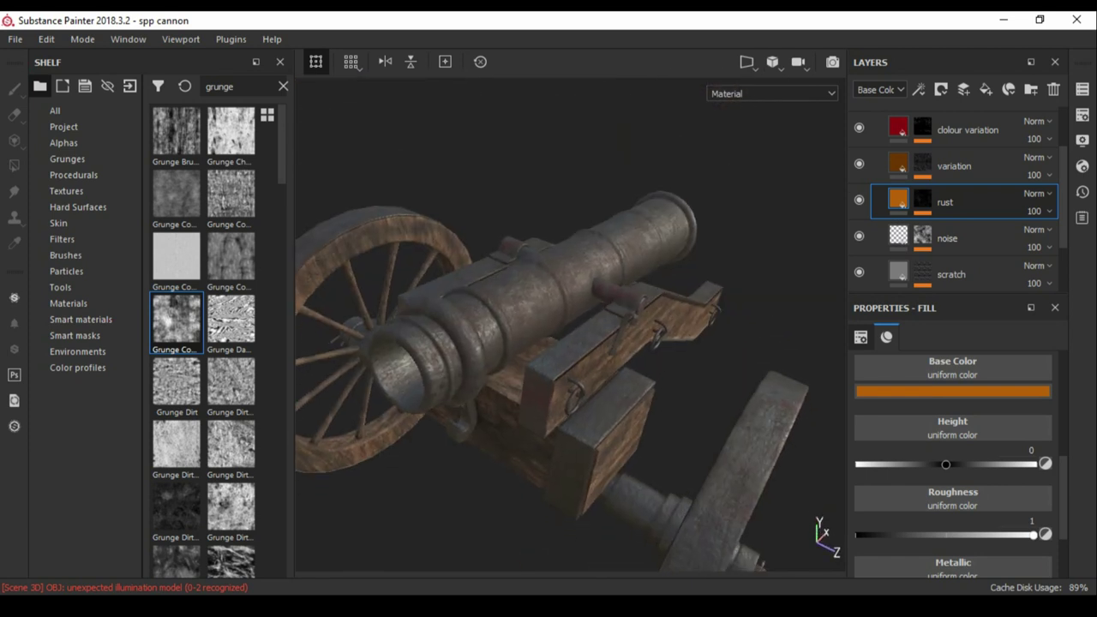
pyautogui.click(922, 199)
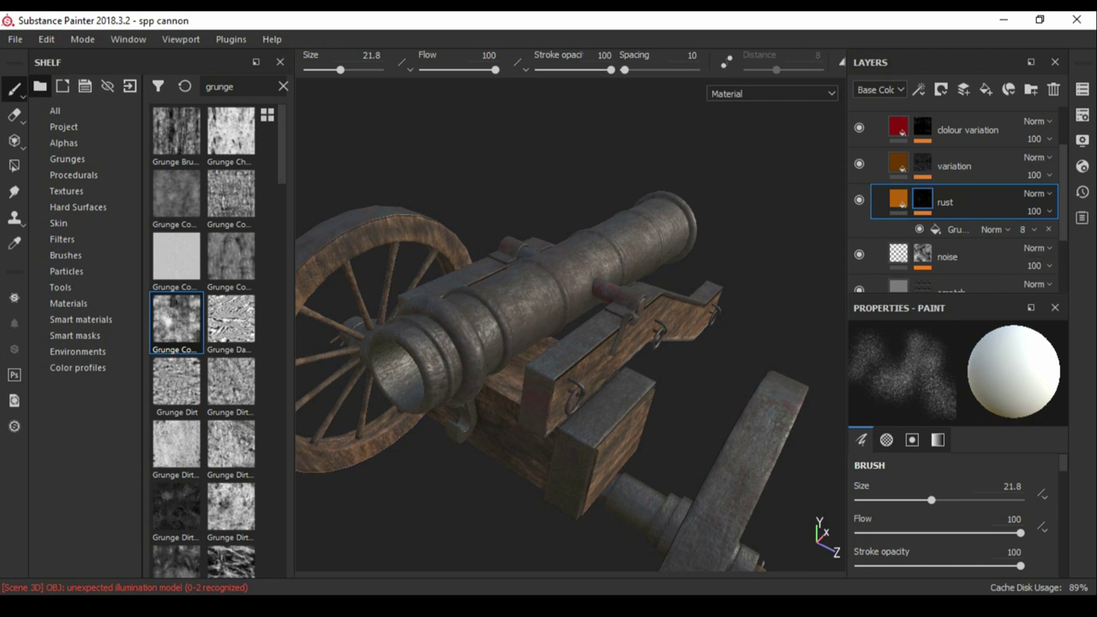
pyautogui.click(922, 165)
pyautogui.moveTo(634, 334)
pyautogui.keyDown('alt'); pyautogui.mouseDown()
pyautogui.moveTo(681, 314)
pyautogui.moveTo(685, 302)
pyautogui.moveTo(668, 292)
pyautogui.mouseUp(); pyautogui.keyUp('alt')
# Select the scratch layer's grunge fill and mask to preview the Grunge Paint Scratched mask alone.
pyautogui.scroll(-2, 960, 214)
pyautogui.click(953, 237)
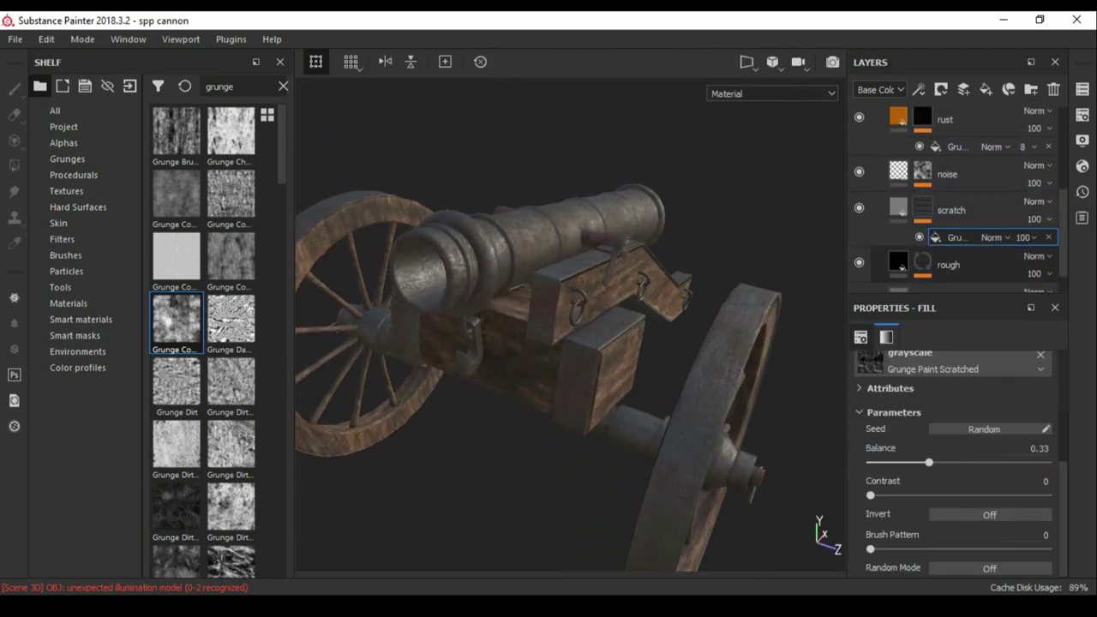
pyautogui.keyDown('alt'); pyautogui.moveTo(548, 343); pyautogui.dragTo(463, 331); pyautogui.keyUp('alt')
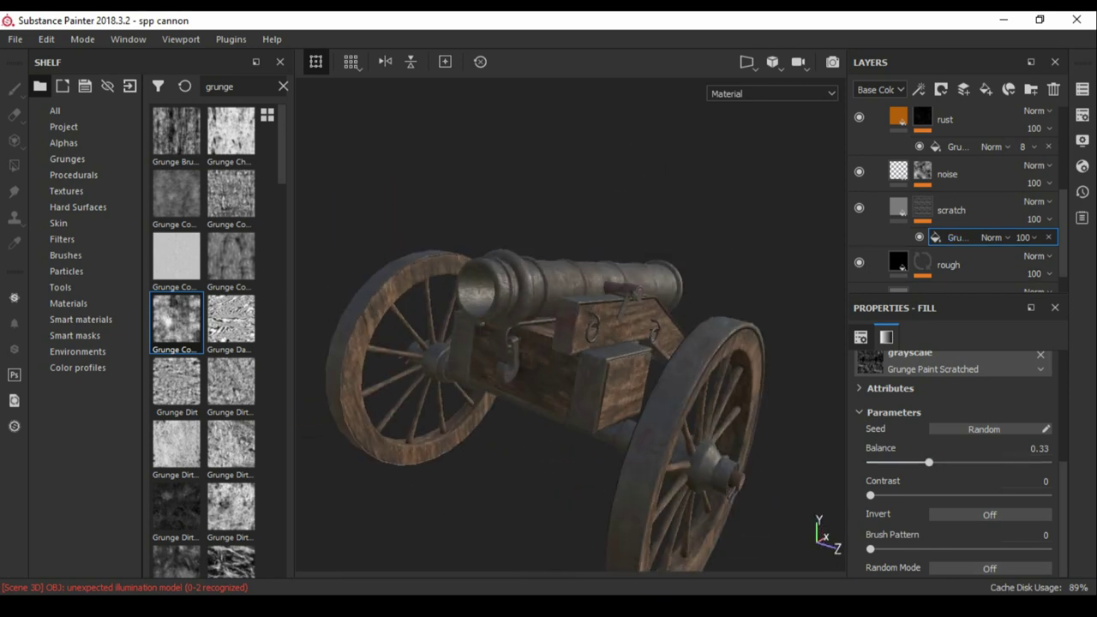
pyautogui.scroll(-3, 549, 385)
pyautogui.scroll(-2, 549, 385)
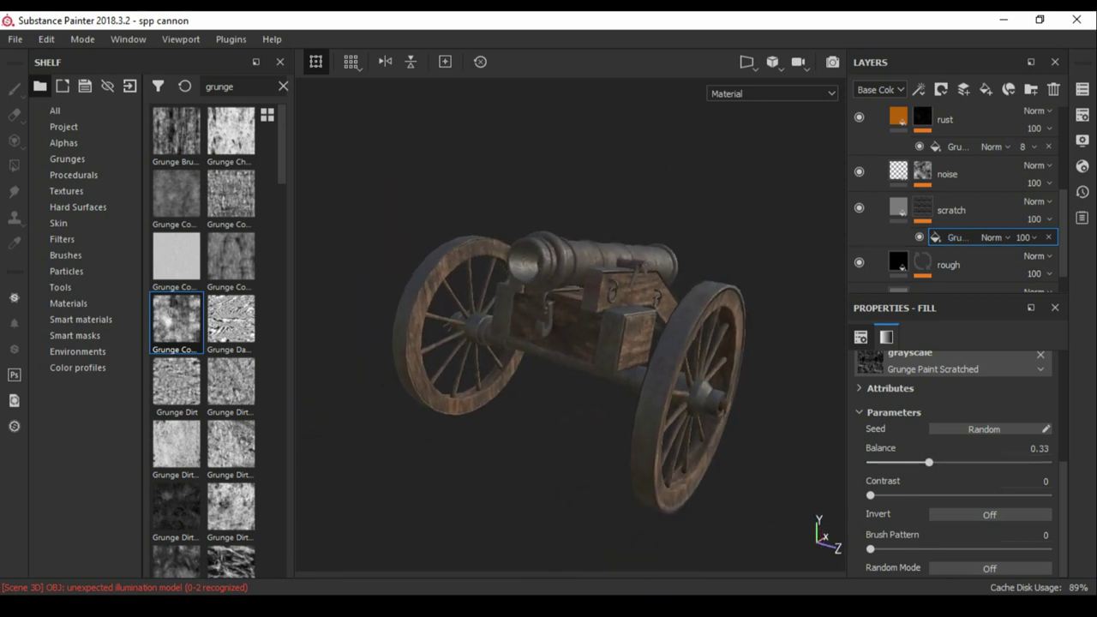
pyautogui.keyDown('alt'); pyautogui.moveTo(548, 342); pyautogui.dragTo(501, 390); pyautogui.keyUp('alt')
pyautogui.scroll(3, 548, 343)
pyautogui.keyDown('alt'); pyautogui.moveTo(548, 343); pyautogui.dragTo(514, 359); pyautogui.keyUp('alt')
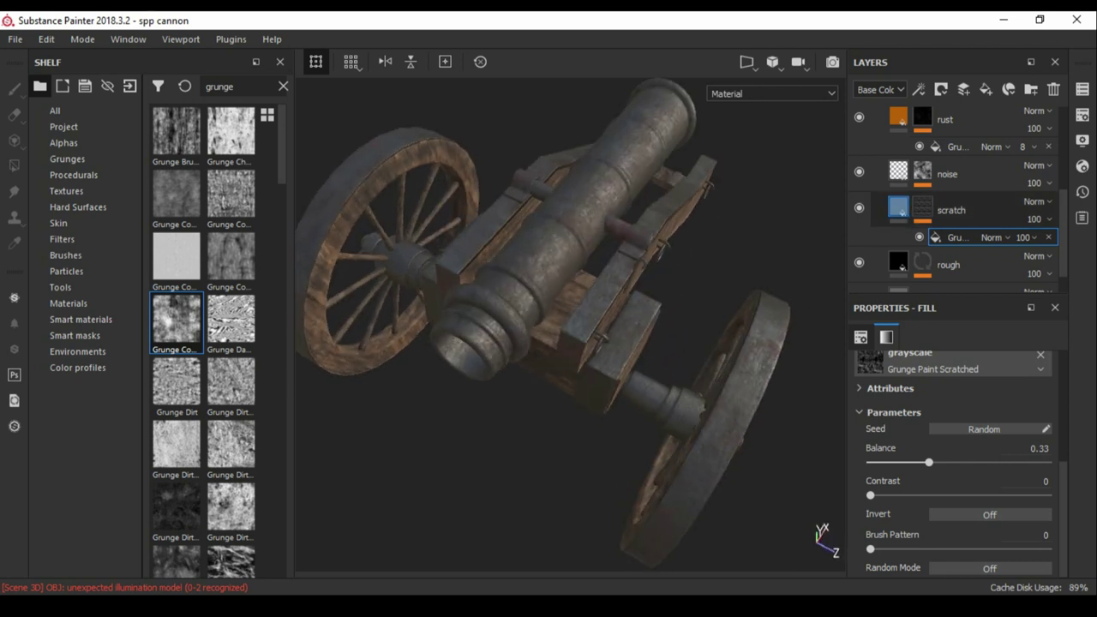
pyautogui.click(922, 209)
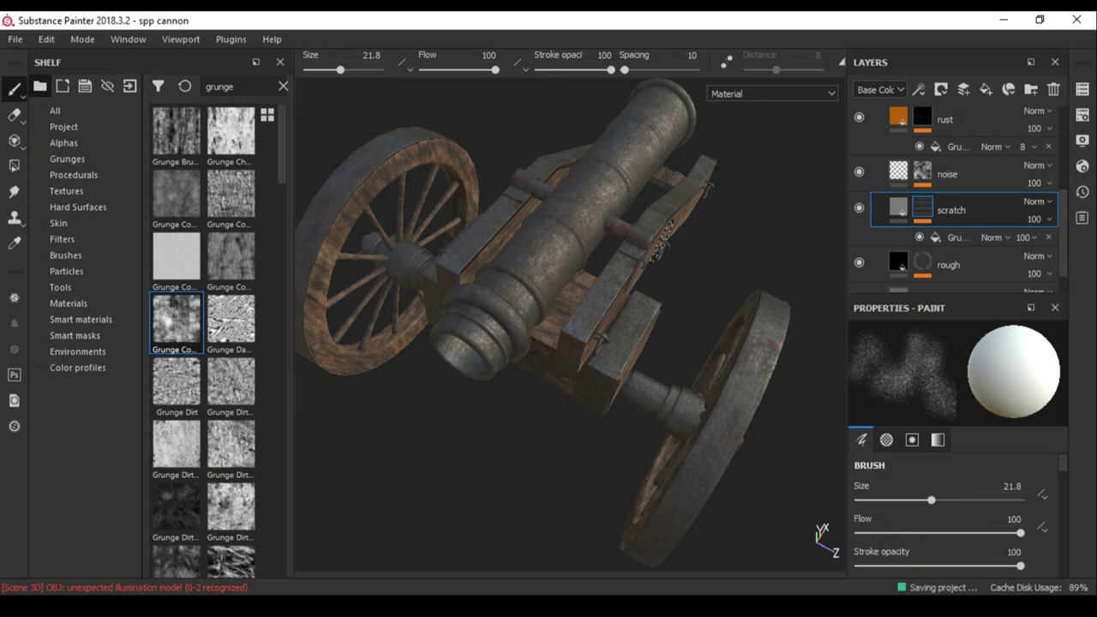
pyautogui.keyDown('alt'); pyautogui.moveTo(685, 233); pyautogui.dragTo(634, 262); pyautogui.keyUp('alt')
pyautogui.click(898, 207)
# Add a 'scratch' fill layer above the old one with Metallic 1, Roughness 0.3, and pick the Stain Scratches smart mask.
pyautogui.click(985, 90)
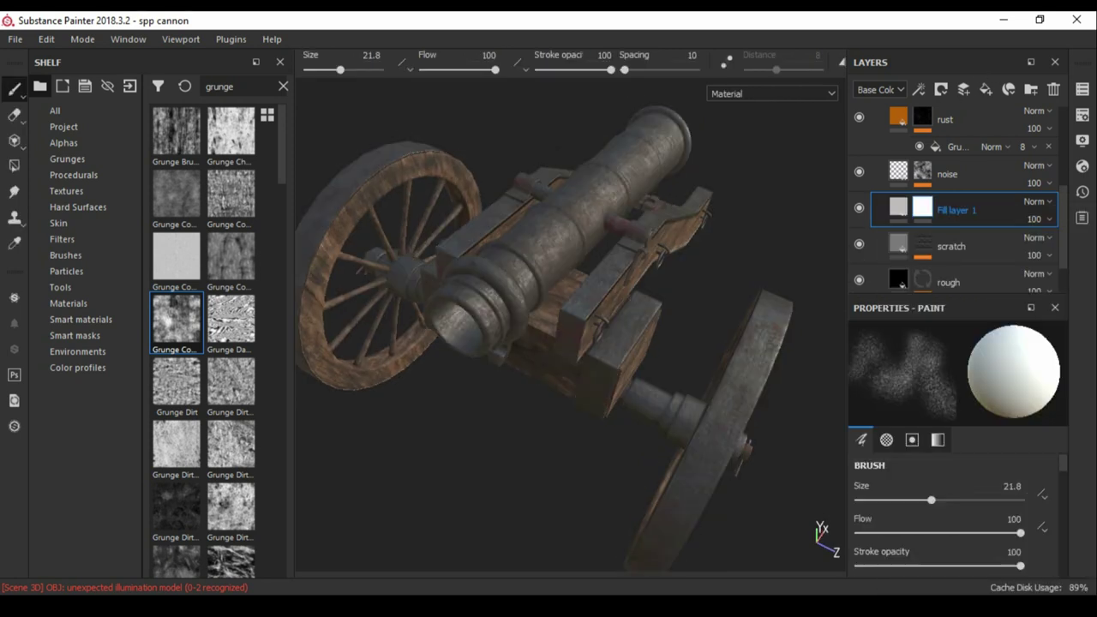
pyautogui.click(898, 206)
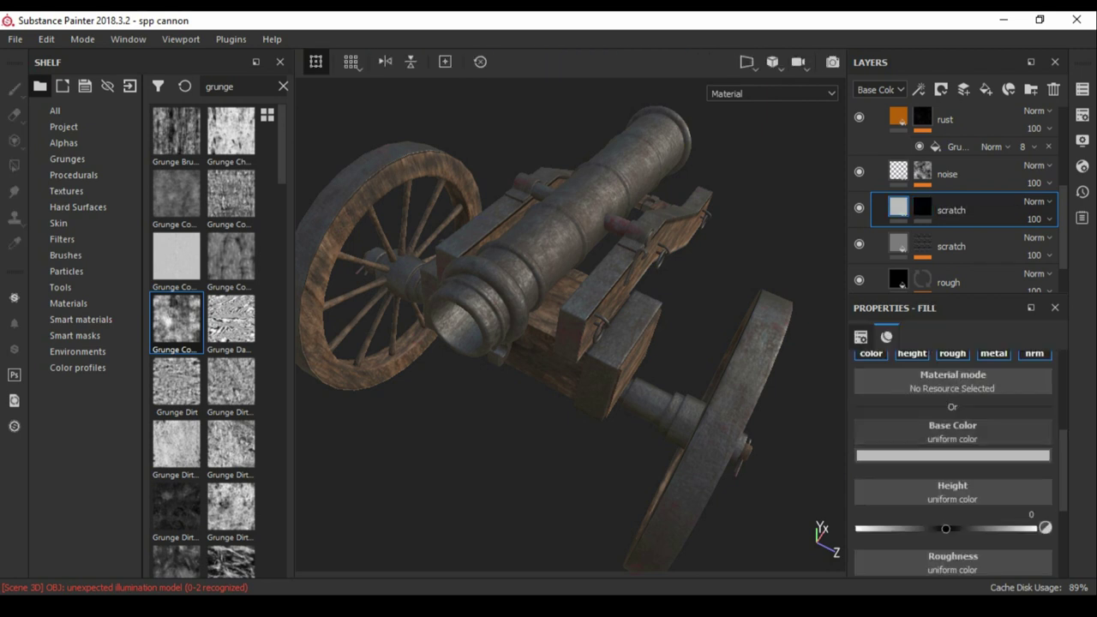
pyautogui.scroll(-3, 952, 428)
pyautogui.scroll(-2, 952, 428)
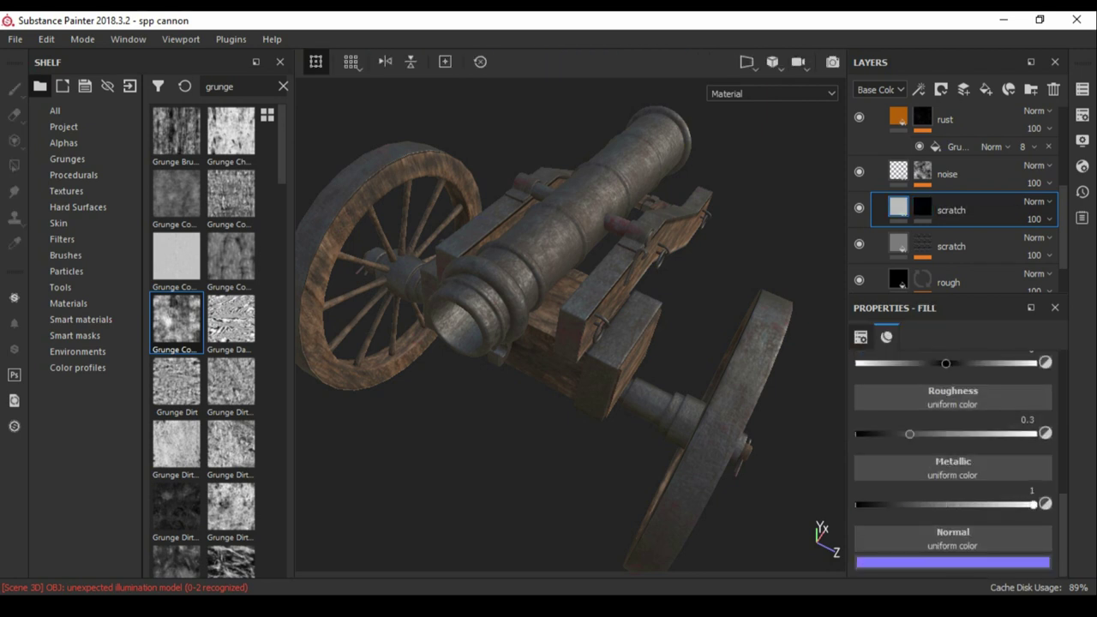
pyautogui.scroll(2, 951, 446)
pyautogui.click(75, 335)
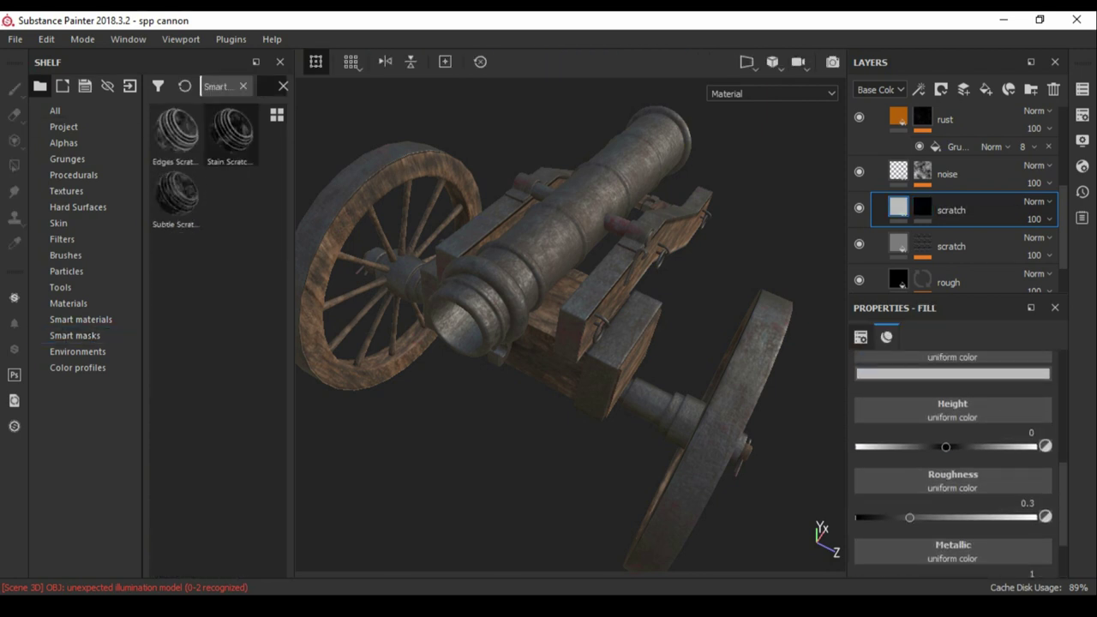
pyautogui.click(231, 132)
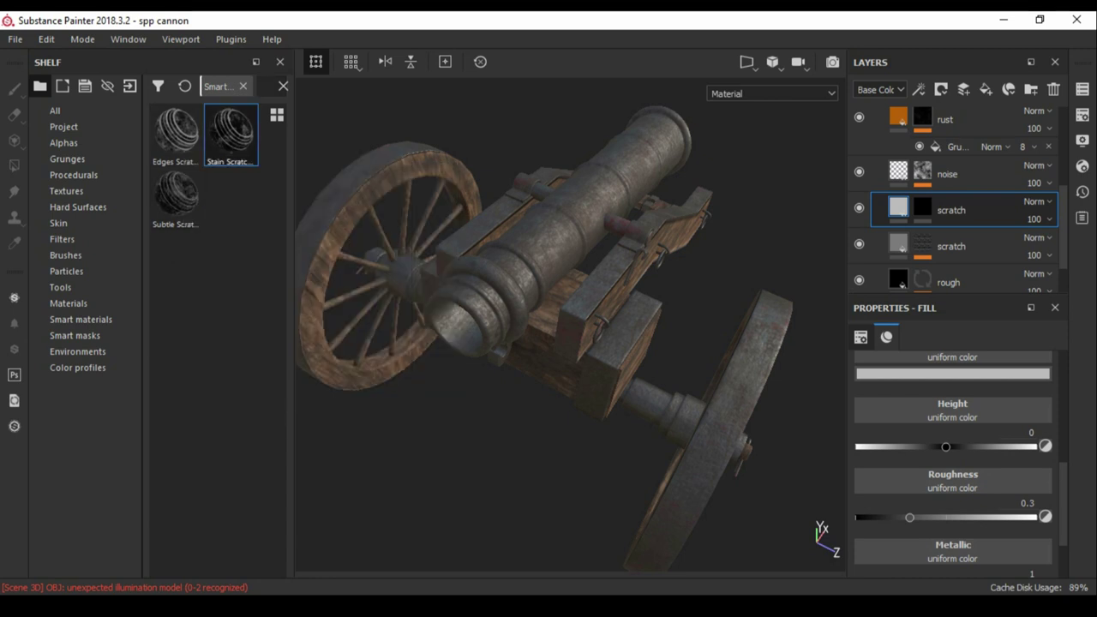
# Apply the Stain Scratches smart mask to the new scratch layer.
pyautogui.moveTo(230, 133); pyautogui.dragTo(921, 207)
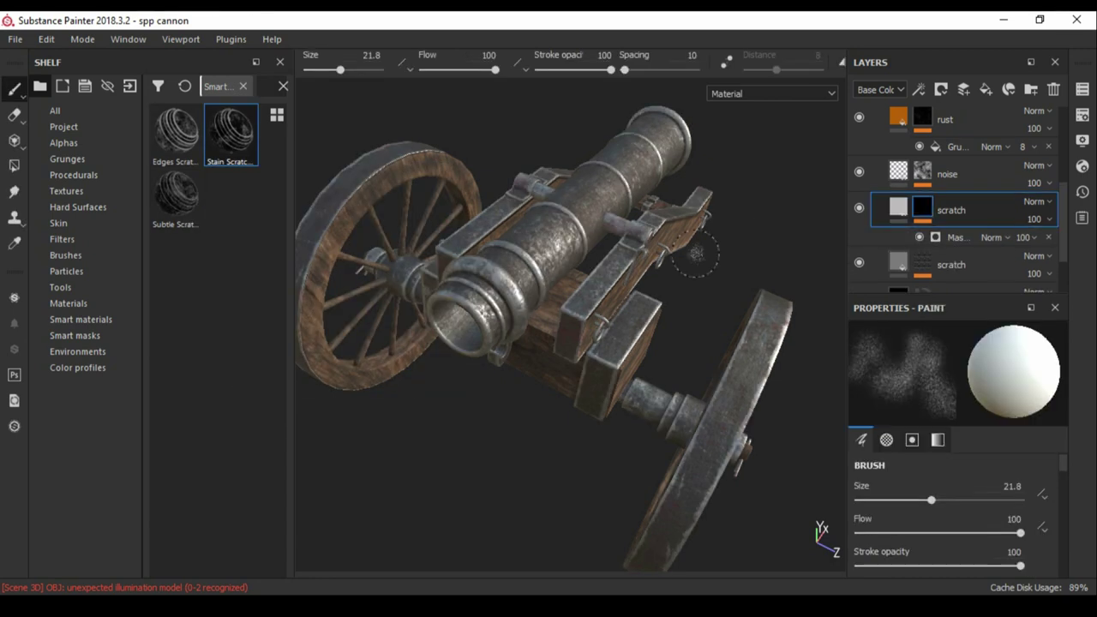
pyautogui.keyDown('alt'); pyautogui.moveTo(683, 241); pyautogui.dragTo(530, 192); pyautogui.keyUp('alt')
pyautogui.scroll(3, 566, 326)
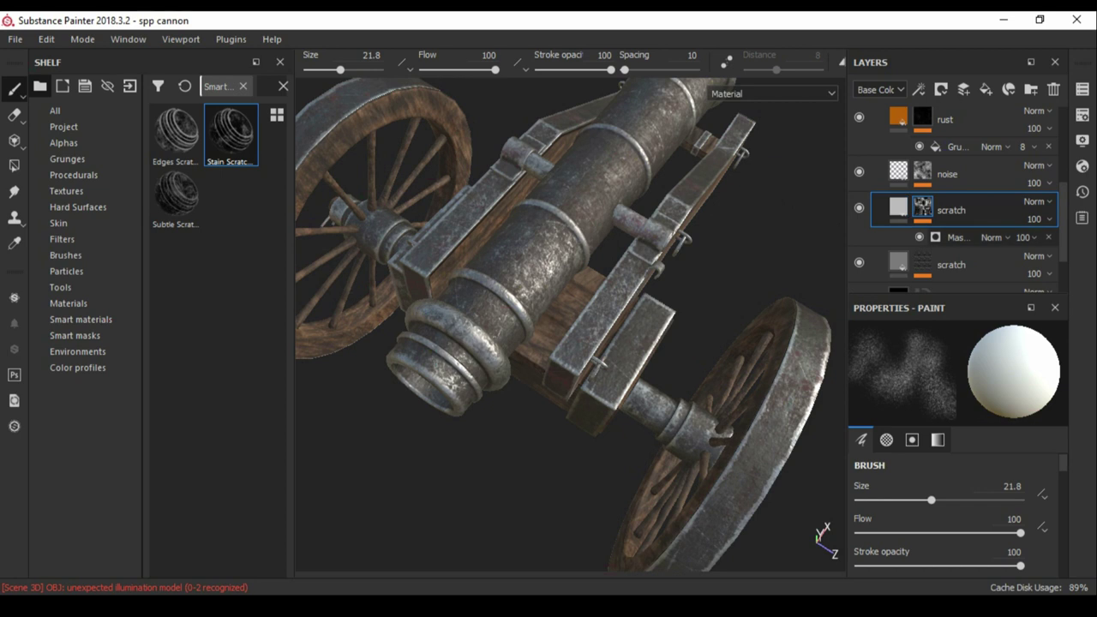
pyautogui.click(951, 237)
pyautogui.keyDown('alt'); pyautogui.moveTo(566, 326); pyautogui.dragTo(480, 325); pyautogui.keyUp('alt')
# Darken the scratch layer's base colour in the colour picker.
pyautogui.click(898, 206)
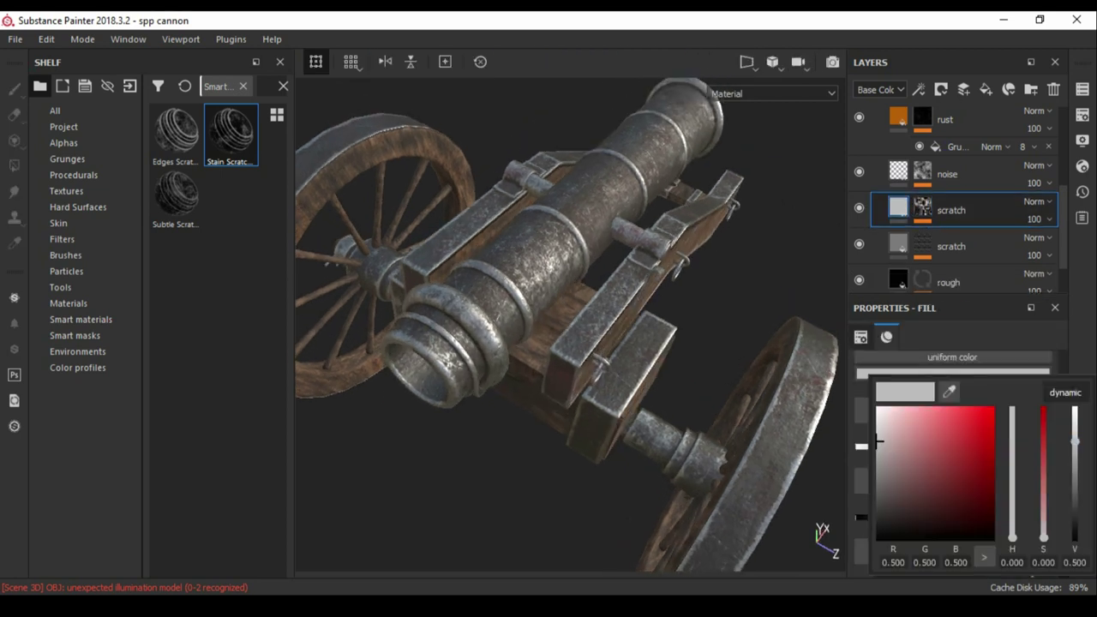
pyautogui.click(951, 374)
pyautogui.moveTo(877, 448); pyautogui.dragTo(877, 460)
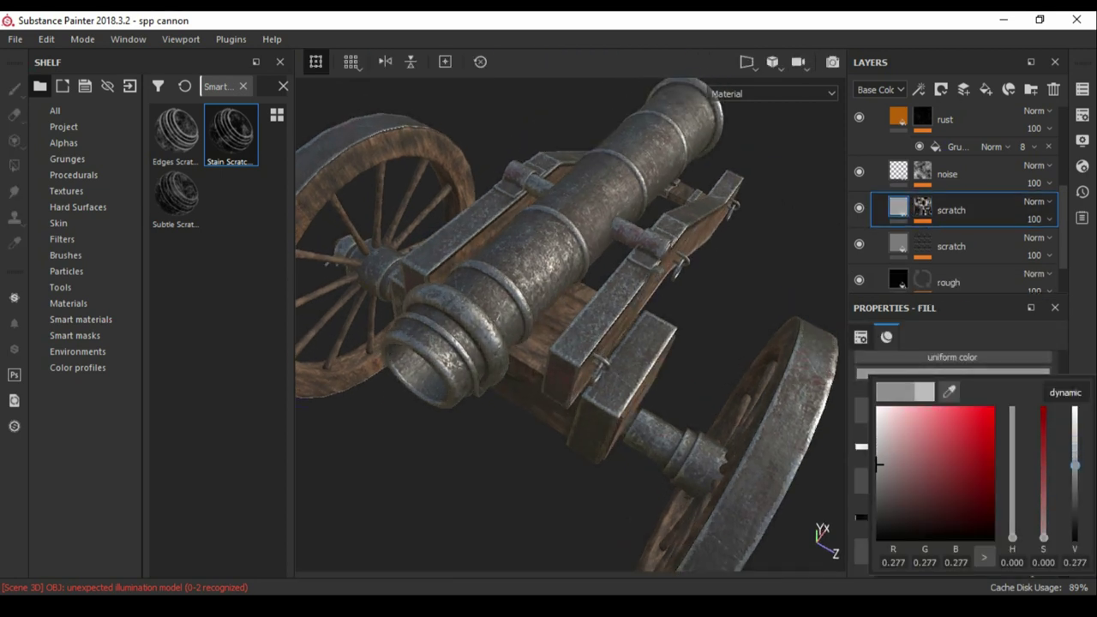
pyautogui.click(952, 343)
pyautogui.keyDown('alt'); pyautogui.moveTo(566, 326); pyautogui.dragTo(514, 326); pyautogui.keyUp('alt')
# Select the Mask Editor generator, turn the scratch layer back on and review the cannon.
pyautogui.click(951, 237)
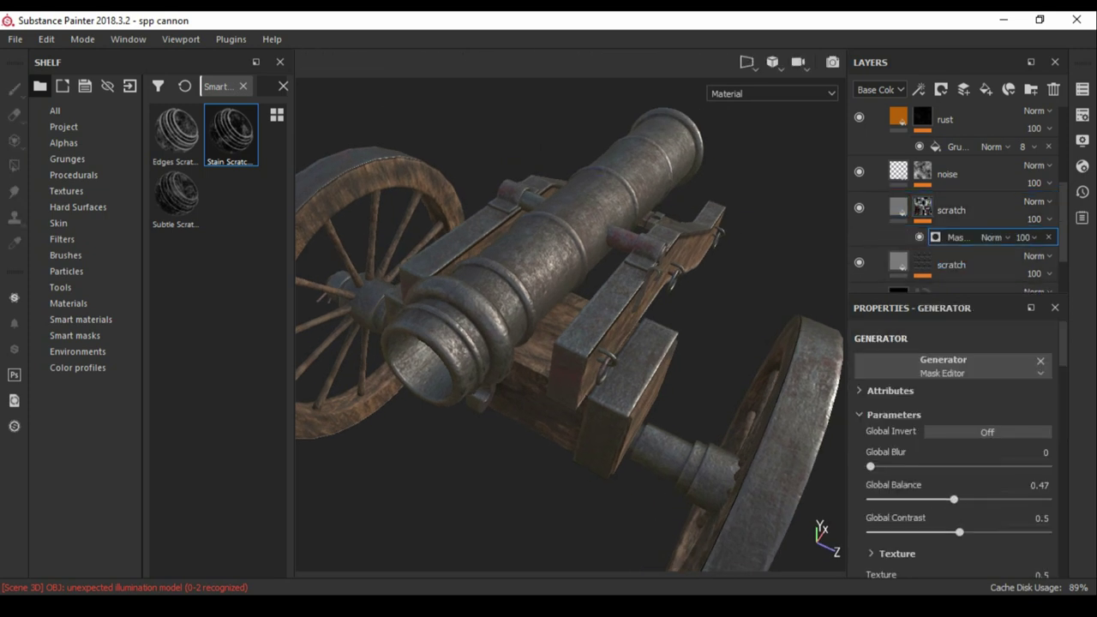
pyautogui.scroll(-2, 952, 198)
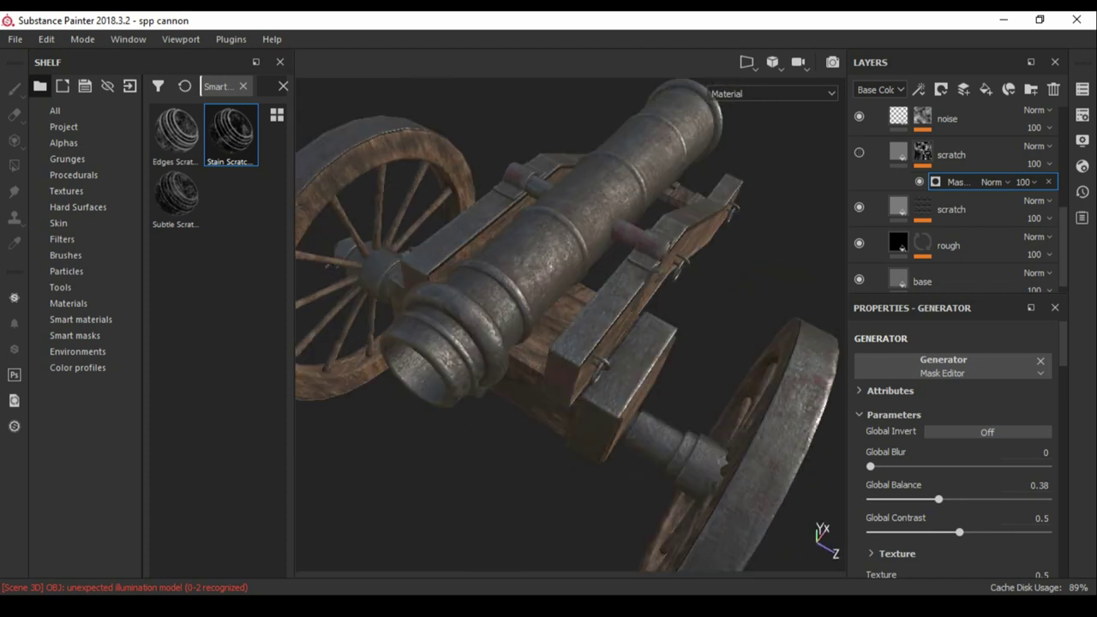
pyautogui.click(859, 152)
pyautogui.keyDown('alt'); pyautogui.moveTo(565, 343); pyautogui.dragTo(480, 343); pyautogui.keyUp('alt')
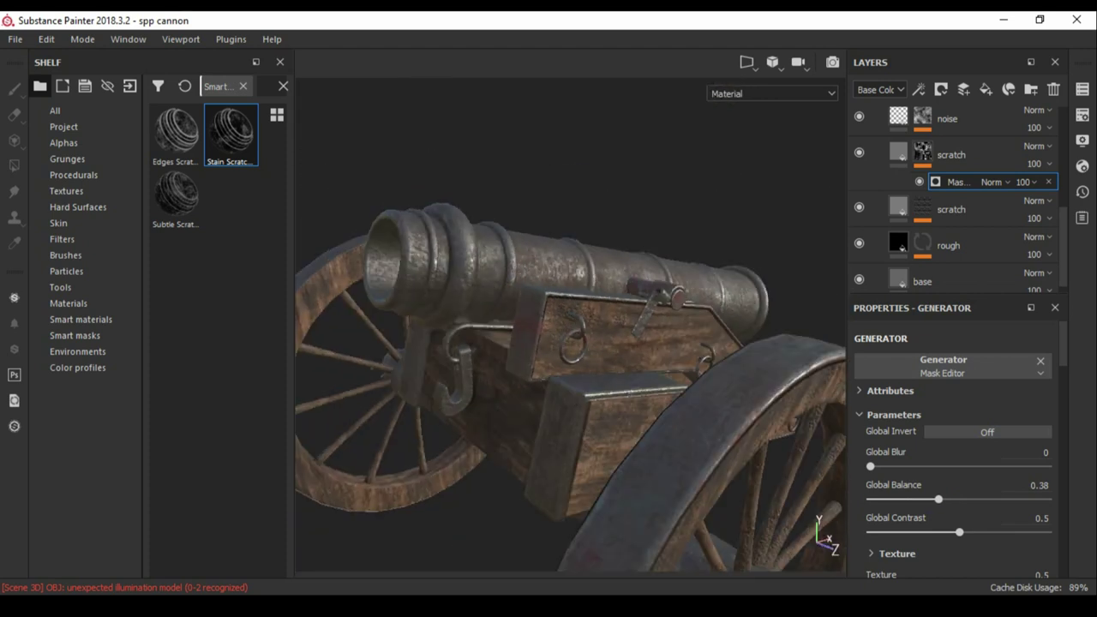
pyautogui.keyDown('alt'); pyautogui.moveTo(566, 343); pyautogui.dragTo(428, 326); pyautogui.keyUp('alt')
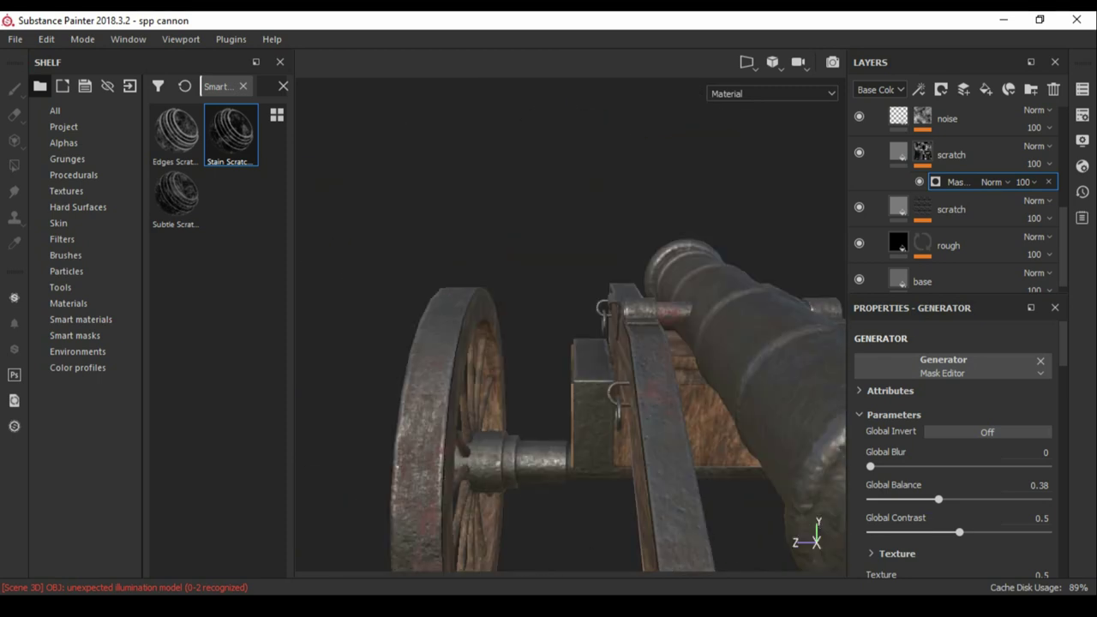
pyautogui.keyDown('alt'); pyautogui.moveTo(566, 343); pyautogui.dragTo(497, 343); pyautogui.keyUp('alt')
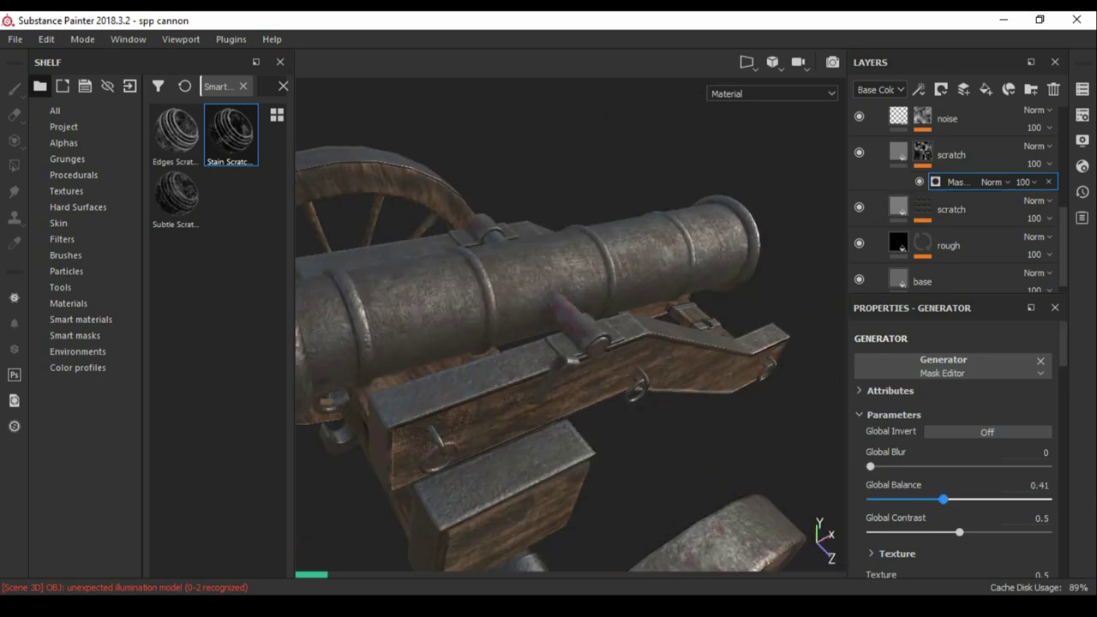
pyautogui.keyDown('alt'); pyautogui.moveTo(565, 343); pyautogui.dragTo(462, 308); pyautogui.keyUp('alt')
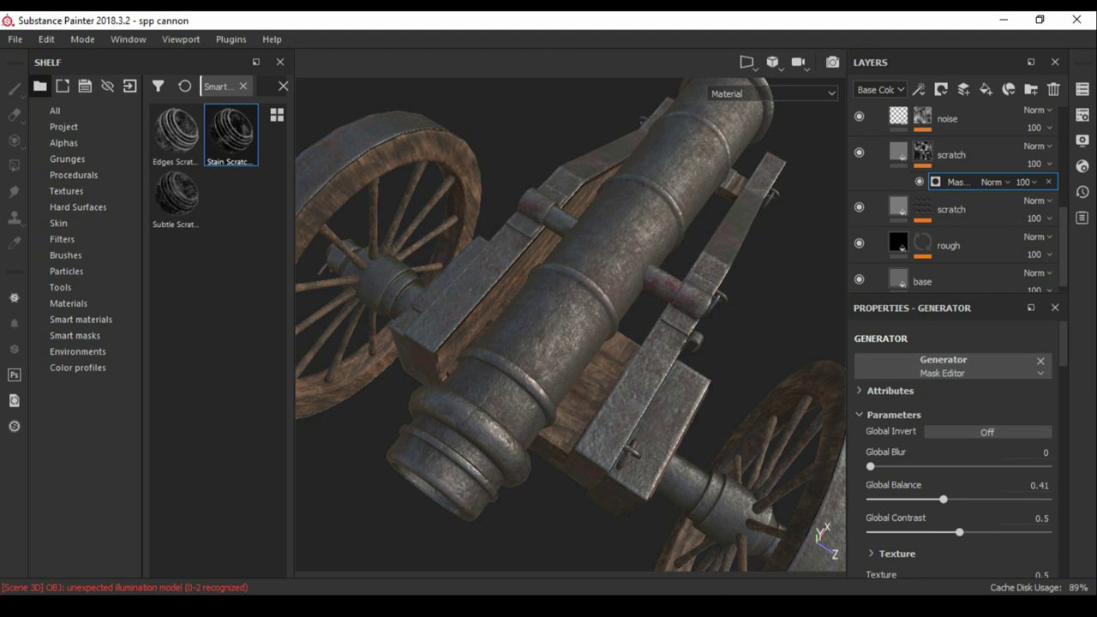
pyautogui.keyDown('alt'); pyautogui.moveTo(565, 326); pyautogui.dragTo(514, 325); pyautogui.keyUp('alt')
# Save the project and set the mask's Global Balance to 0.5 and Curvature to 1.
pyautogui.hotkey('ctrl', 's')
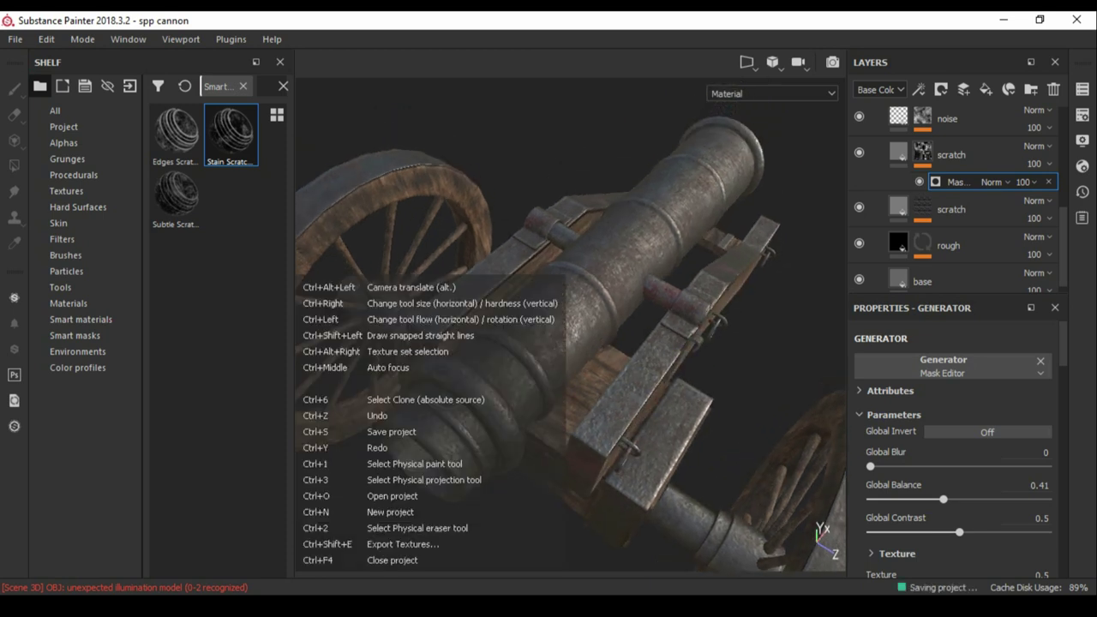
pyautogui.moveTo(943, 499); pyautogui.dragTo(951, 498)
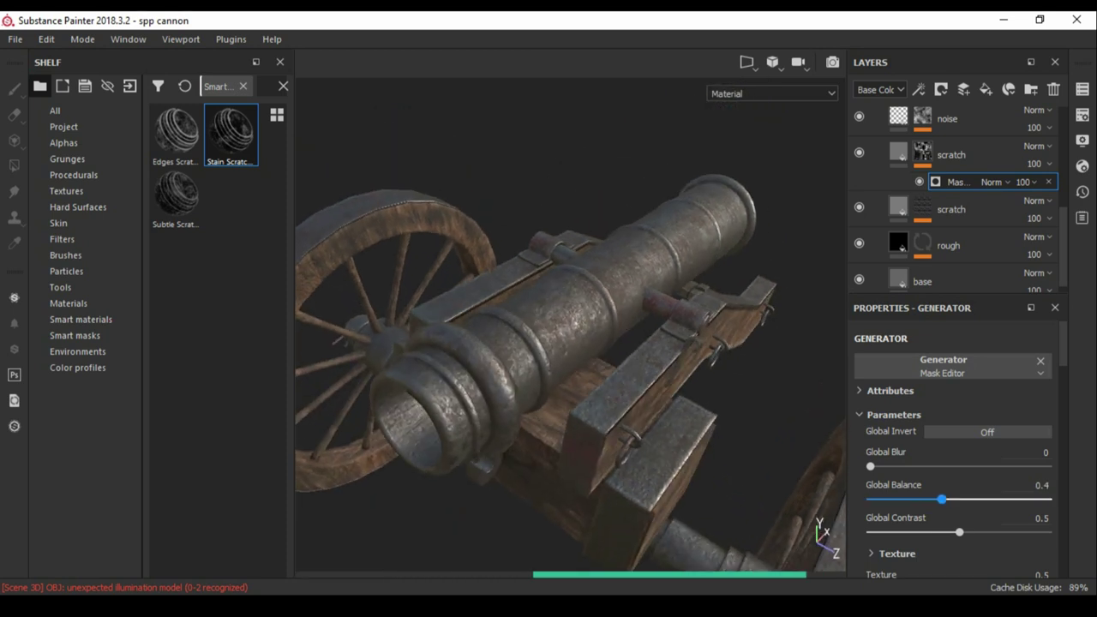
pyautogui.keyDown('alt'); pyautogui.moveTo(566, 325); pyautogui.dragTo(480, 343); pyautogui.keyUp('alt')
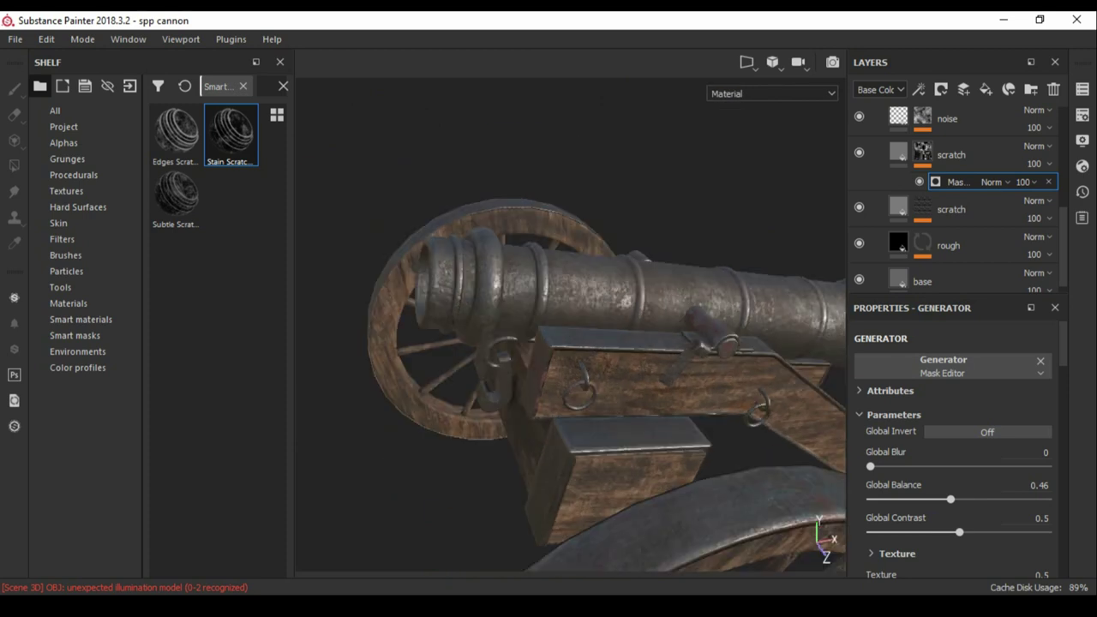
pyautogui.scroll(-2, 960, 446)
pyautogui.moveTo(1019, 468); pyautogui.dragTo(1047, 469)
pyautogui.keyDown('alt'); pyautogui.moveTo(565, 342); pyautogui.dragTo(514, 326); pyautogui.keyUp('alt')
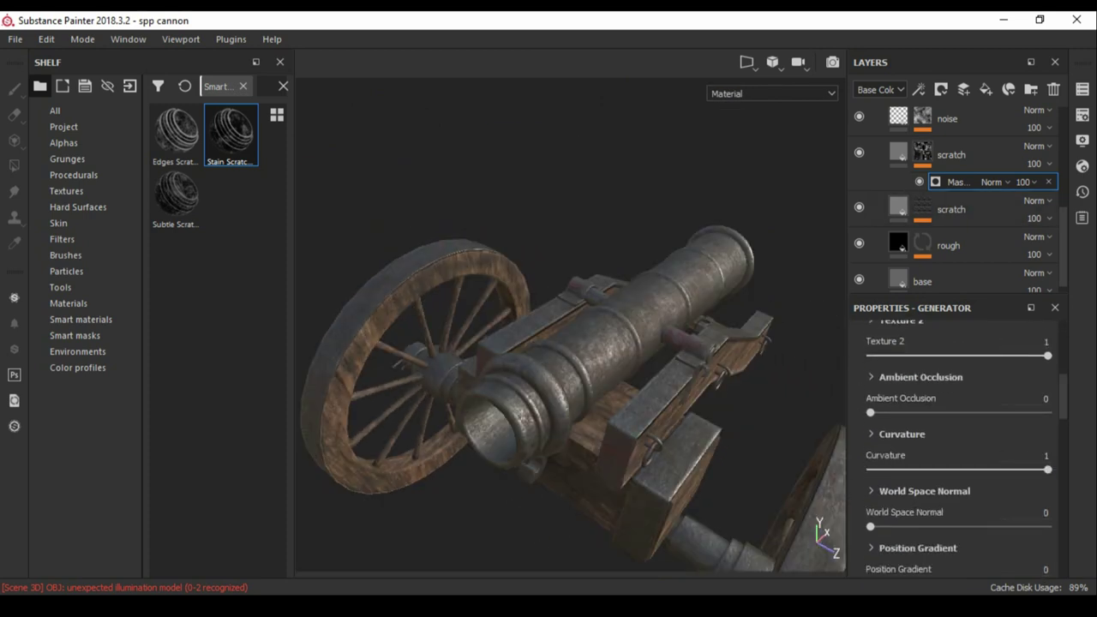
pyautogui.keyDown('alt'); pyautogui.moveTo(566, 343); pyautogui.dragTo(515, 317); pyautogui.keyUp('alt')
pyautogui.scroll(2, 960, 445)
pyautogui.scroll(2, 960, 429)
pyautogui.moveTo(565, 343)
pyautogui.keyDown('alt'); pyautogui.mouseDown()
pyautogui.moveTo(531, 326)
pyautogui.moveTo(583, 342)
pyautogui.mouseUp(); pyautogui.keyUp('alt')
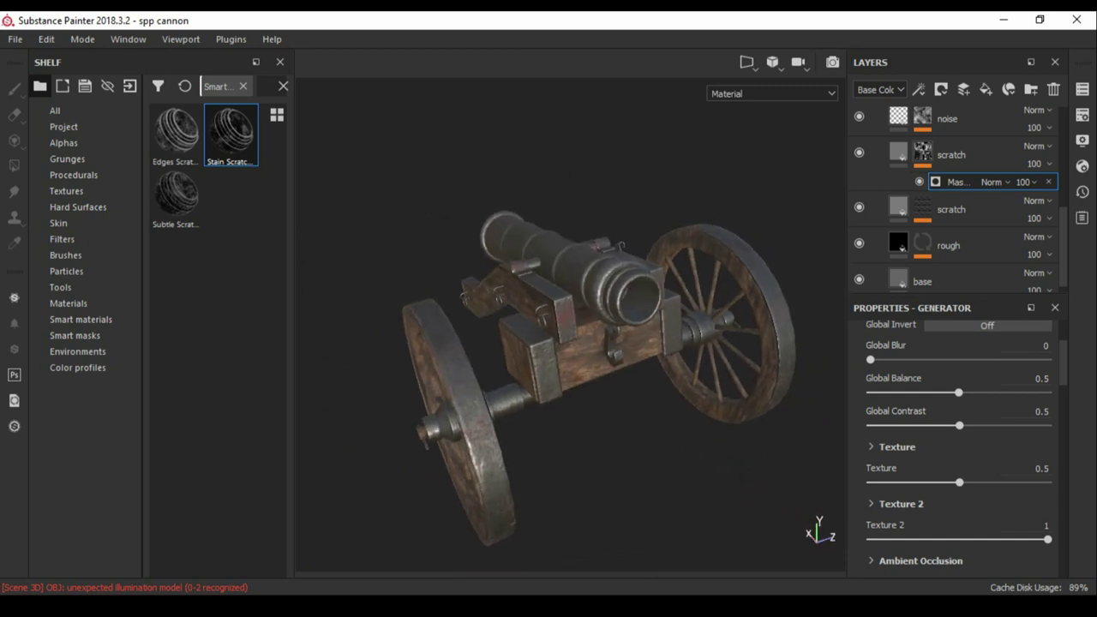
# Check the new scratches in the Iray render preview, then return to editing.
pyautogui.press('F10')
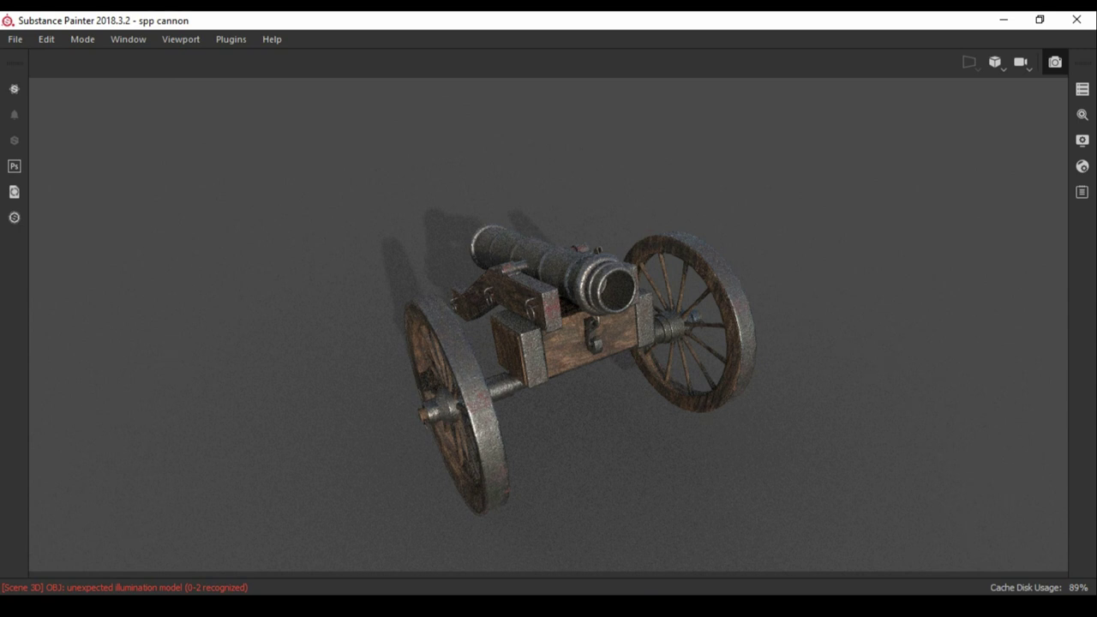
pyautogui.press('F10')
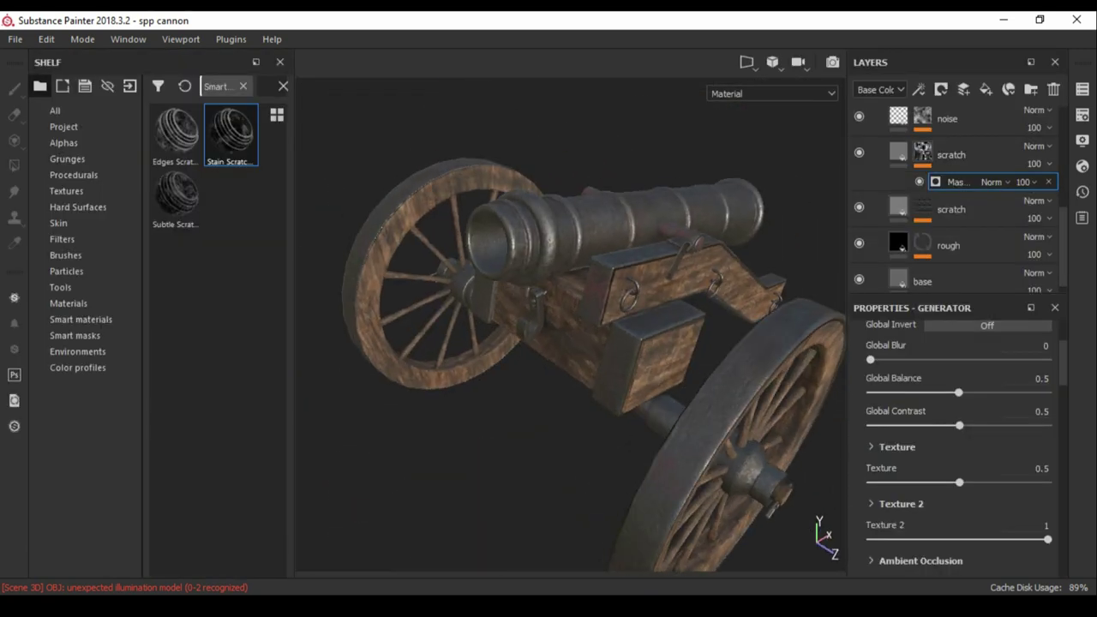
pyautogui.scroll(-1, 955, 206)
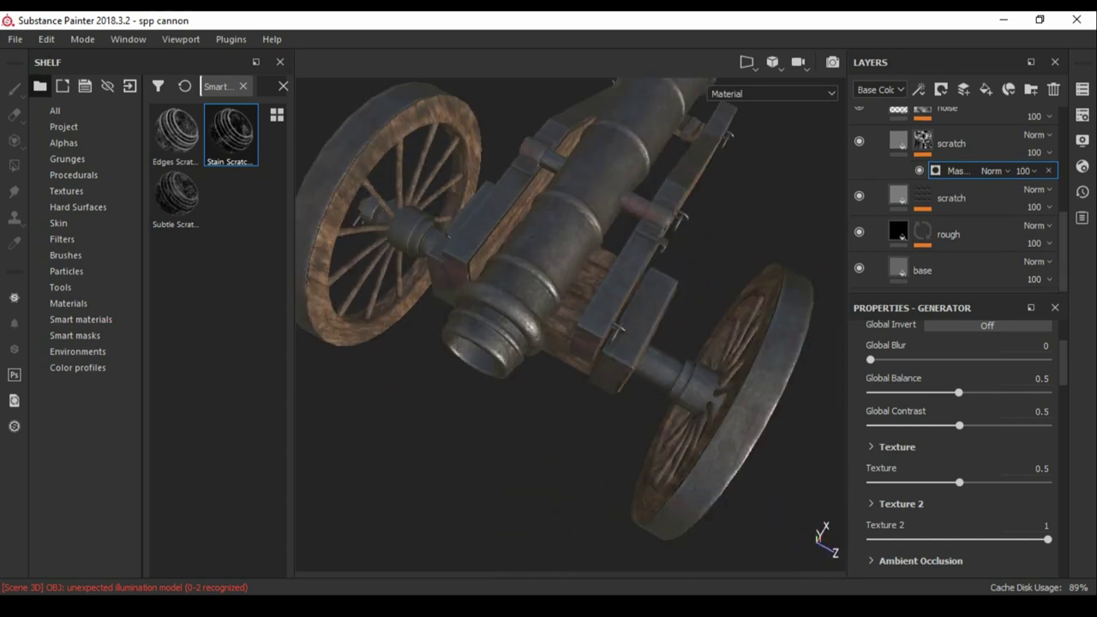
pyautogui.scroll(5, 956, 206)
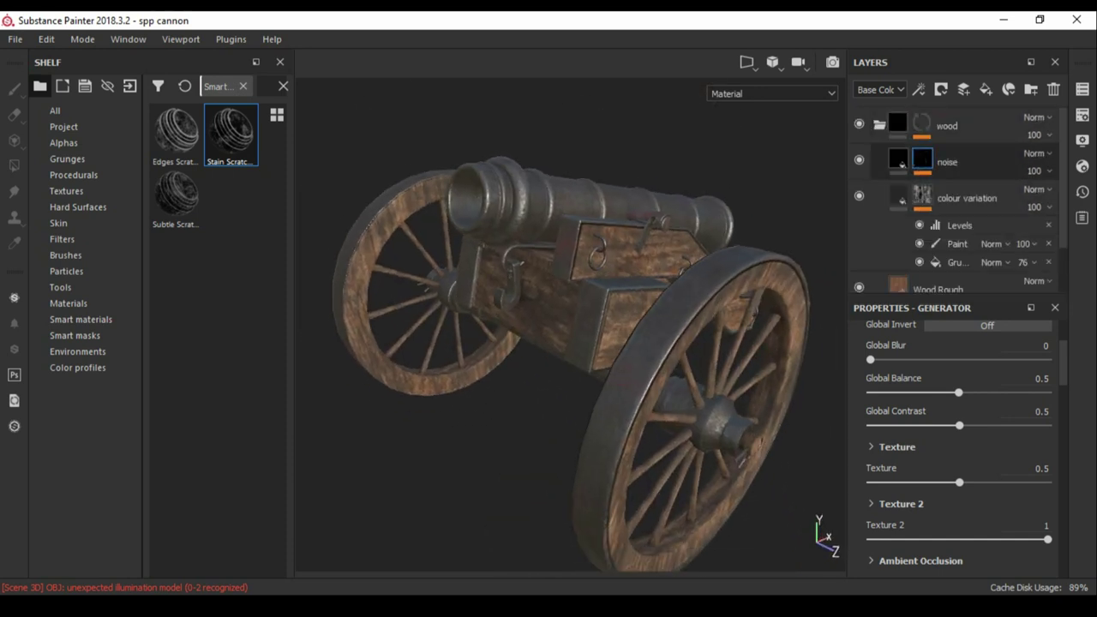
# Select the Wood Rough layer and nudge its UV offset to -0.8.
pyautogui.click(938, 289)
pyautogui.scroll(-2, 955, 205)
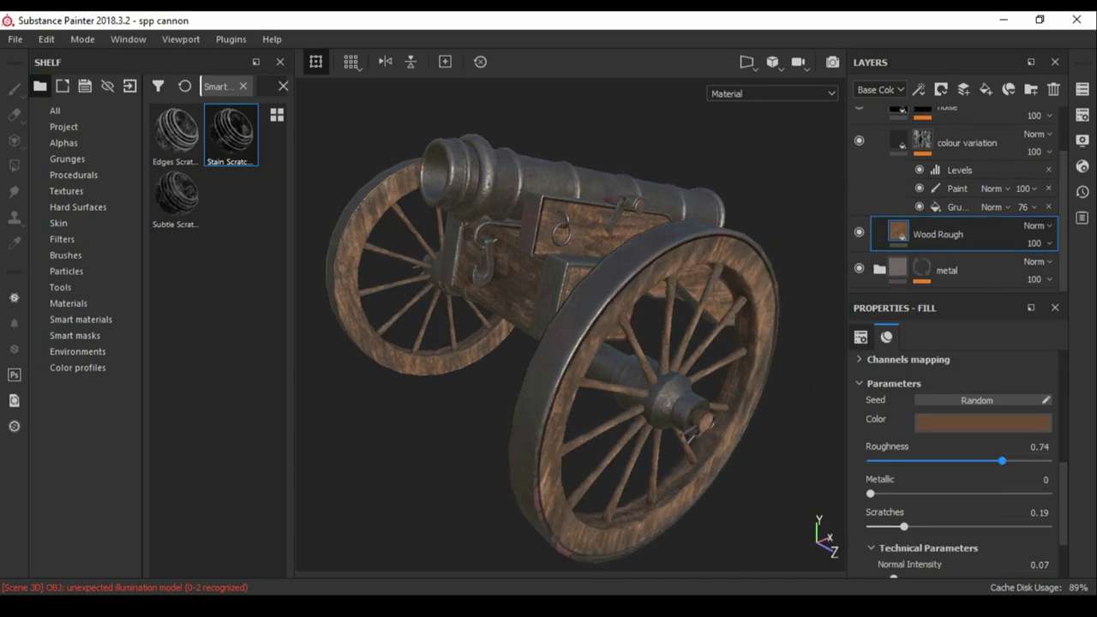
pyautogui.scroll(-5, 956, 454)
pyautogui.moveTo(915, 443); pyautogui.dragTo(912, 444)
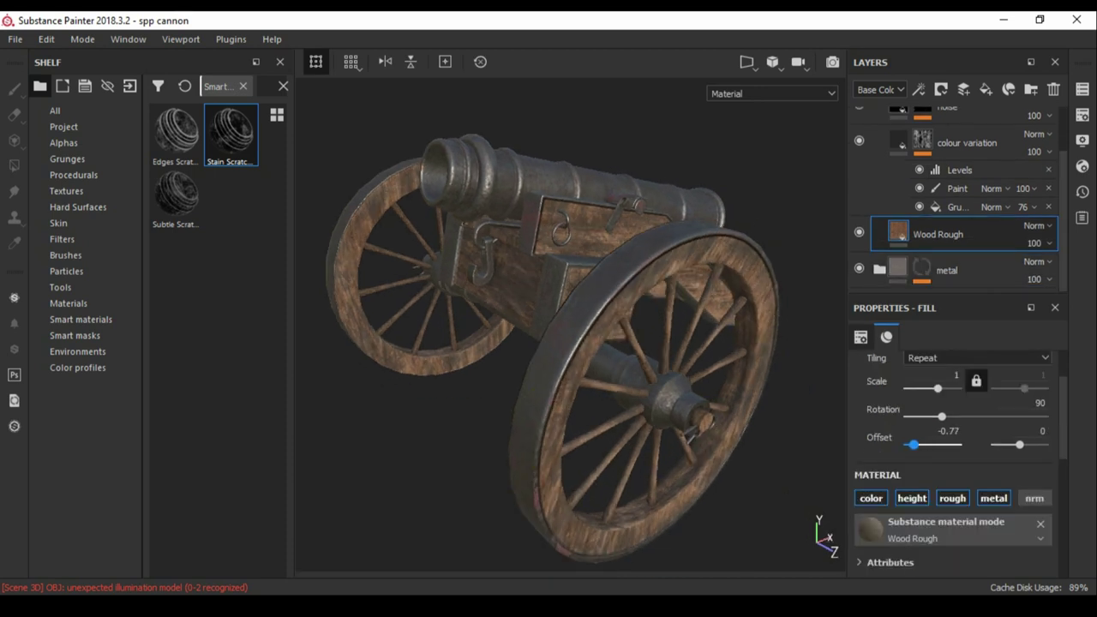
pyautogui.keyDown('alt'); pyautogui.moveTo(566, 343); pyautogui.dragTo(651, 334); pyautogui.keyUp('alt')
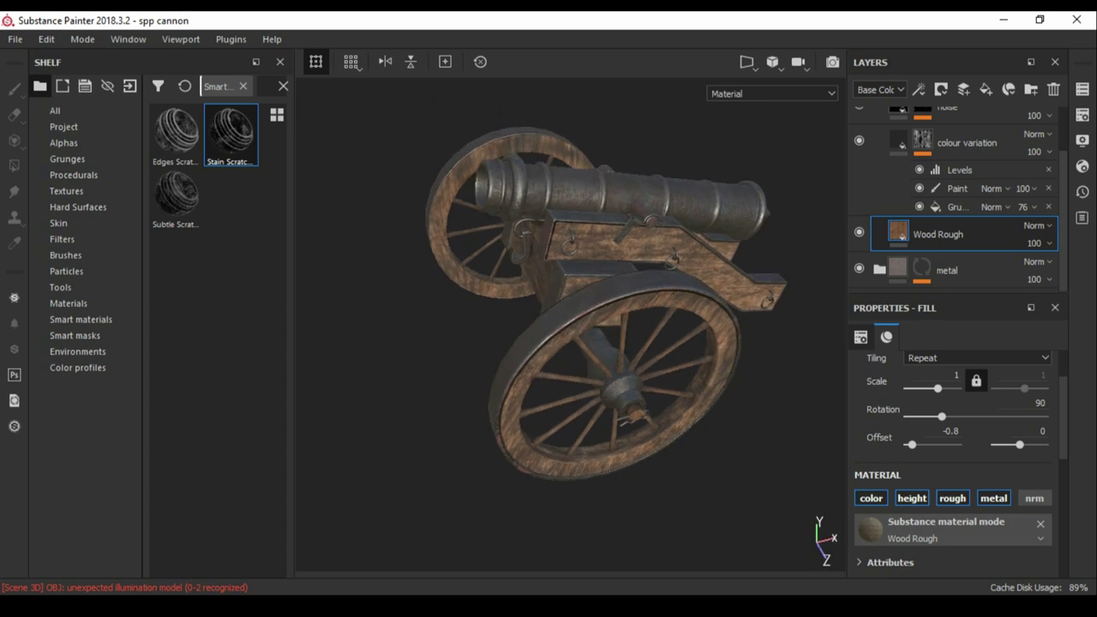
pyautogui.keyDown('alt'); pyautogui.moveTo(548, 342); pyautogui.dragTo(480, 352); pyautogui.keyUp('alt')
pyautogui.scroll(-3, 955, 429)
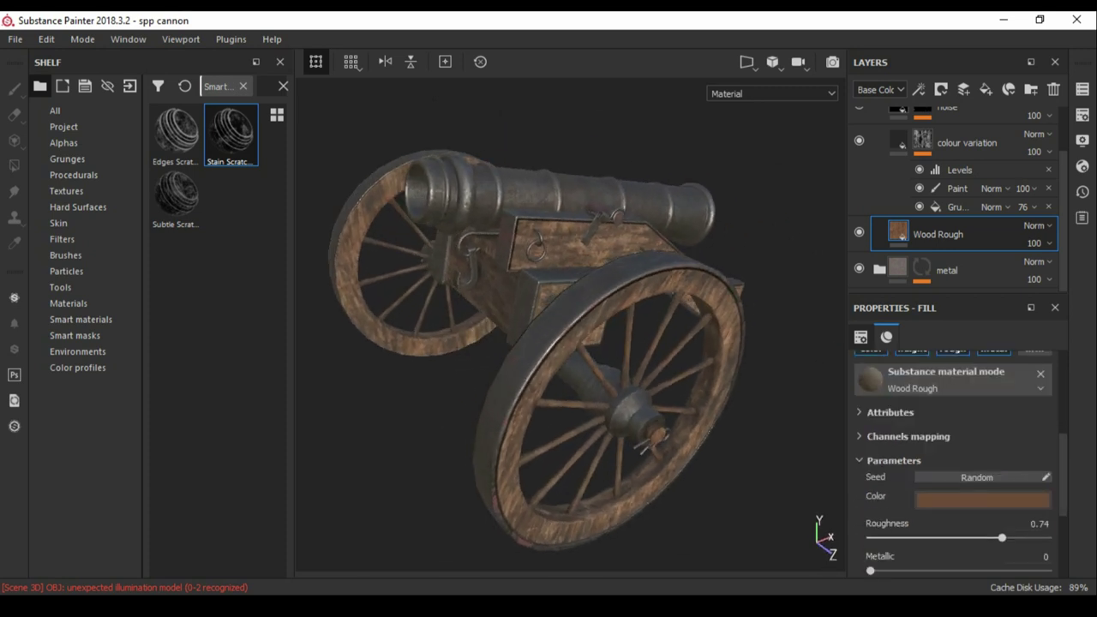
# Glance at the wood colour picker without changing it, then reselect the Wood Rough layer.
pyautogui.click(983, 503)
pyautogui.click(565, 359)
pyautogui.keyDown('alt'); pyautogui.moveTo(566, 360); pyautogui.dragTo(480, 343); pyautogui.keyUp('alt')
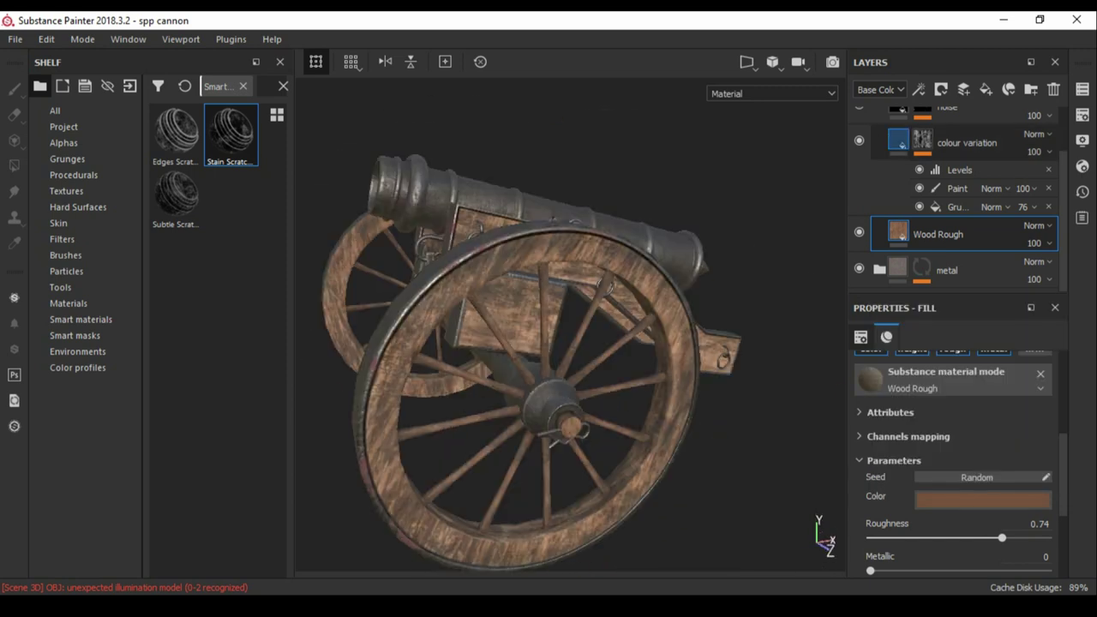
pyautogui.click(898, 198)
pyautogui.keyDown('alt'); pyautogui.moveTo(549, 343); pyautogui.dragTo(686, 342); pyautogui.keyUp('alt')
pyautogui.click(937, 234)
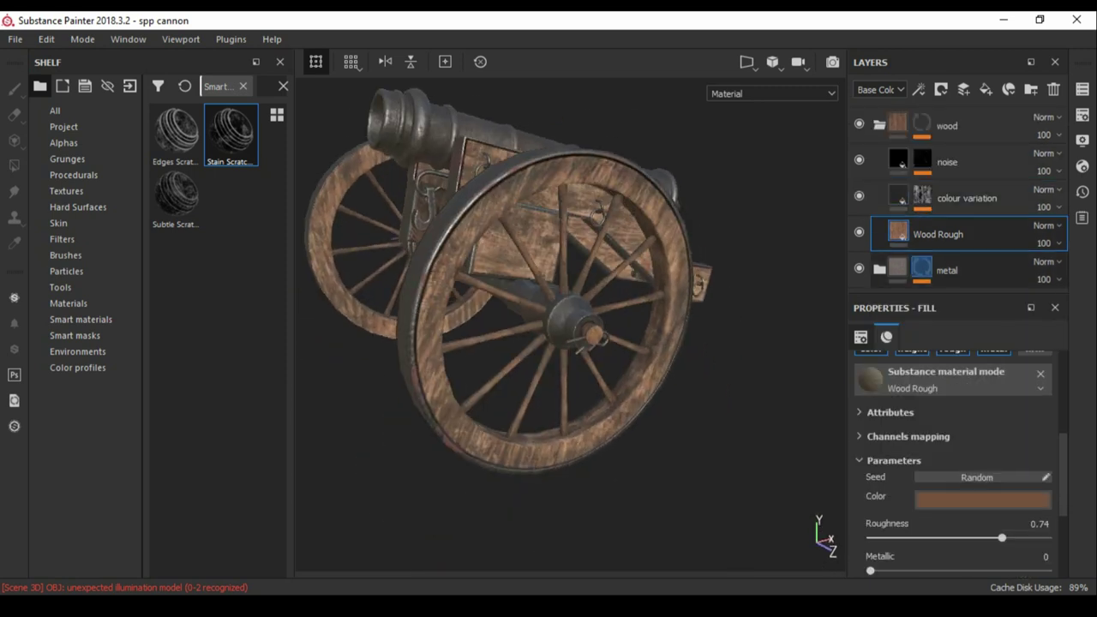
pyautogui.scroll(3, 955, 462)
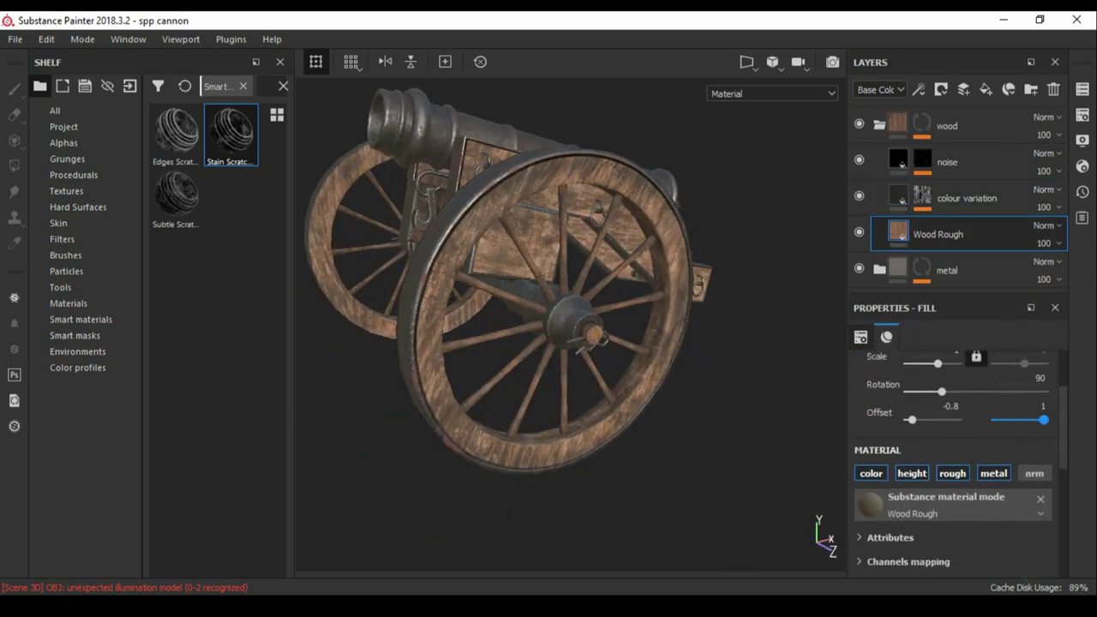
# Shift the wood grain offset to 0.93 and rotation to about 0.82, then inspect the cannon.
pyautogui.moveTo(910, 419)
pyautogui.mouseDown()
pyautogui.moveTo(955, 419)
pyautogui.moveTo(934, 392)
pyautogui.moveTo(908, 392)
pyautogui.mouseUp()
pyautogui.keyDown('alt'); pyautogui.moveTo(514, 300); pyautogui.dragTo(600, 300); pyautogui.keyUp('alt')
pyautogui.scroll(3, 566, 325)
pyautogui.keyDown('alt'); pyautogui.moveTo(514, 326); pyautogui.dragTo(617, 326); pyautogui.keyUp('alt')
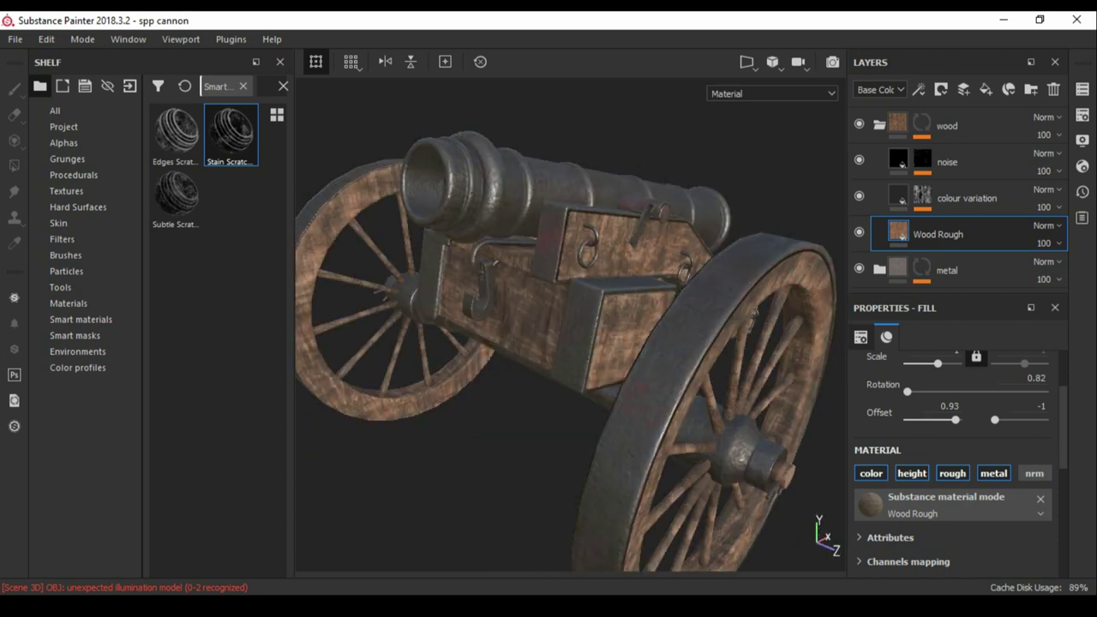
pyautogui.scroll(-3, 566, 351)
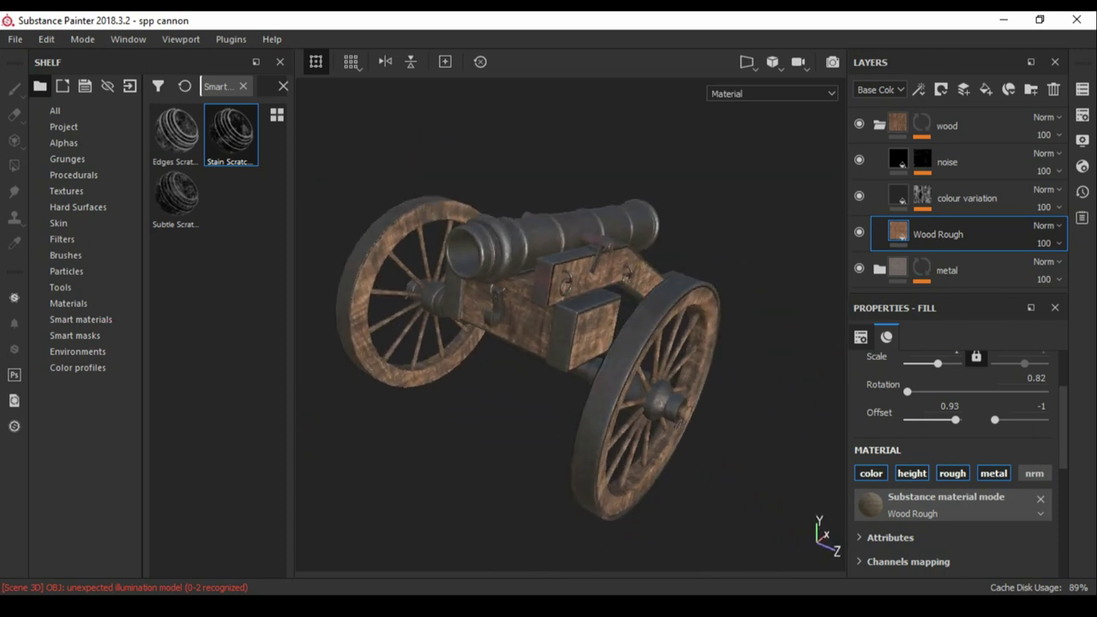
pyautogui.keyDown('alt'); pyautogui.moveTo(514, 343); pyautogui.dragTo(599, 343); pyautogui.keyUp('alt')
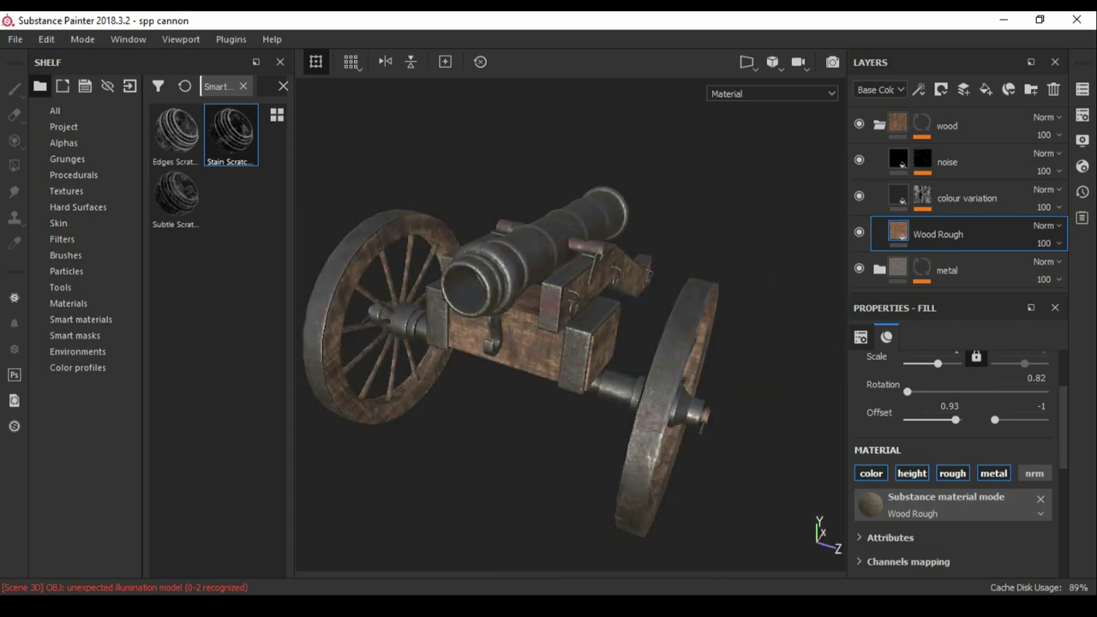
pyautogui.scroll(-1, 955, 463)
pyautogui.scroll(-1, 956, 463)
pyautogui.click(983, 522)
pyautogui.moveTo(565, 343)
pyautogui.keyDown('alt'); pyautogui.mouseDown()
pyautogui.moveTo(617, 360)
pyautogui.moveTo(583, 359)
pyautogui.mouseUp(); pyautogui.keyUp('alt')
pyautogui.scroll(-2, 566, 342)
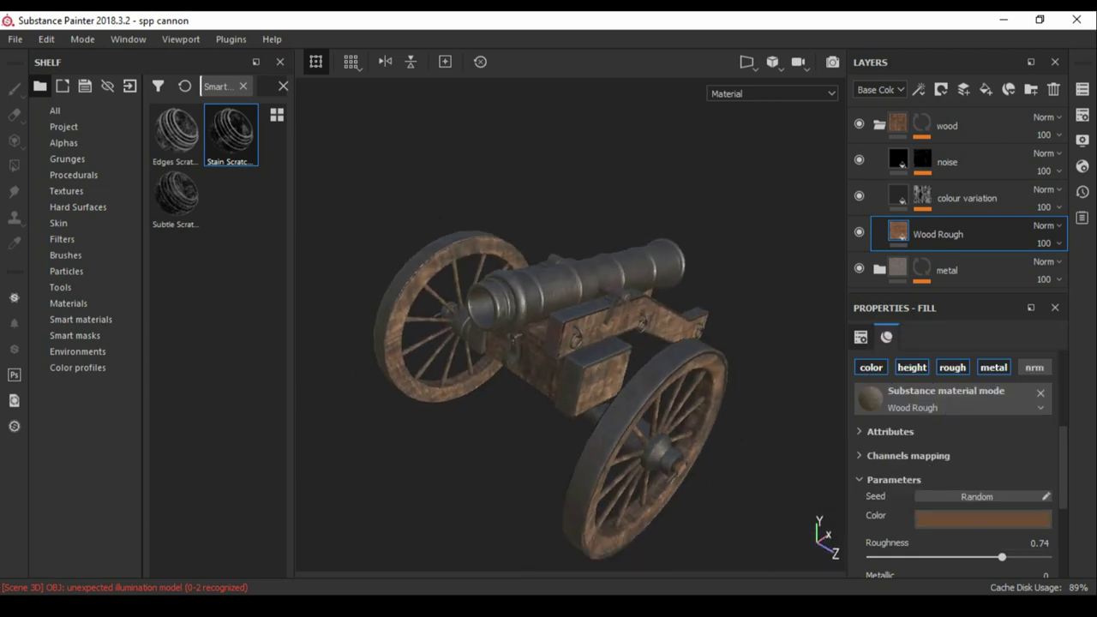
# Select the Paint layer in the colour variation mask and inspect the barrel and wheels.
pyautogui.click(958, 243)
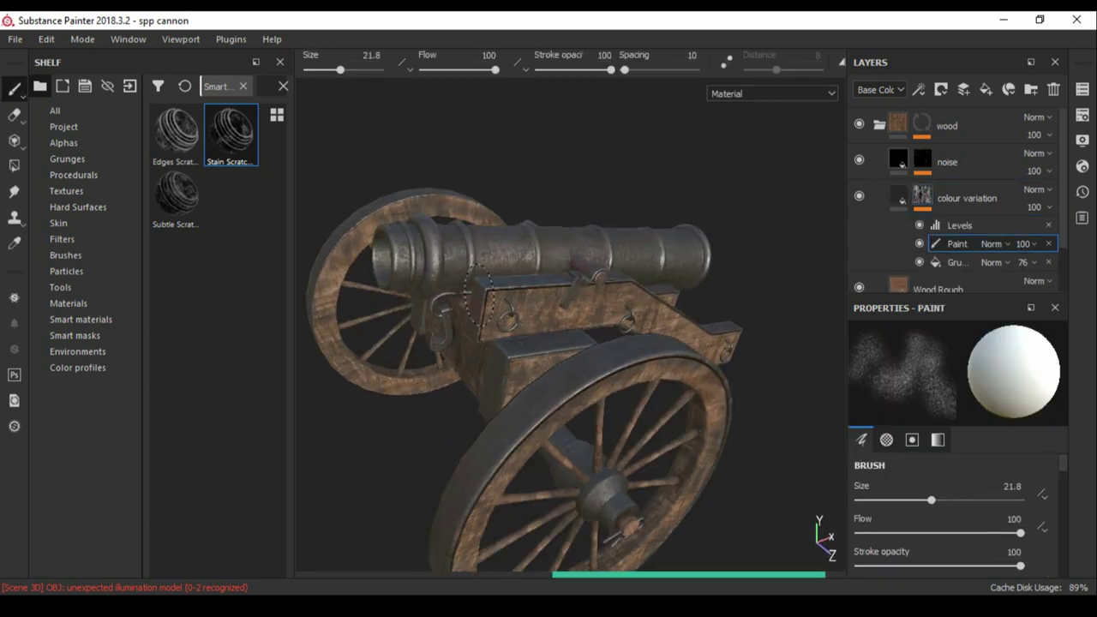
pyautogui.keyDown('alt'); pyautogui.moveTo(707, 325); pyautogui.dragTo(641, 383); pyautogui.keyUp('alt')
pyautogui.keyDown('alt'); pyautogui.moveTo(559, 412); pyautogui.dragTo(642, 284); pyautogui.keyUp('alt')
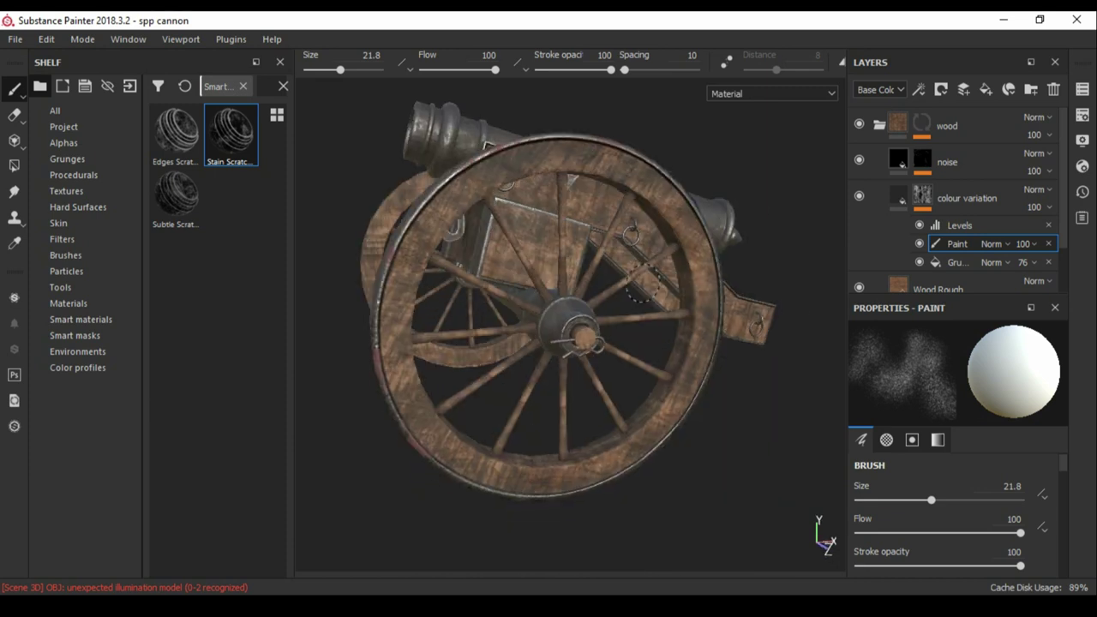
pyautogui.keyDown('alt'); pyautogui.moveTo(662, 413); pyautogui.dragTo(415, 272); pyautogui.keyUp('alt')
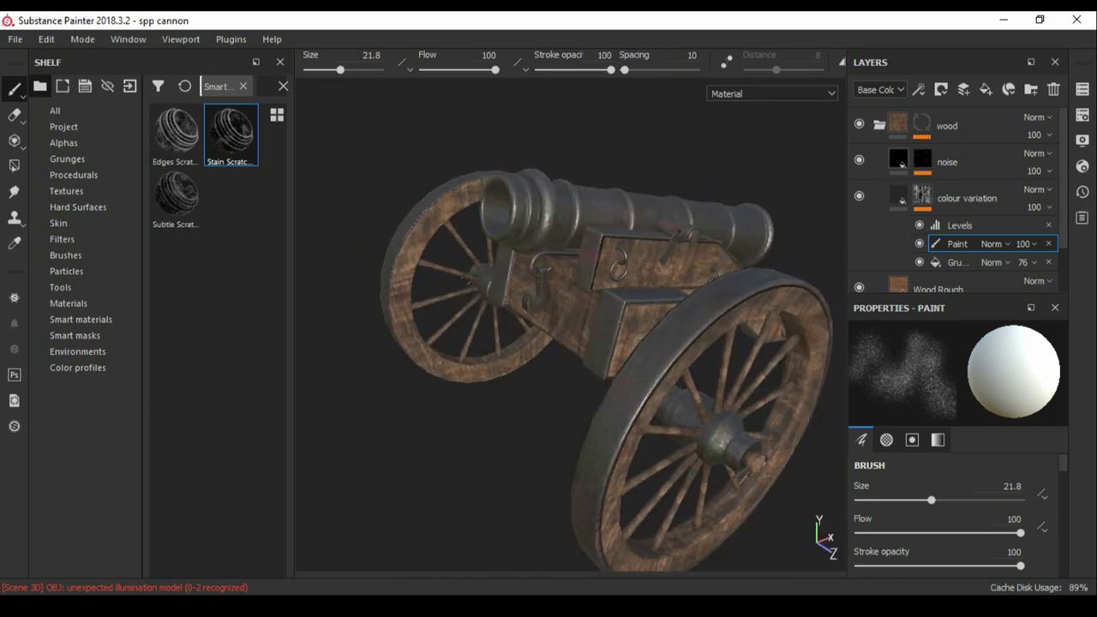
pyautogui.keyDown('alt'); pyautogui.moveTo(461, 233); pyautogui.dragTo(600, 240); pyautogui.keyUp('alt')
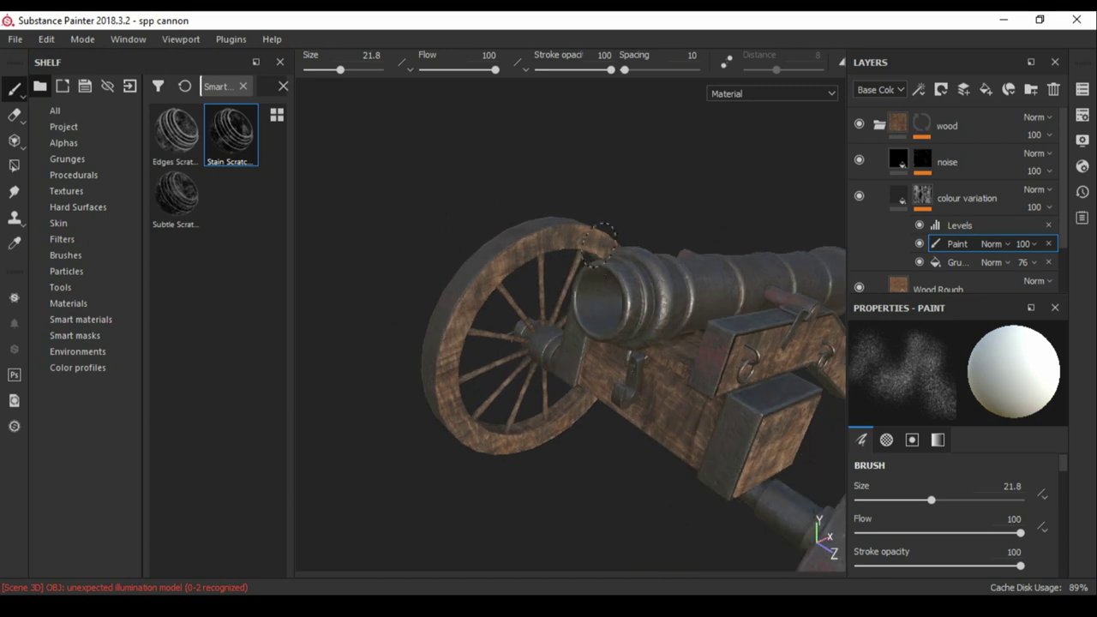
pyautogui.keyDown('alt'); pyautogui.moveTo(475, 322); pyautogui.dragTo(523, 328); pyautogui.keyUp('alt')
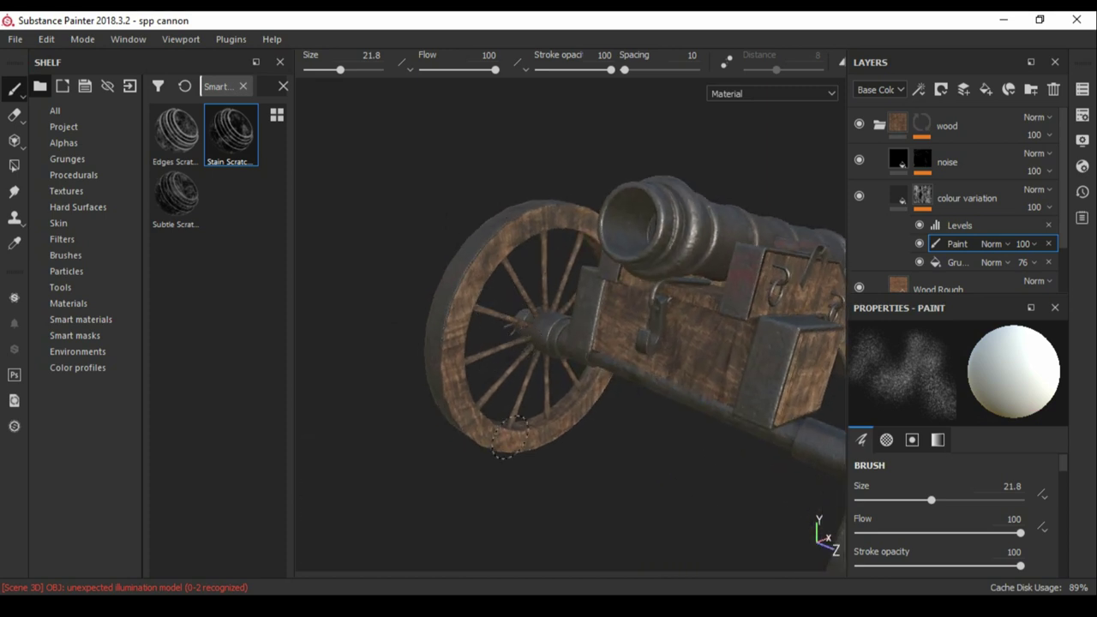
pyautogui.keyDown('alt'); pyautogui.moveTo(455, 336); pyautogui.dragTo(468, 428); pyautogui.keyUp('alt')
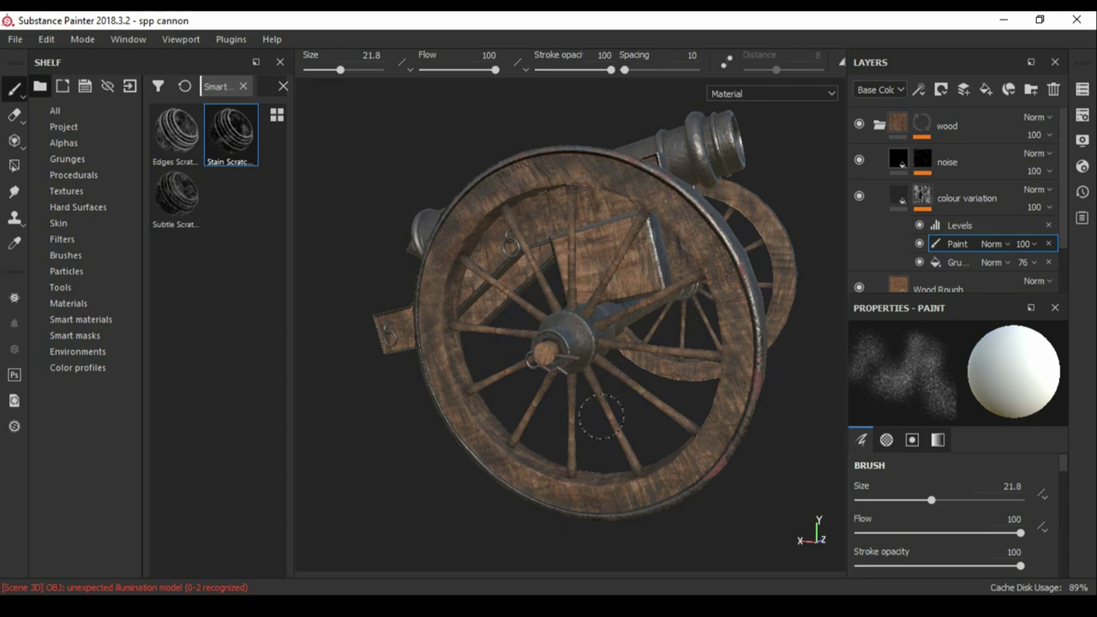
pyautogui.keyDown('alt'); pyautogui.moveTo(600, 418); pyautogui.dragTo(442, 321); pyautogui.keyUp('alt')
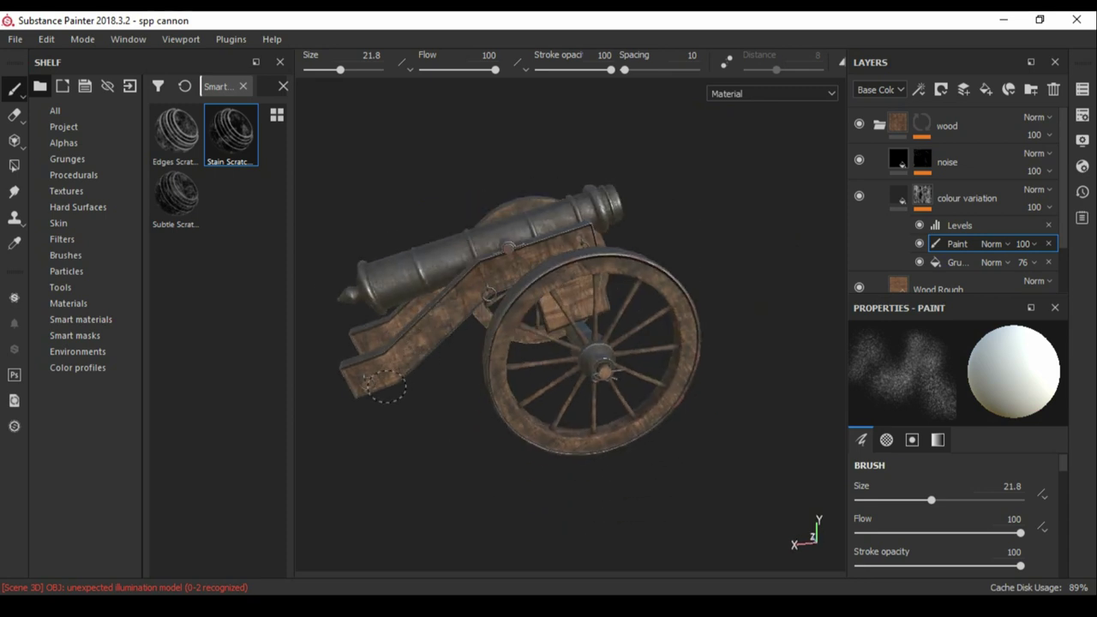
pyautogui.moveTo(454, 292)
pyautogui.keyDown('alt'); pyautogui.mouseDown()
pyautogui.moveTo(548, 296)
pyautogui.moveTo(666, 373)
pyautogui.mouseUp(); pyautogui.keyUp('alt')
# Review the cannon's rear and front, set the Paint layer opacity to 100, and preview in Iray.
pyautogui.scroll(5, 644, 298)
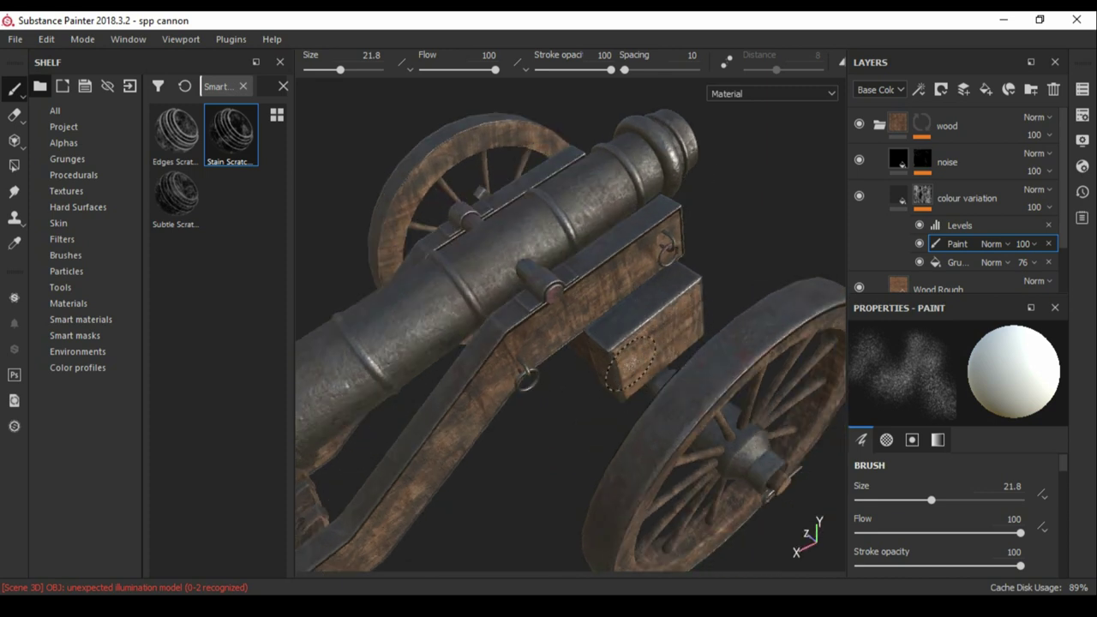
pyautogui.scroll(-2, 626, 373)
pyautogui.keyDown('alt'); pyautogui.moveTo(626, 373); pyautogui.dragTo(479, 360); pyautogui.keyUp('alt')
pyautogui.scroll(5, 524, 360)
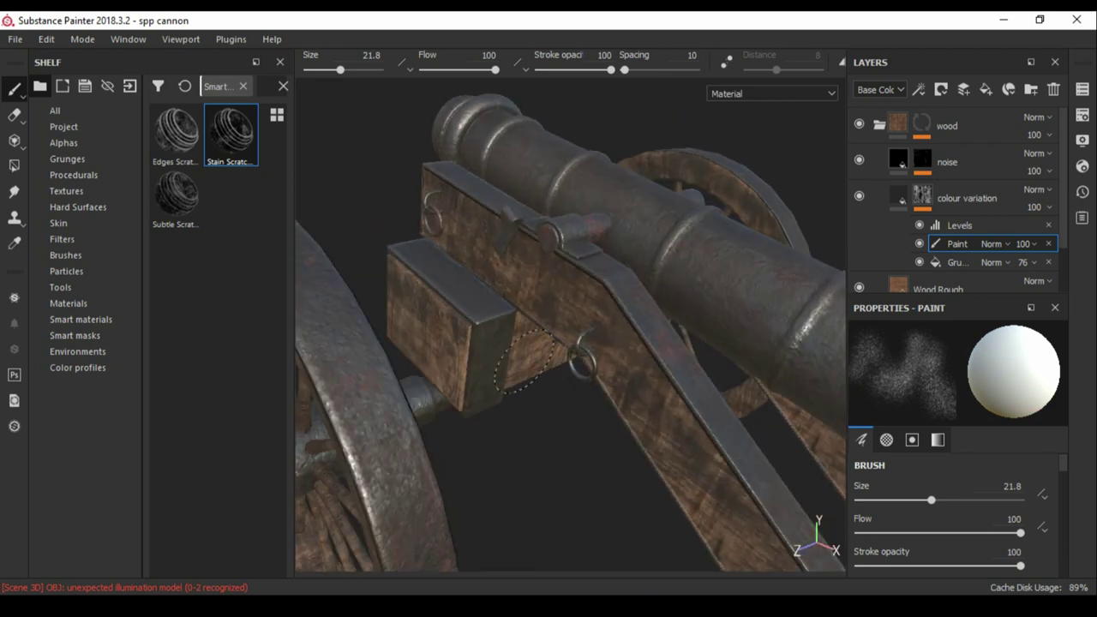
pyautogui.scroll(-5, 474, 350)
pyautogui.keyDown('alt'); pyautogui.moveTo(473, 349); pyautogui.dragTo(617, 362); pyautogui.keyUp('alt')
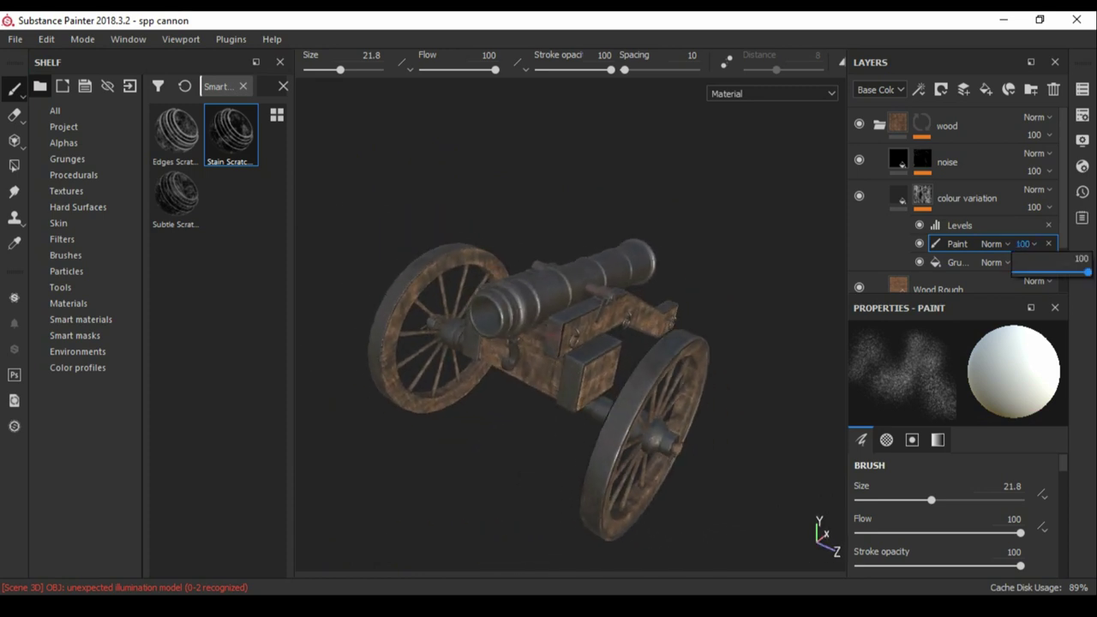
pyautogui.moveTo(1072, 271); pyautogui.dragTo(1090, 271)
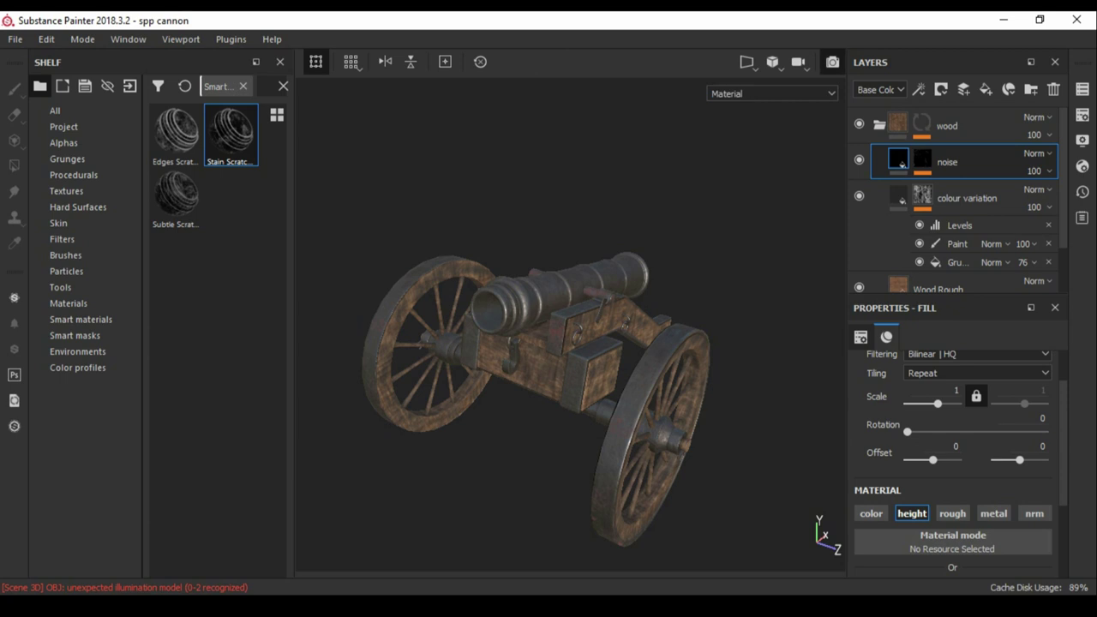
pyautogui.press('F10')
pyautogui.press('F10')
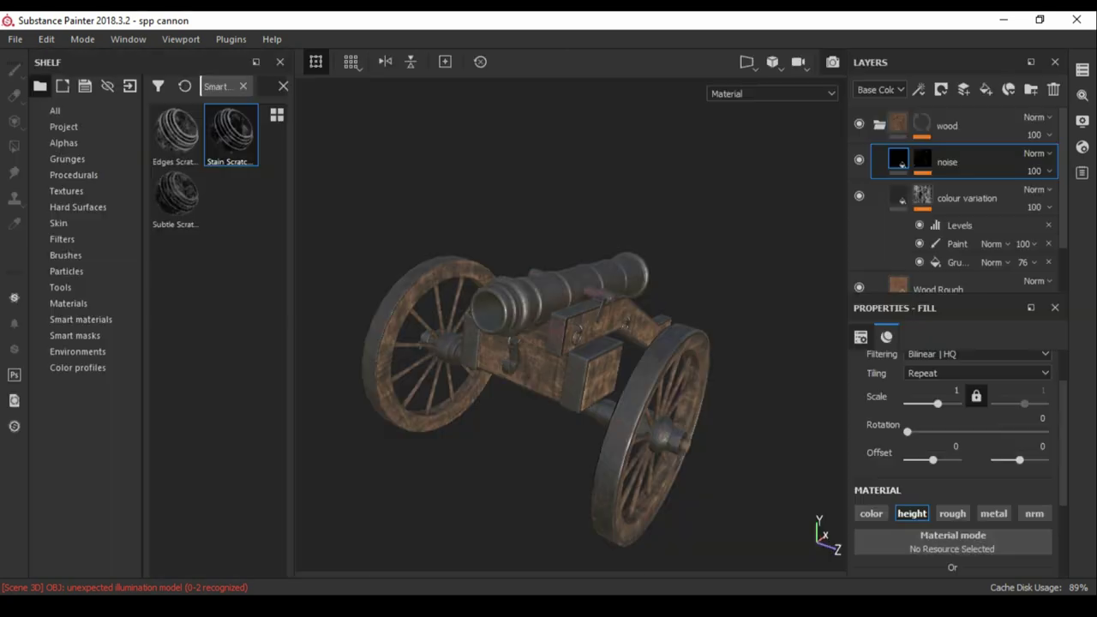